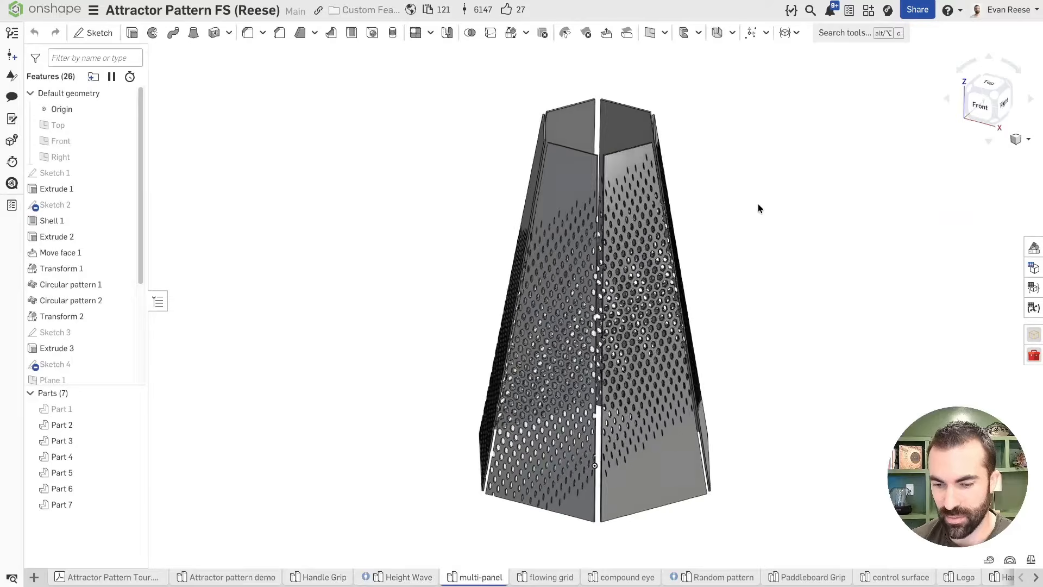
# - View the attractor pattern examples in the flowing grid, compound eye and Random pattern studios
pyautogui.click(557, 574)
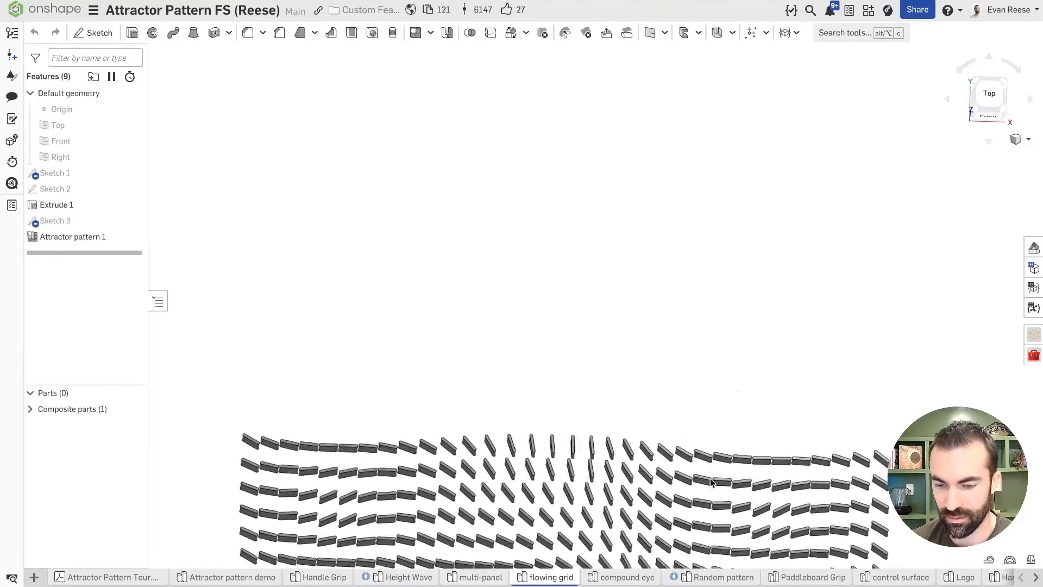
pyautogui.click(644, 571)
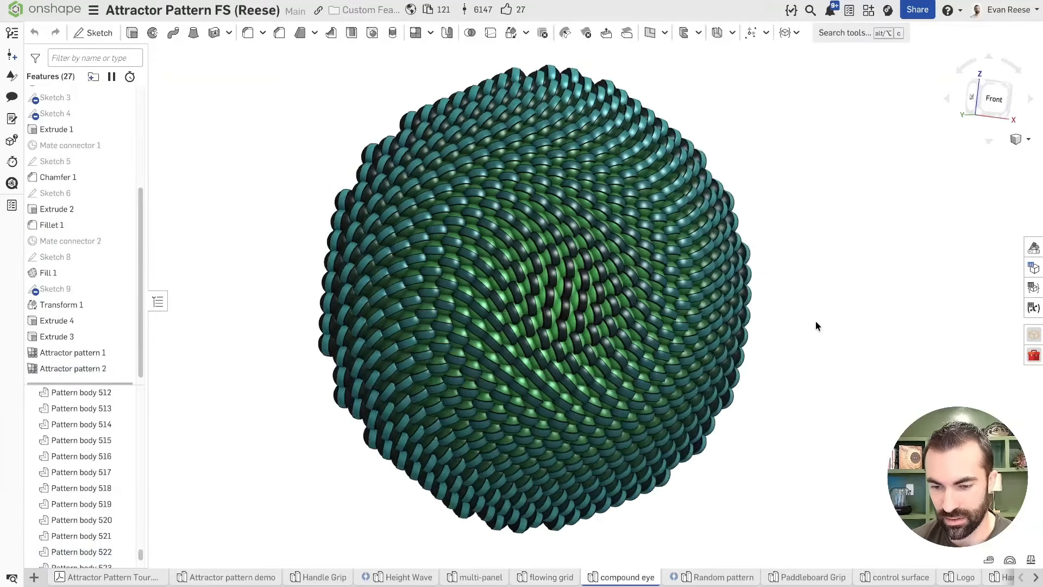
pyautogui.click(737, 576)
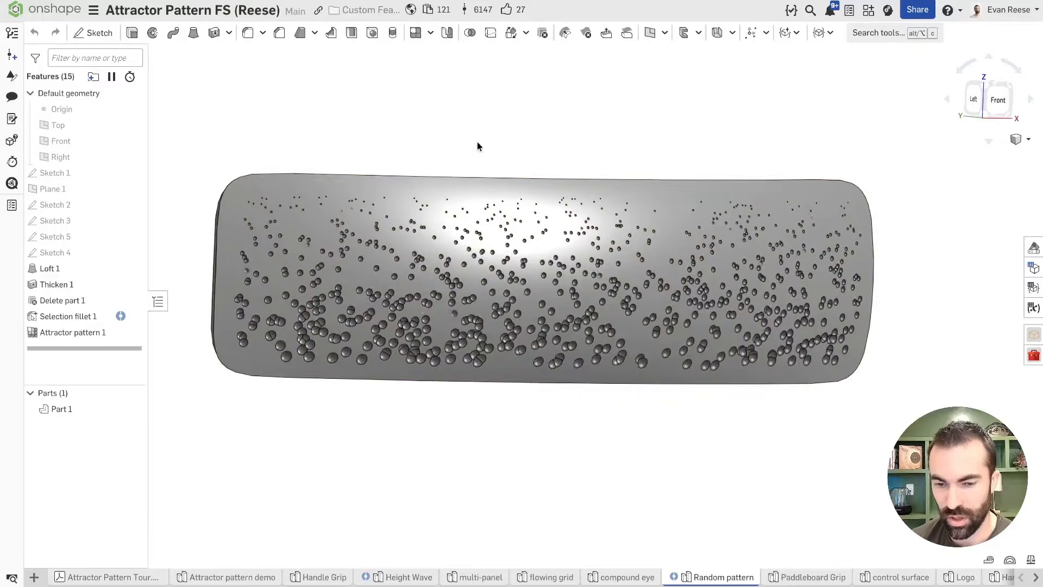
# - Open the Handle Grip example and examine the grip face that carries the hexagon pattern
pyautogui.click(324, 577)
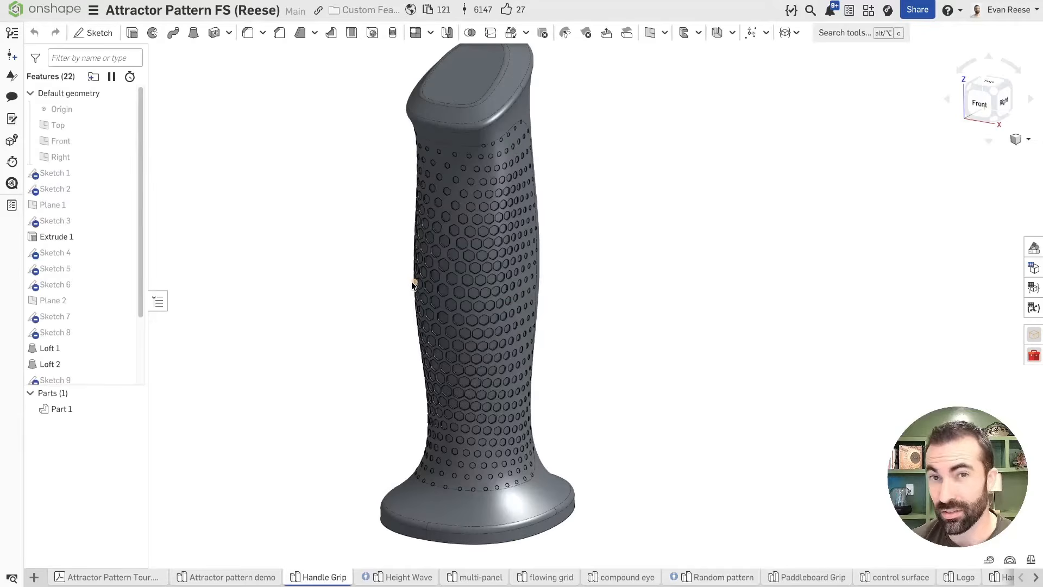
pyautogui.scroll(-2, 394, 269)
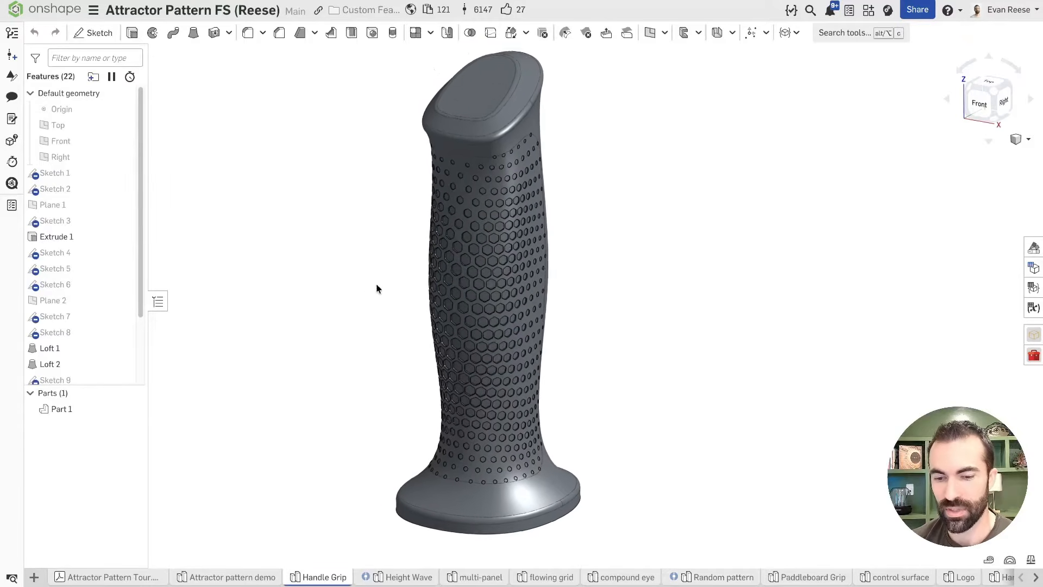
pyautogui.scroll(6, 363, 289)
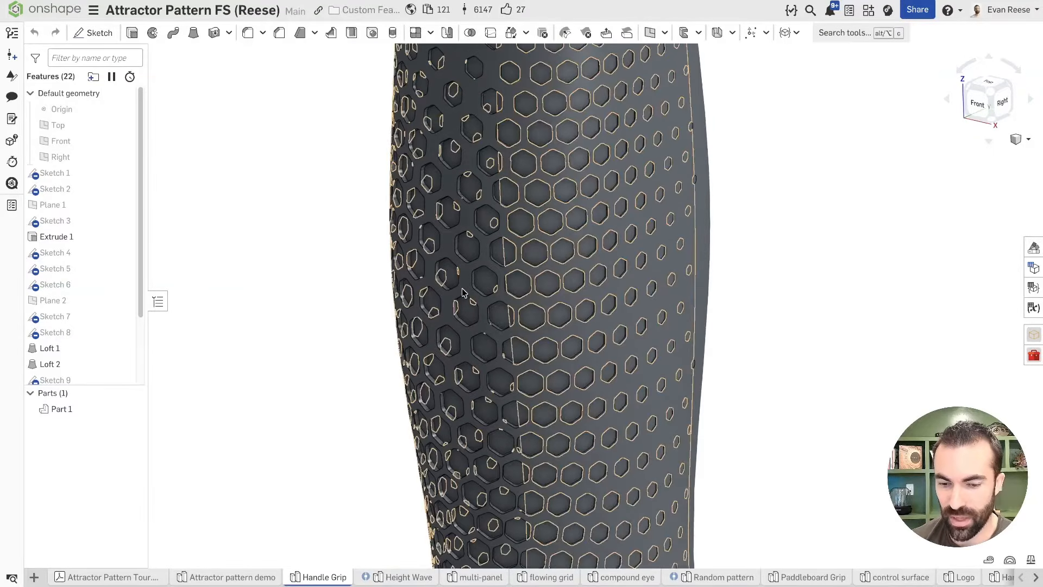
pyautogui.click(462, 293)
pyautogui.scroll(-6, 546, 207)
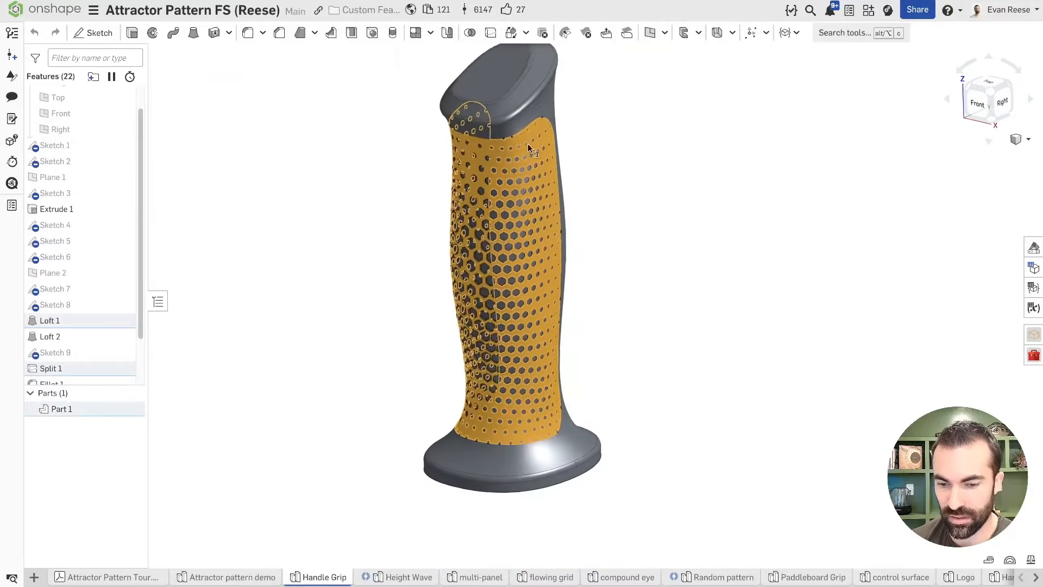
pyautogui.scroll(1, 678, 291)
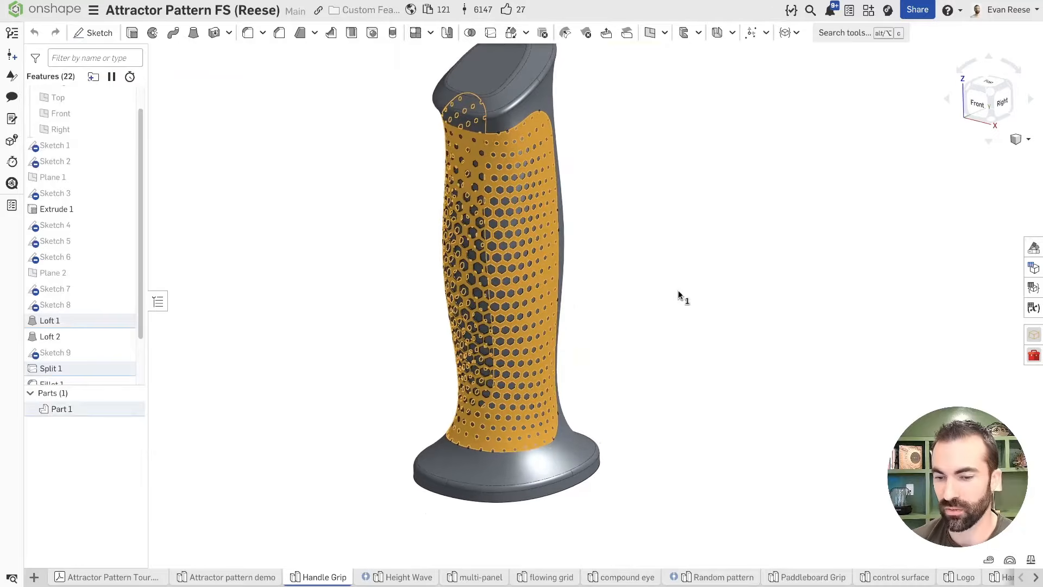
pyautogui.click(654, 315)
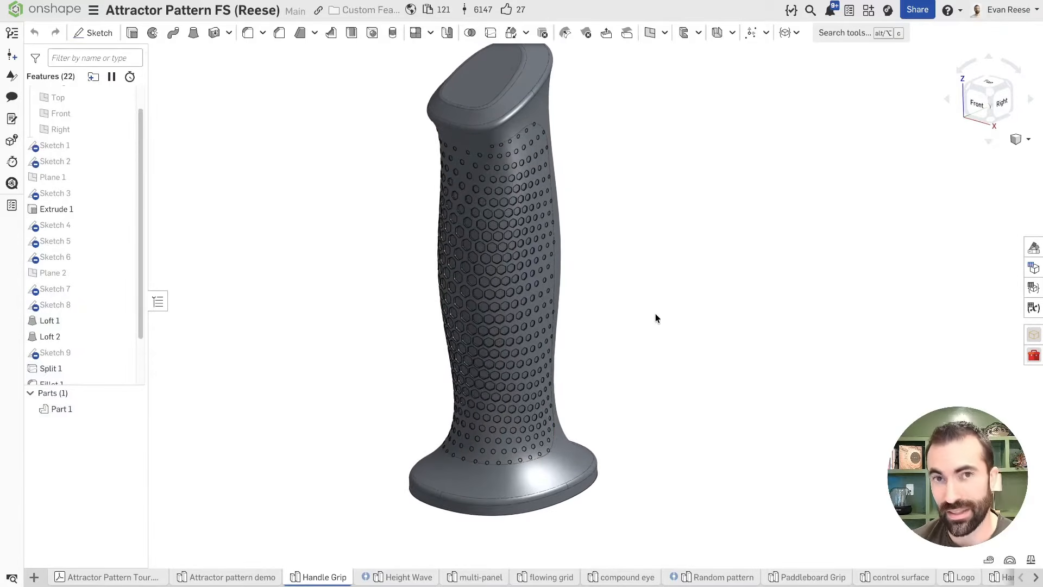
# - Compare the extent of the grip's patterned face with the plain face surrounding it, including the pattern's upper boundary
pyautogui.scroll(5, 445, 280)
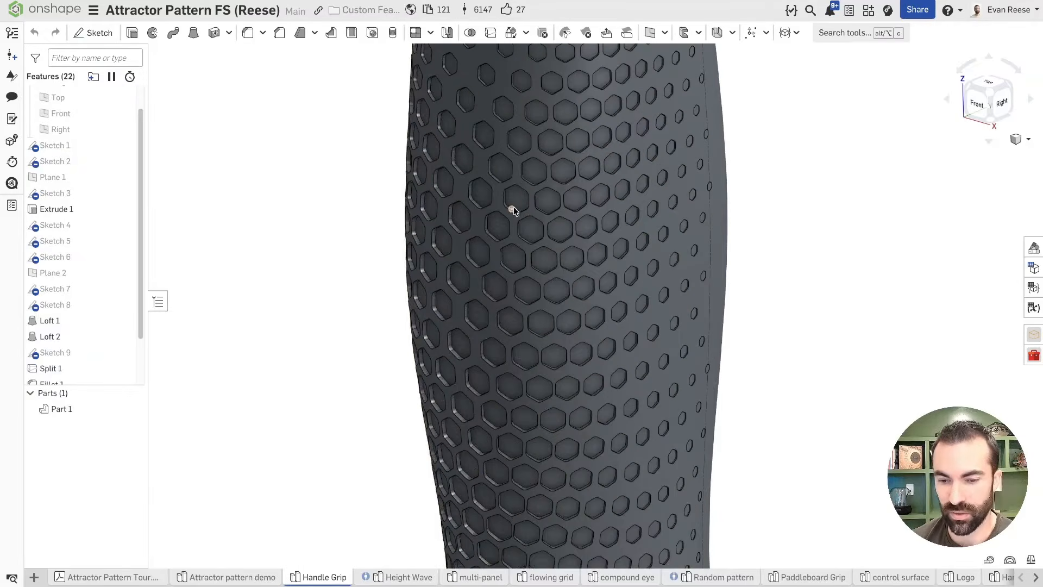
pyautogui.click(498, 197)
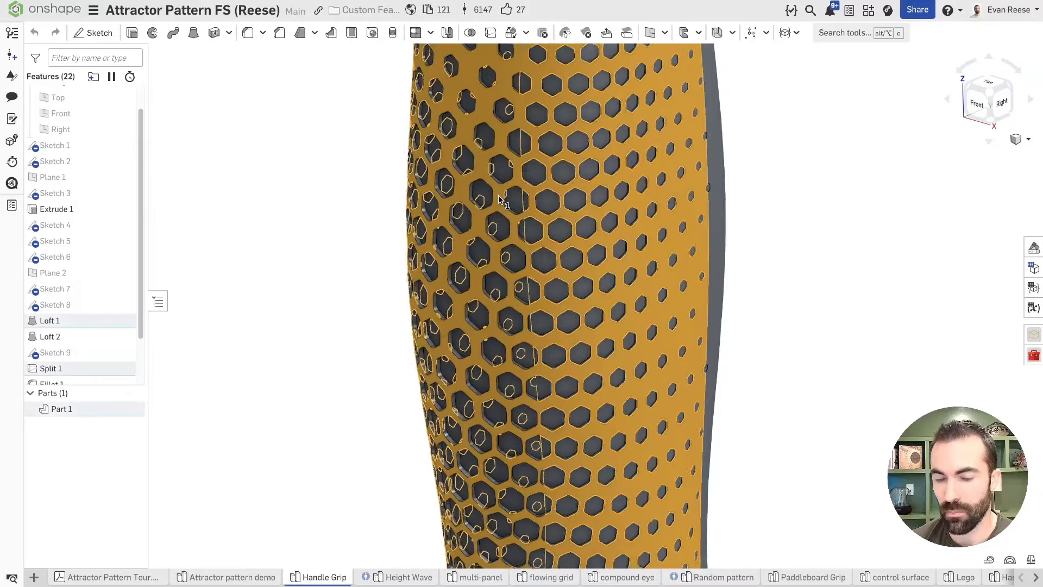
pyautogui.scroll(-5, 498, 197)
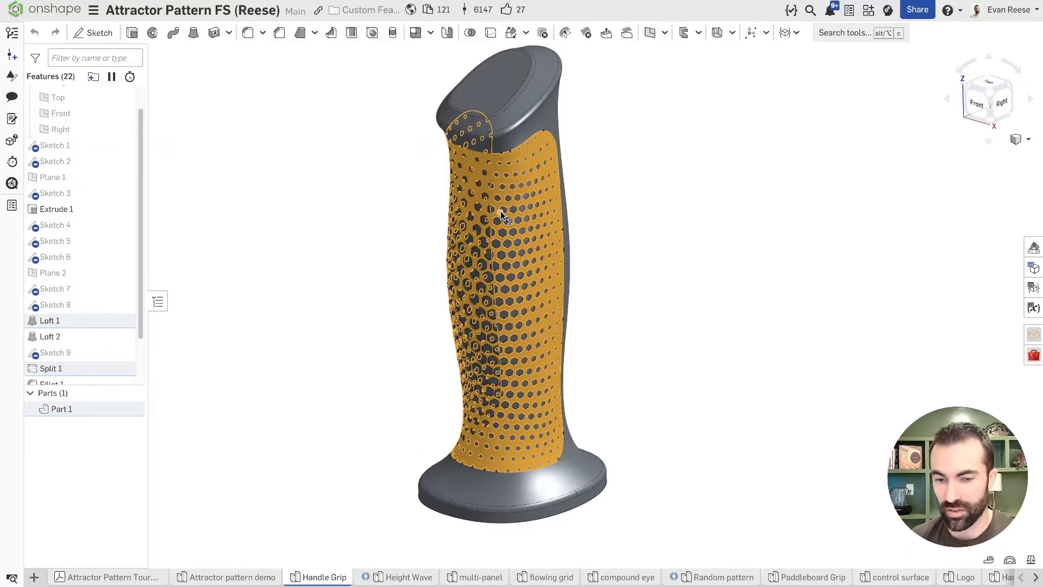
pyautogui.click(628, 177)
pyautogui.click(555, 116)
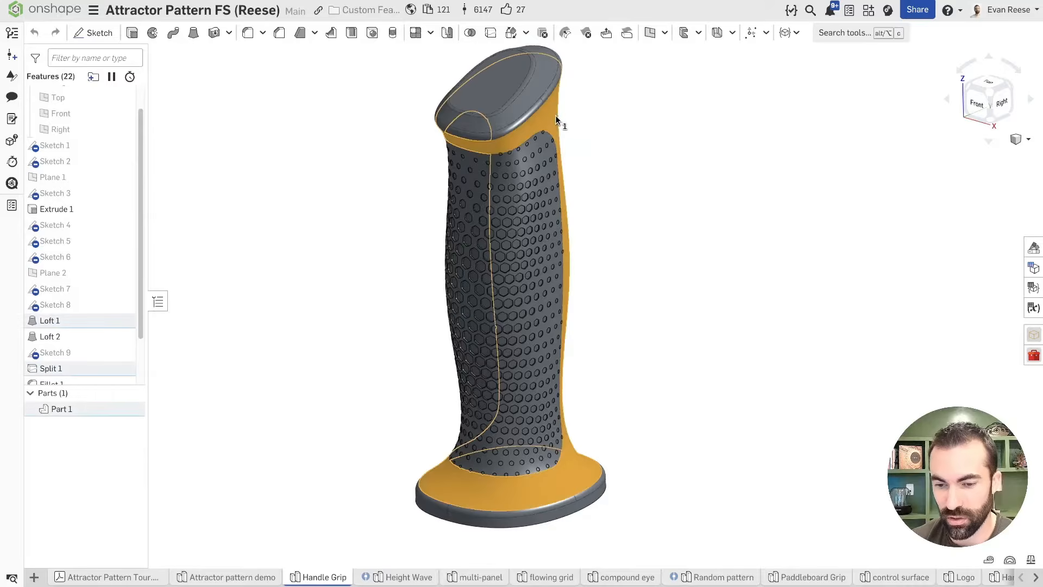
pyautogui.scroll(3, 647, 154)
pyautogui.click(659, 156)
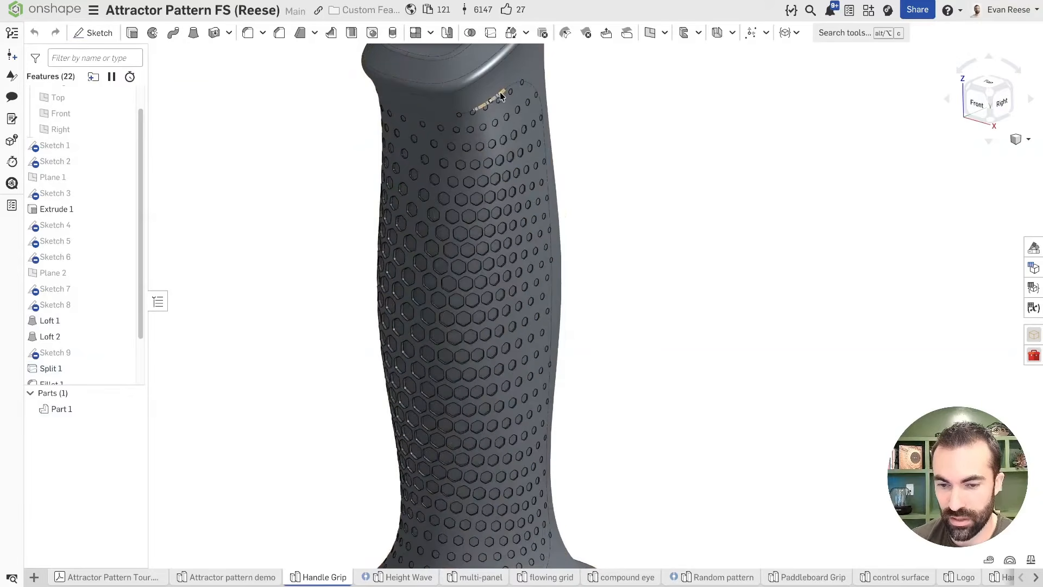
pyautogui.click(495, 110)
pyautogui.click(495, 110)
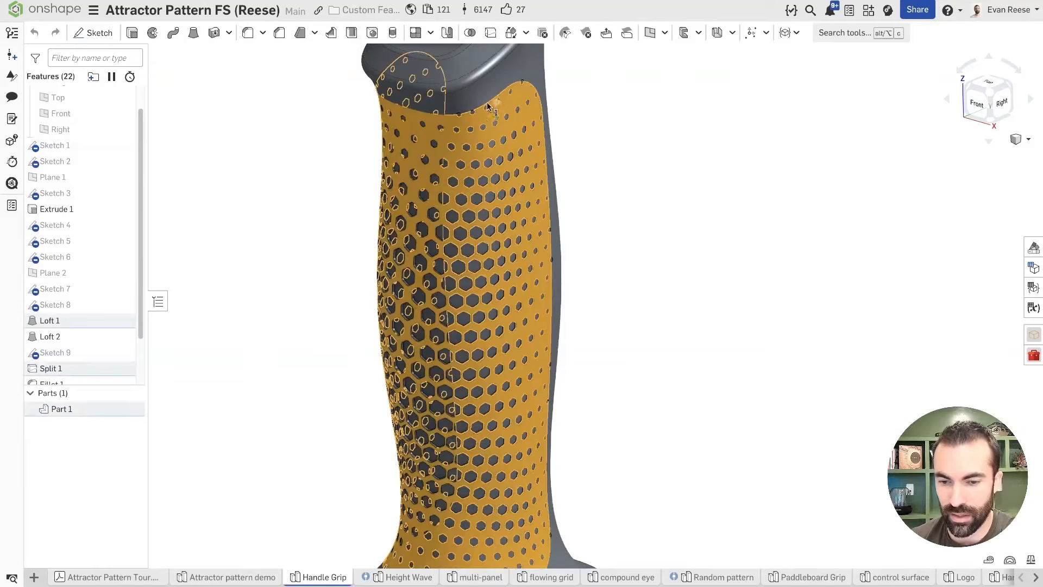
pyautogui.click(610, 115)
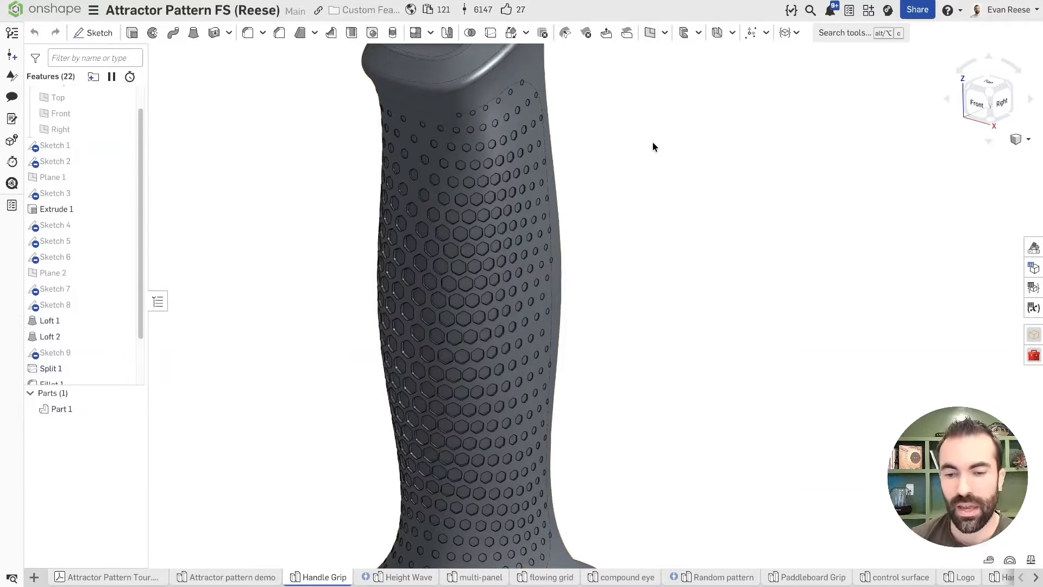
# - Inspect individual hexagonal pockets on the grip, from a large one in the middle to a small one at the split edge
pyautogui.press('f')
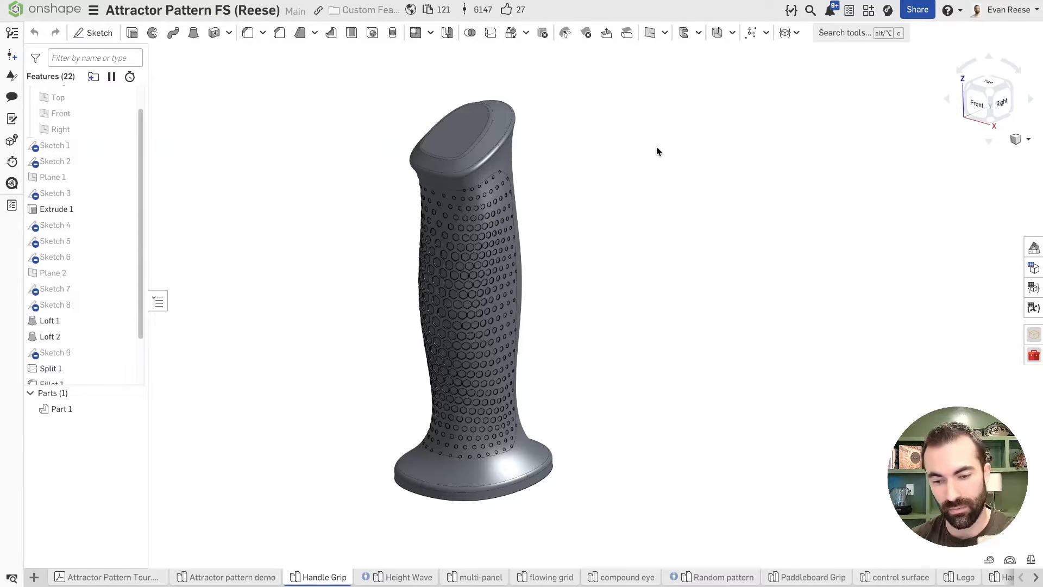
pyautogui.scroll(10, 640, 226)
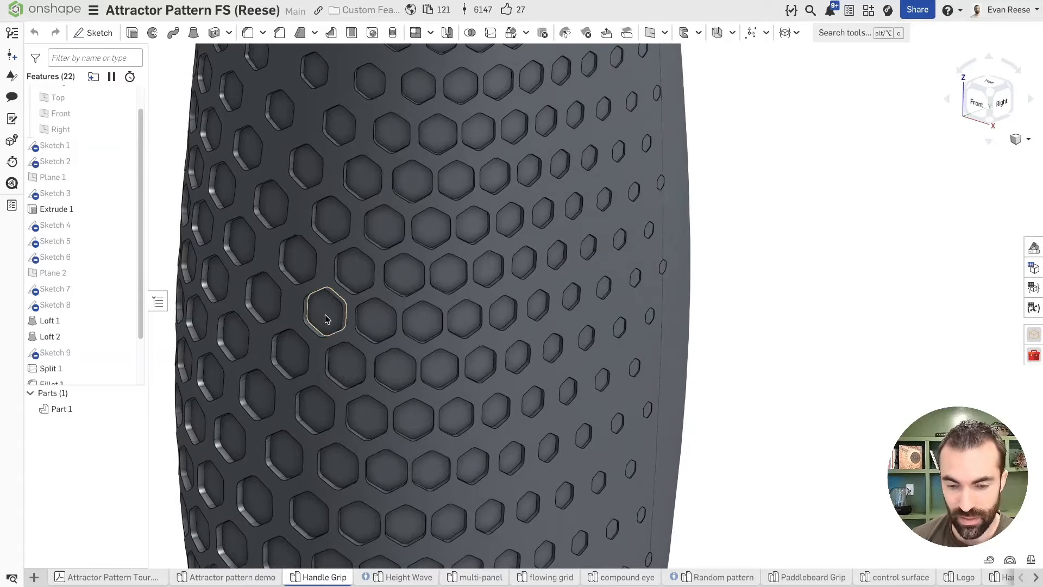
pyautogui.click(325, 319)
pyautogui.click(861, 253)
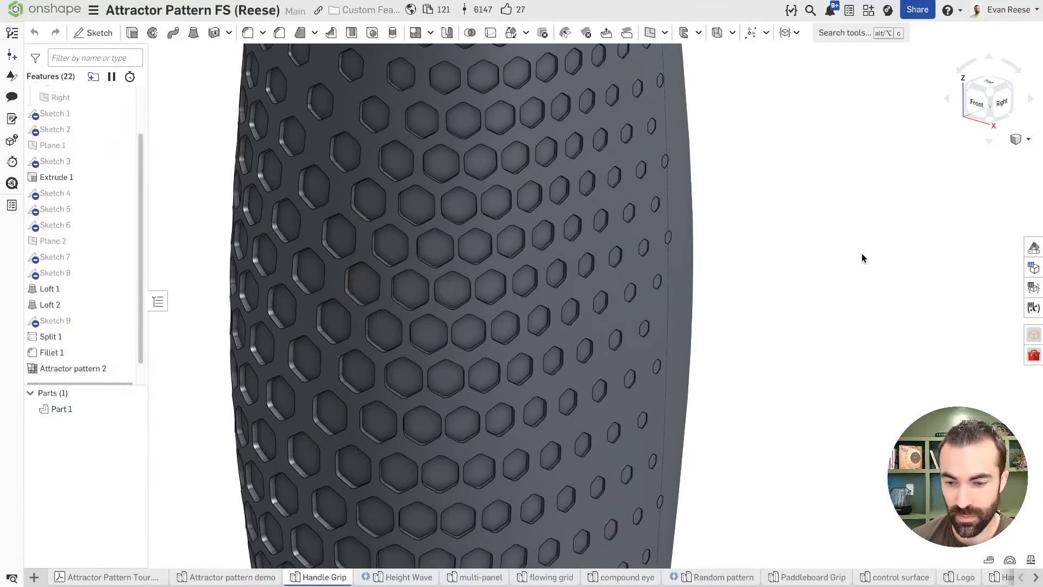
pyautogui.scroll(10, 705, 246)
pyautogui.click(603, 394)
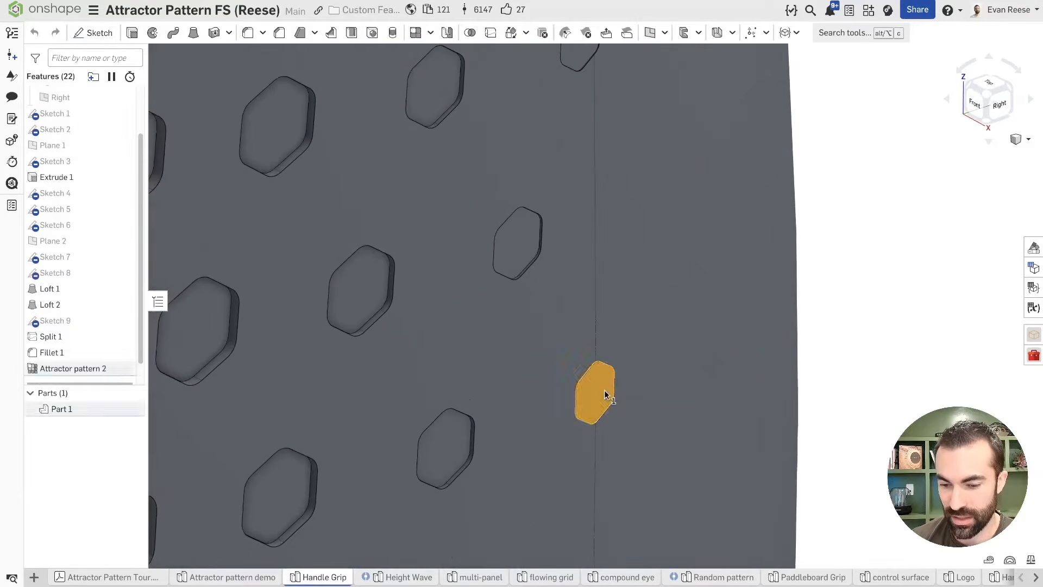
pyautogui.click(1012, 260)
pyautogui.scroll(-5, 878, 295)
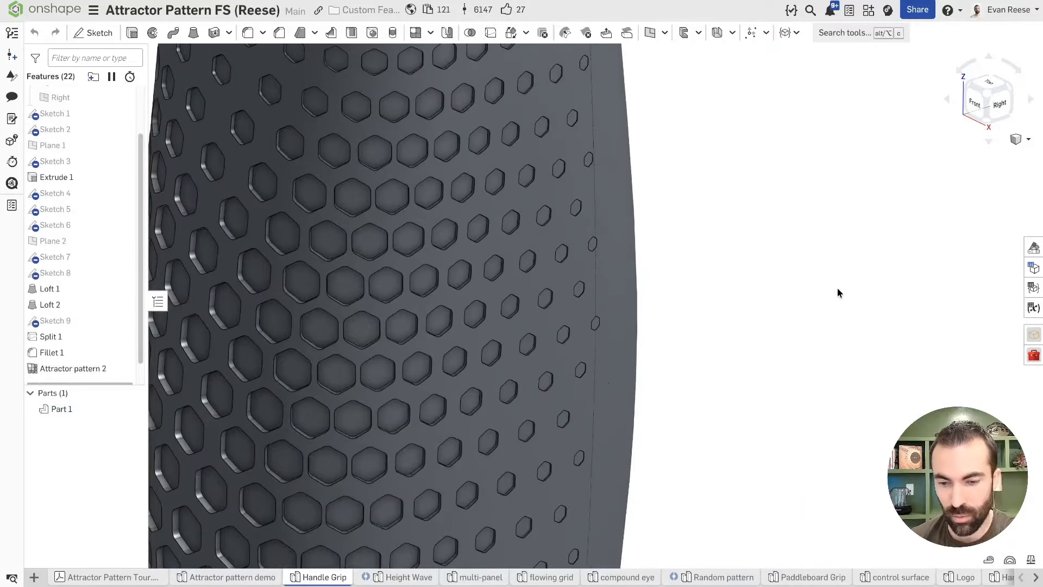
pyautogui.scroll(-5, 794, 291)
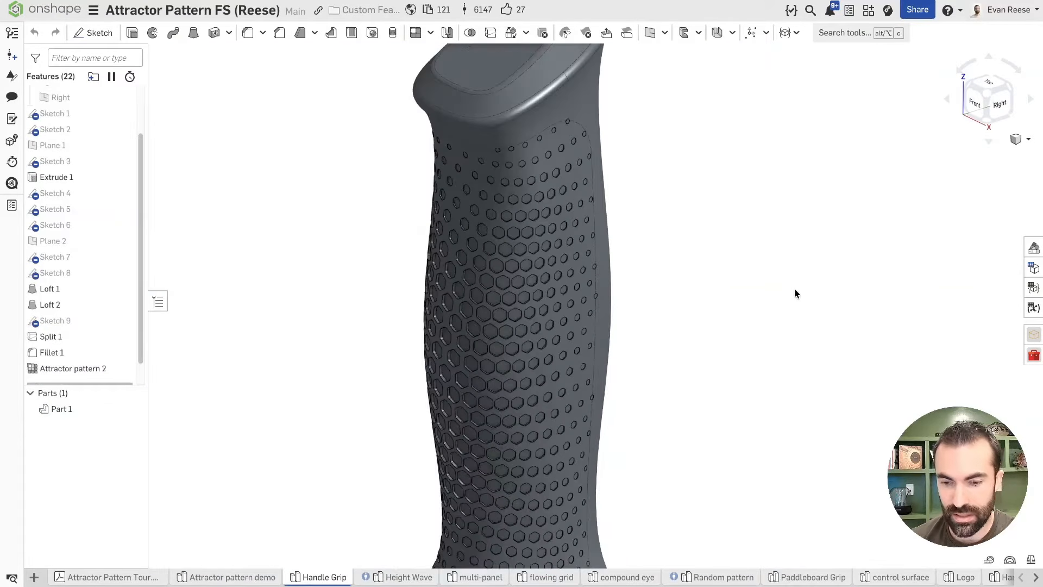
# - Examine the handle grip shaded without edges and with hidden edges removed, and restore shading with edges
pyautogui.hotkey('shift', '4')
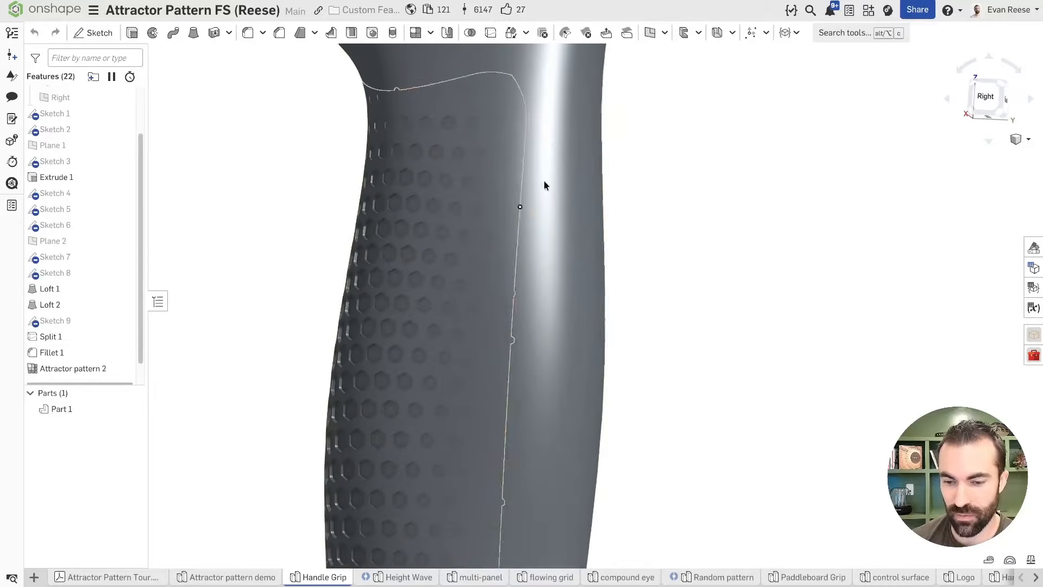
pyautogui.moveTo(515, 185); pyautogui.dragTo(351, 331, button='right')
pyautogui.hotkey('shift', '4')
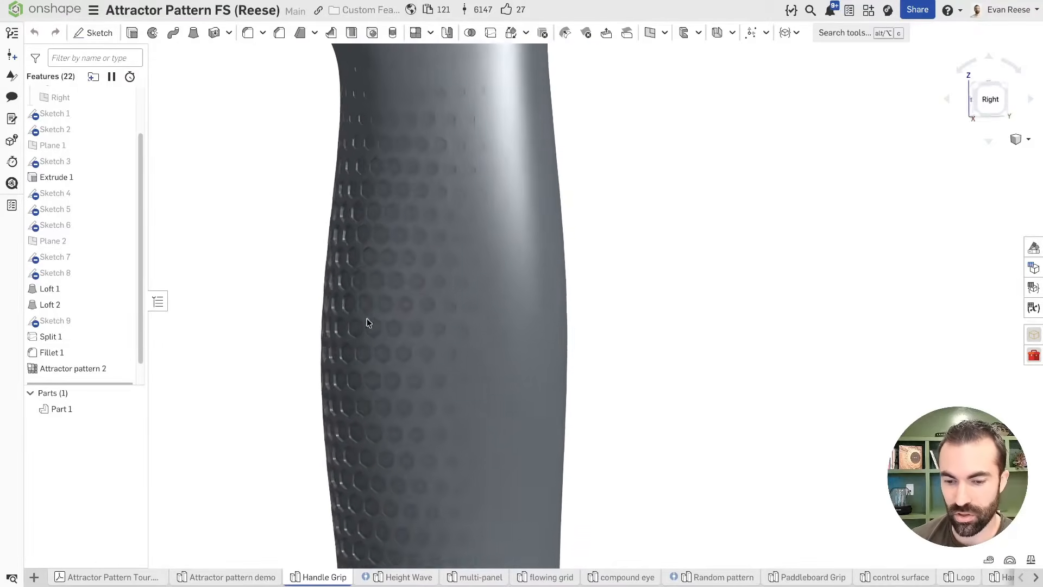
pyautogui.scroll(-5, 618, 199)
pyautogui.moveTo(677, 206); pyautogui.dragTo(662, 237, button='right')
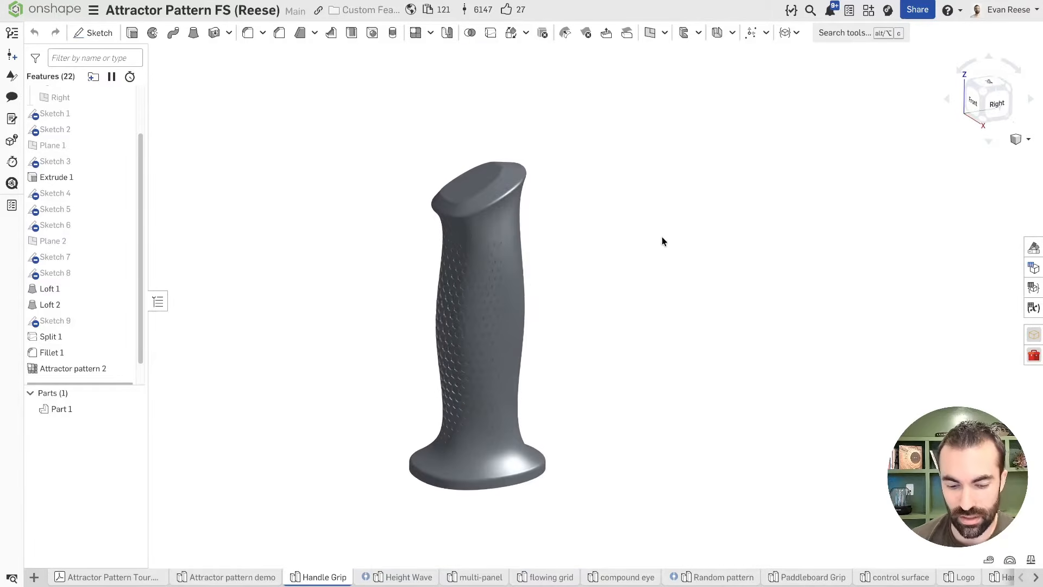
pyautogui.hotkey('shift', 'h')
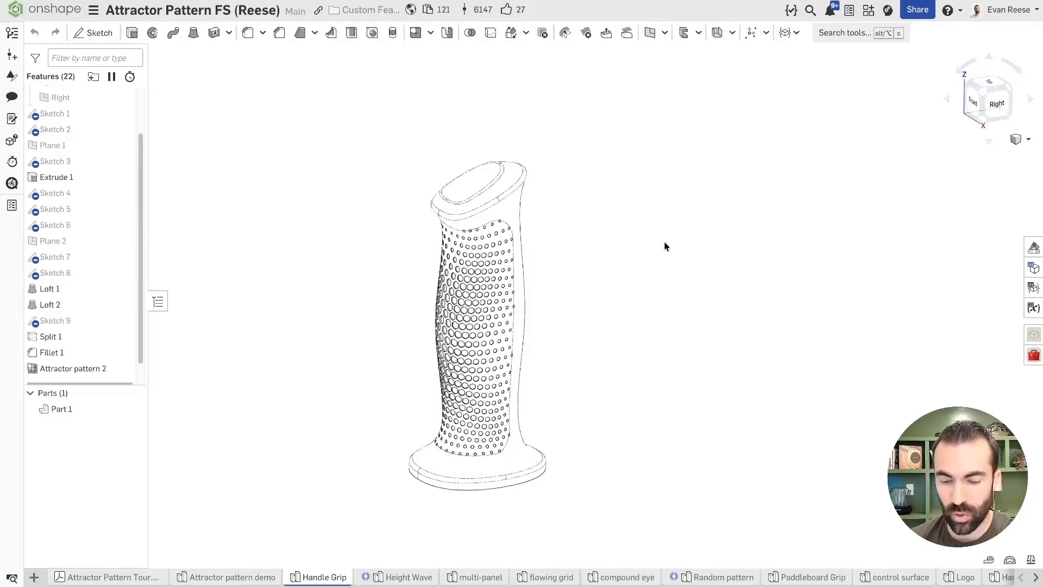
pyautogui.hotkey('shift', 's')
pyautogui.moveTo(434, 422)
pyautogui.mouseDown(button='right')
pyautogui.moveTo(369, 412)
pyautogui.moveTo(349, 390)
pyautogui.mouseUp(button='right')
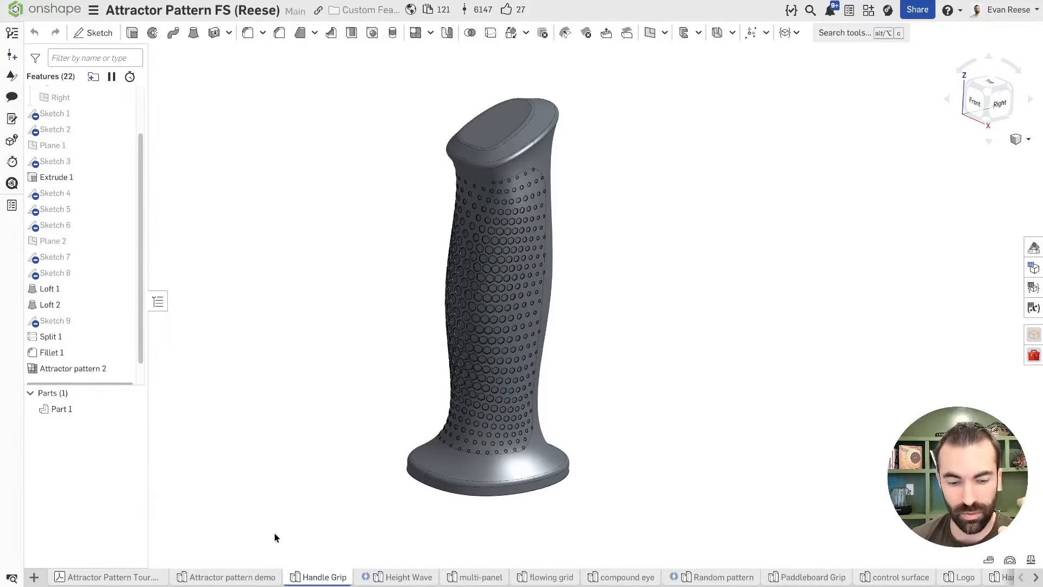
# - In the Attractor pattern demo studio, sketch a center-point rectangle about 181 by 100 mm on the Top plane, up and right of the origin
pyautogui.click(242, 577)
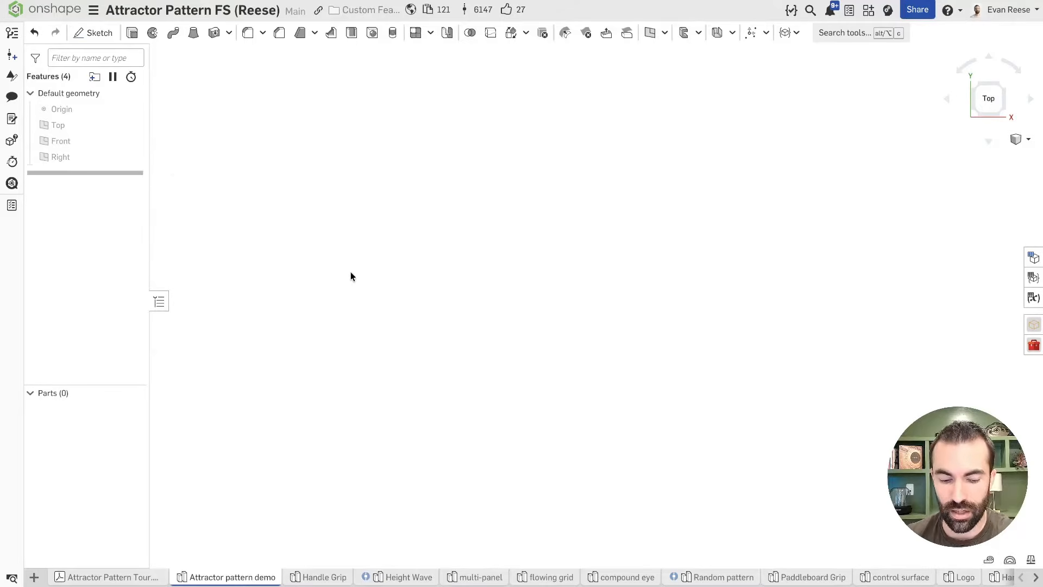
pyautogui.hotkey('shift', 's')
pyautogui.click(99, 128)
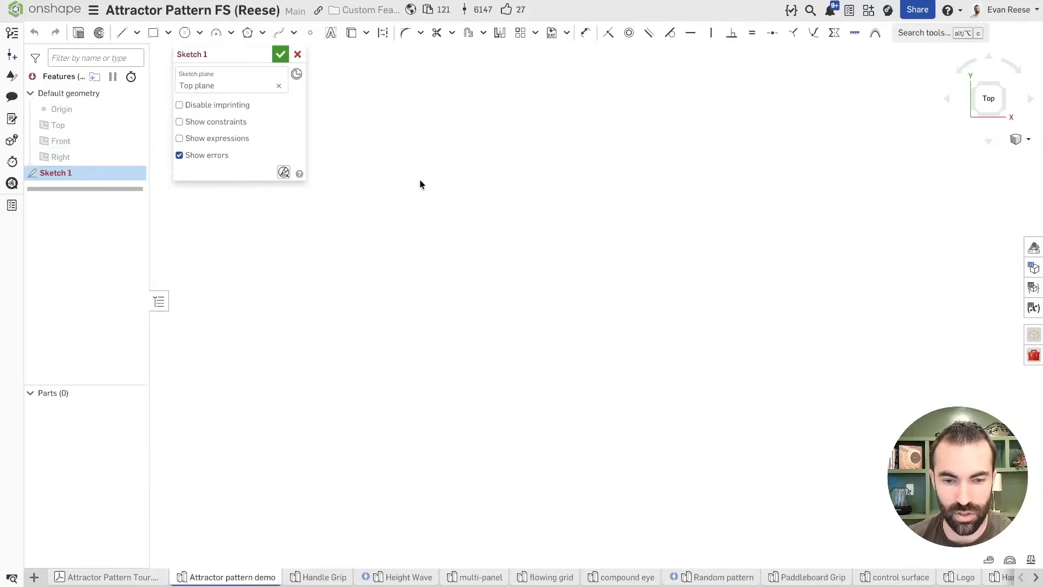
pyautogui.press('g')
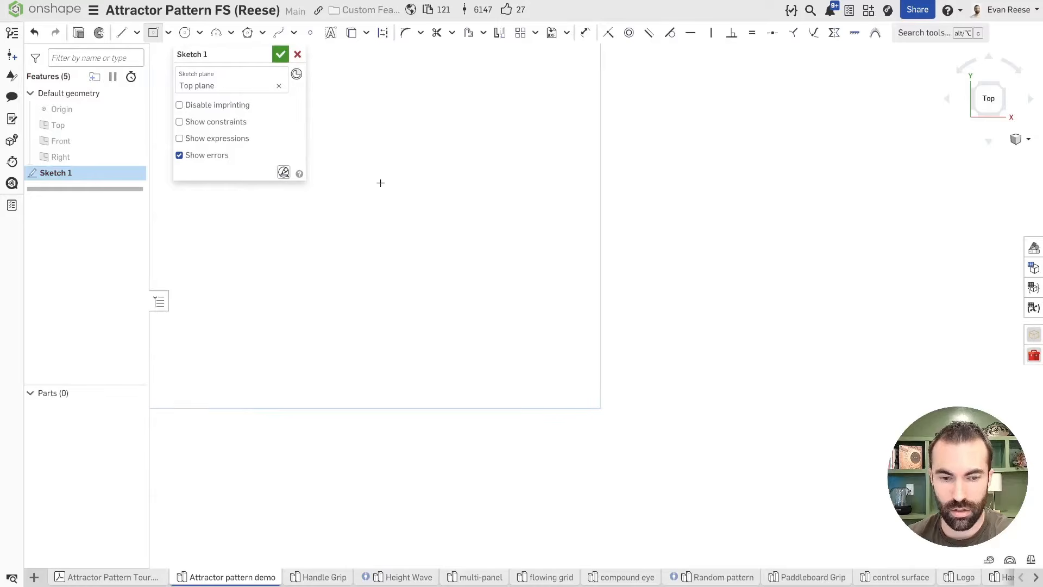
pyautogui.press('f')
pyautogui.click(139, 108)
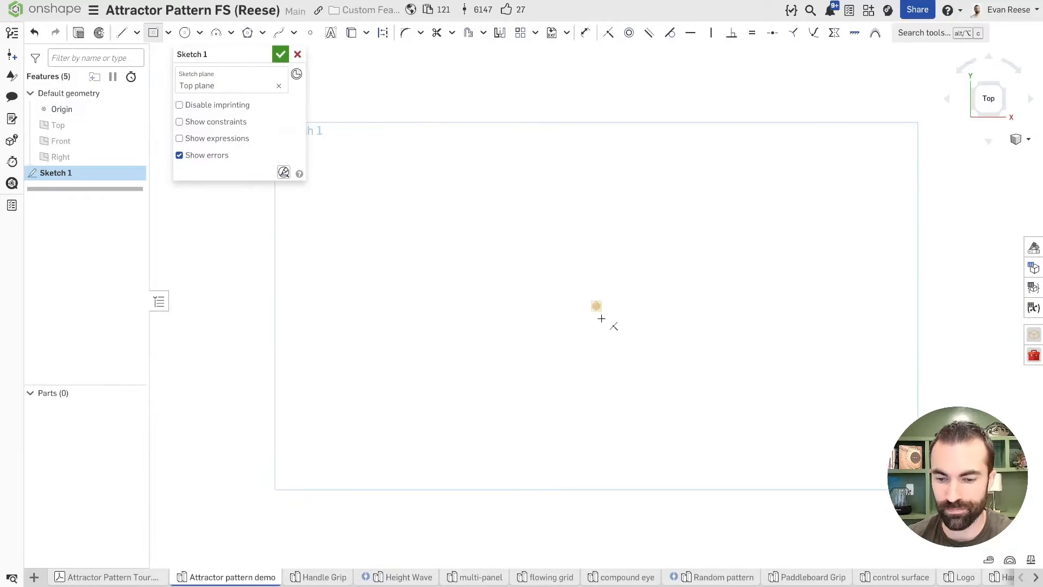
pyautogui.scroll(-3, 604, 321)
pyautogui.moveTo(662, 346); pyautogui.dragTo(427, 310, button='middle')
pyautogui.click(548, 173)
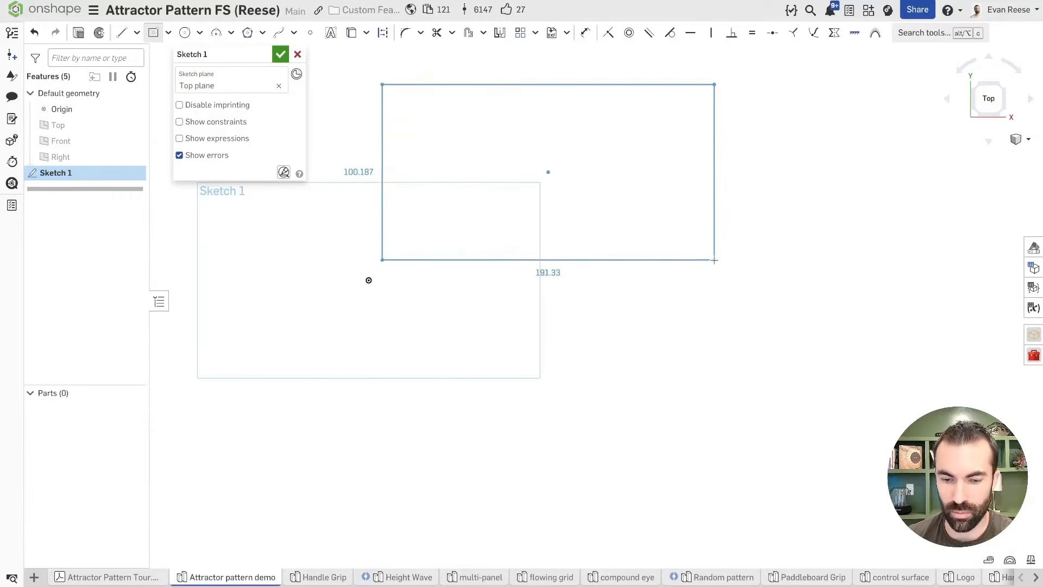
pyautogui.click(714, 261)
pyautogui.click(280, 55)
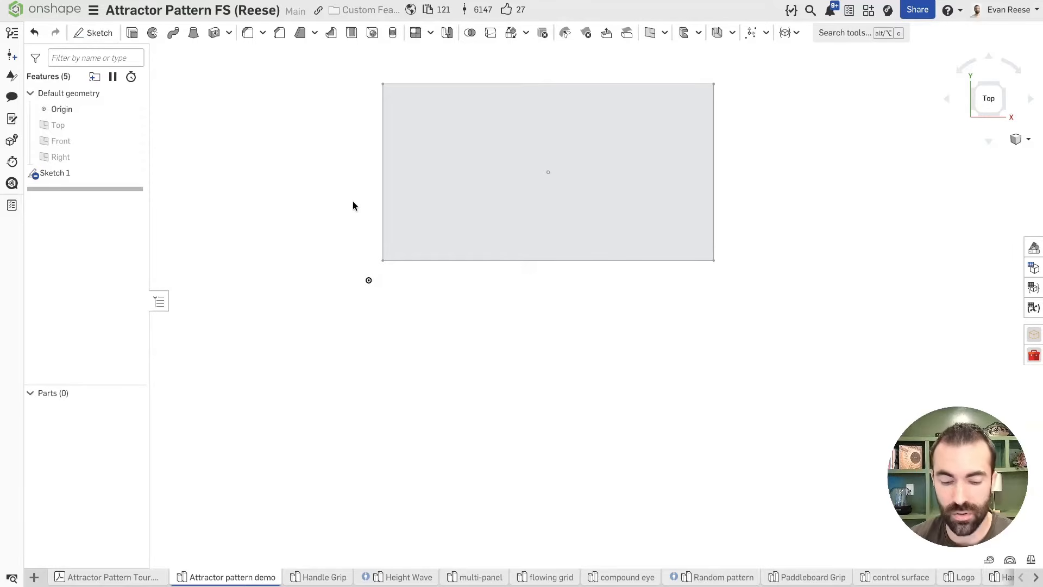
# - Insert a Prism feature centered on the origin and set its number of sides to 3
pyautogui.hotkey('alt', 'c')
pyautogui.write('prim')
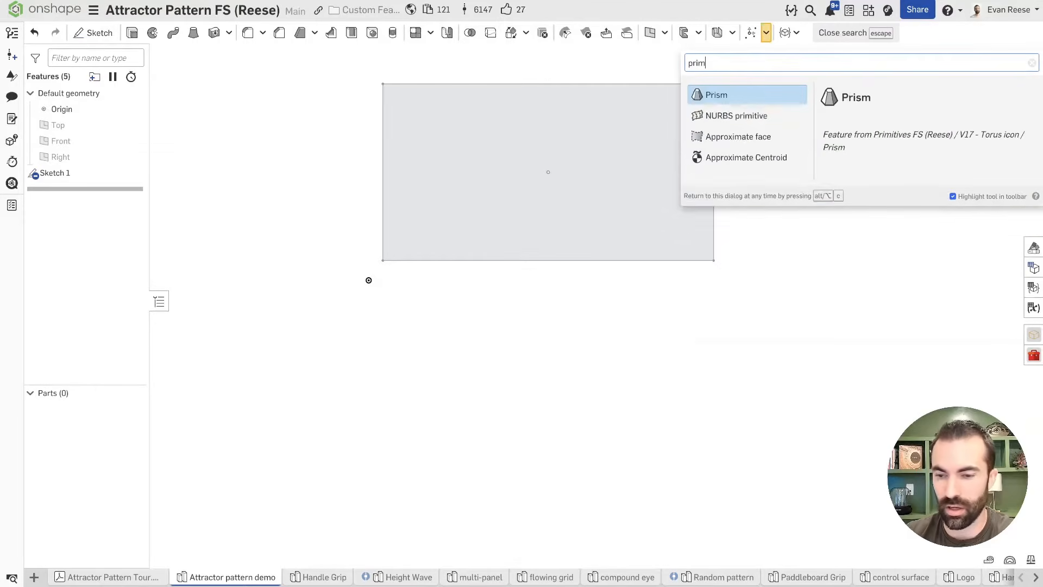
pyautogui.press('Return')
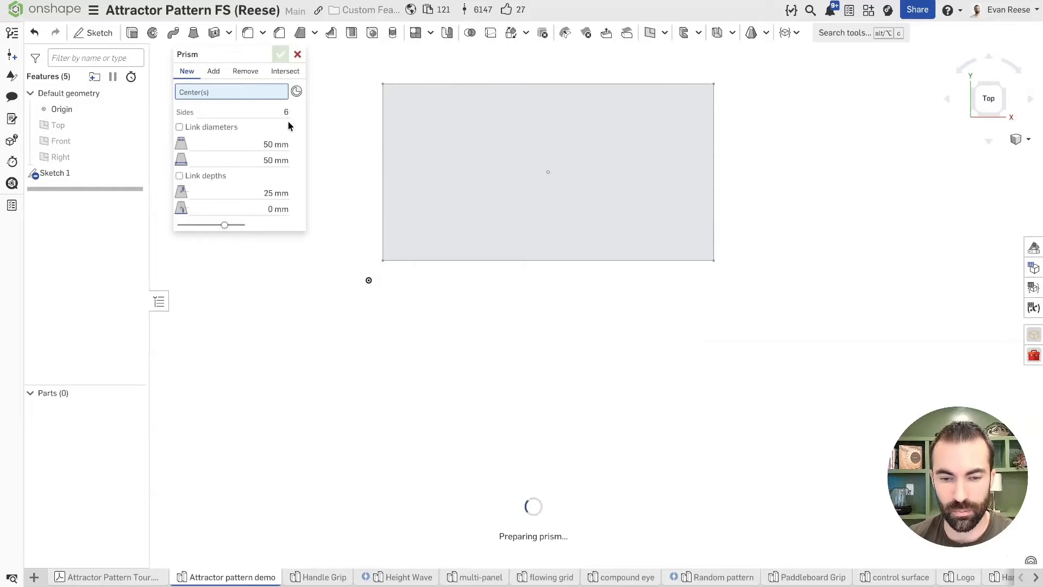
pyautogui.click(276, 113)
pyautogui.write('3')
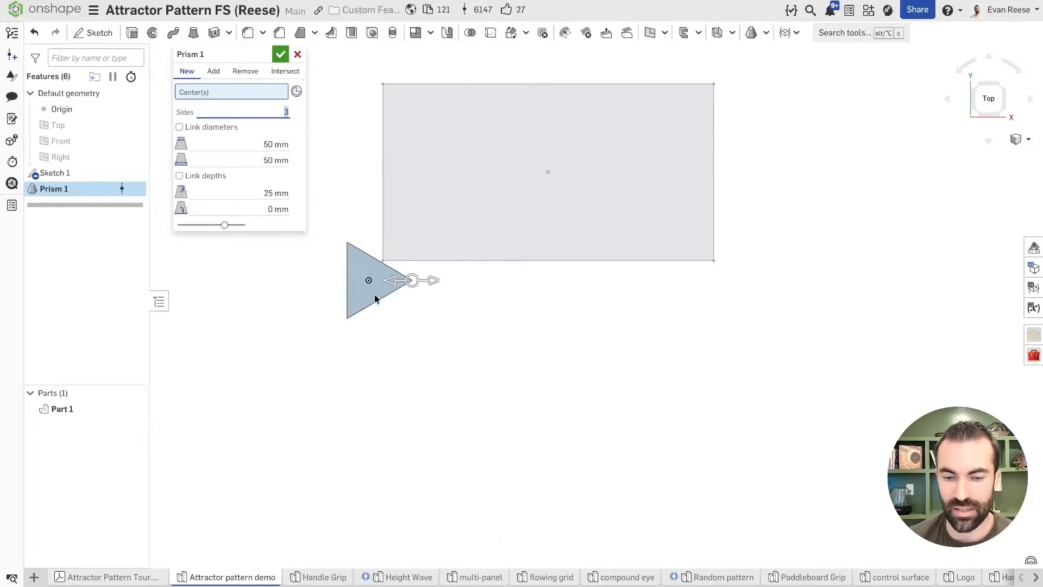
pyautogui.scroll(5, 373, 294)
pyautogui.moveTo(376, 267); pyautogui.dragTo(491, 269, button='middle')
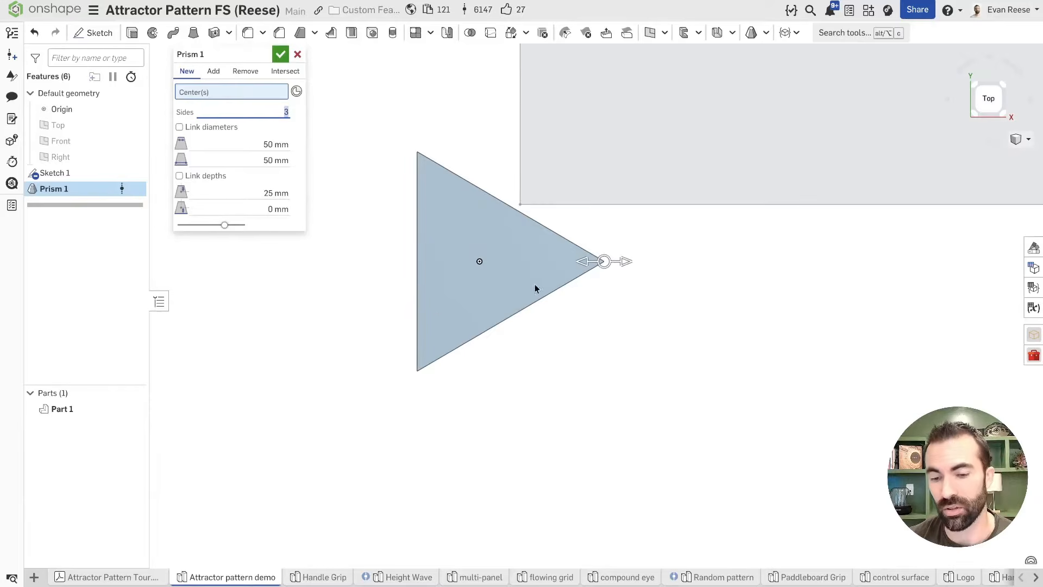
pyautogui.moveTo(516, 284); pyautogui.dragTo(498, 307, button='middle')
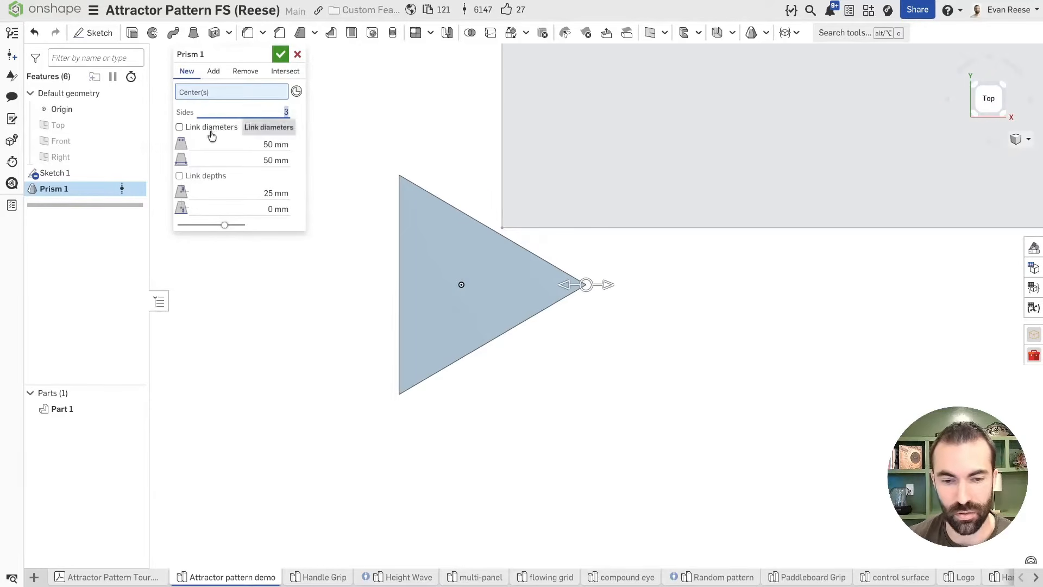
# - Link the prism's start and end diameters and set its first depth to 1 mm
pyautogui.click(275, 144)
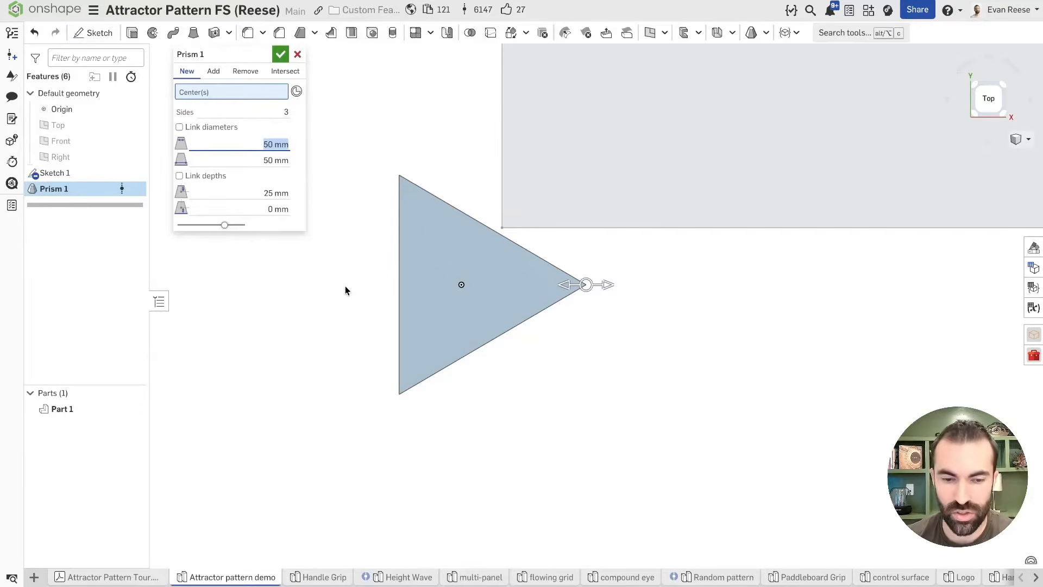
pyautogui.click(180, 127)
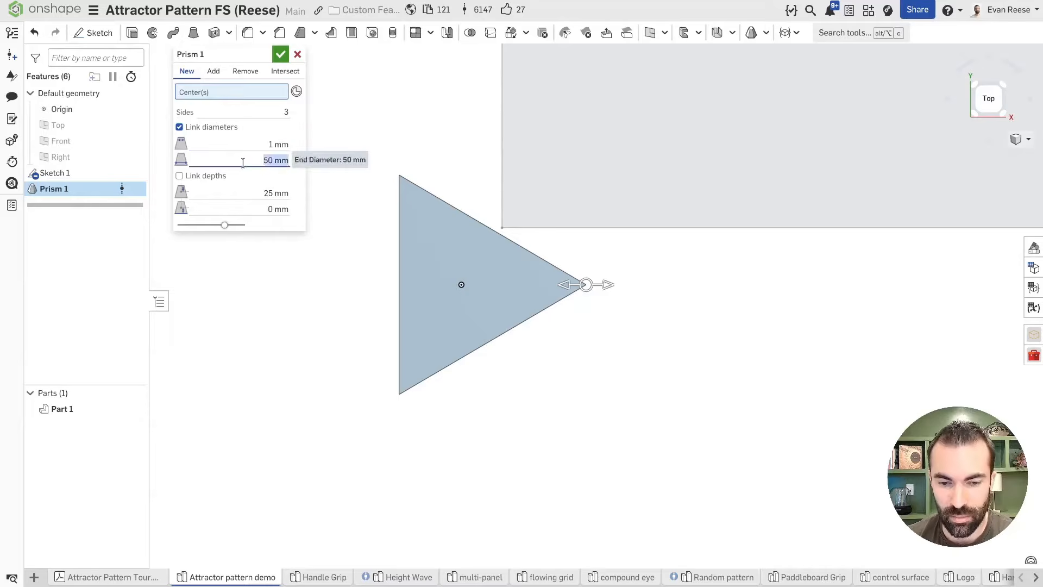
pyautogui.click(238, 178)
pyautogui.write('1')
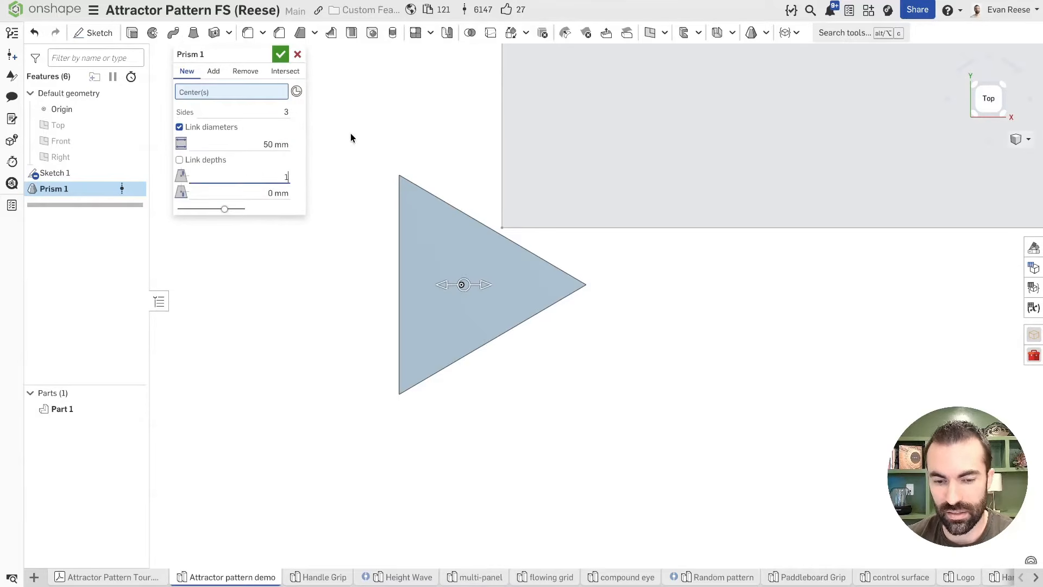
pyautogui.press('Return')
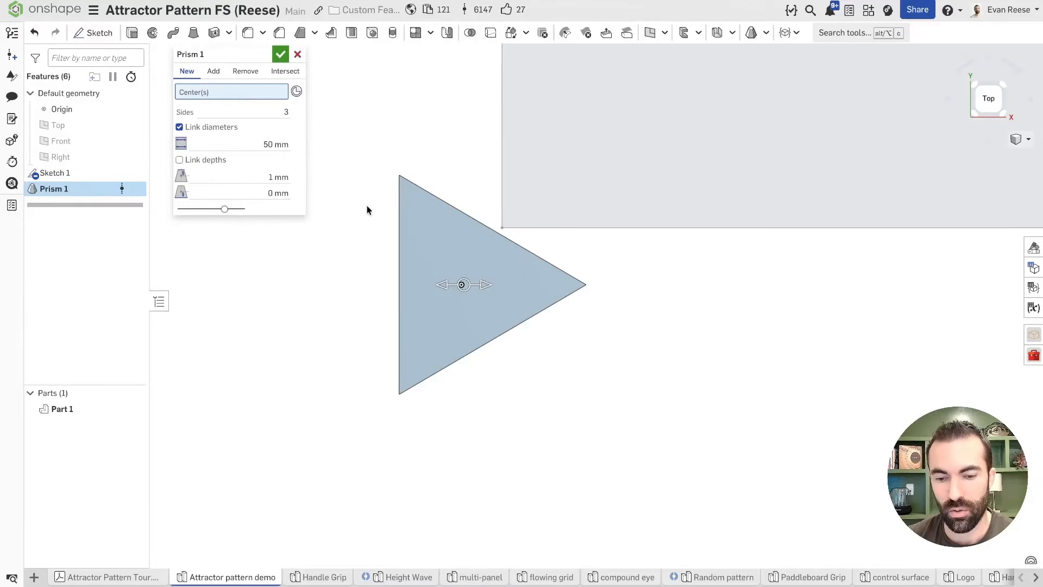
# - Set the prism's linked diameter to 1 mm
pyautogui.moveTo(366, 206); pyautogui.dragTo(369, 177, button='right')
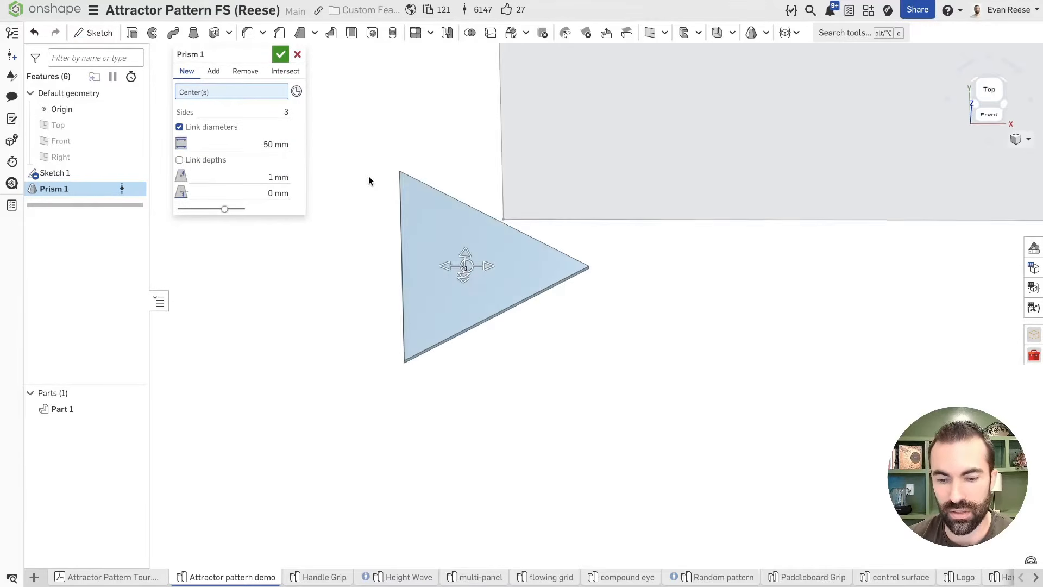
pyautogui.click(271, 143)
pyautogui.write('1')
pyautogui.press('Return')
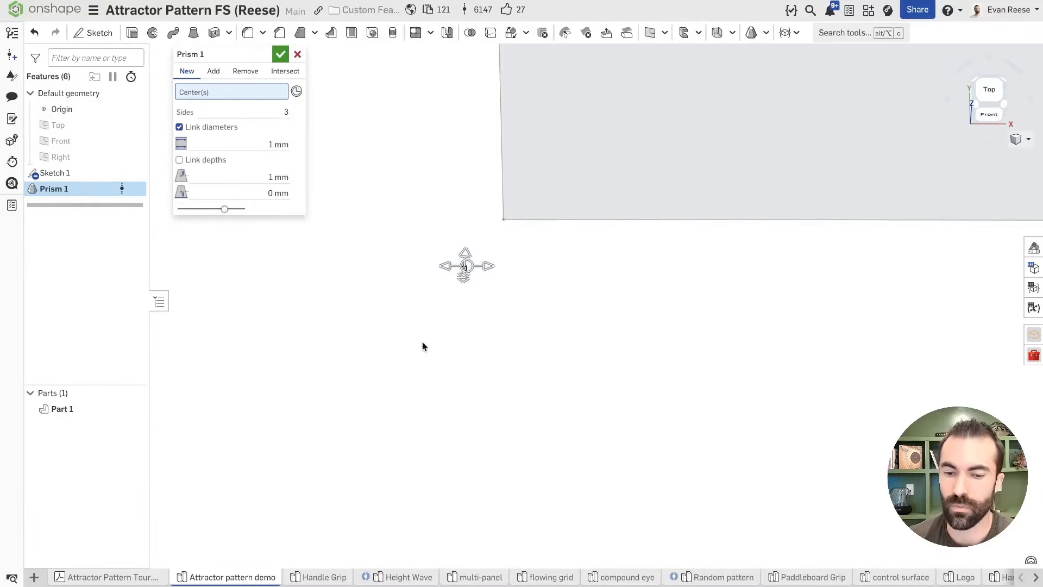
# - Try narrowing the prism's linked diameter, and unlink the diameters to taper its top to a point, forming a three-sided pyramid
pyautogui.scroll(5, 447, 266)
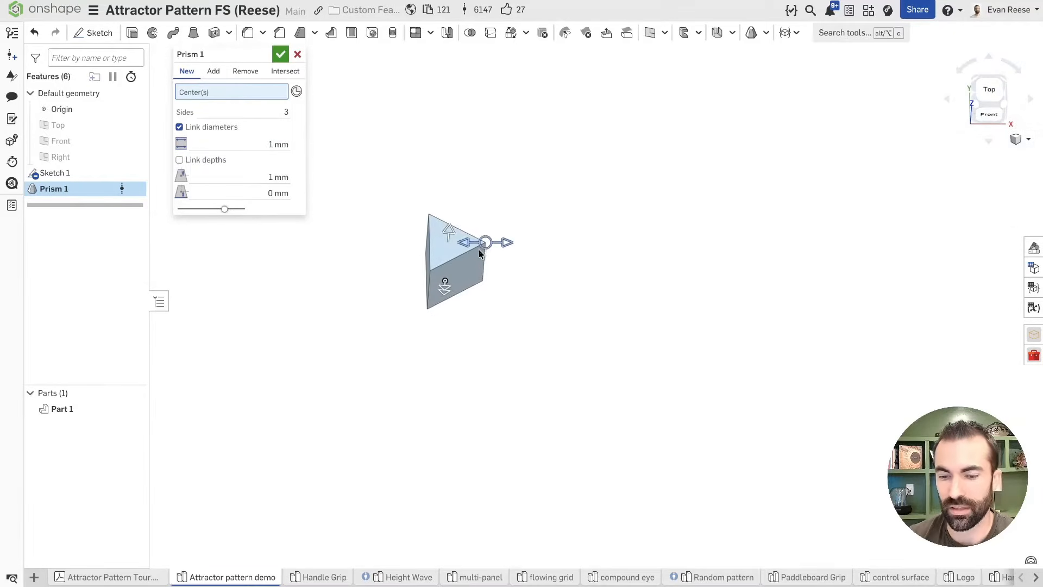
pyautogui.moveTo(550, 281)
pyautogui.mouseDown(button='right')
pyautogui.moveTo(551, 267)
pyautogui.moveTo(558, 275)
pyautogui.mouseUp(button='right')
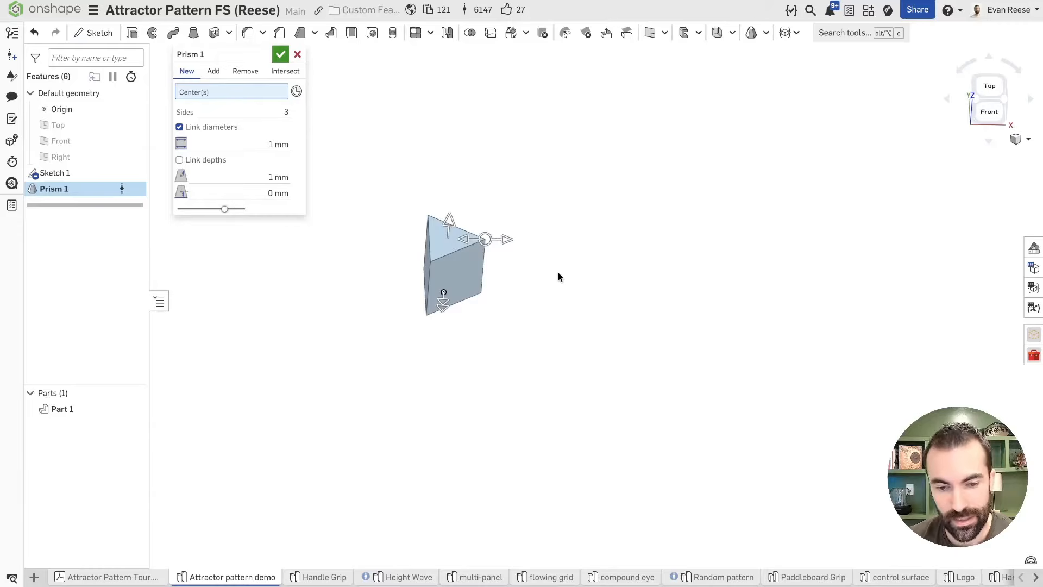
pyautogui.moveTo(454, 123); pyautogui.dragTo(517, 168, button='middle')
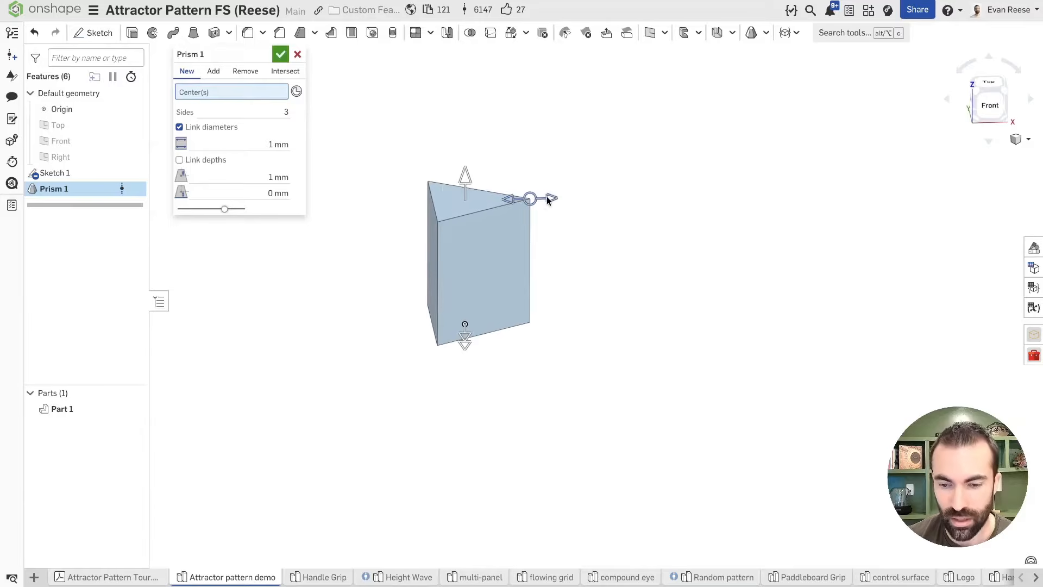
pyautogui.moveTo(551, 198); pyautogui.dragTo(531, 200)
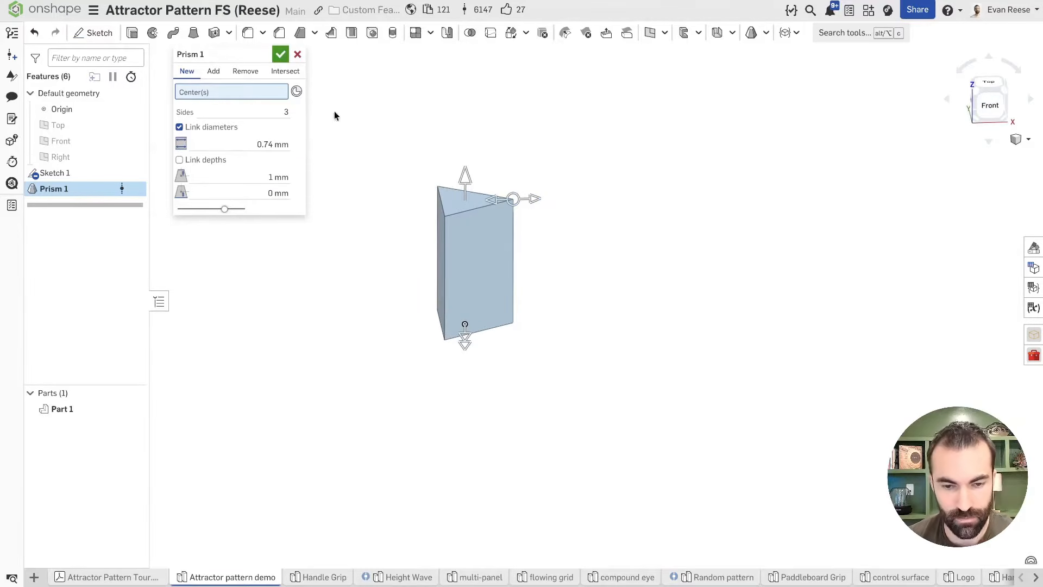
pyautogui.click(180, 127)
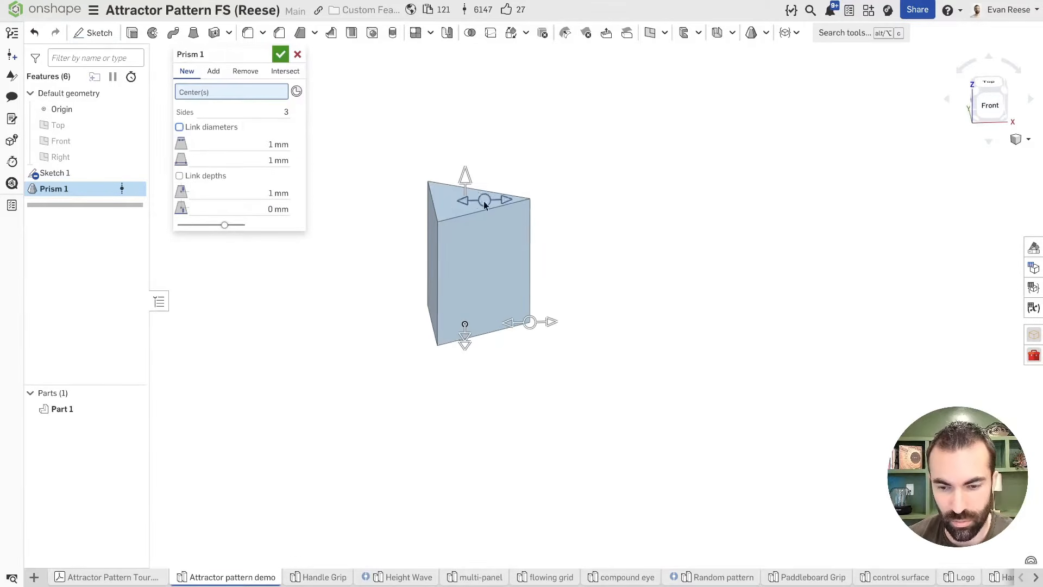
pyautogui.moveTo(484, 201); pyautogui.dragTo(383, 201)
pyautogui.click(281, 54)
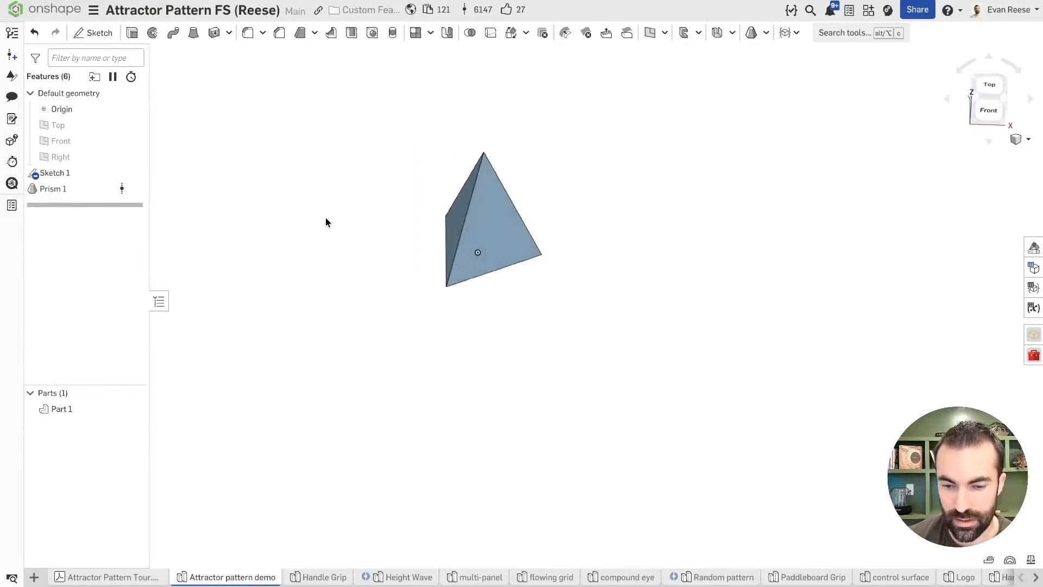
# - Start an Attractor pattern feature with the whole sketch rectangle in view and review its pattern inputs
pyautogui.scroll(-10, 326, 222)
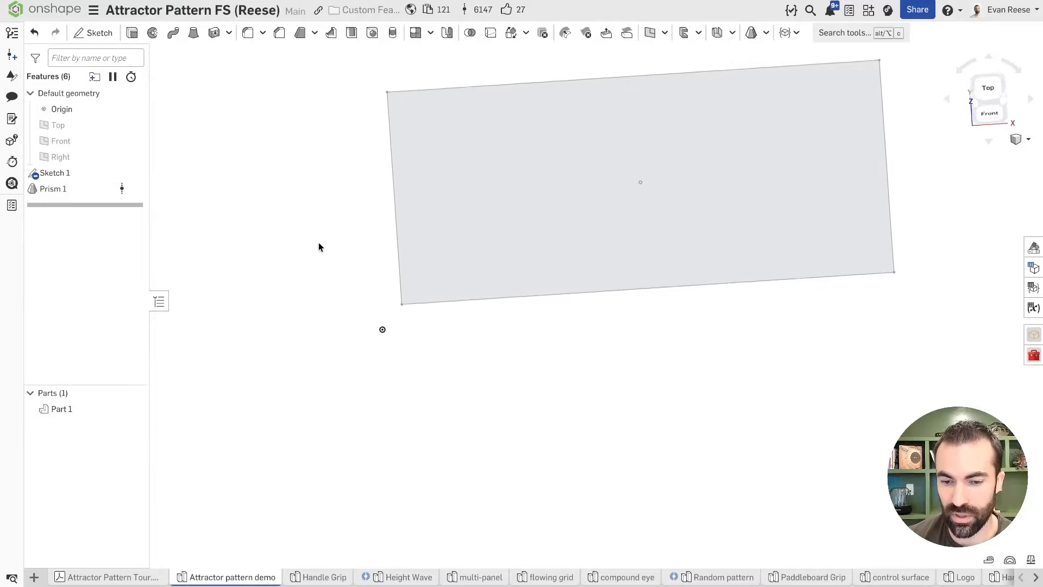
pyautogui.click(424, 173)
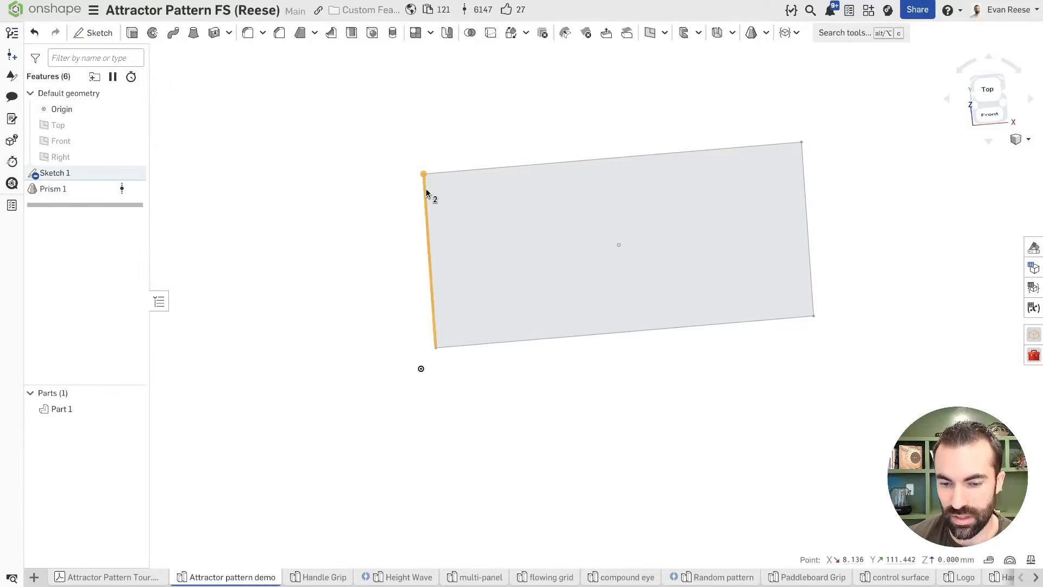
pyautogui.click(445, 171)
pyautogui.click(438, 125)
pyautogui.scroll(2, 455, 143)
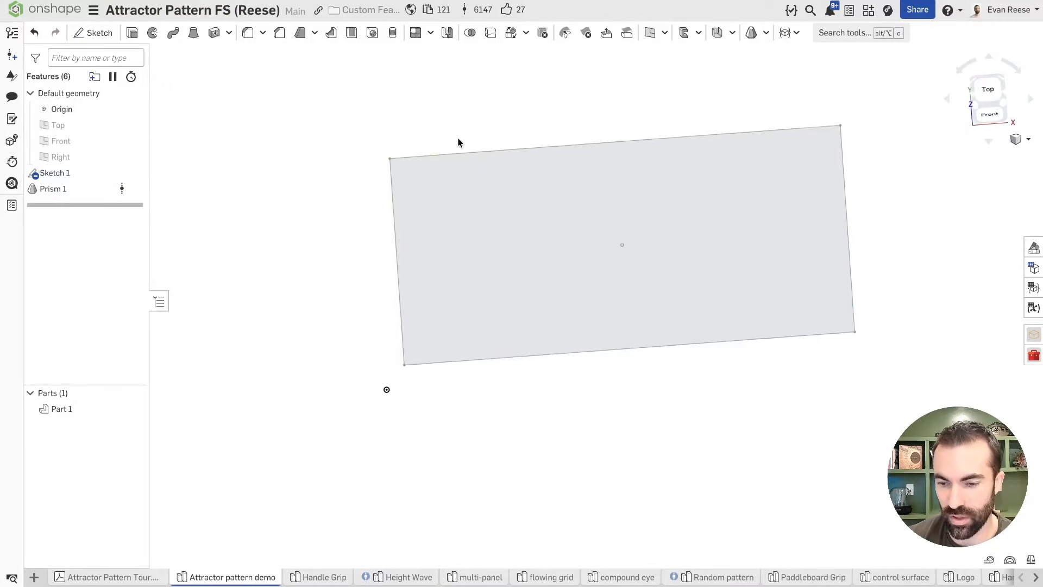
pyautogui.hotkey('alt', 'c')
pyautogui.write('att')
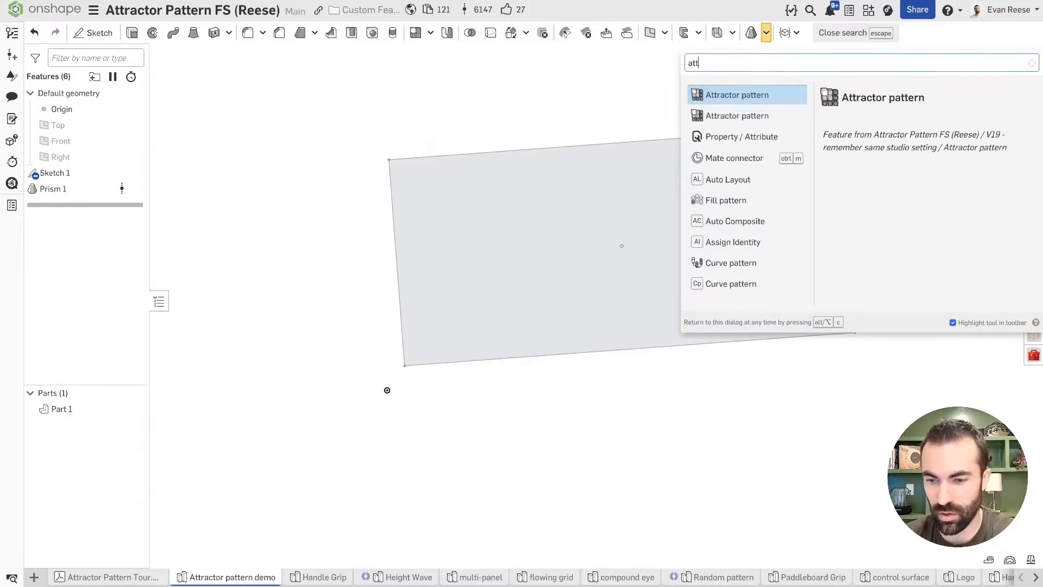
pyautogui.press('Return')
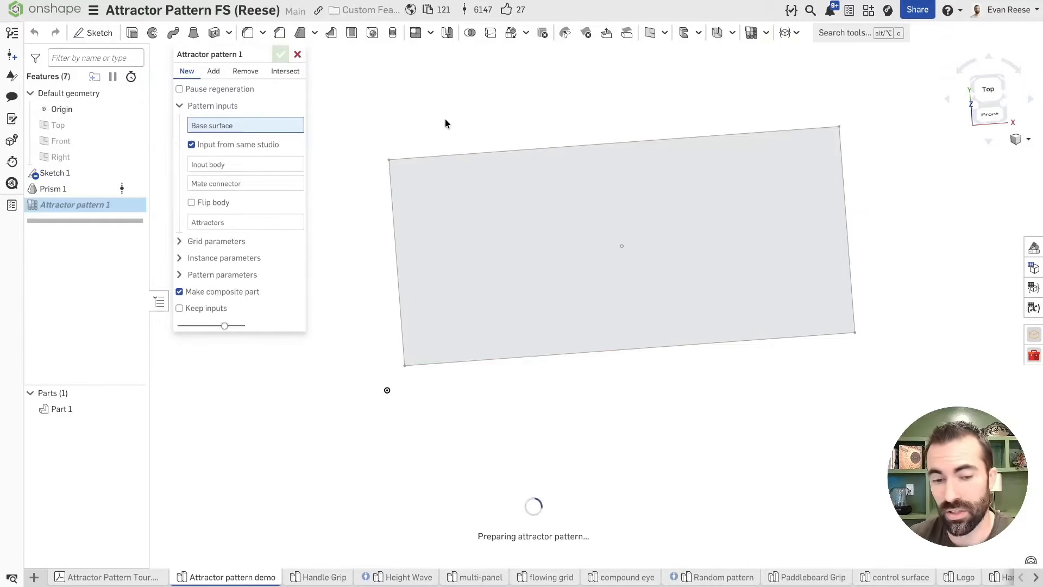
pyautogui.click(180, 107)
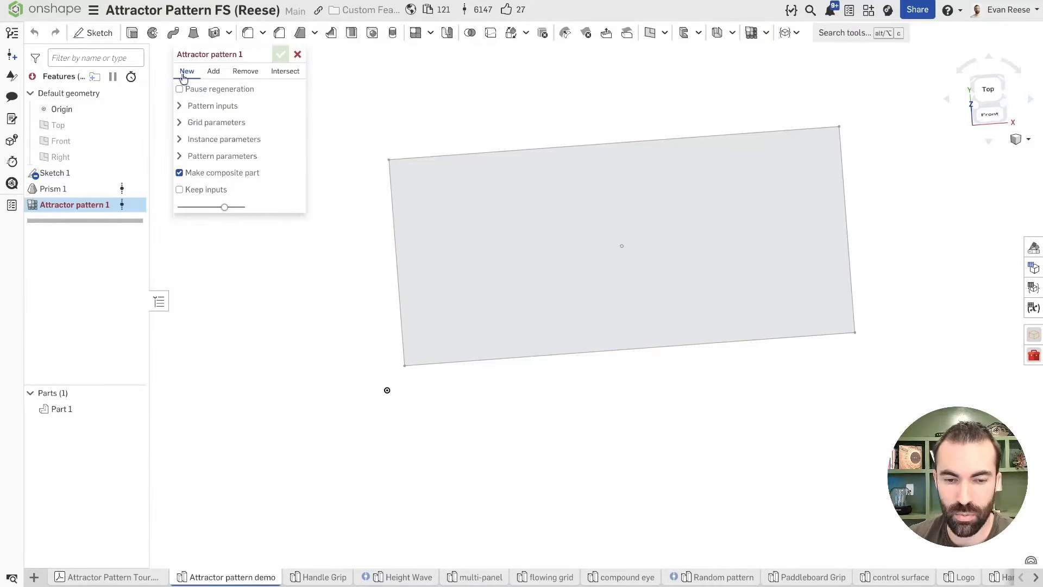
pyautogui.click(181, 106)
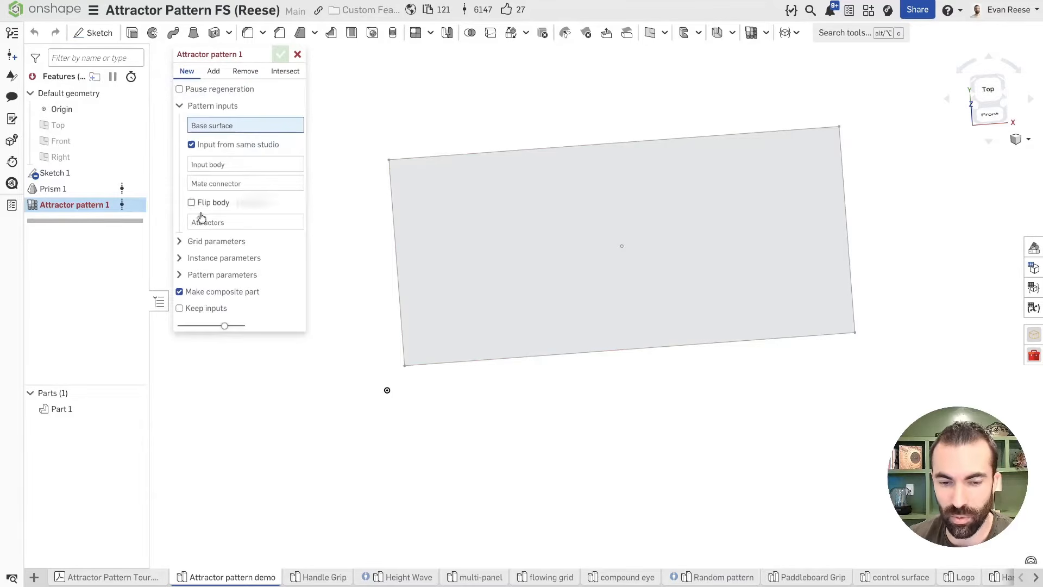
pyautogui.click(181, 107)
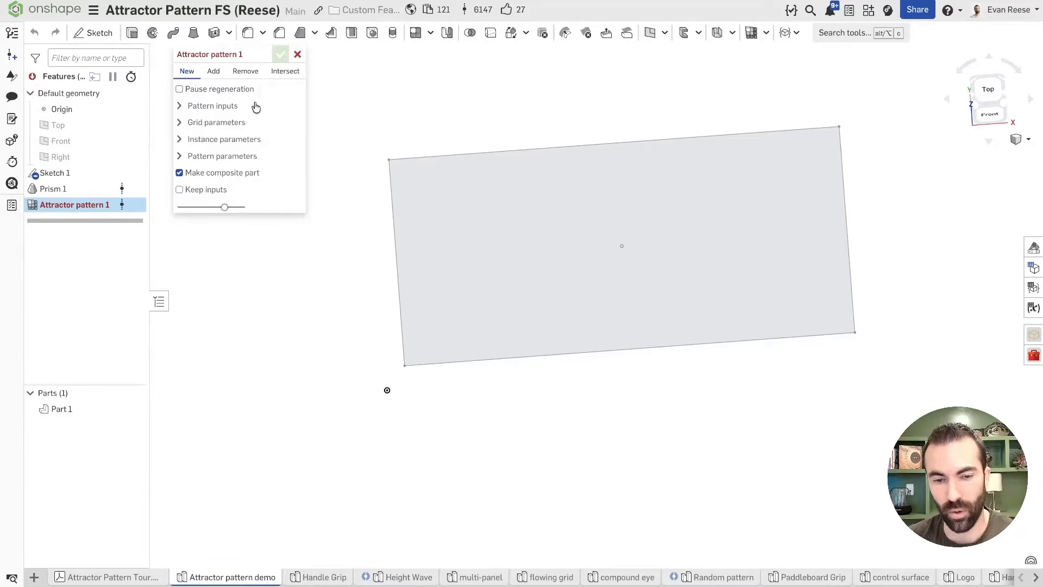
pyautogui.click(185, 106)
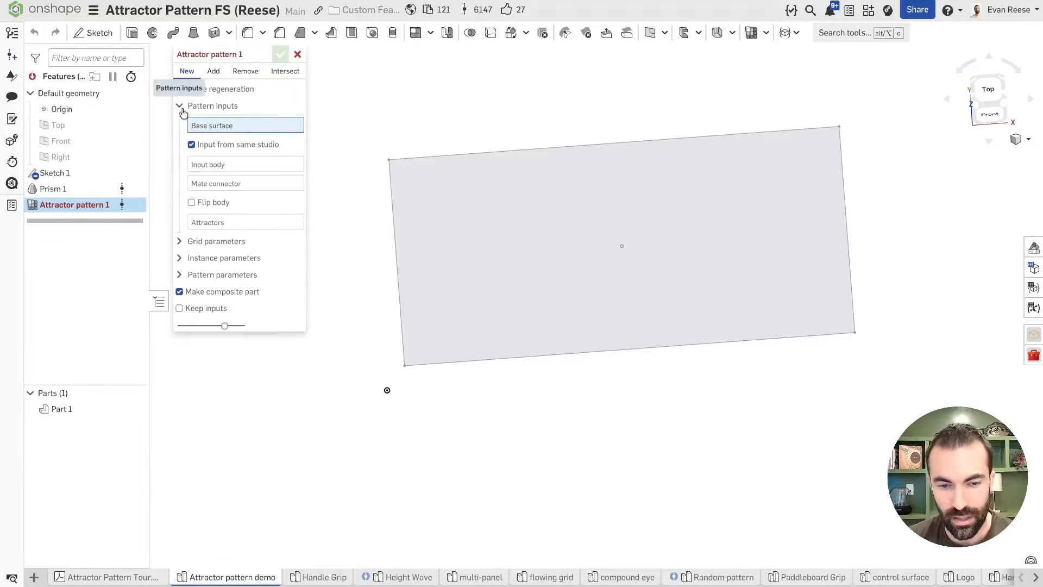
# - Create the pattern with the rectangle's face as base surface, the prism part as input body and the rectangle's upper-left vertex as attractor
pyautogui.click(659, 233)
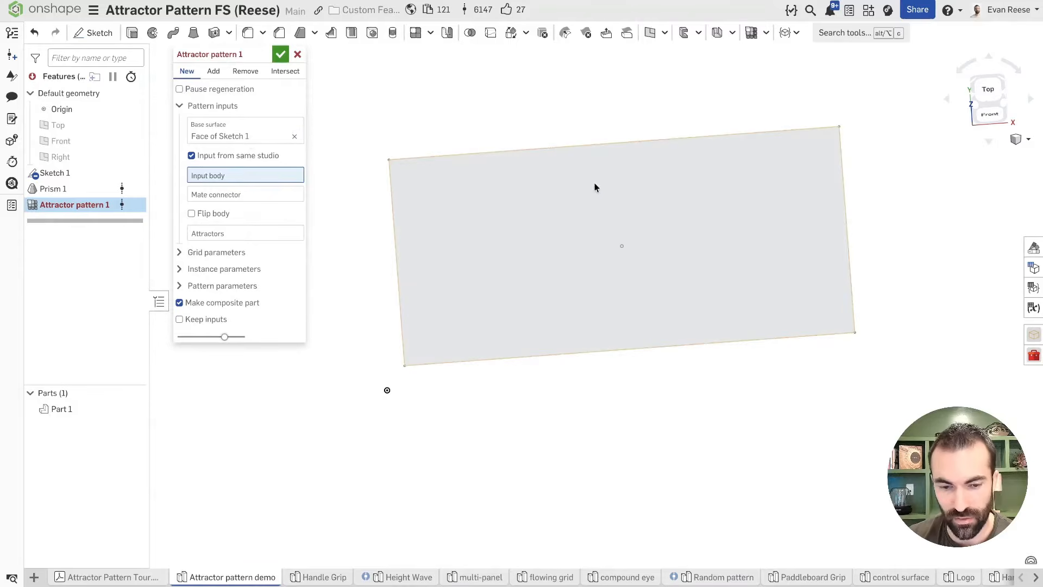
pyautogui.click(58, 415)
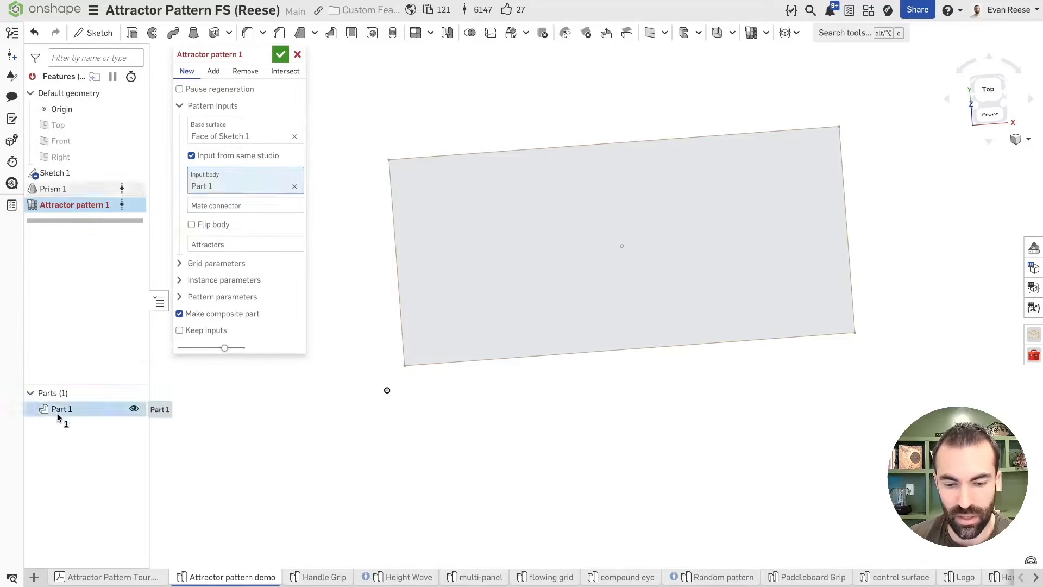
pyautogui.click(207, 246)
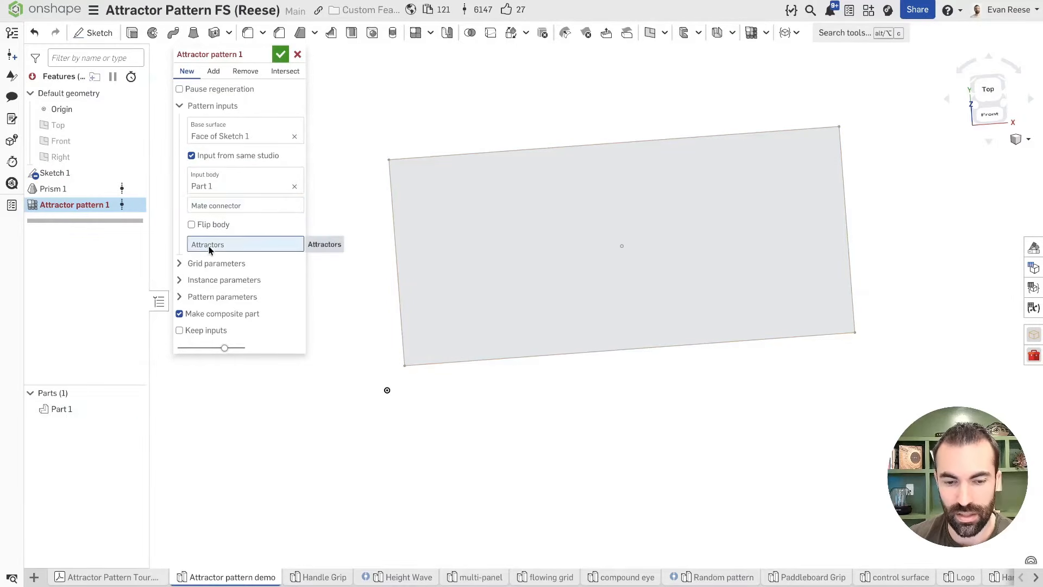
pyautogui.click(389, 159)
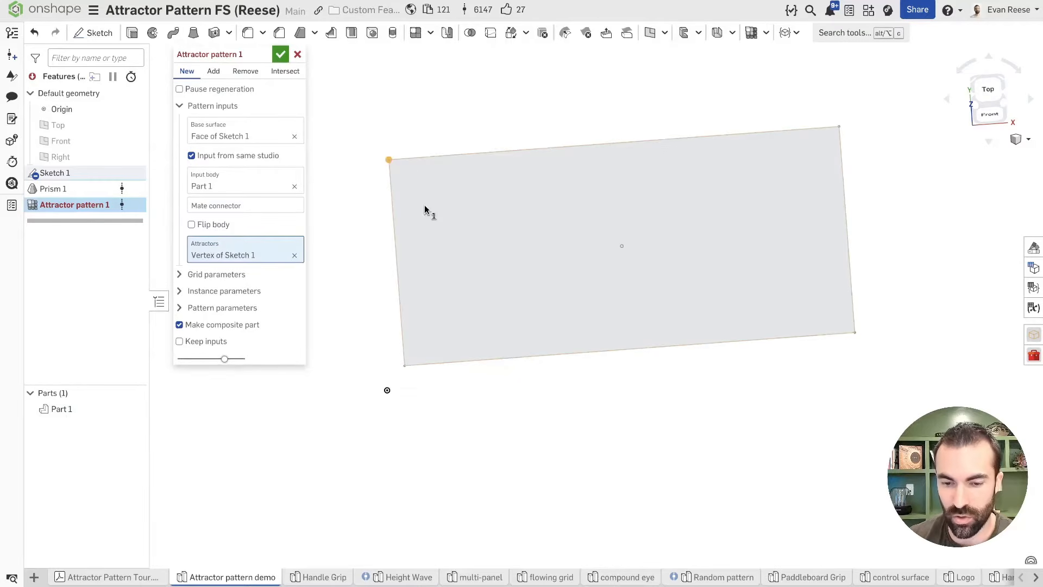
pyautogui.click(285, 54)
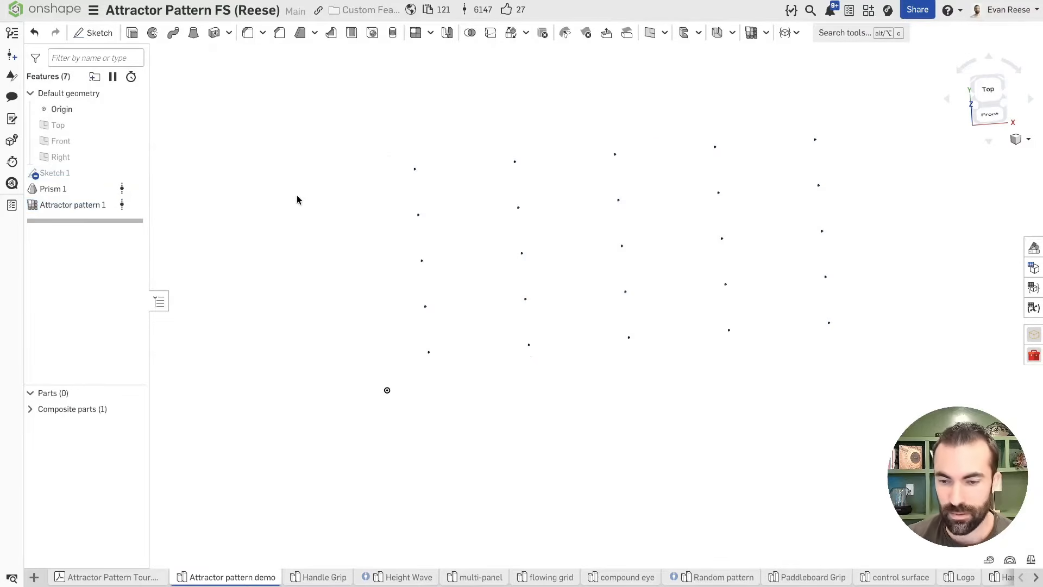
# - Reopen the Attractor pattern feature and inspect its prism instances up close and across the whole rectangle
pyautogui.doubleClick(71, 204)
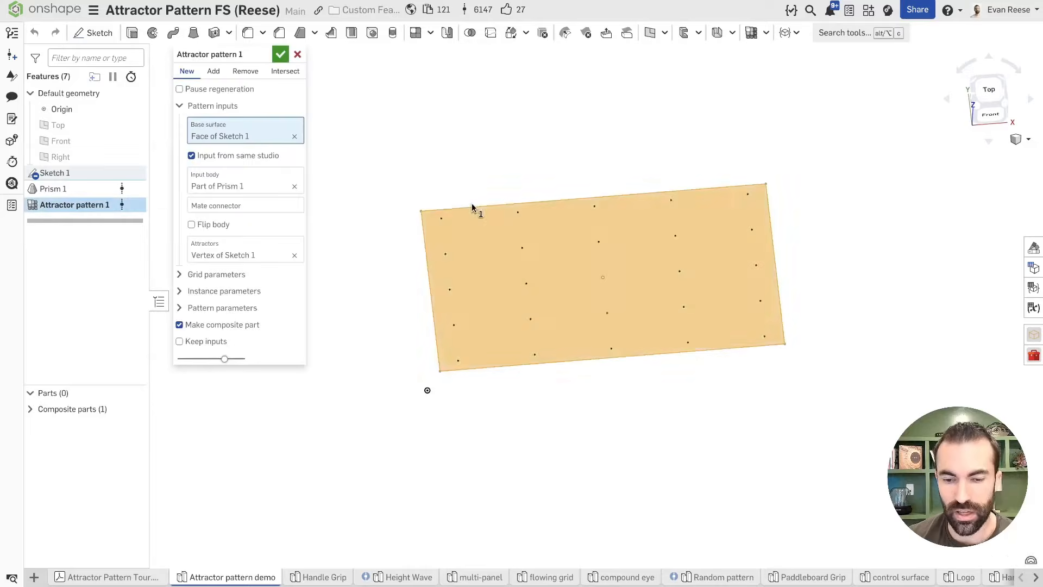
pyautogui.scroll(2, 479, 262)
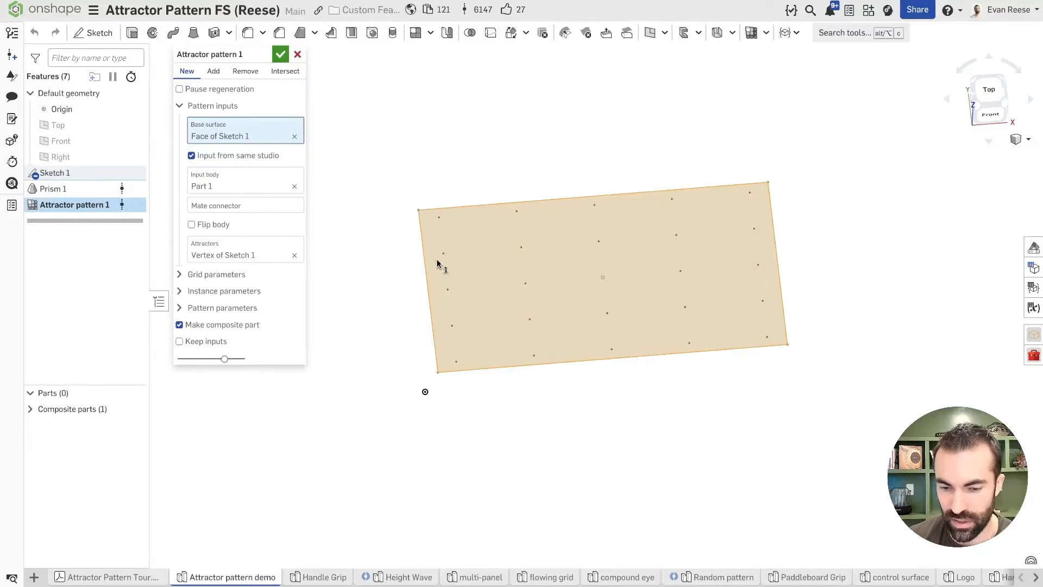
pyautogui.scroll(5, 440, 256)
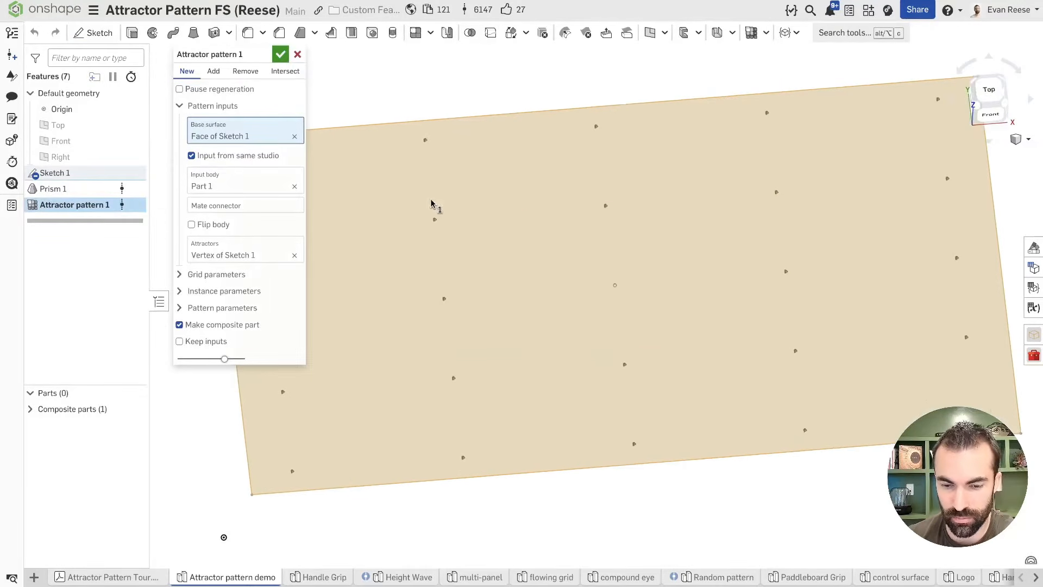
pyautogui.press('w')
pyautogui.moveTo(372, 233); pyautogui.dragTo(429, 266)
pyautogui.moveTo(479, 319); pyautogui.dragTo(480, 298, button='right')
pyautogui.press('f')
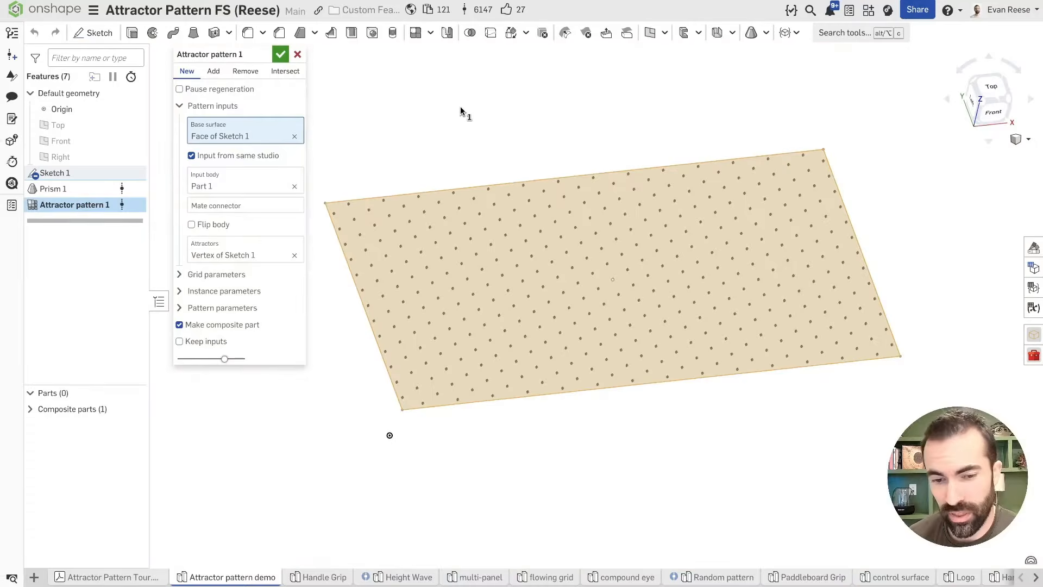
# - Inspect the original pyramid near the origin, outside the patterned rectangle
pyautogui.scroll(5, 375, 470)
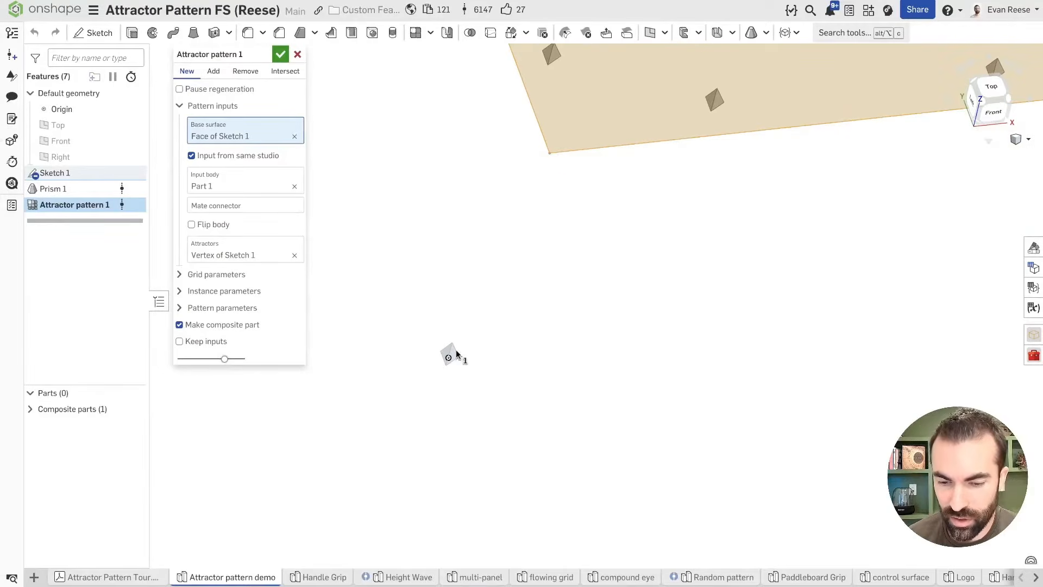
pyautogui.scroll(2, 463, 334)
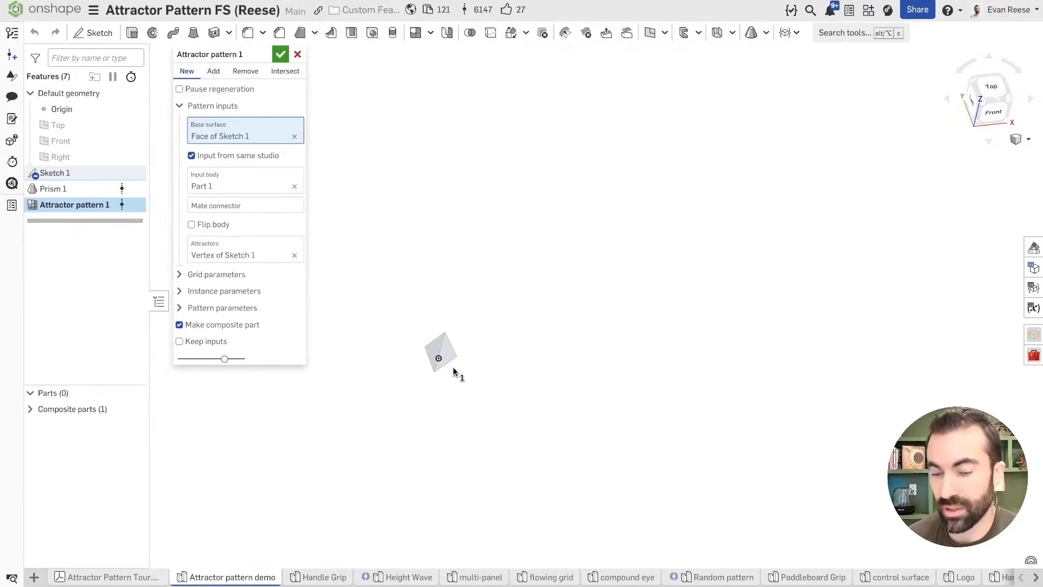
pyautogui.scroll(-5, 477, 312)
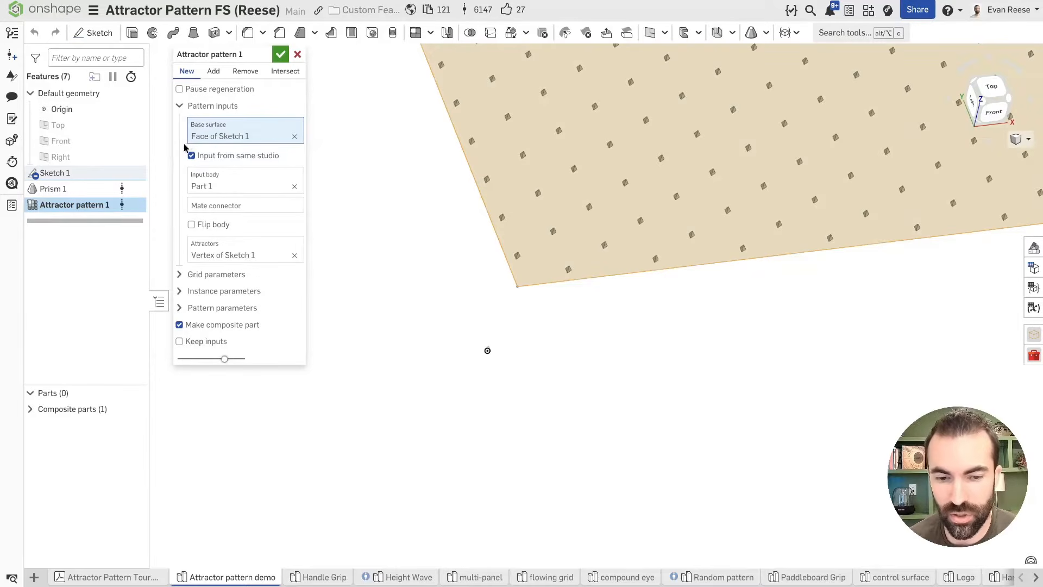
# - Try taking the input body from another part studio, browsing the studios in the current document and the sources in other documents
pyautogui.click(197, 158)
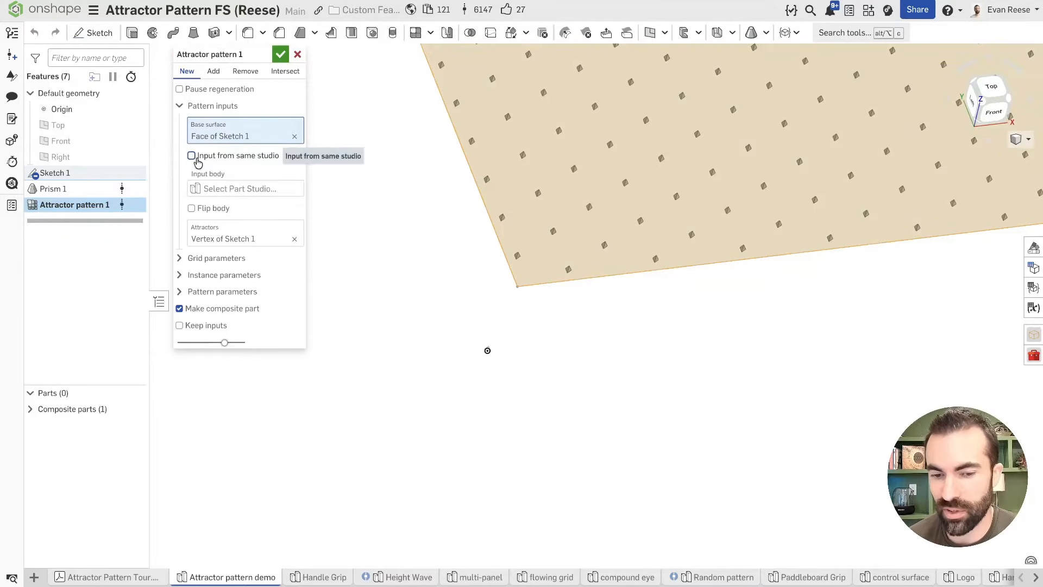
pyautogui.click(270, 187)
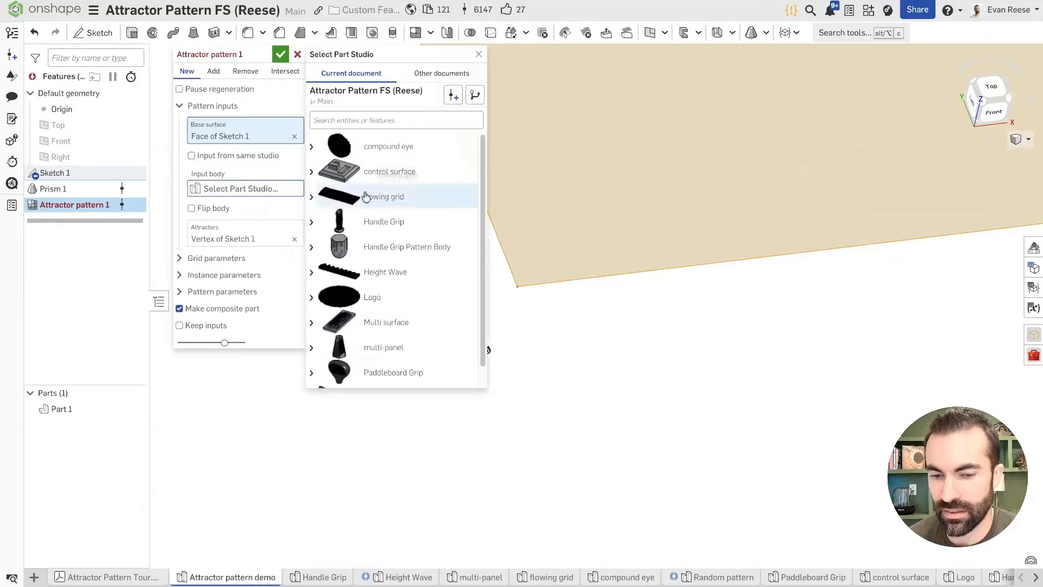
pyautogui.scroll(-1, 478, 166)
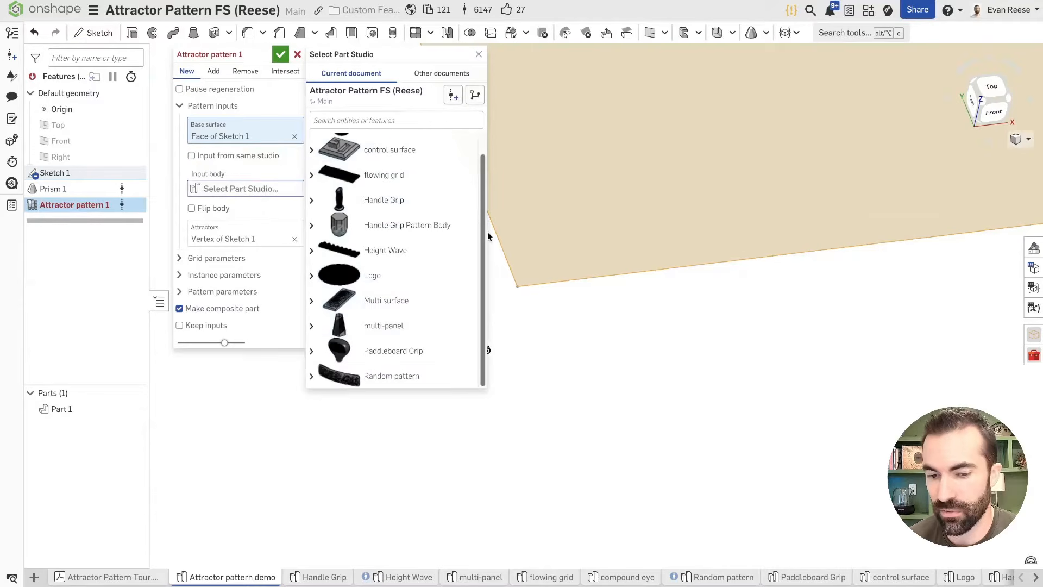
pyautogui.scroll(1, 478, 166)
pyautogui.click(437, 73)
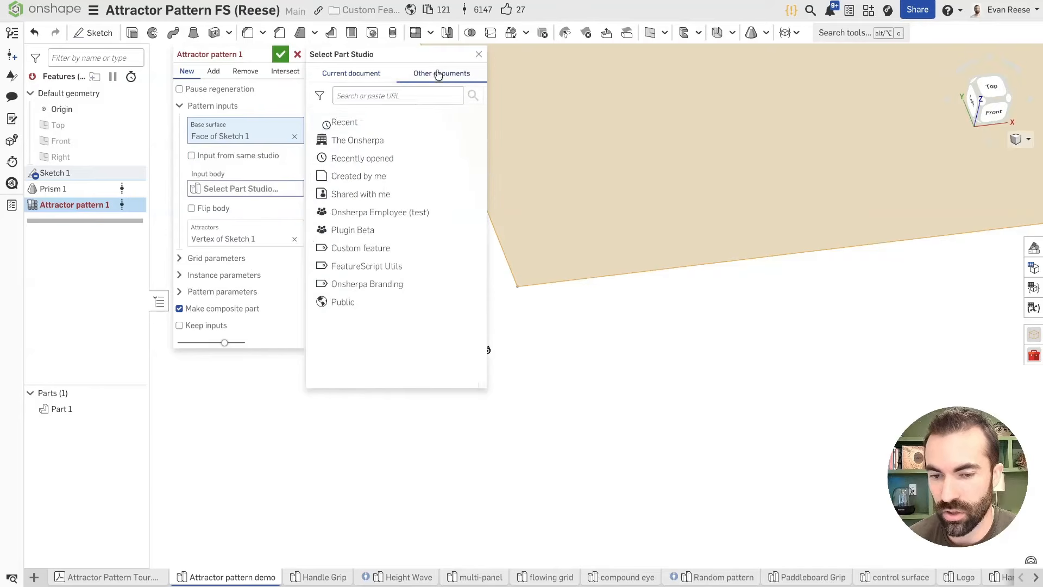
pyautogui.click(479, 55)
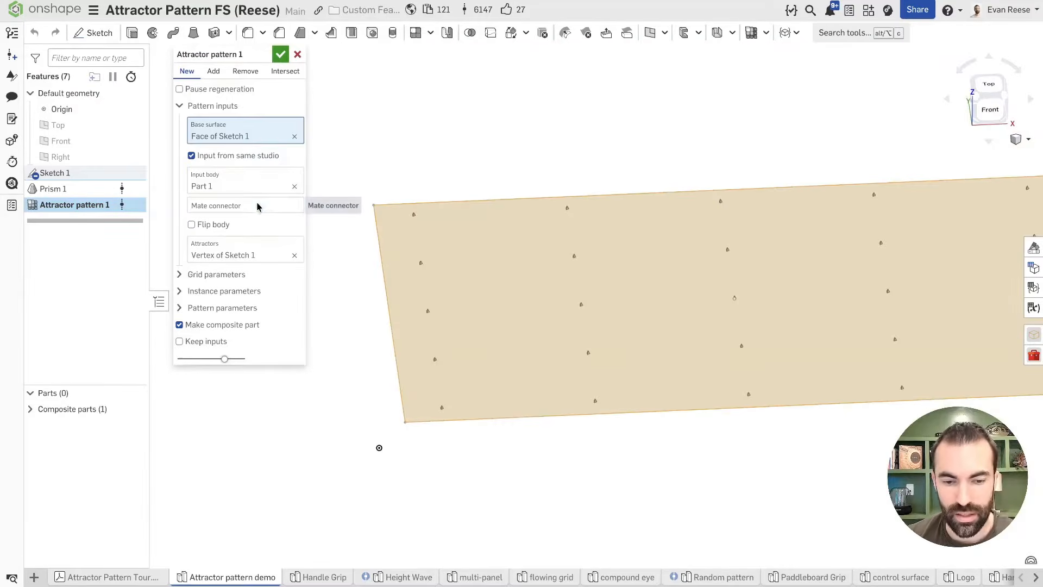
# - Try orienting the instances with a mate connector on the original pyramid's side face, and clear that mate connector
pyautogui.click(260, 207)
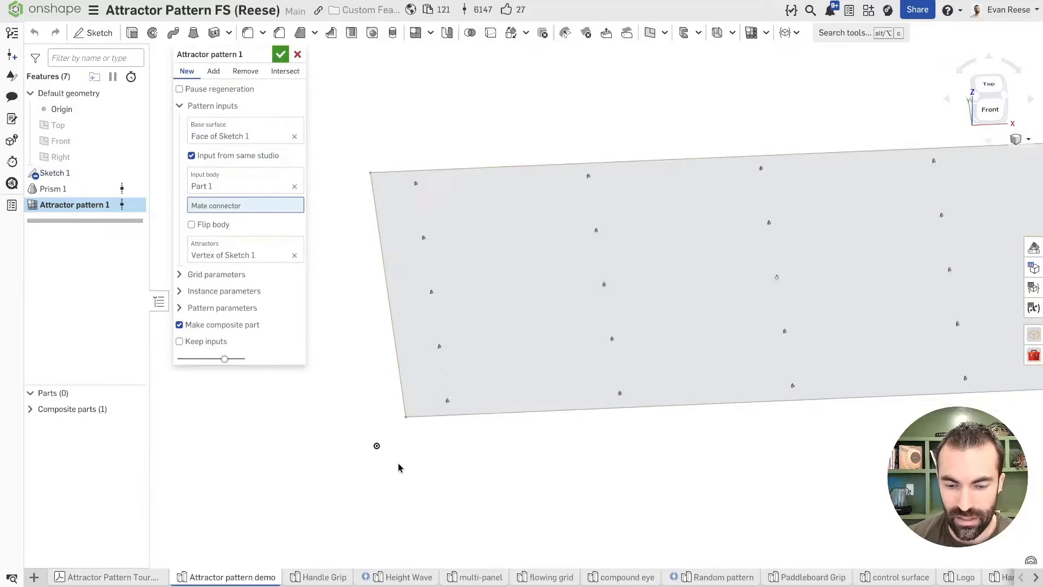
pyautogui.scroll(5, 398, 467)
pyautogui.scroll(6, 360, 442)
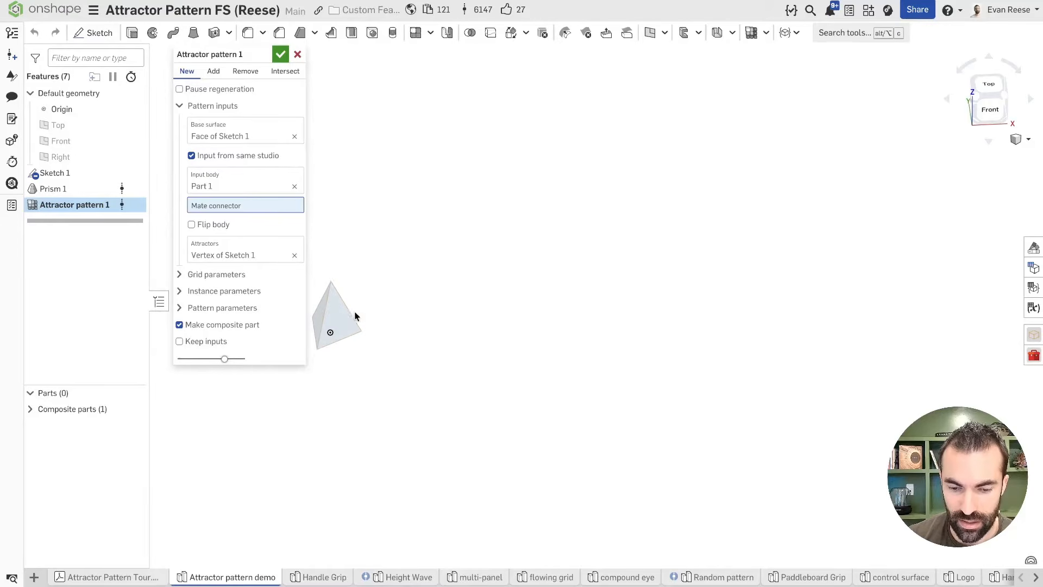
pyautogui.click(344, 324)
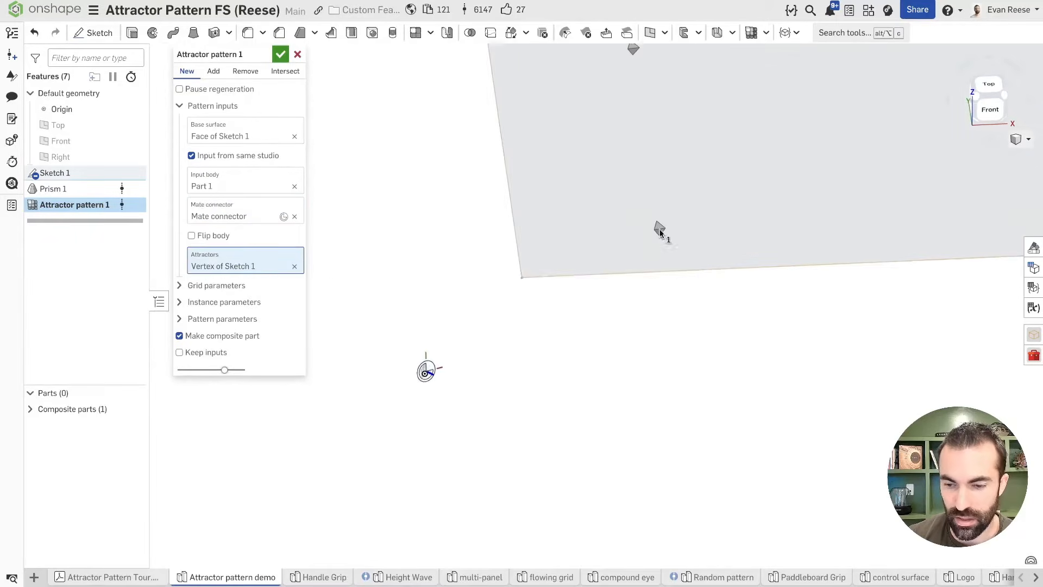
pyautogui.scroll(-5, 631, 253)
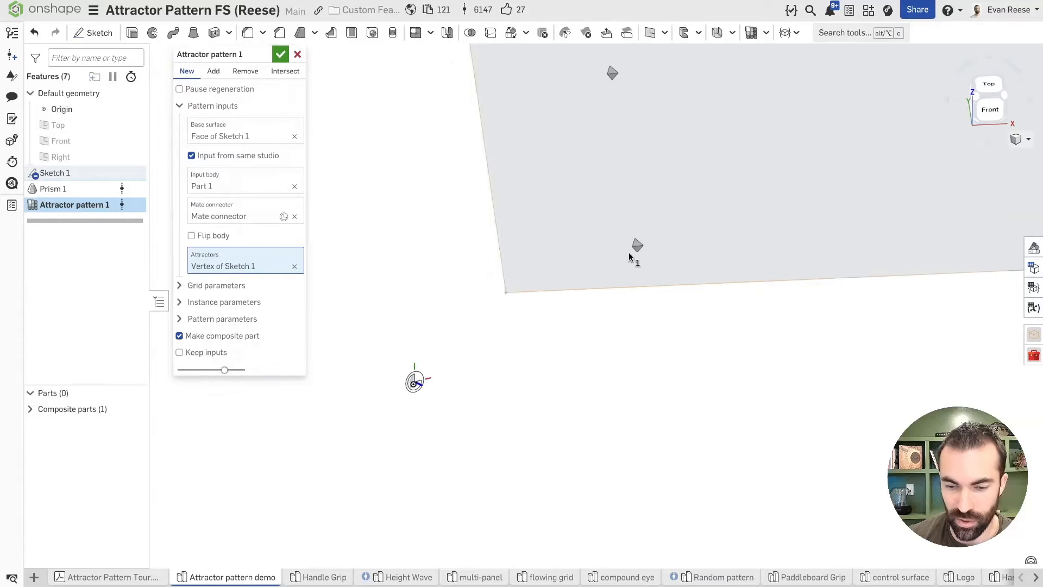
pyautogui.click(294, 216)
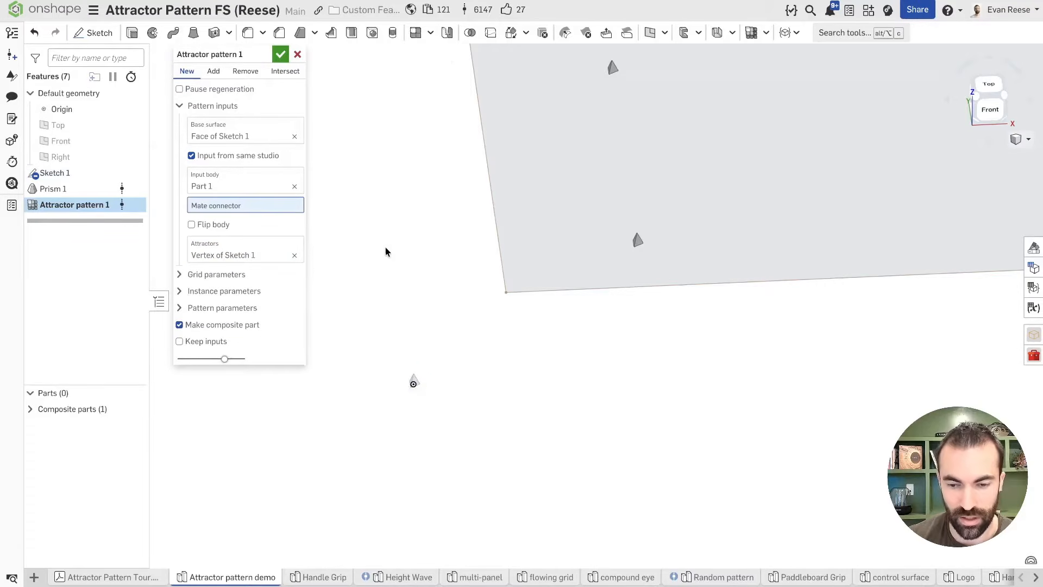
# - Try the Flip body option on the pyramid instances, toggling it on and off
pyautogui.click(227, 231)
pyautogui.click(208, 229)
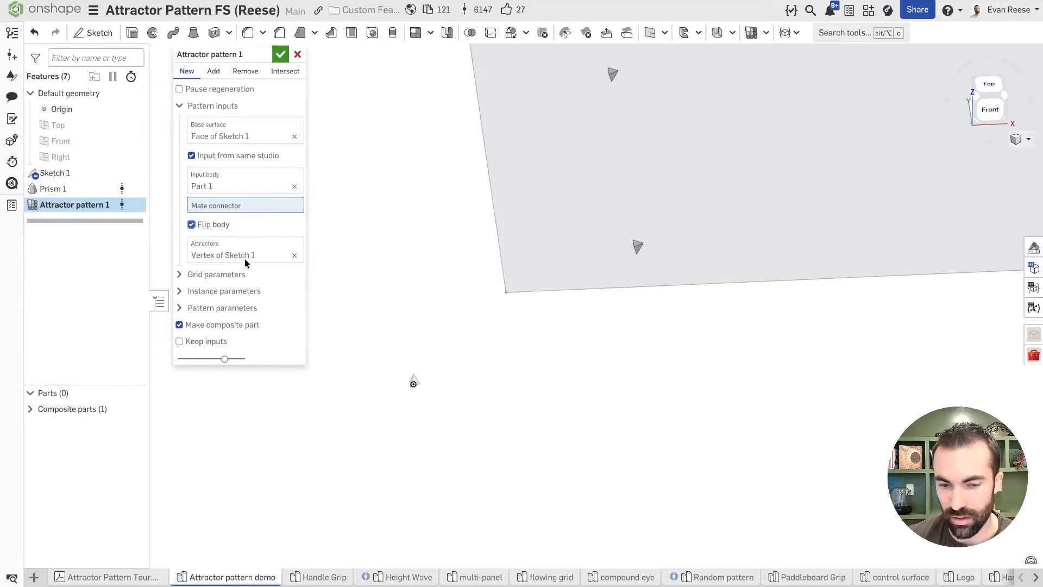
pyautogui.click(222, 234)
pyautogui.click(222, 234)
pyautogui.click(222, 234)
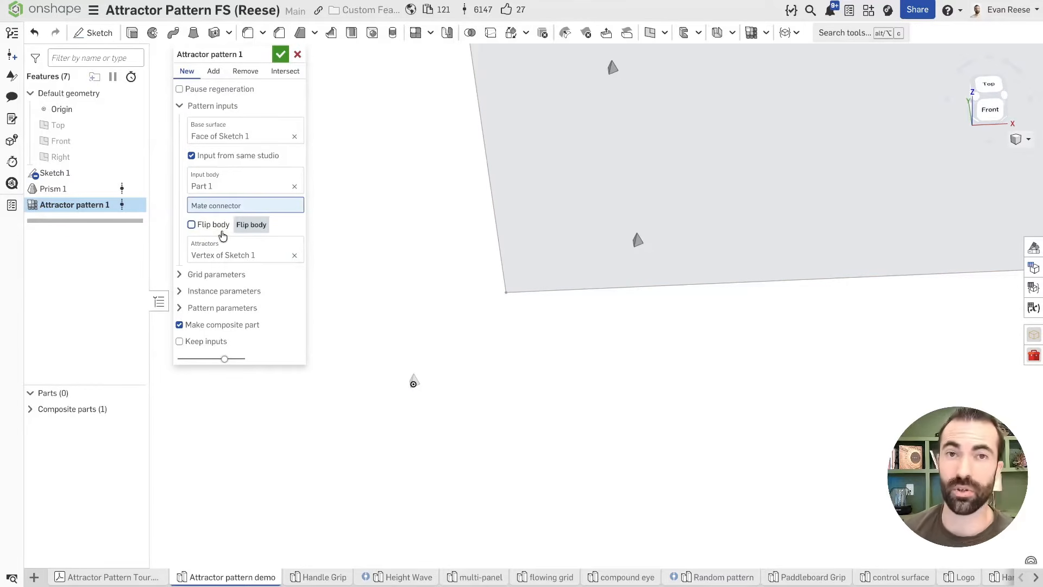
pyautogui.click(220, 232)
pyautogui.click(220, 232)
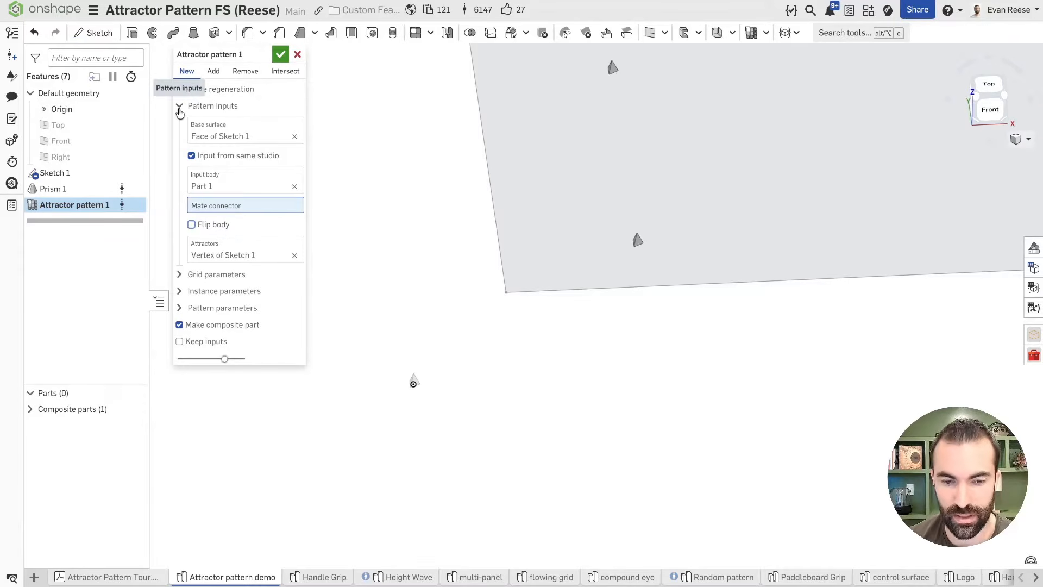
# - Review the grid parameters with the rectangle in top view, and make the attractors selection active instead of the mate connector
pyautogui.click(180, 106)
pyautogui.click(180, 122)
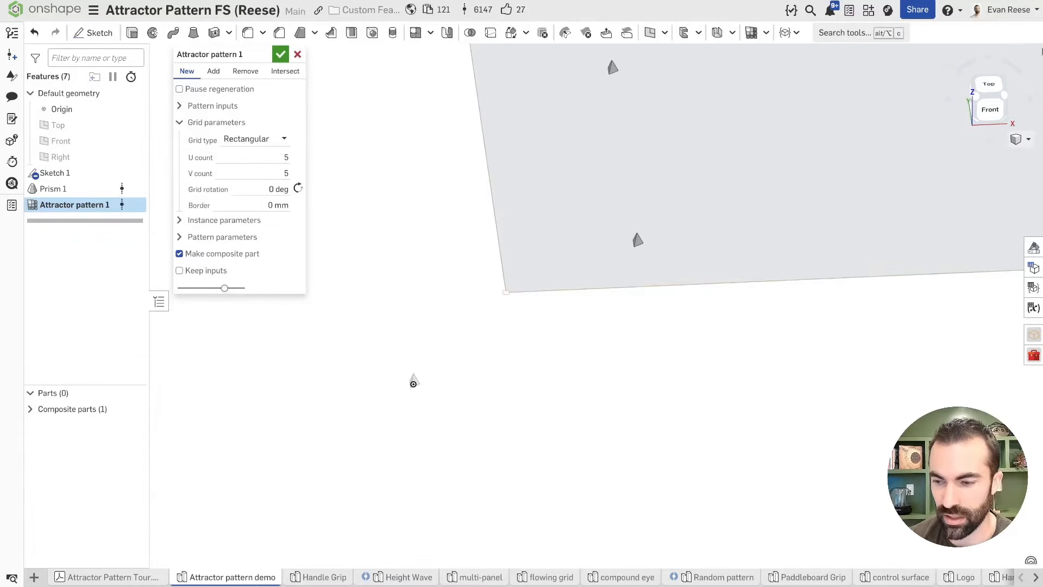
pyautogui.click(989, 85)
pyautogui.scroll(-5, 755, 163)
pyautogui.moveTo(755, 163); pyautogui.dragTo(662, 211, button='middle')
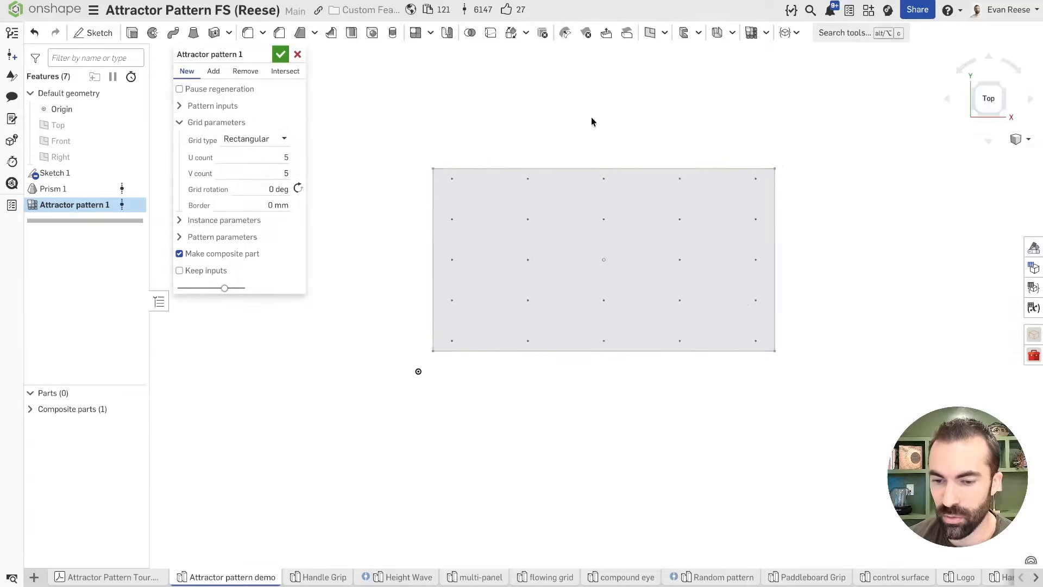
pyautogui.scroll(3, 585, 111)
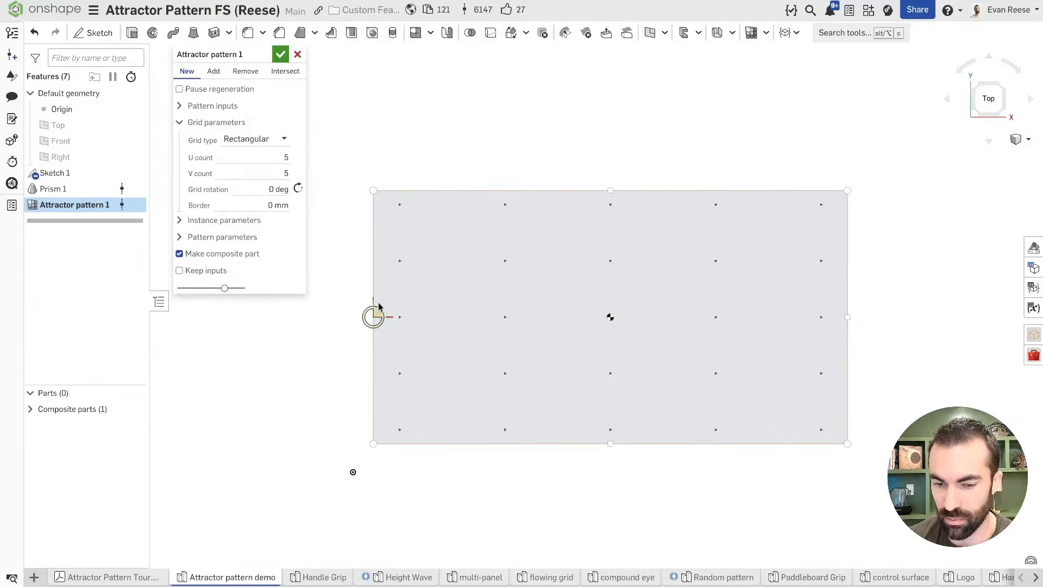
pyautogui.click(187, 107)
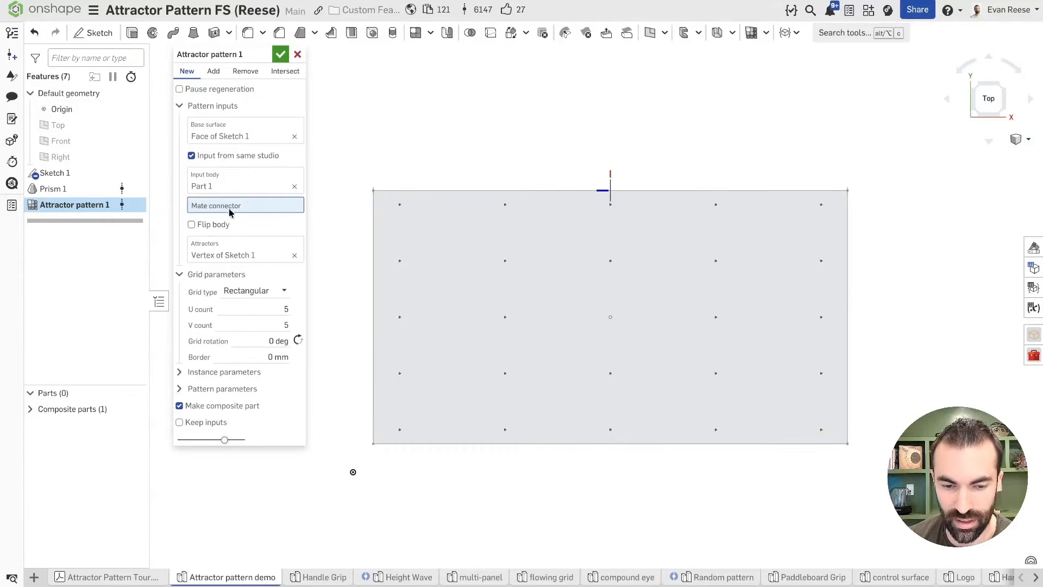
pyautogui.click(258, 255)
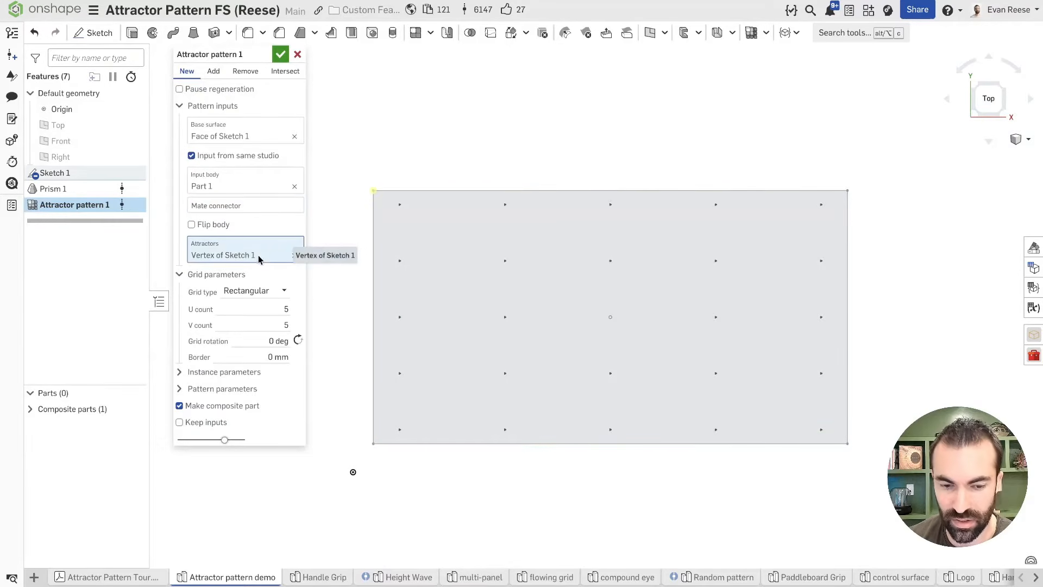
pyautogui.click(181, 106)
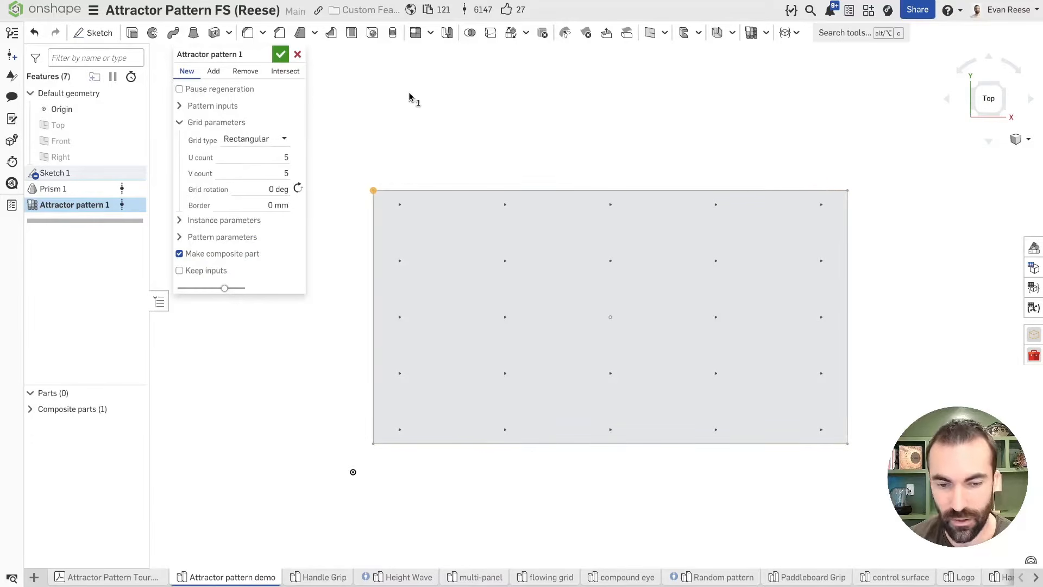
# - Pause regeneration in the Attractor pattern feature, accept it and check the feature regeneration times
pyautogui.click(180, 91)
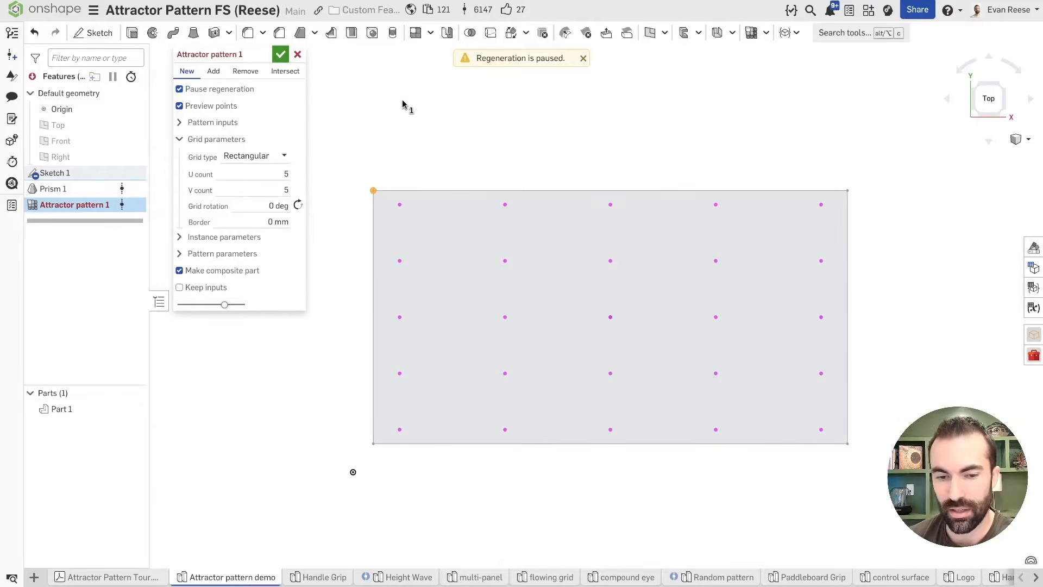
pyautogui.click(281, 54)
pyautogui.click(131, 76)
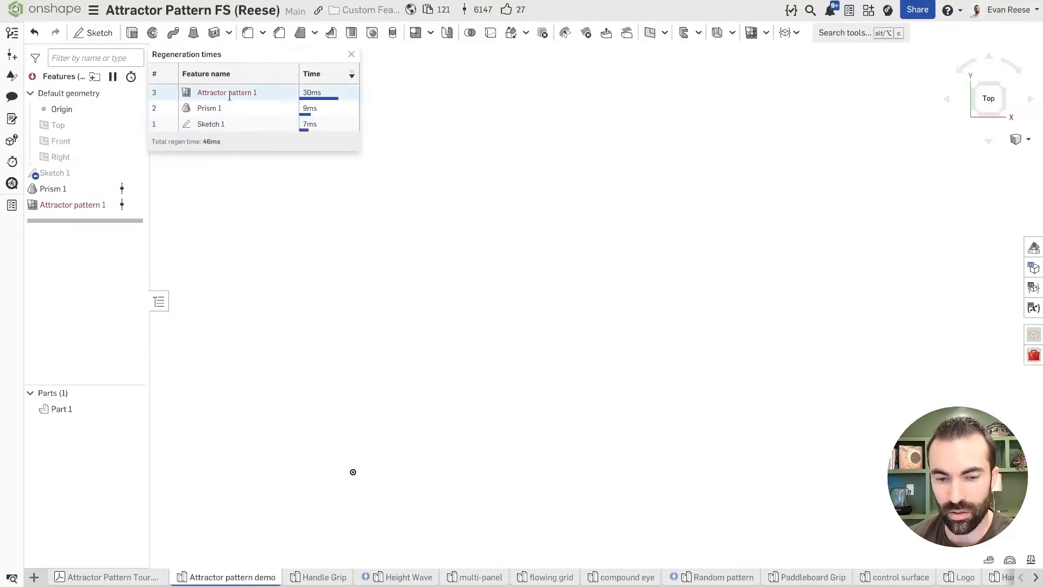
pyautogui.click(351, 54)
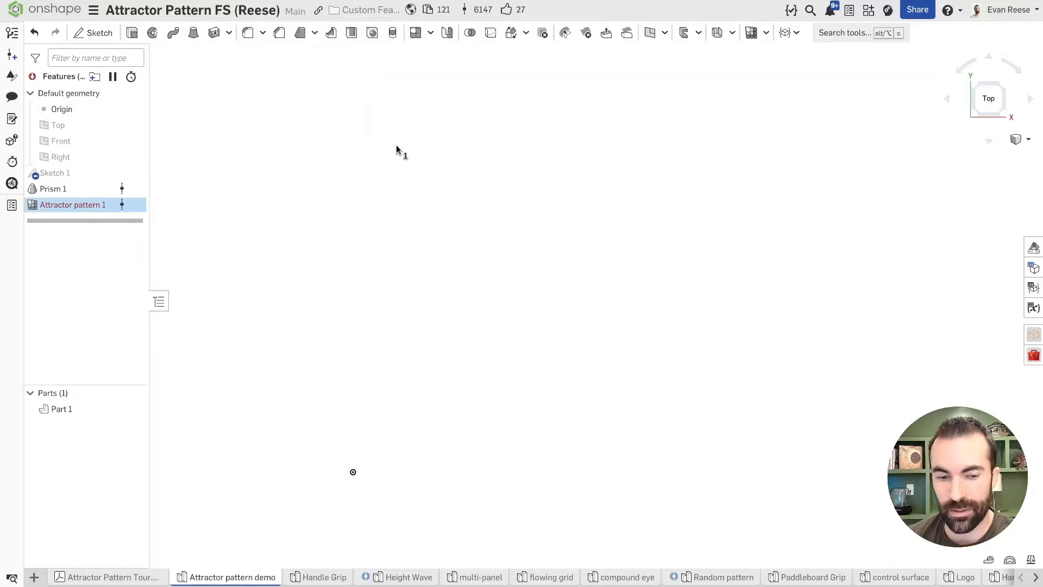
# - Reopen the Attractor pattern feature and set the grid's U count to 28 and V count to 14
pyautogui.doubleClick(82, 204)
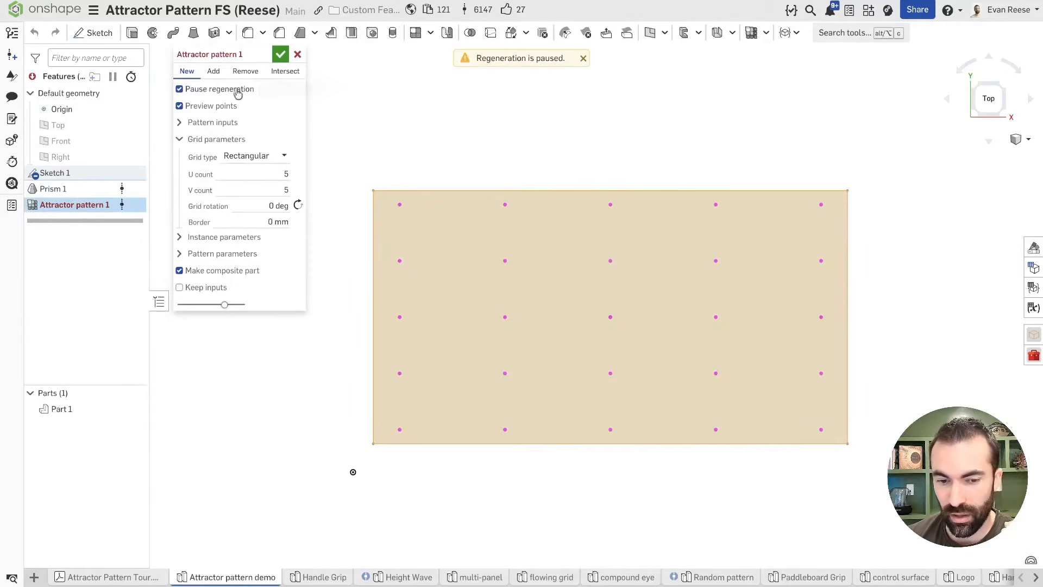
pyautogui.click(260, 174)
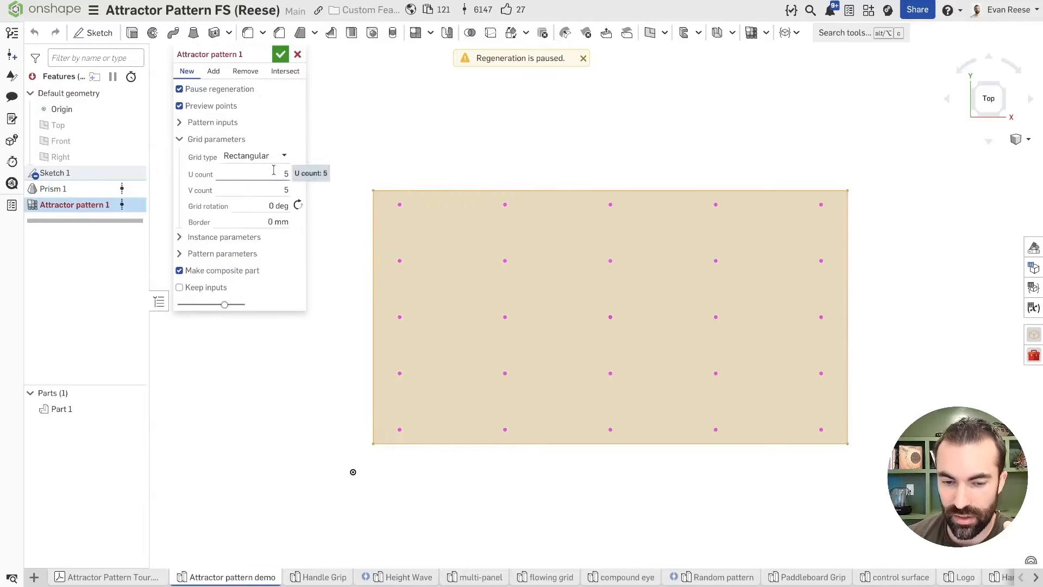
pyautogui.write('22')
pyautogui.scroll(6, 273, 170)
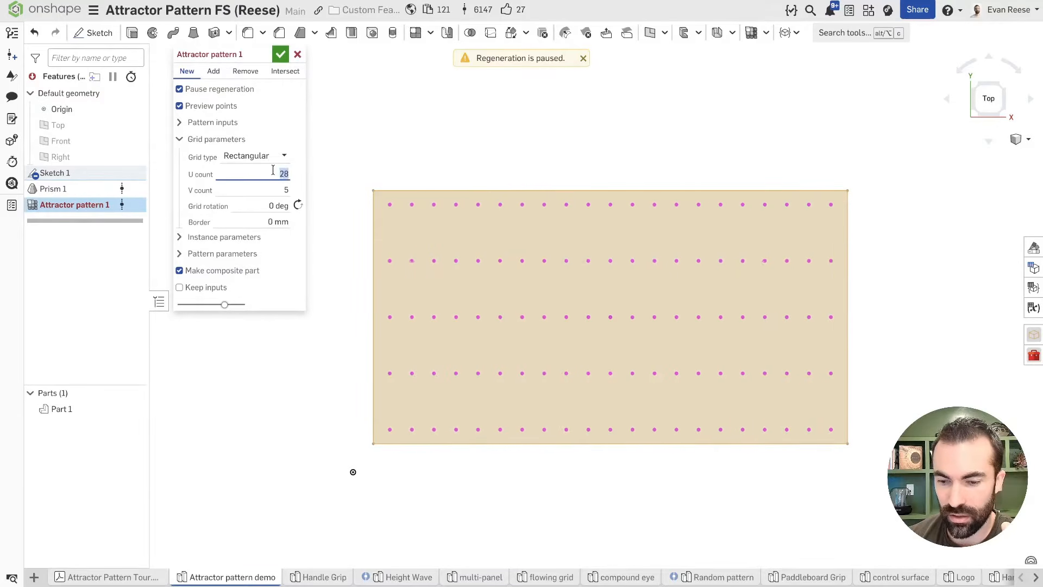
pyautogui.click(256, 194)
pyautogui.scroll(1, 256, 194)
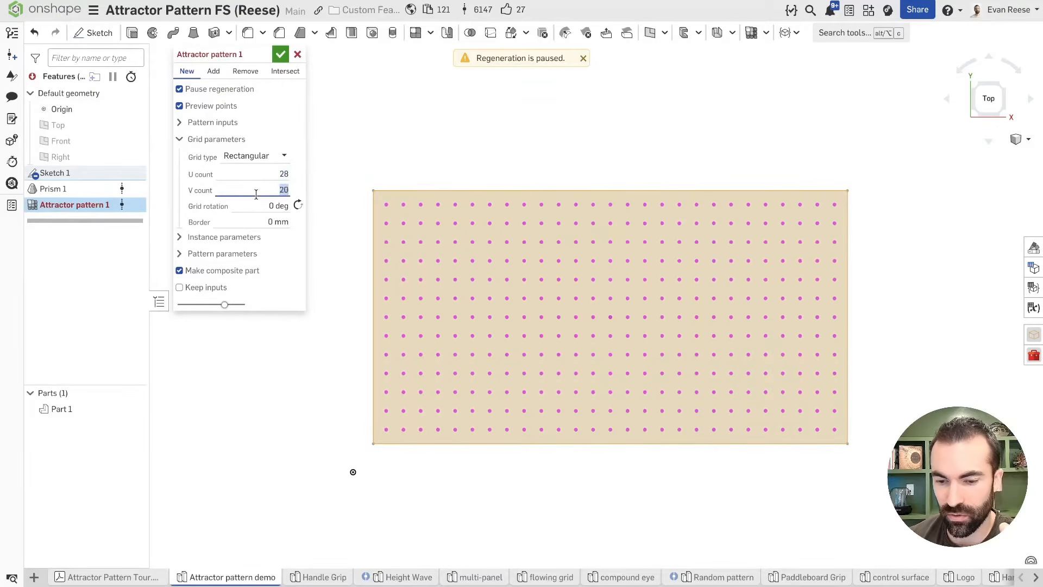
pyautogui.scroll(1, 256, 194)
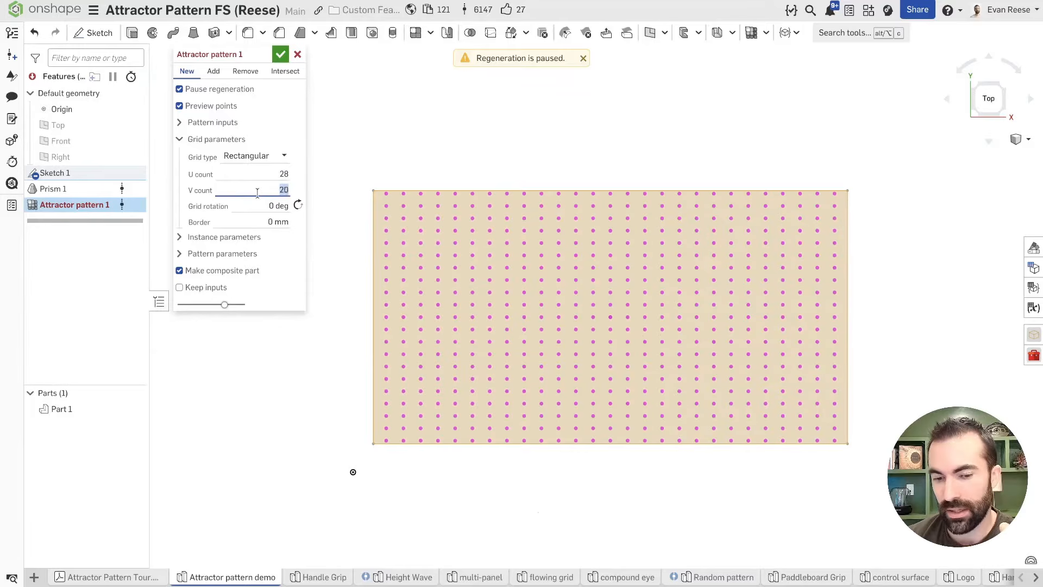
pyautogui.scroll(-2, 256, 192)
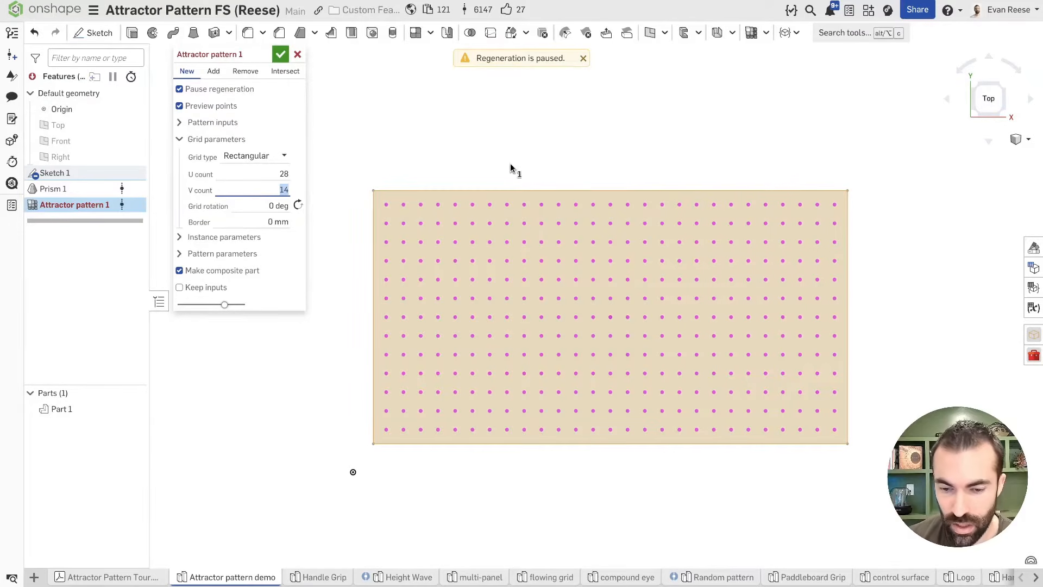
# - Review the available grid types, keeping Rectangular
pyautogui.moveTo(510, 164); pyautogui.dragTo(510, 163, button='right')
pyautogui.click(258, 155)
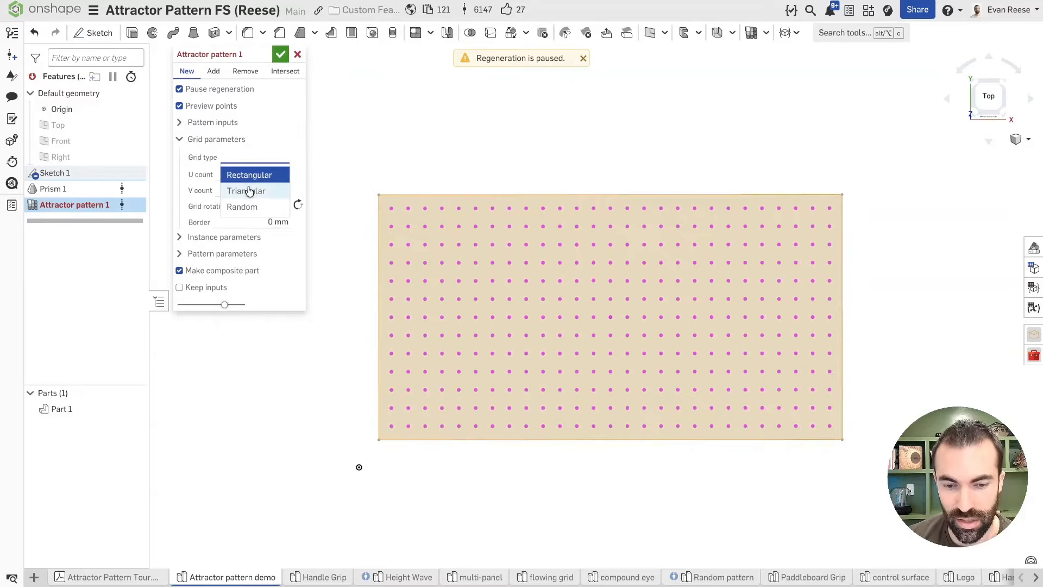
pyautogui.click(264, 158)
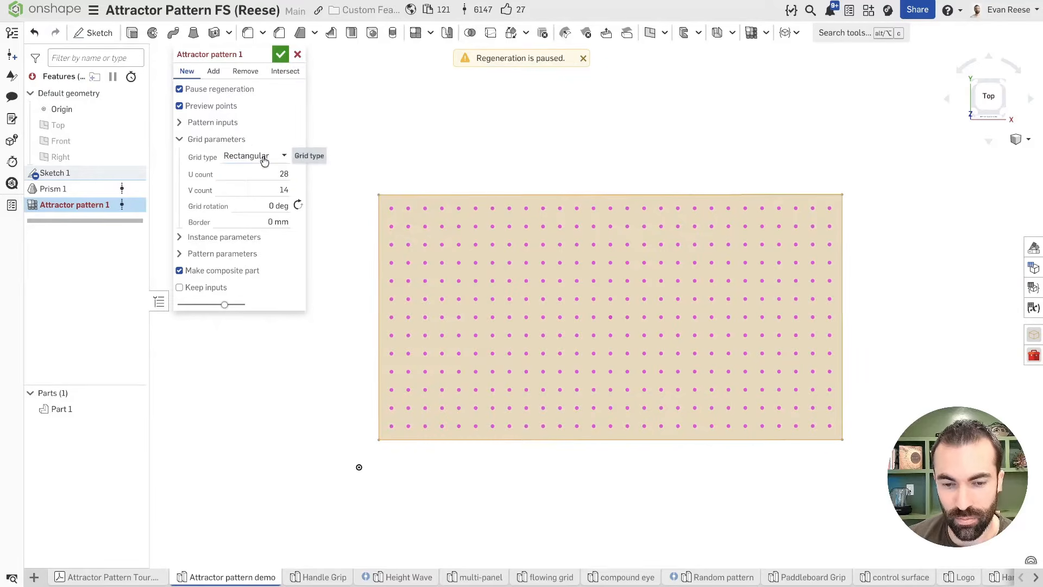
# - Fit the top view to the rectangle and set the grid's U count to 29
pyautogui.click(989, 96)
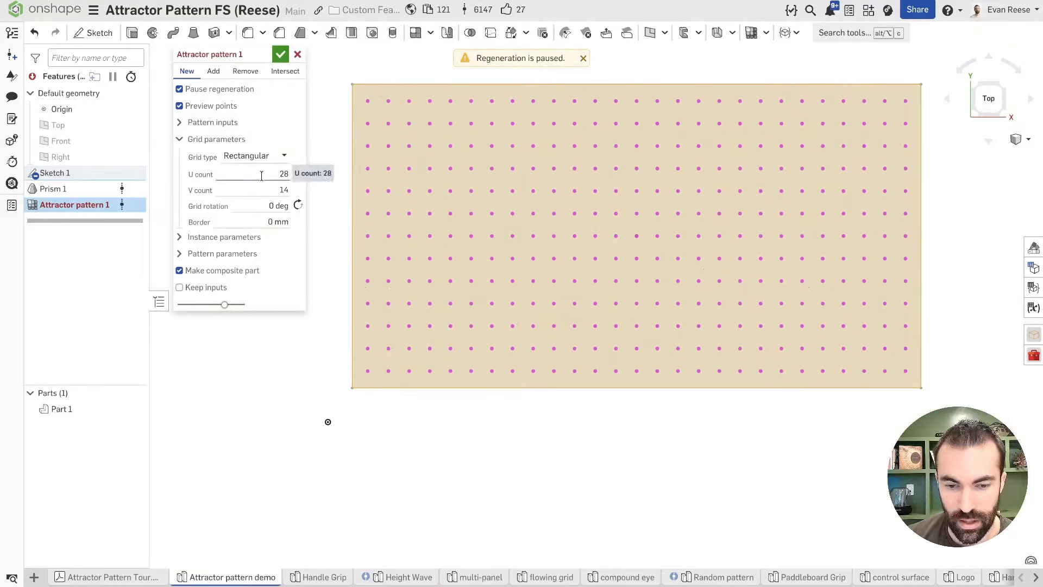
pyautogui.click(262, 174)
pyautogui.write('32')
pyautogui.write('29')
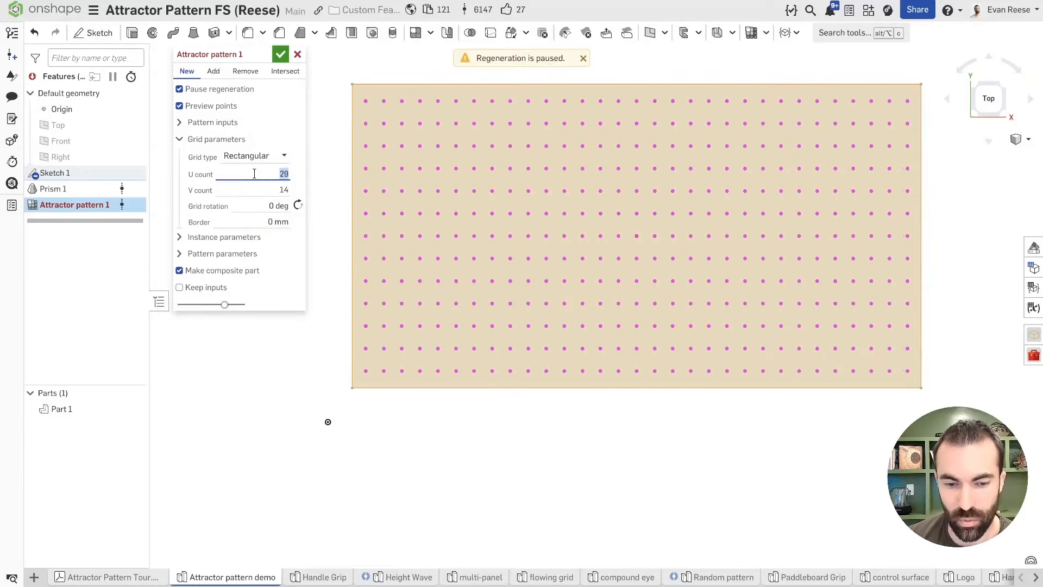
# - Set the grid rotation to 42 deg and the border to 10 mm
pyautogui.click(253, 209)
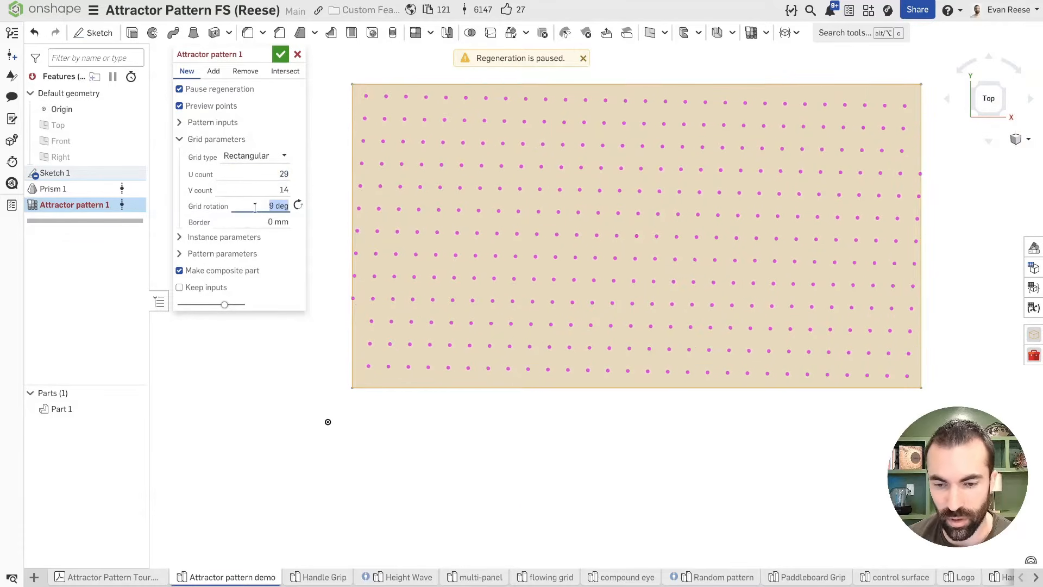
pyautogui.scroll(20, 254, 209)
pyautogui.scroll(5, 255, 208)
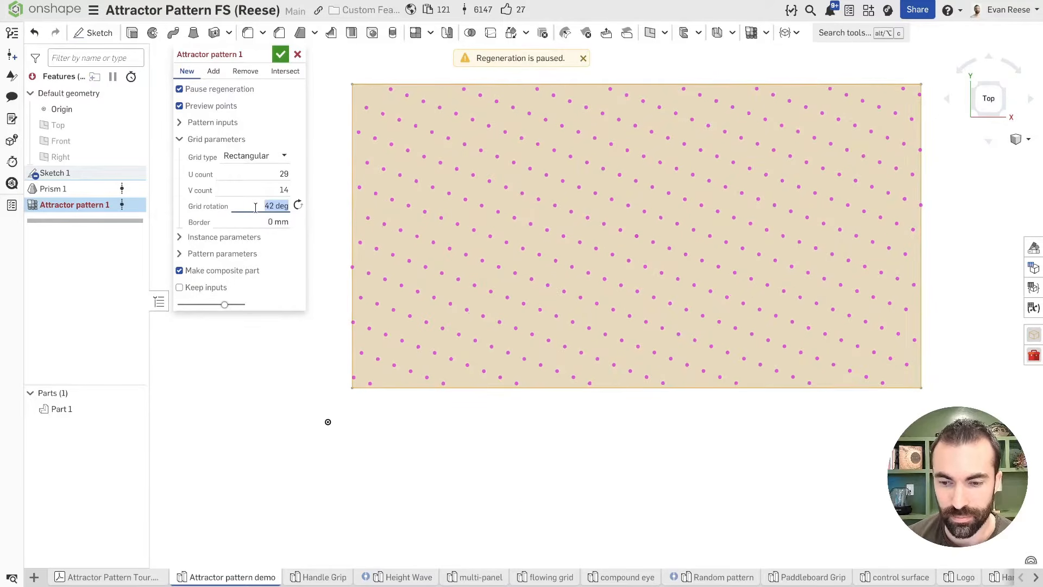
pyautogui.click(250, 221)
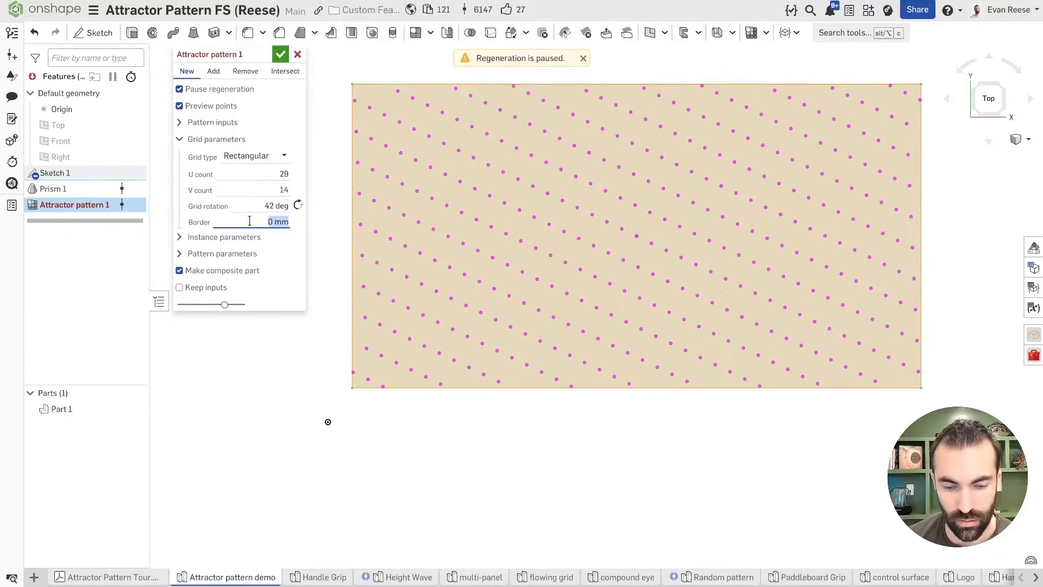
pyautogui.write('10')
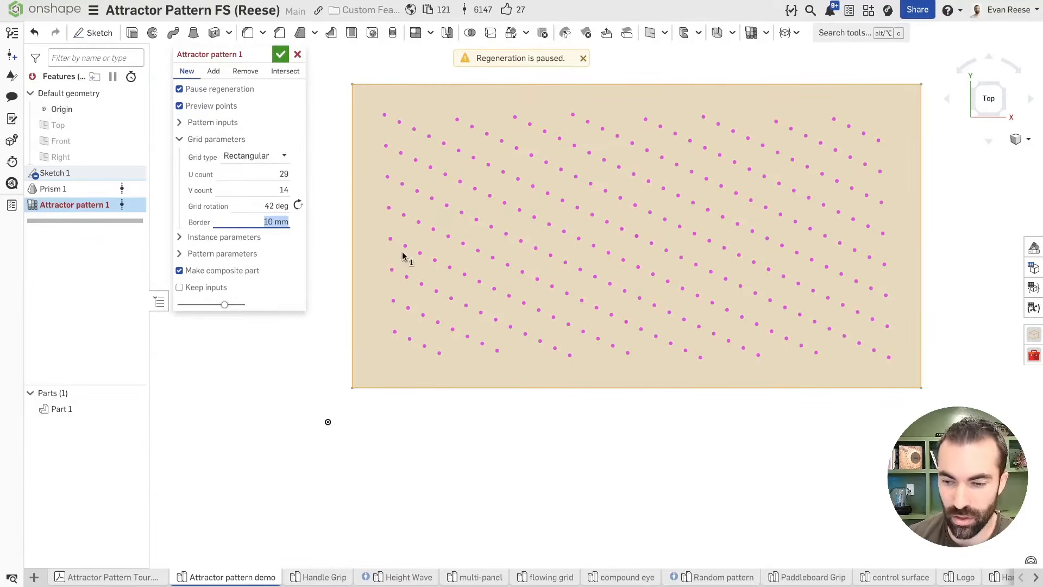
# - Reset the grid rotation to 0 deg and the border to 0 mm
pyautogui.click(257, 204)
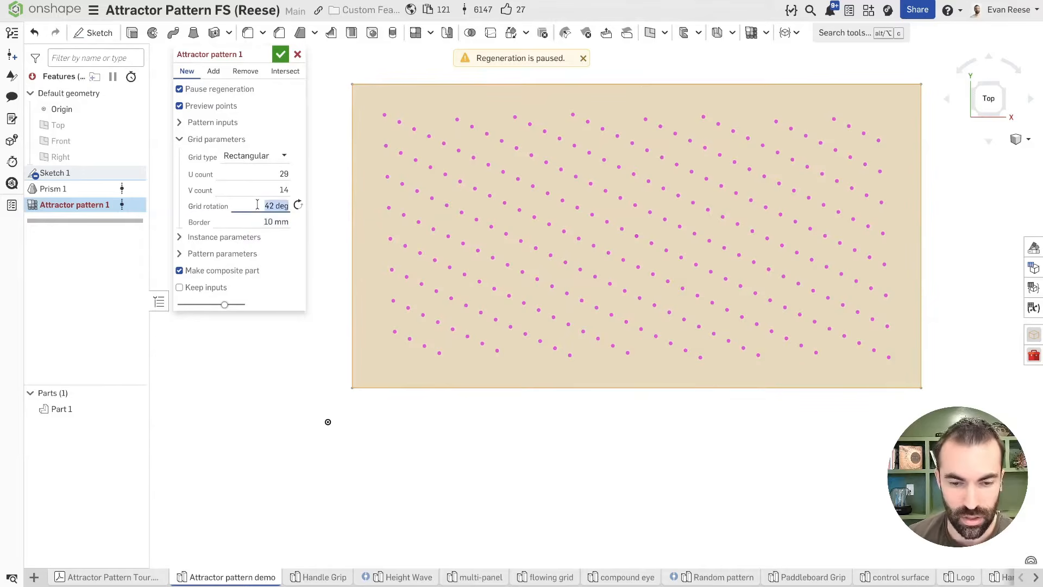
pyautogui.write('0')
pyautogui.press('Return')
pyautogui.press('Tab')
pyautogui.write('0')
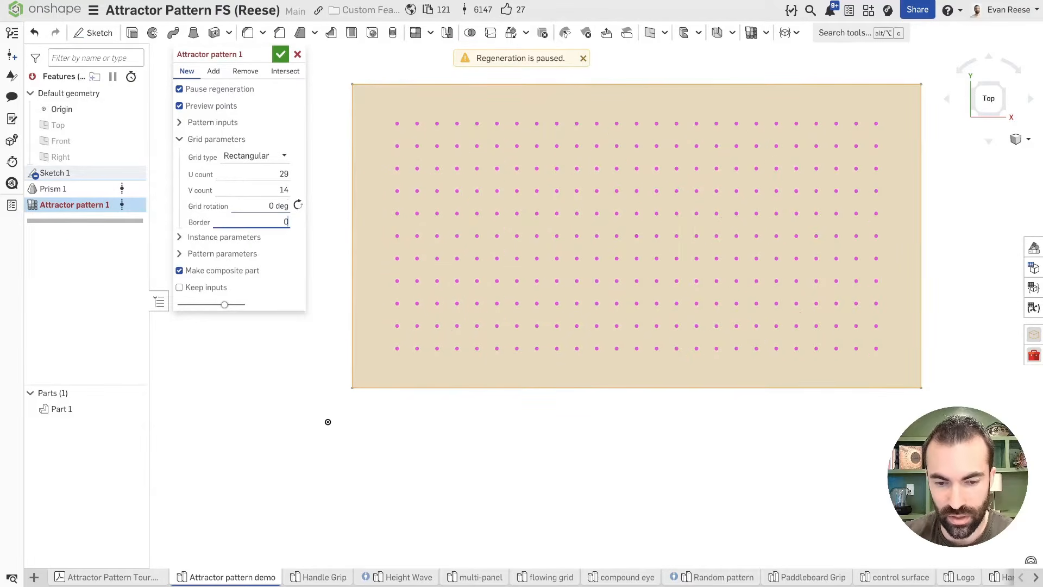
pyautogui.press('Return')
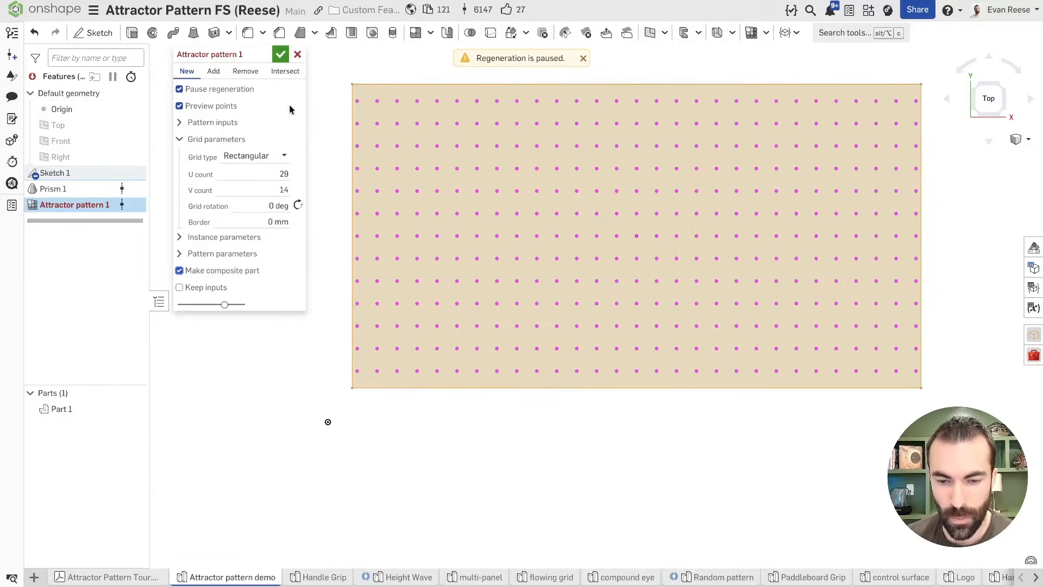
# - Change the grid type to Triangular and inspect the preview points
pyautogui.click(260, 156)
pyautogui.click(261, 190)
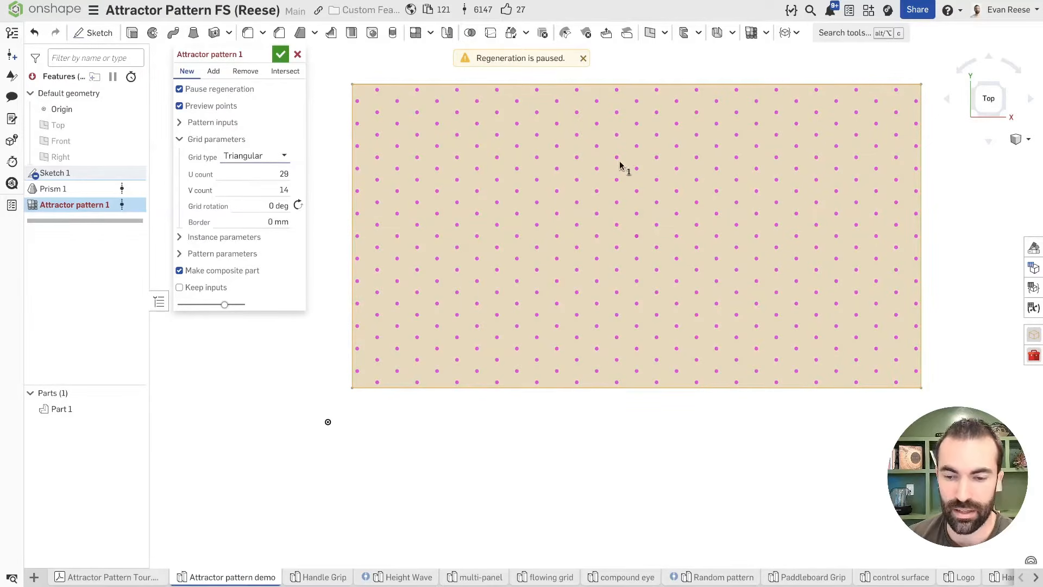
pyautogui.scroll(5, 556, 193)
pyautogui.scroll(-6, 597, 201)
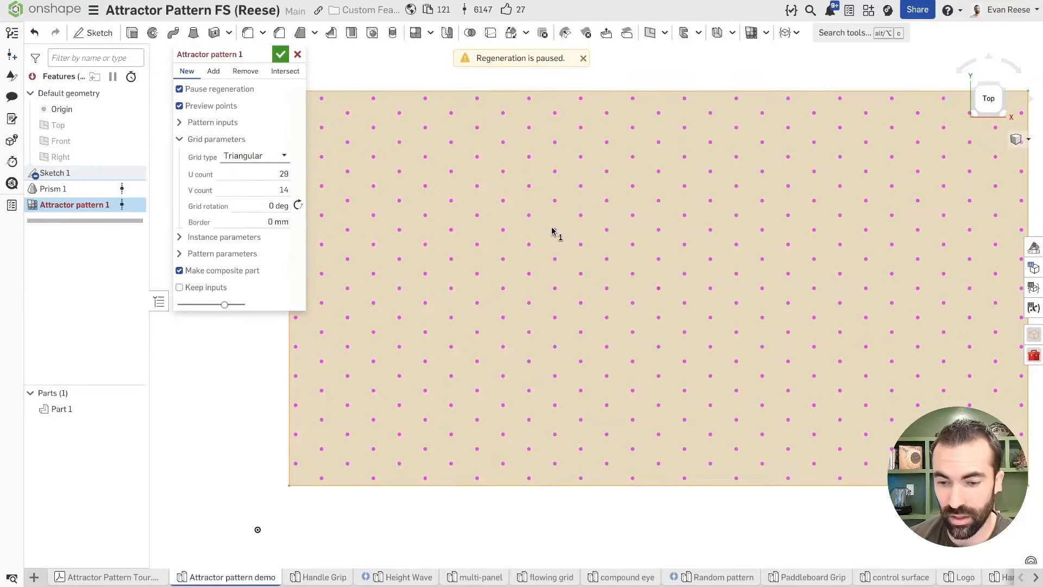
pyautogui.scroll(-1, 508, 198)
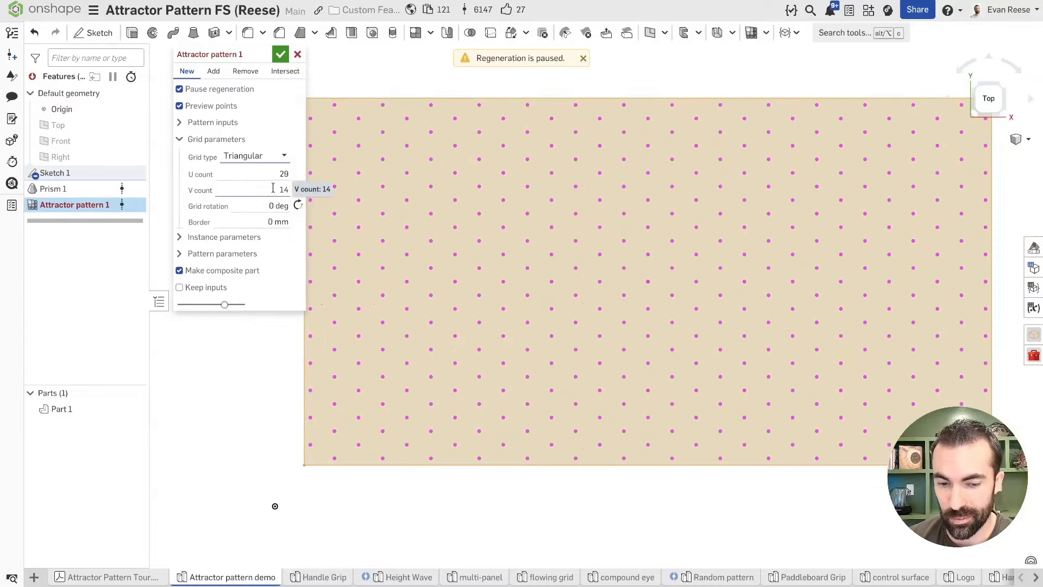
# - Accept the pattern feature, then stretch the Sketch 1 rectangle taller by moving its upper edge and accept the sketch
pyautogui.click(279, 58)
pyautogui.doubleClick(86, 172)
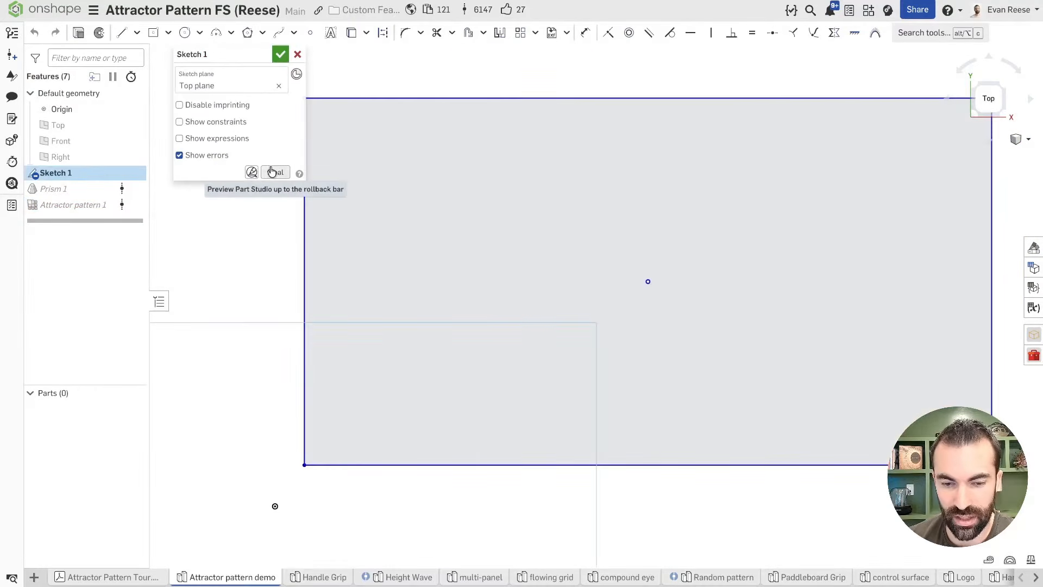
pyautogui.scroll(-3, 527, 143)
pyautogui.moveTo(532, 129); pyautogui.dragTo(540, 227, button='middle')
pyautogui.moveTo(541, 229); pyautogui.dragTo(543, 112)
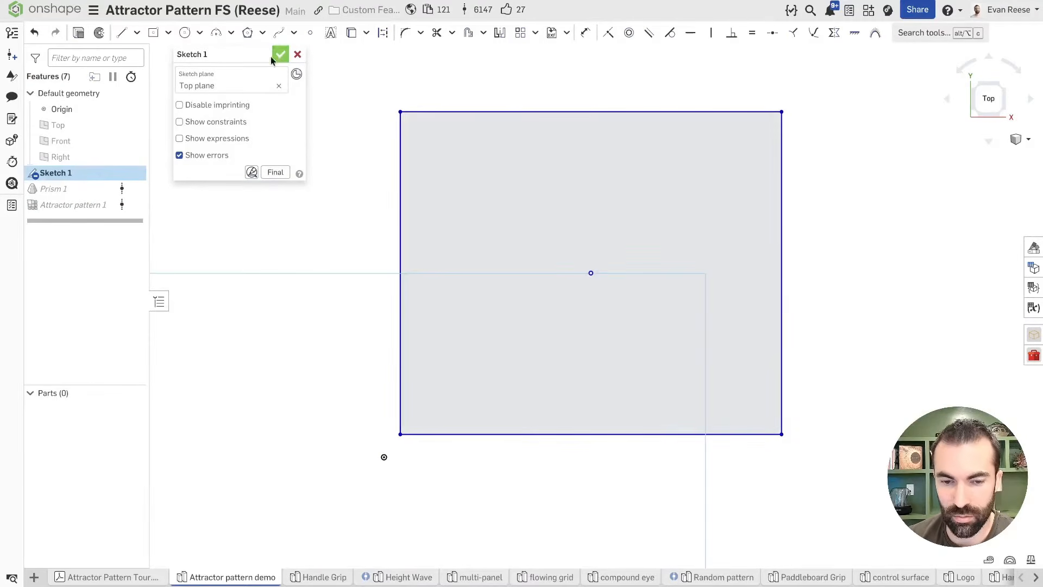
pyautogui.click(278, 54)
# - Reopen the Attractor pattern feature and check the U and V counts against the triangular grid on the taller rectangle
pyautogui.doubleClick(74, 205)
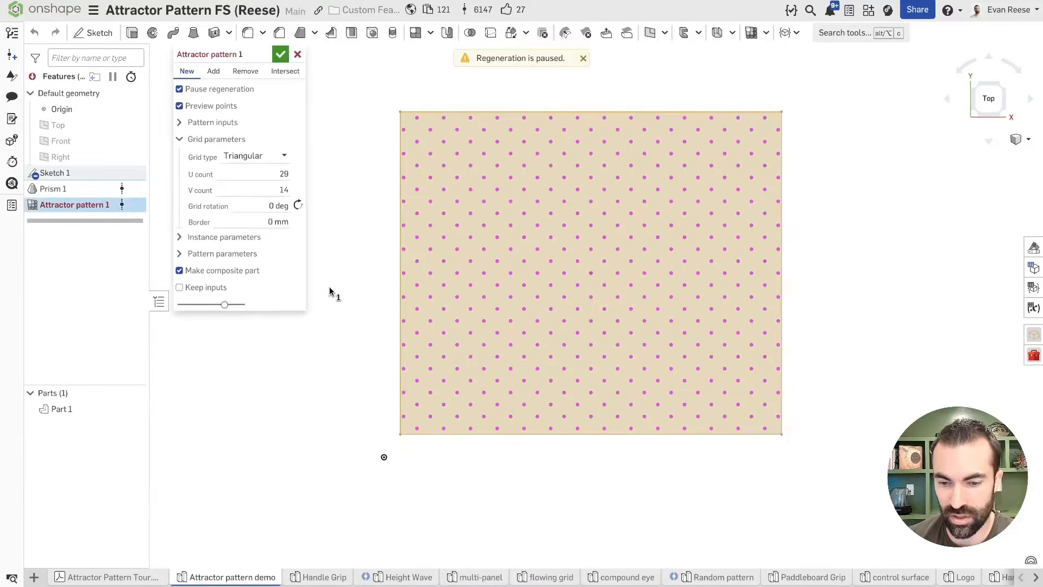
pyautogui.click(262, 172)
pyautogui.click(265, 186)
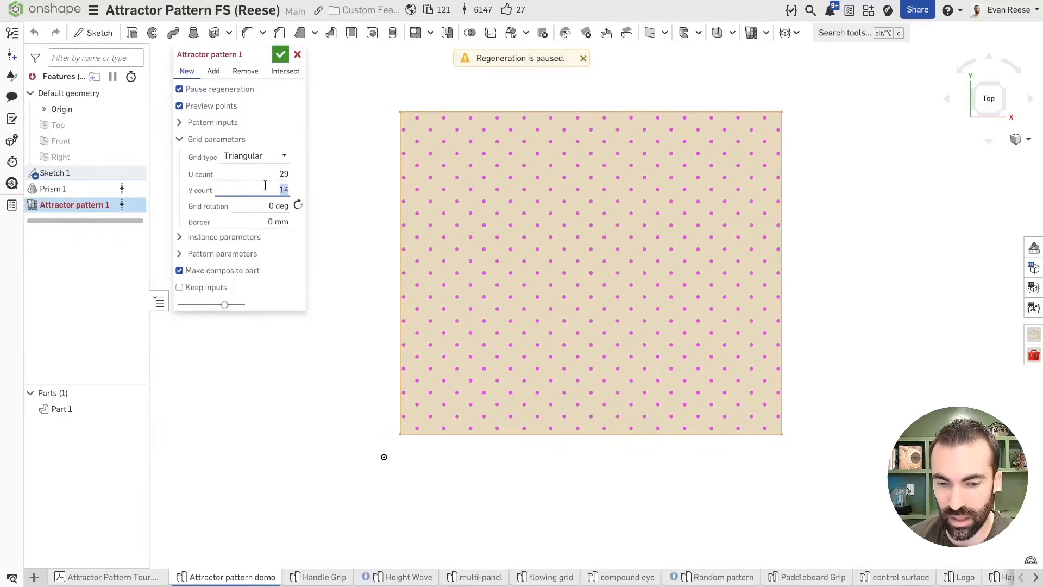
# - Cancel the pattern edit, undo the rectangle's resize and reopen the Attractor pattern feature
pyautogui.click(298, 54)
pyautogui.doubleClick(87, 209)
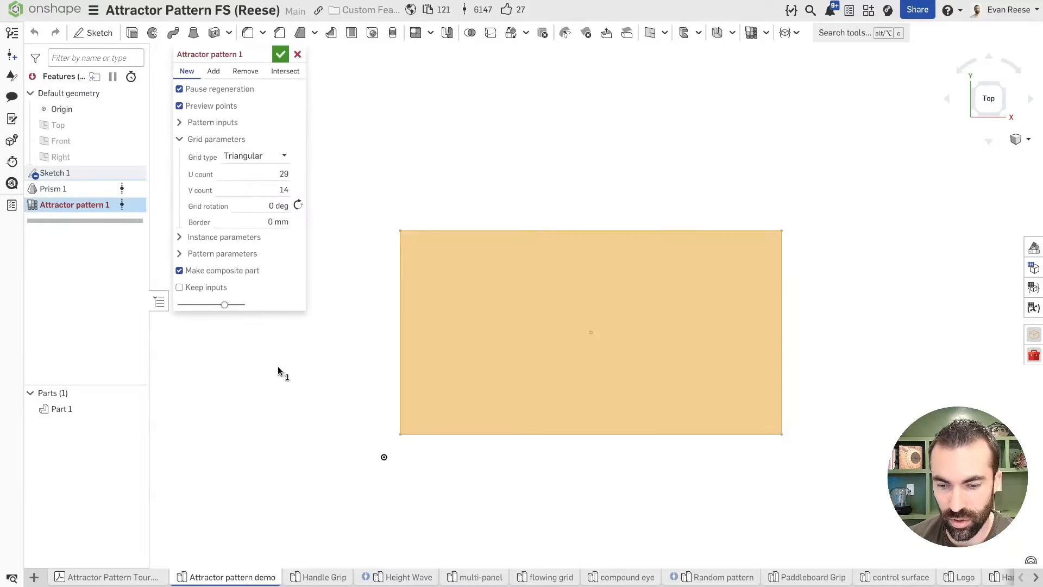
pyautogui.moveTo(341, 407); pyautogui.dragTo(341, 329, button='middle')
pyautogui.scroll(3, 471, 264)
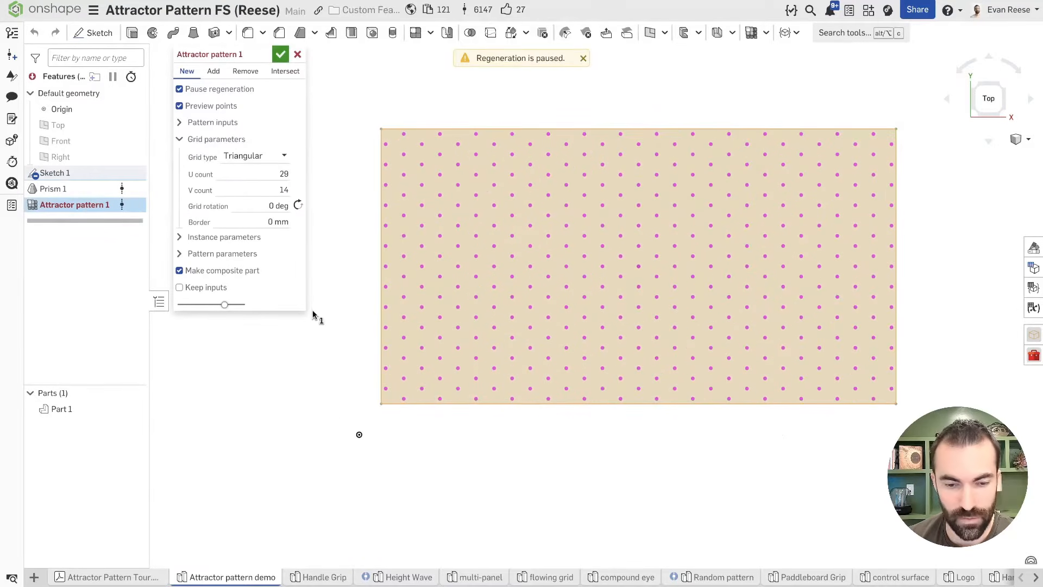
# - Try the Random grid type with an instance count of 300 and different seed numbers, such as 6 and 7
pyautogui.click(253, 156)
pyautogui.click(259, 207)
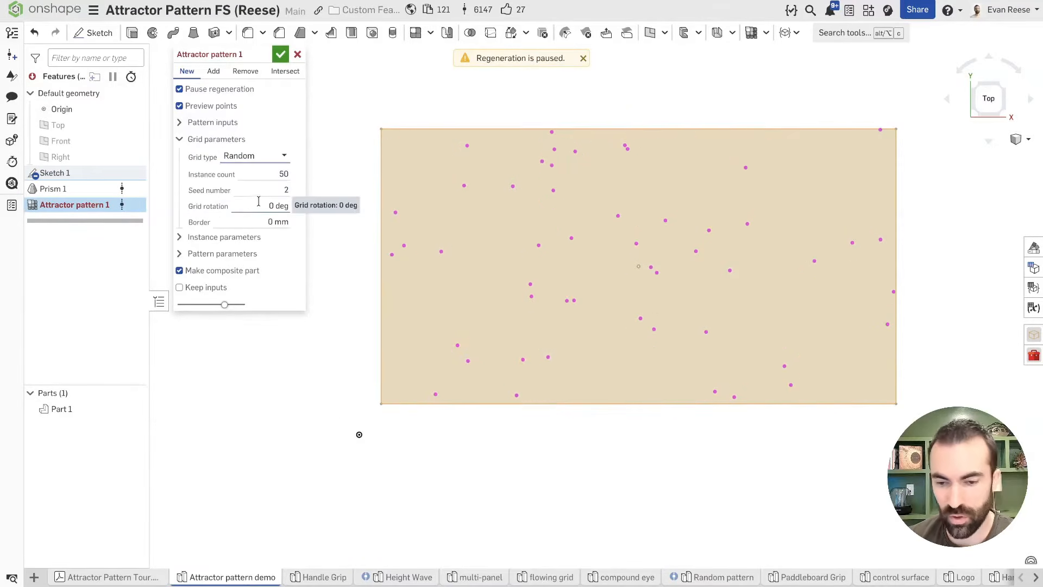
pyautogui.click(268, 175)
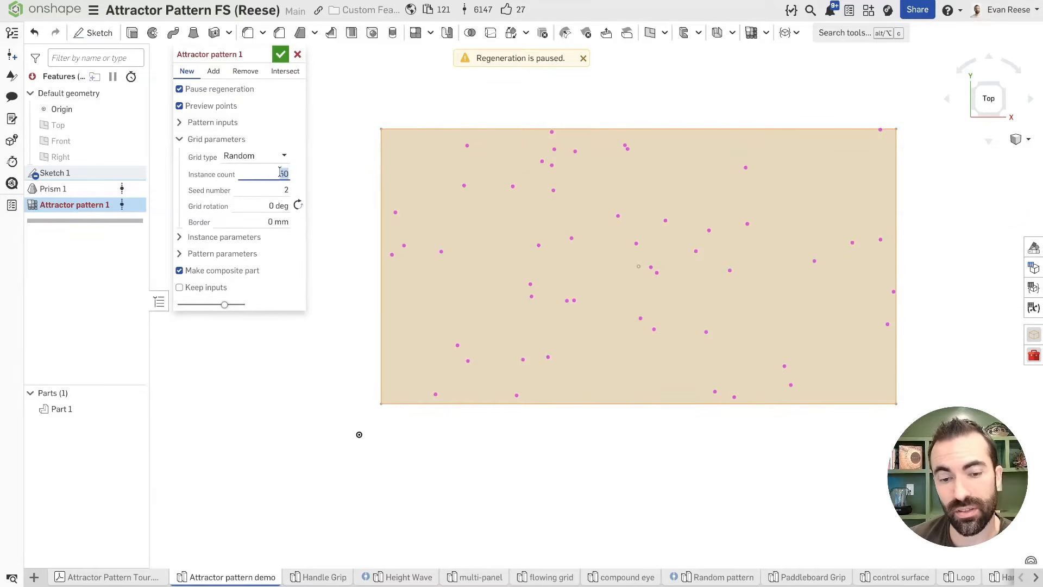
pyautogui.click(266, 188)
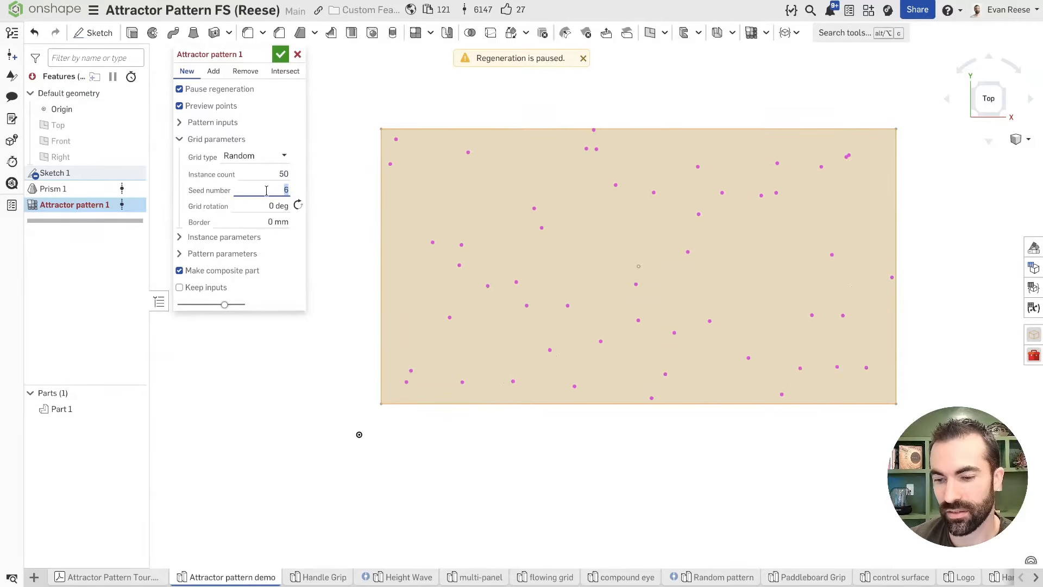
pyautogui.click(268, 174)
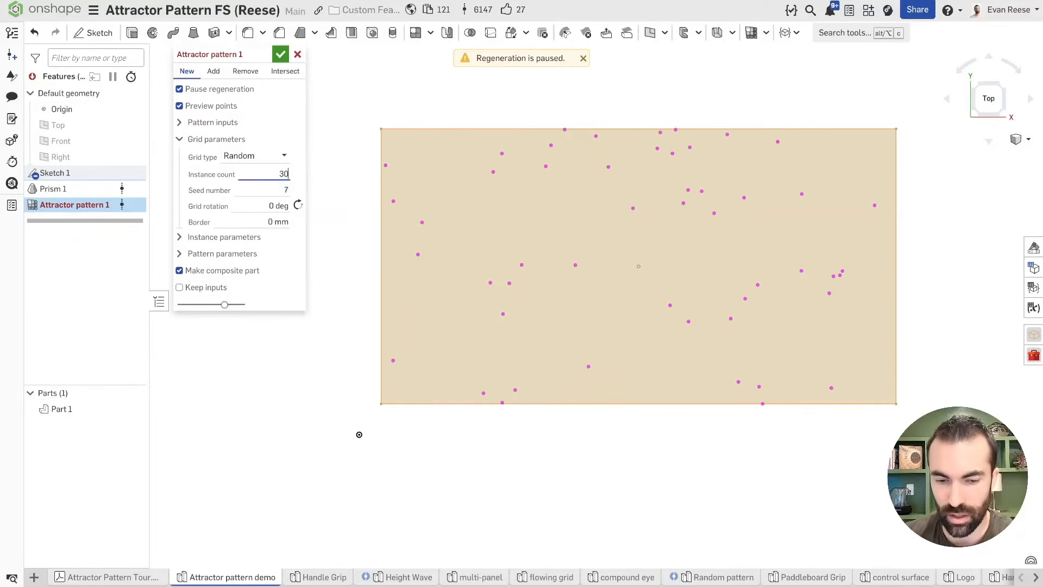
pyautogui.click(283, 190)
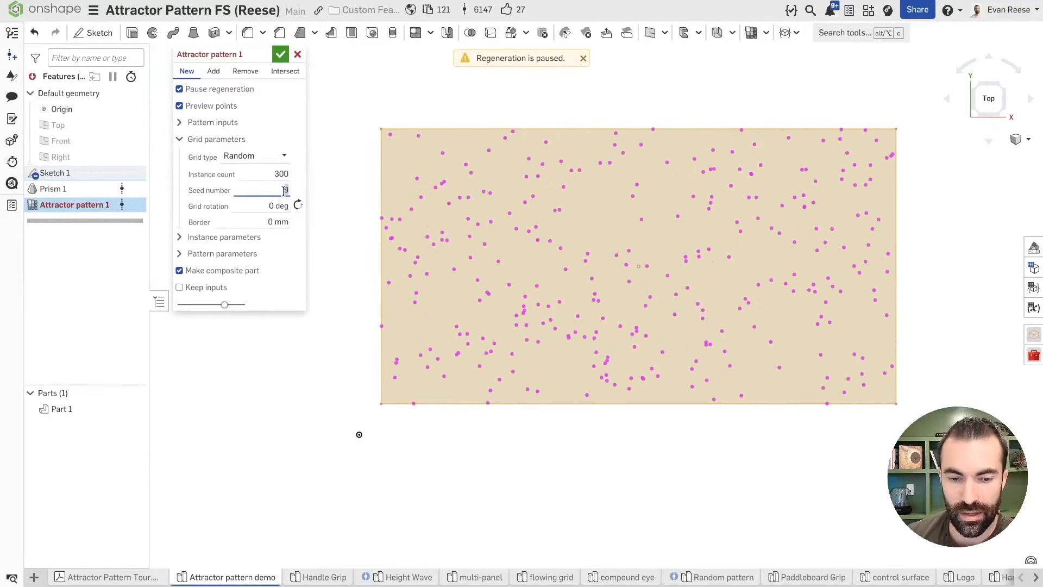
# - Return the grid type to Triangular, resume regeneration and inspect the patterned pyramids
pyautogui.click(256, 158)
pyautogui.click(267, 191)
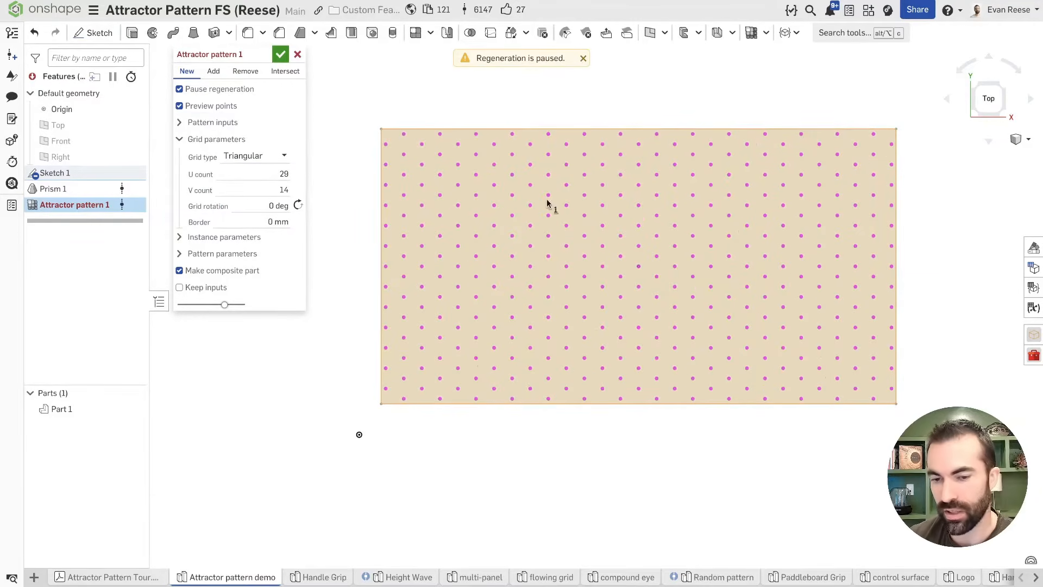
pyautogui.click(179, 139)
pyautogui.click(179, 90)
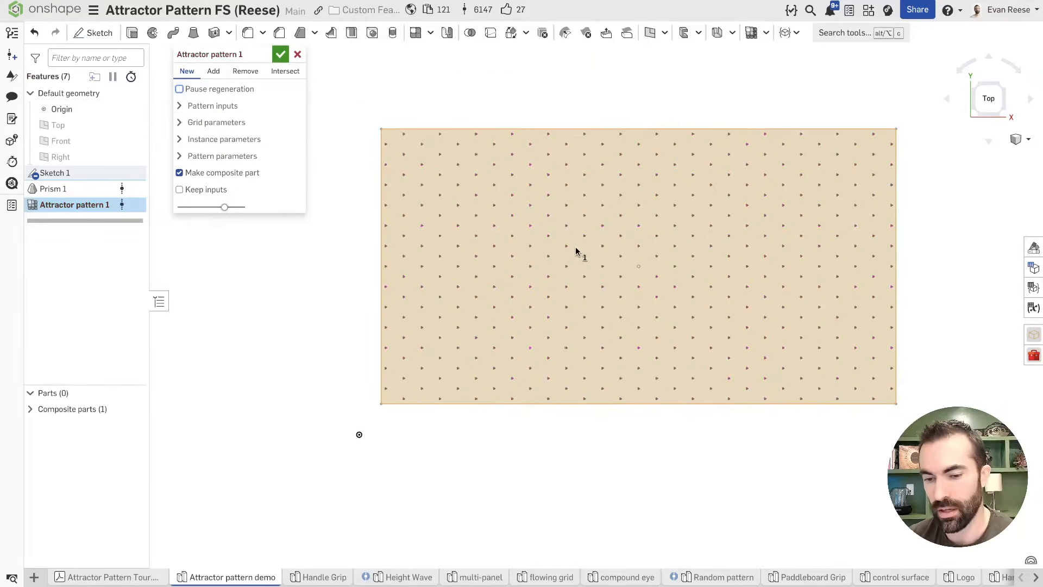
pyautogui.scroll(5, 569, 240)
pyautogui.scroll(-3, 576, 261)
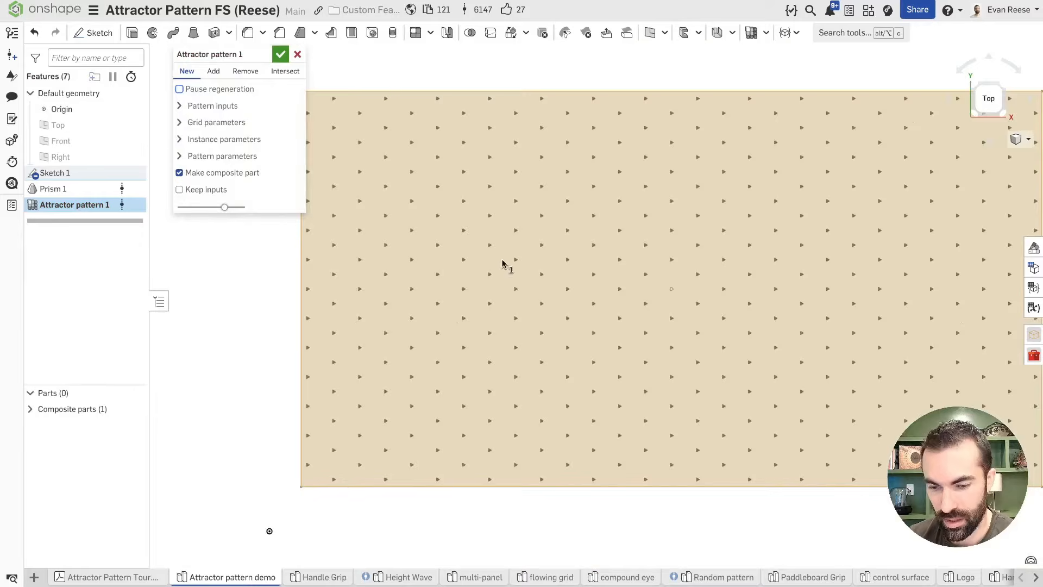
pyautogui.moveTo(502, 260); pyautogui.dragTo(548, 261, button='middle')
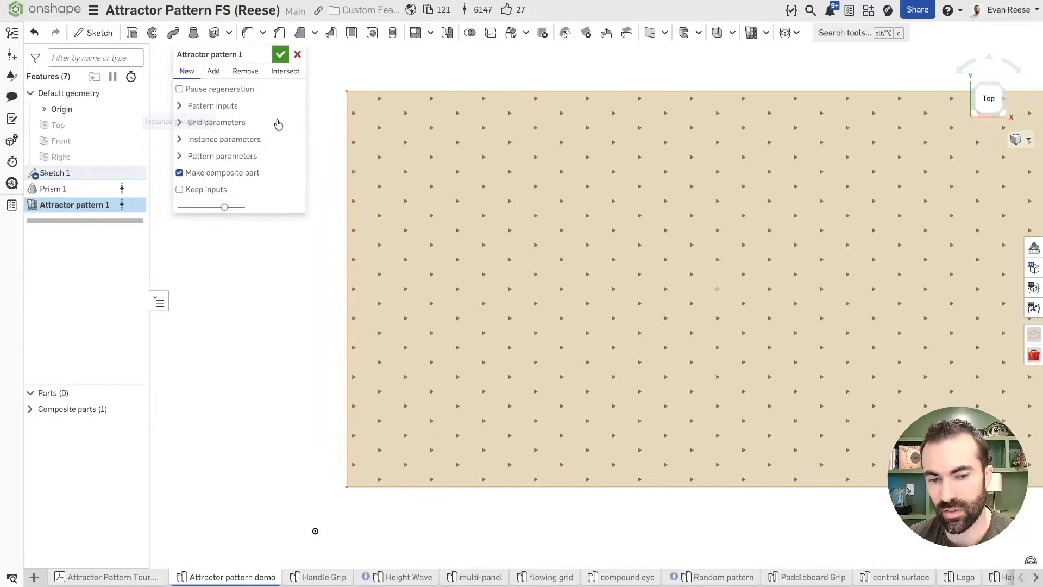
# - Enable uniform scaling in the instance parameters and set the Near scale to 10
pyautogui.click(223, 140)
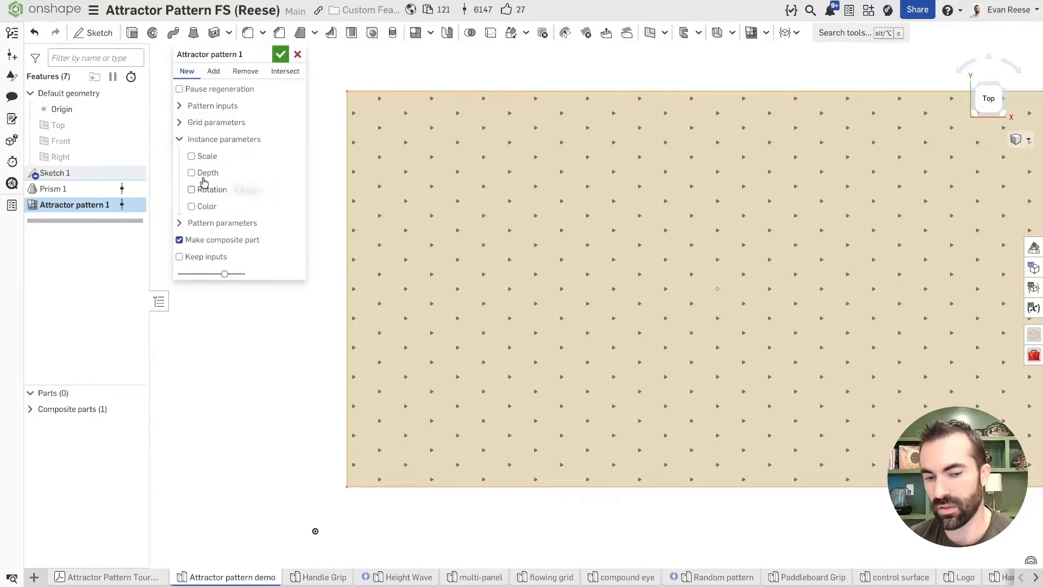
pyautogui.moveTo(280, 465); pyautogui.dragTo(263, 403, button='middle')
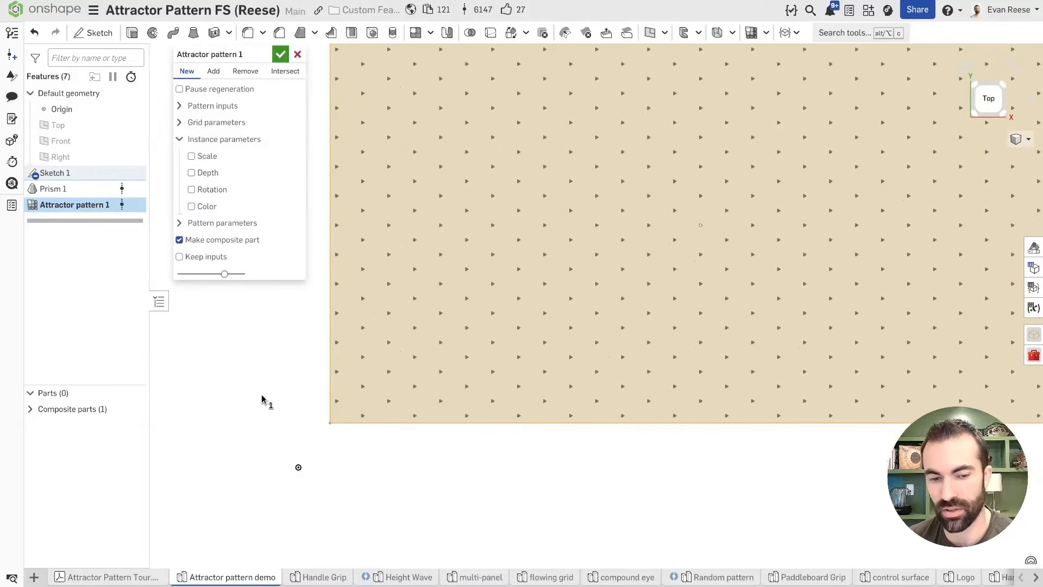
pyautogui.scroll(5, 364, 185)
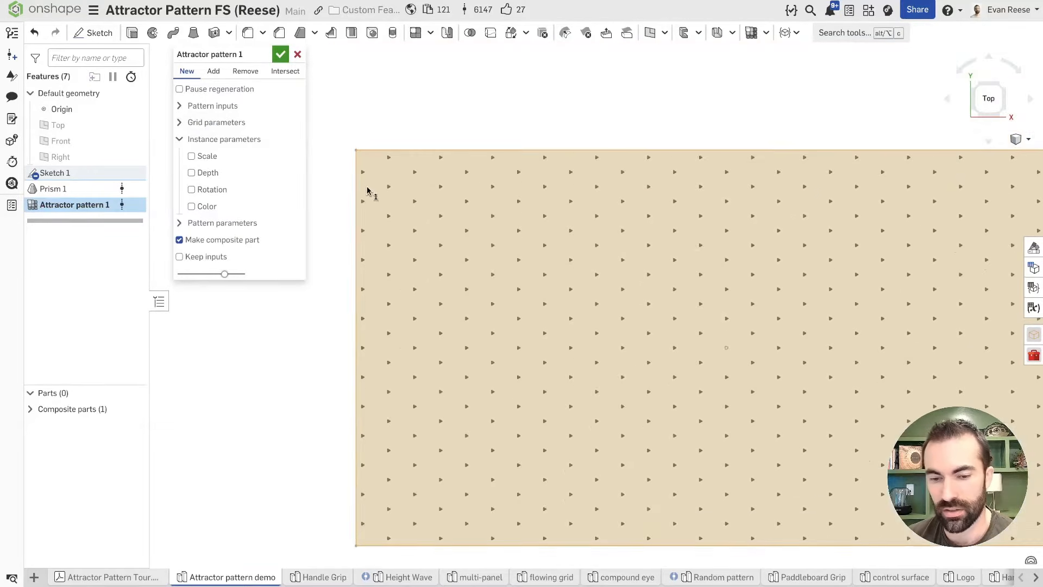
pyautogui.scroll(4, 361, 176)
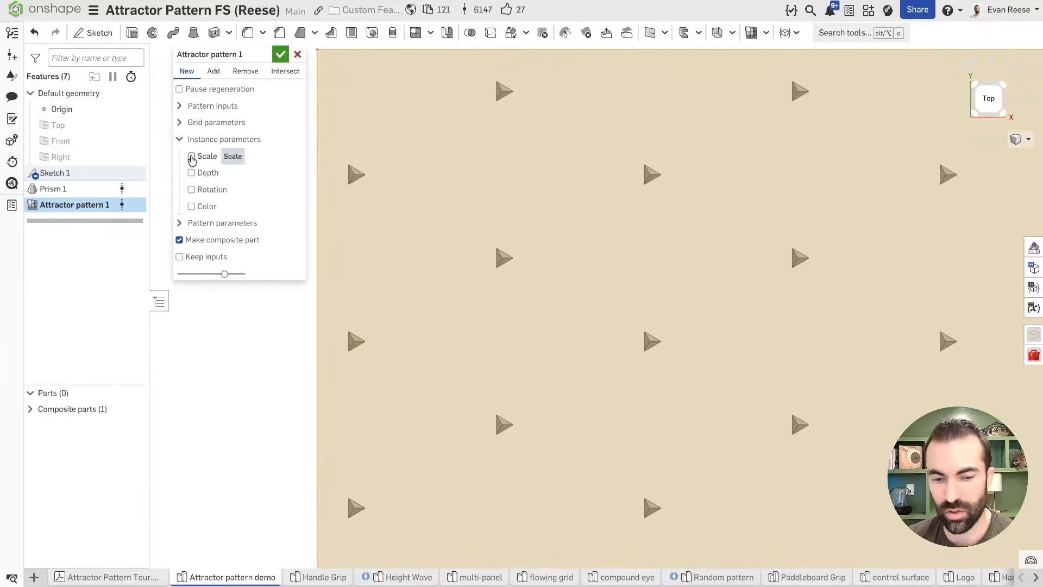
pyautogui.click(192, 157)
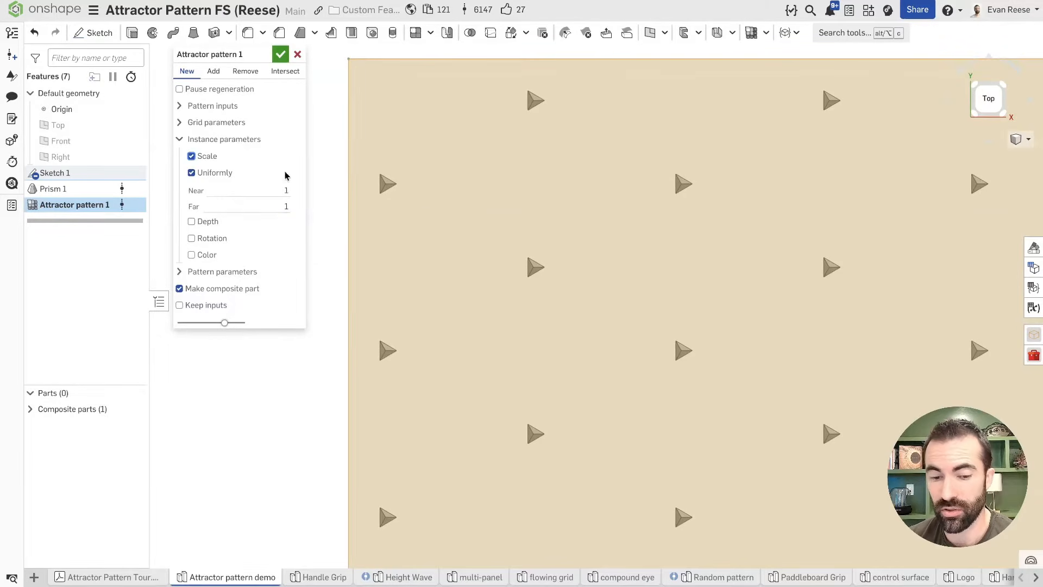
pyautogui.click(241, 191)
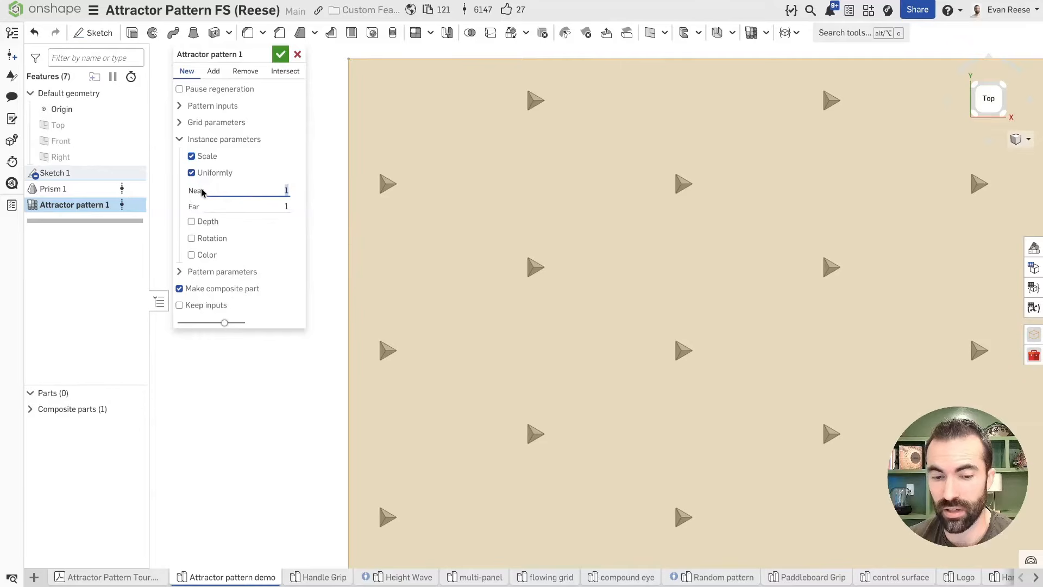
pyautogui.click(259, 207)
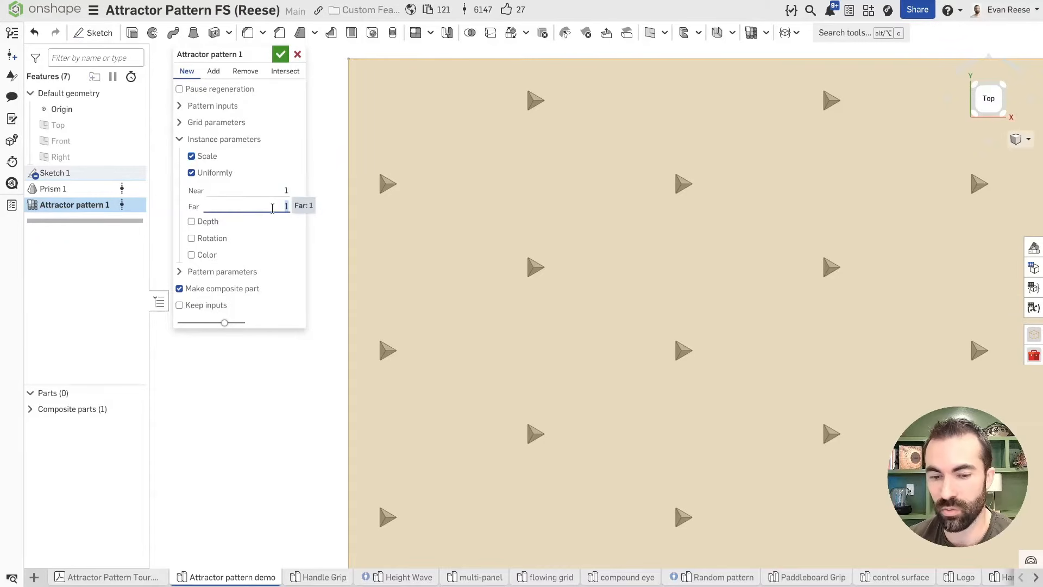
pyautogui.click(272, 190)
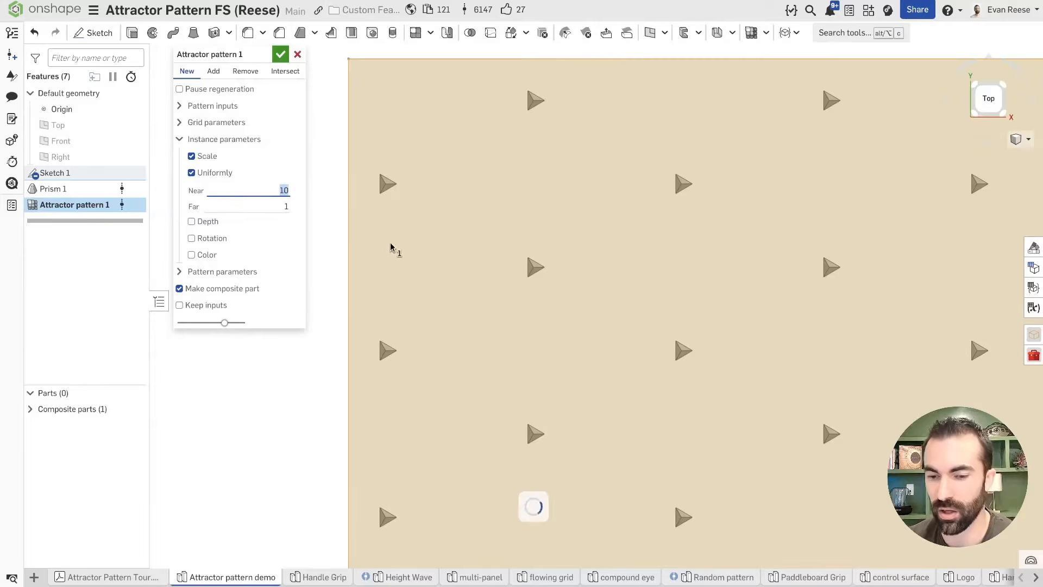
# - Try a Near scale of 9 on the uniformly scaled pyramids, compare their spacing near the rectangle's corner, and restore it to 10
pyautogui.scroll(-5, 432, 248)
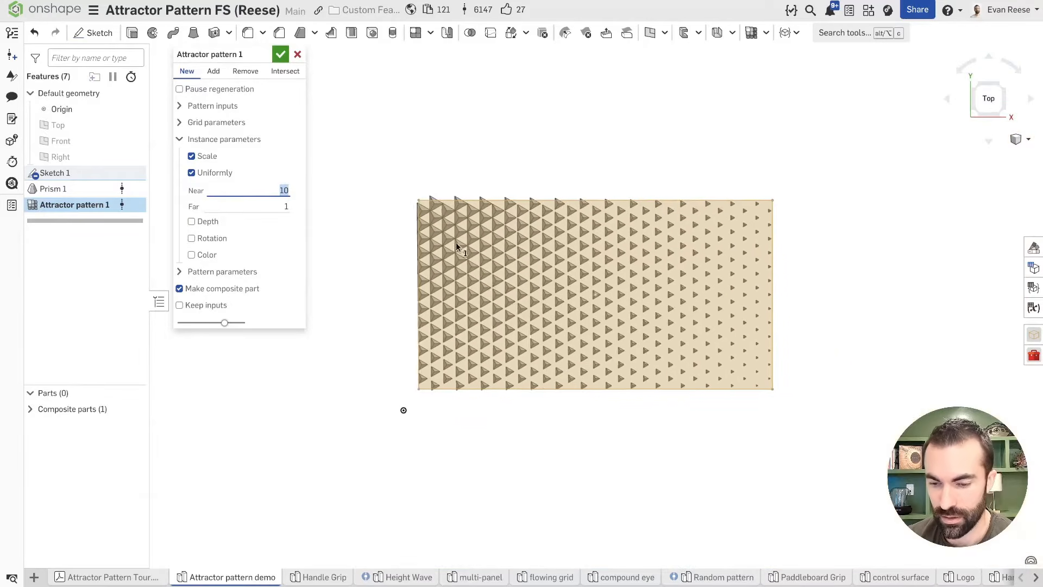
pyautogui.scroll(2, 535, 203)
pyautogui.moveTo(535, 203); pyautogui.dragTo(544, 147, button='middle')
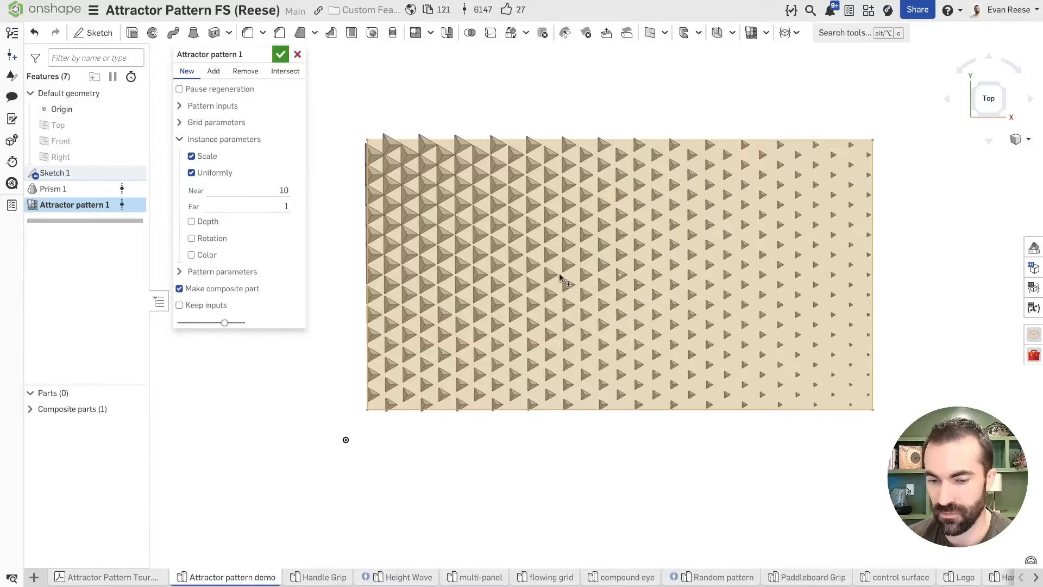
pyautogui.scroll(5, 360, 155)
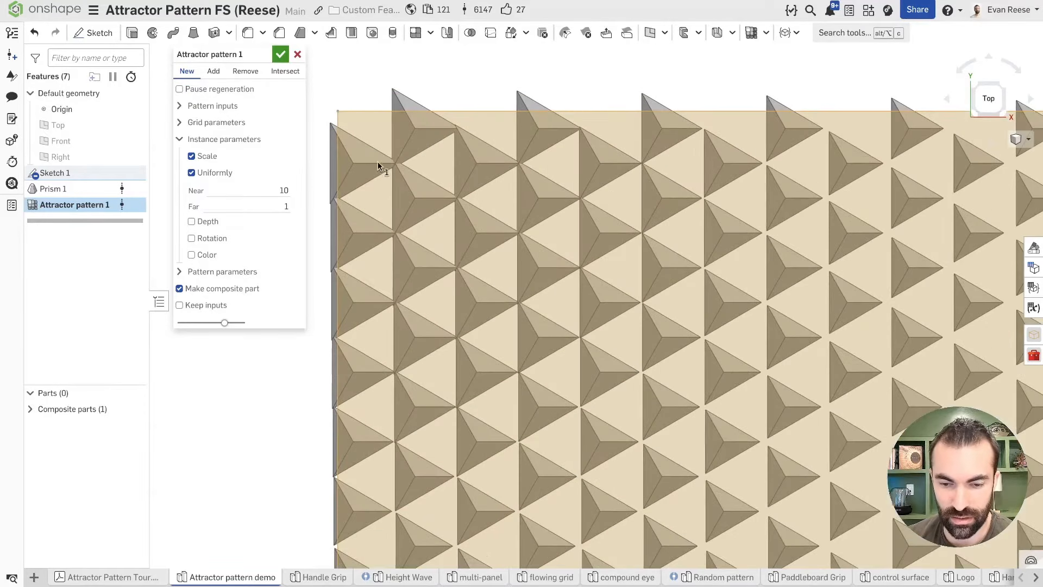
pyautogui.click(264, 185)
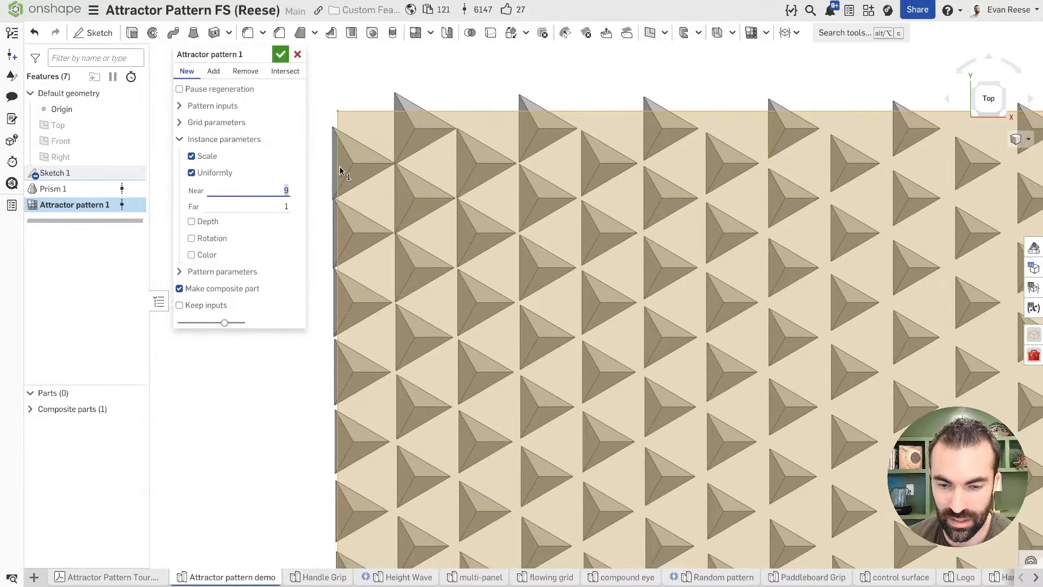
pyautogui.scroll(5, 341, 171)
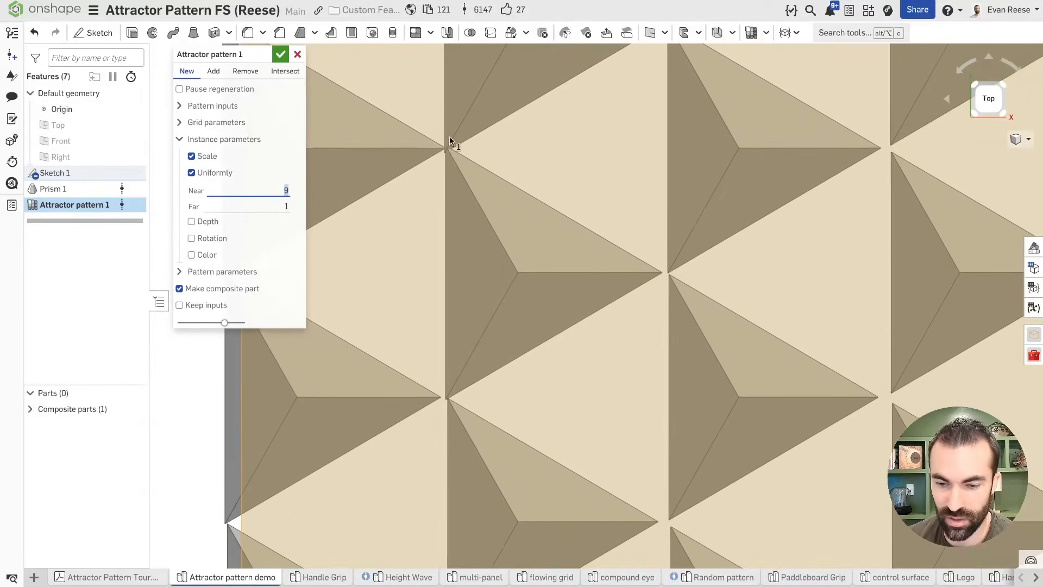
pyautogui.scroll(-5, 456, 173)
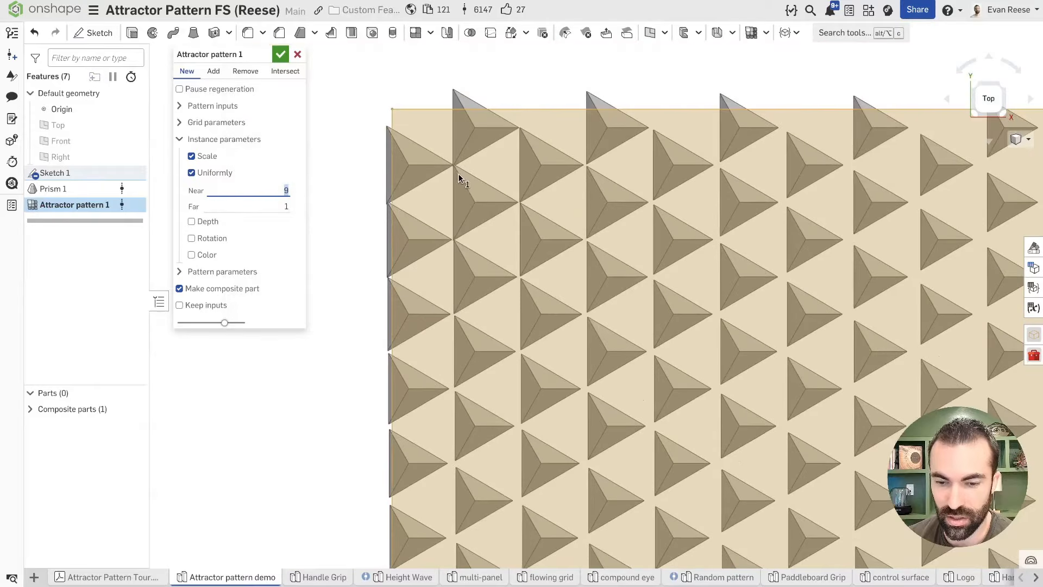
pyautogui.scroll(-3, 461, 175)
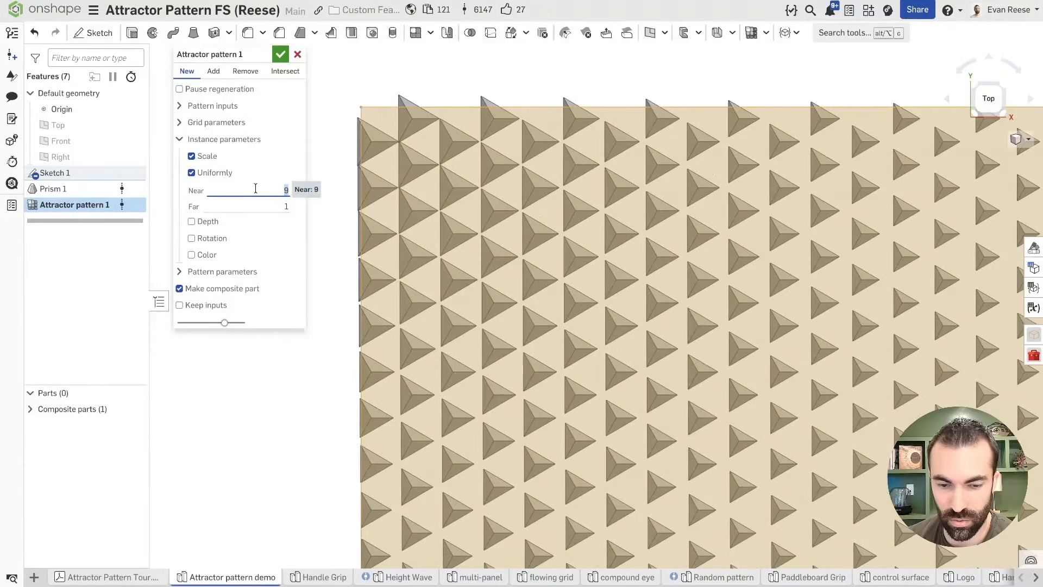
pyautogui.press('Up')
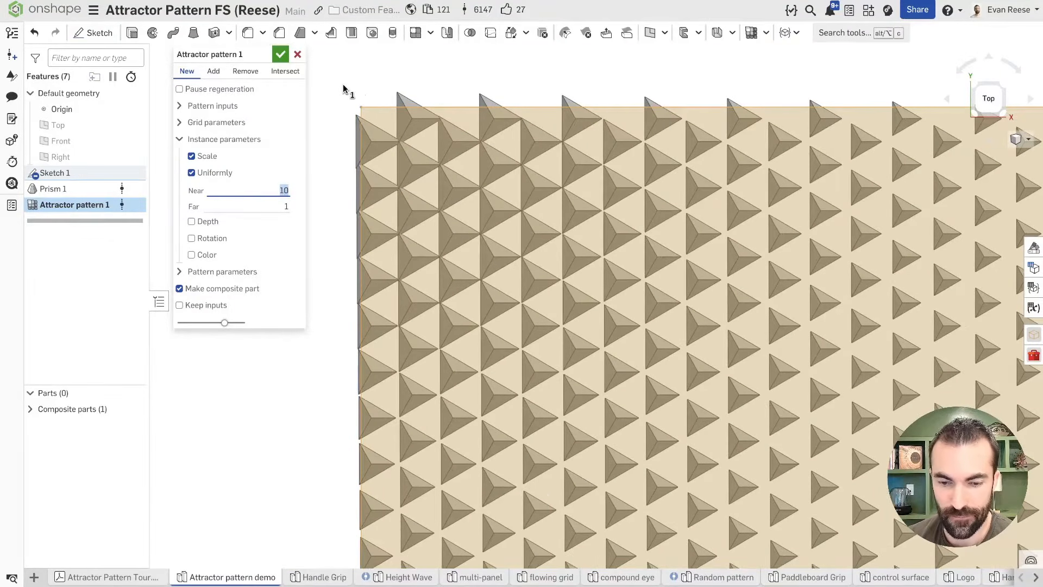
pyautogui.scroll(-6, 344, 90)
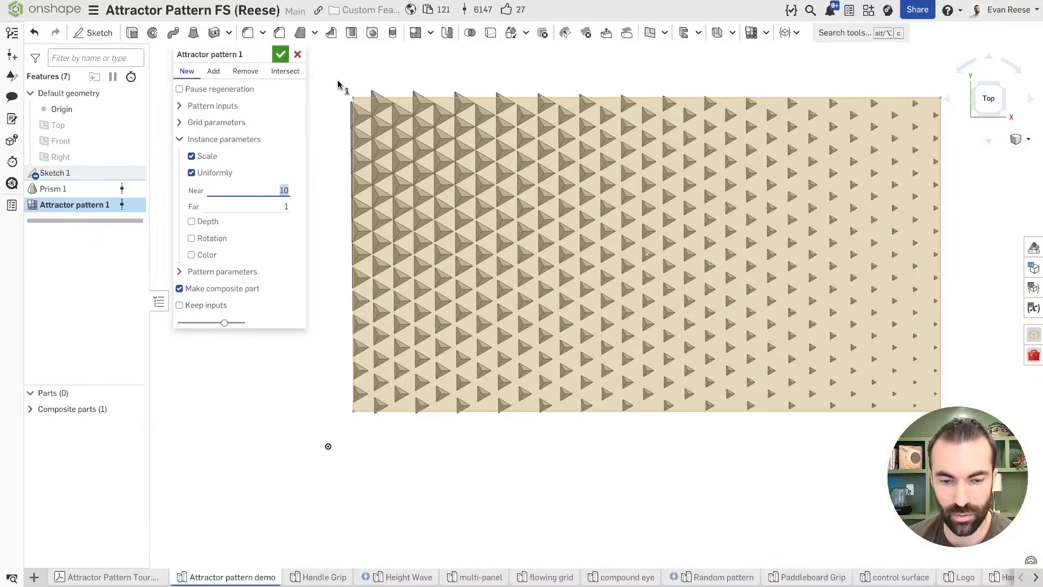
pyautogui.click(336, 83)
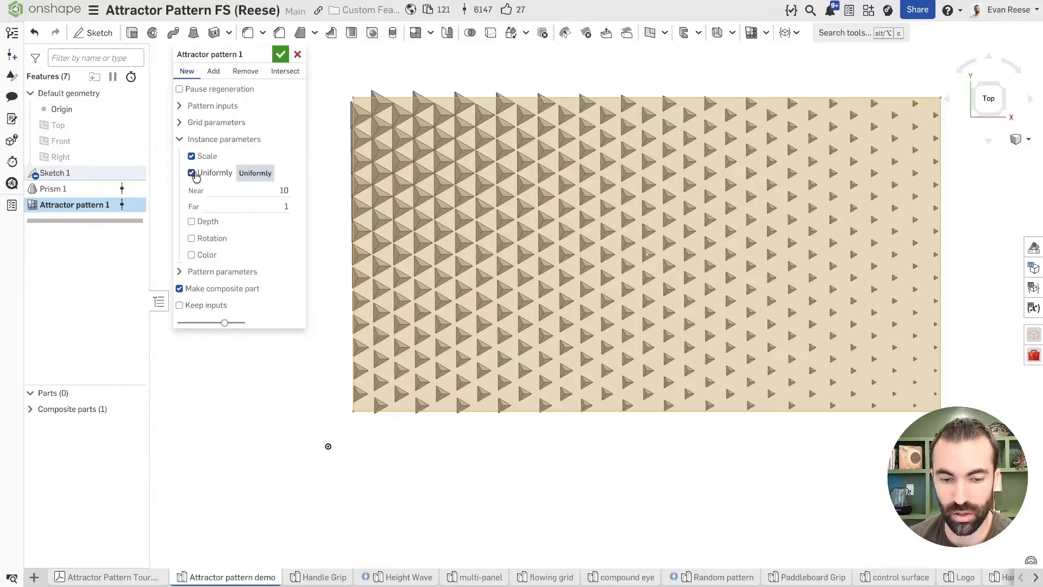
# - Disable uniform scaling and set both the Near X and Near Y scales to 10
pyautogui.click(193, 174)
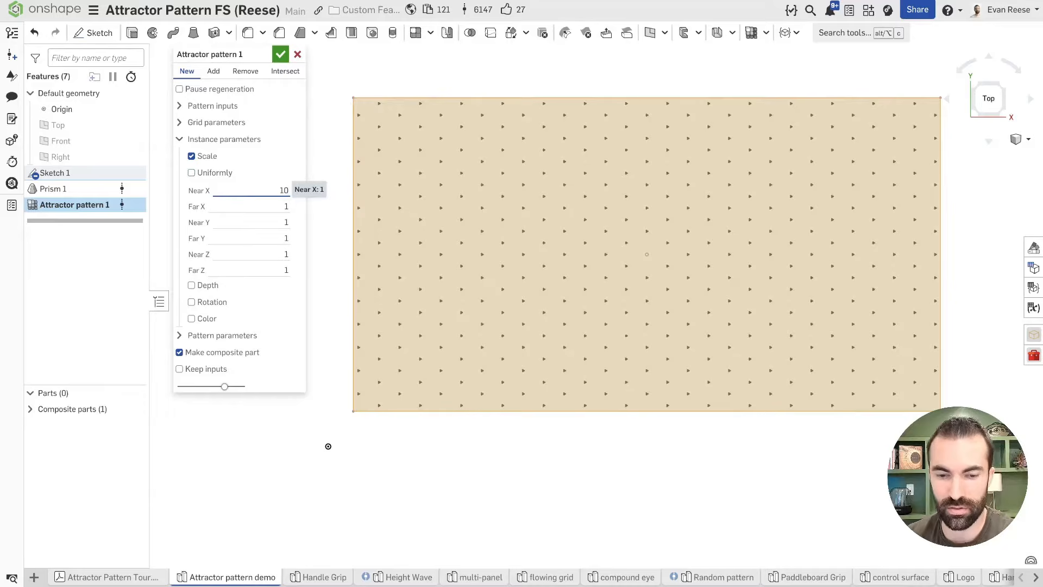
pyautogui.scroll(4, 348, 101)
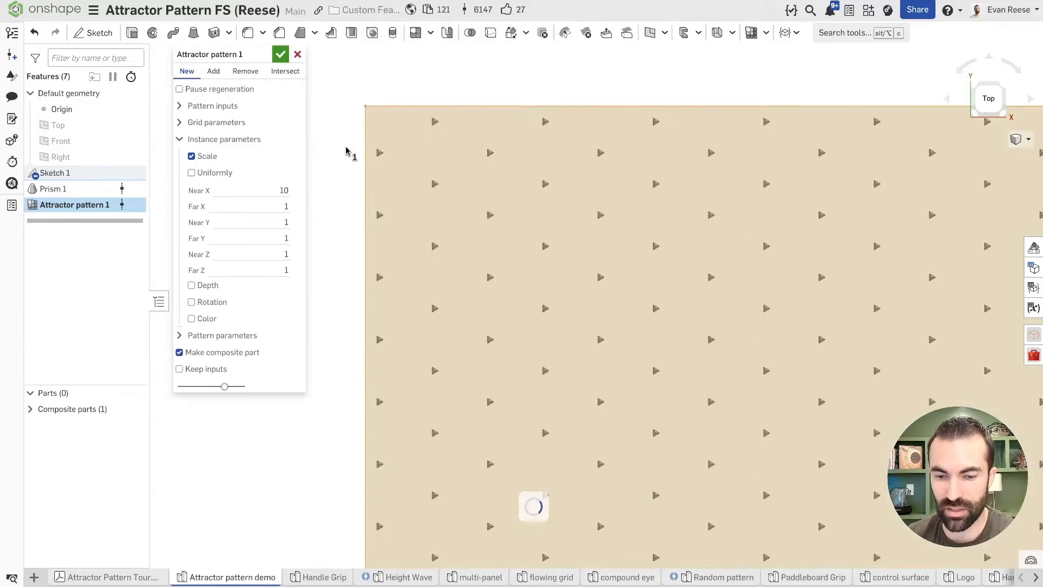
pyautogui.click(256, 218)
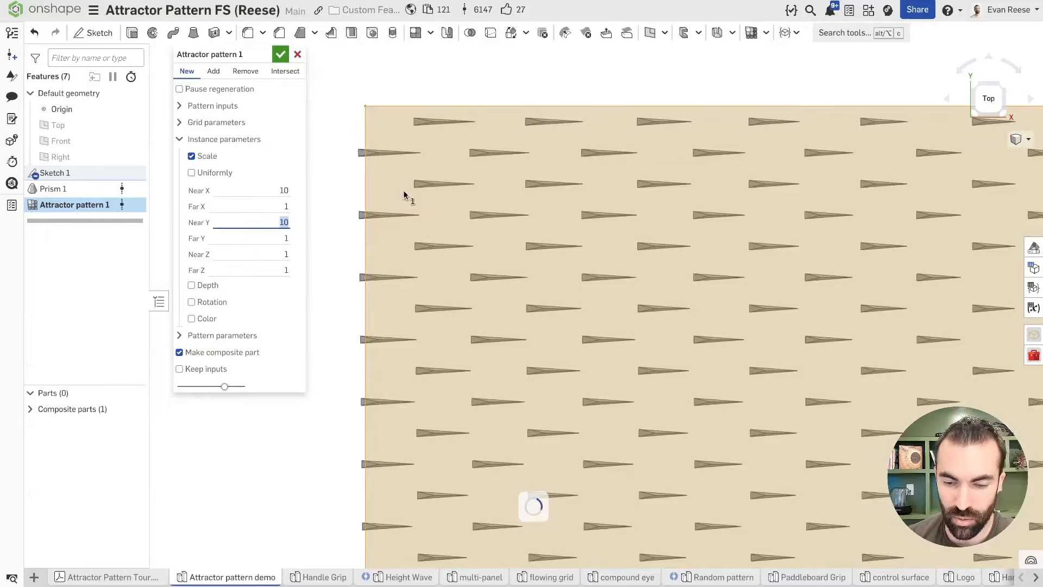
# - Enable the instance depth option, set its Near depth to 10 mm, and inspect the pyramids' offset from the sketch plane
pyautogui.moveTo(394, 226); pyautogui.dragTo(416, 148, button='right')
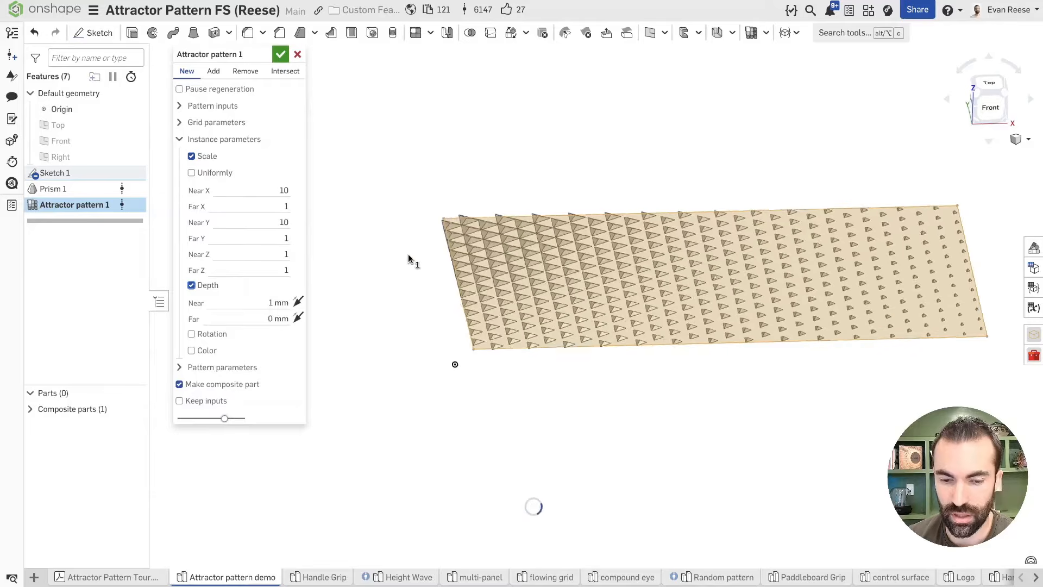
pyautogui.moveTo(409, 261); pyautogui.dragTo(445, 236, button='right')
pyautogui.scroll(8, 428, 253)
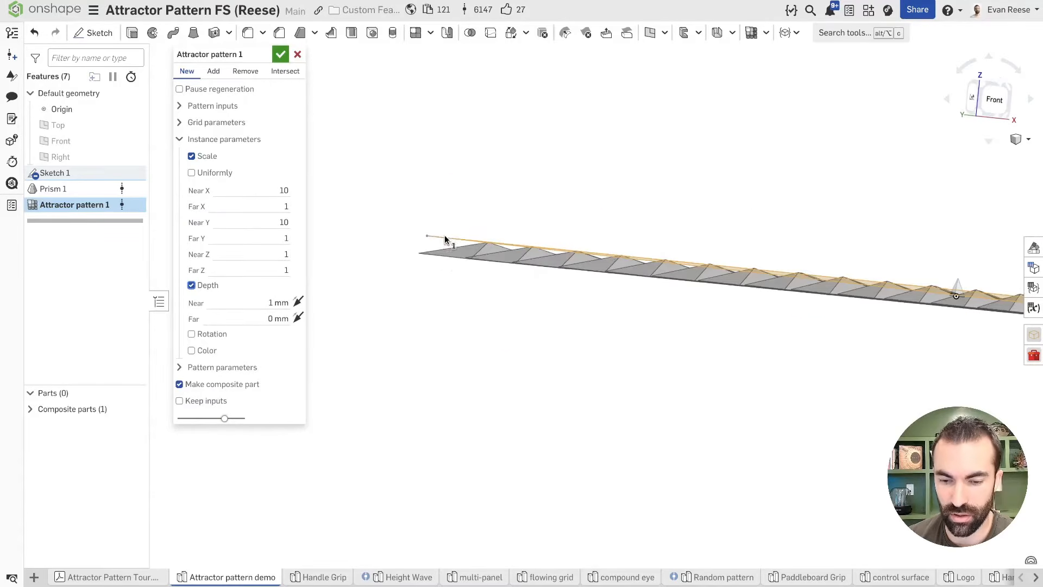
pyautogui.moveTo(507, 331); pyautogui.dragTo(478, 313, button='right')
pyautogui.click(242, 303)
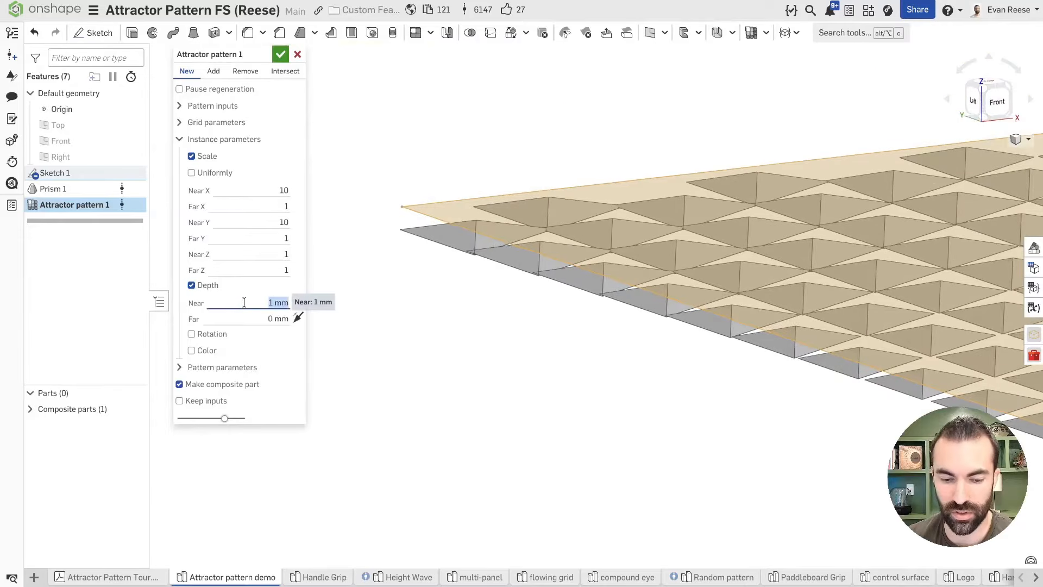
pyautogui.write('10')
pyautogui.press('Return')
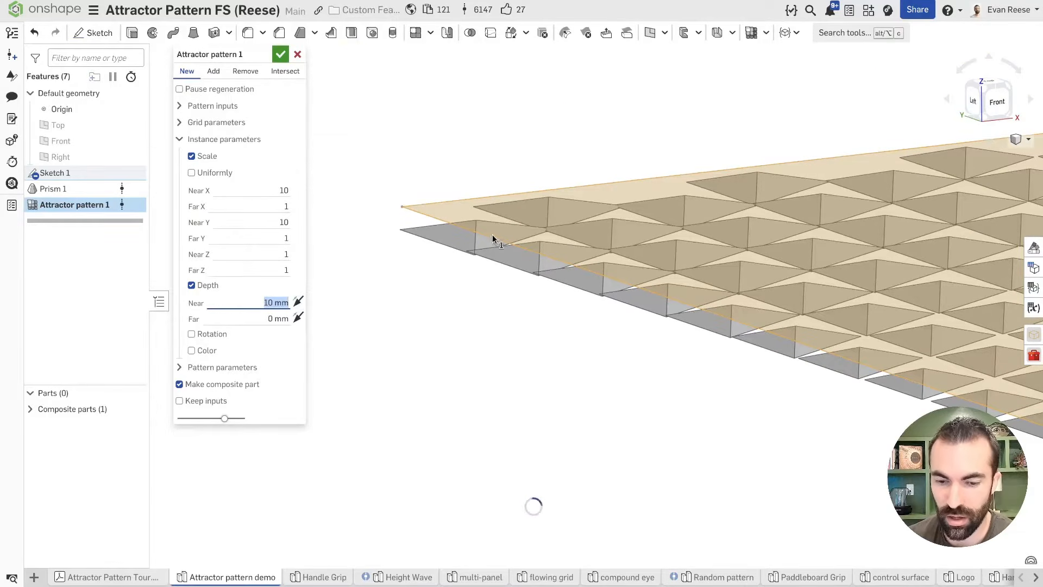
pyautogui.press('f')
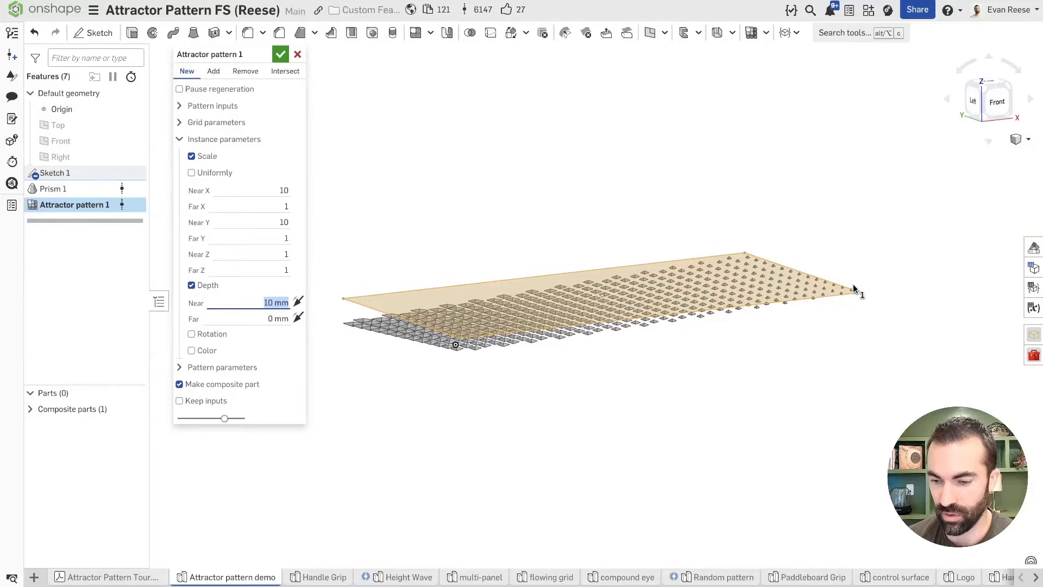
pyautogui.moveTo(852, 286); pyautogui.dragTo(866, 297, button='right')
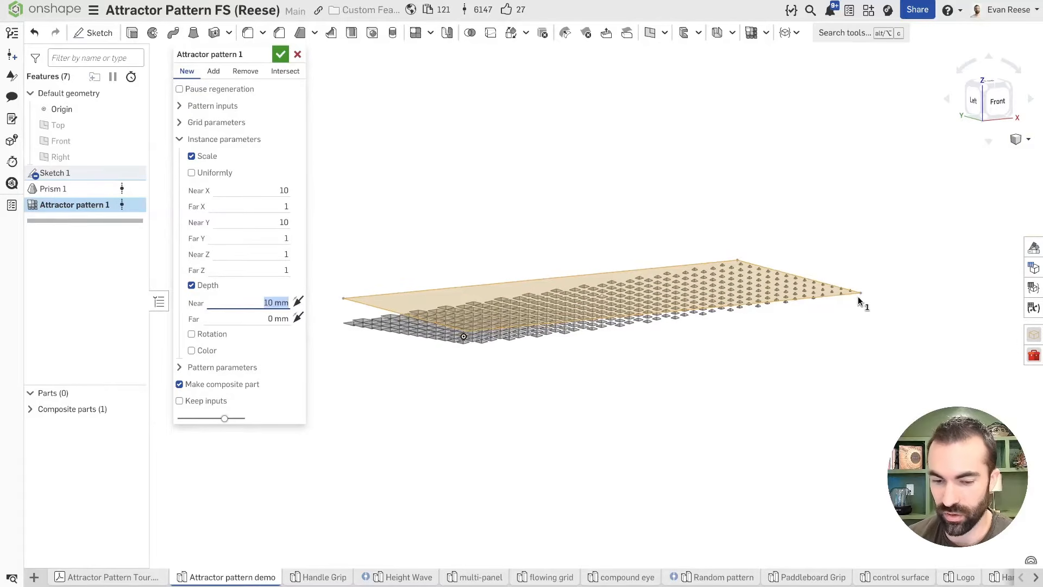
# - Try instance rotation about the Z axis at 30 deg near and 0 deg far, and examine the pyramids from the top
pyautogui.click(191, 333)
pyautogui.click(985, 83)
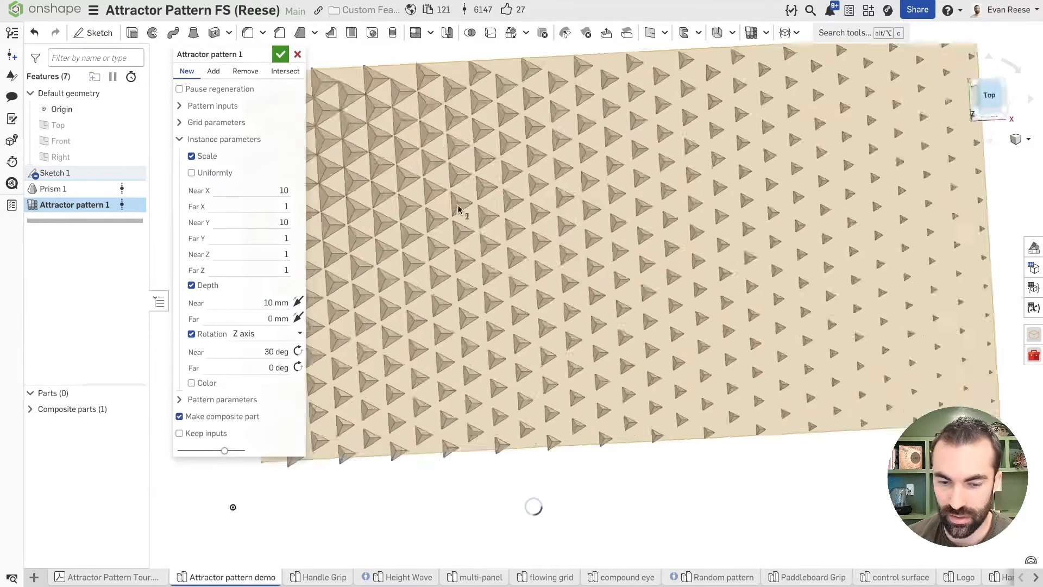
pyautogui.scroll(5, 550, 159)
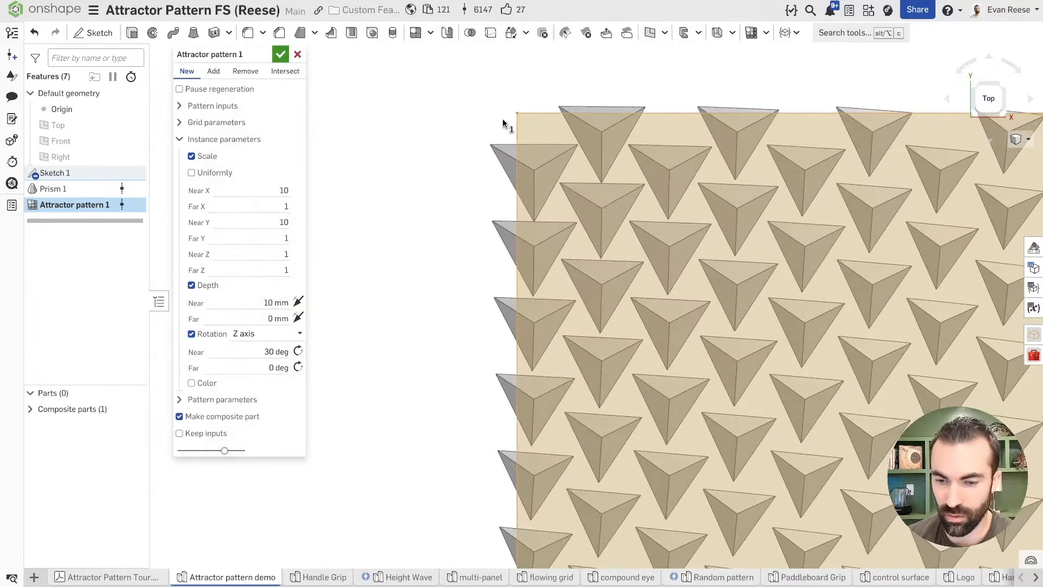
pyautogui.click(237, 349)
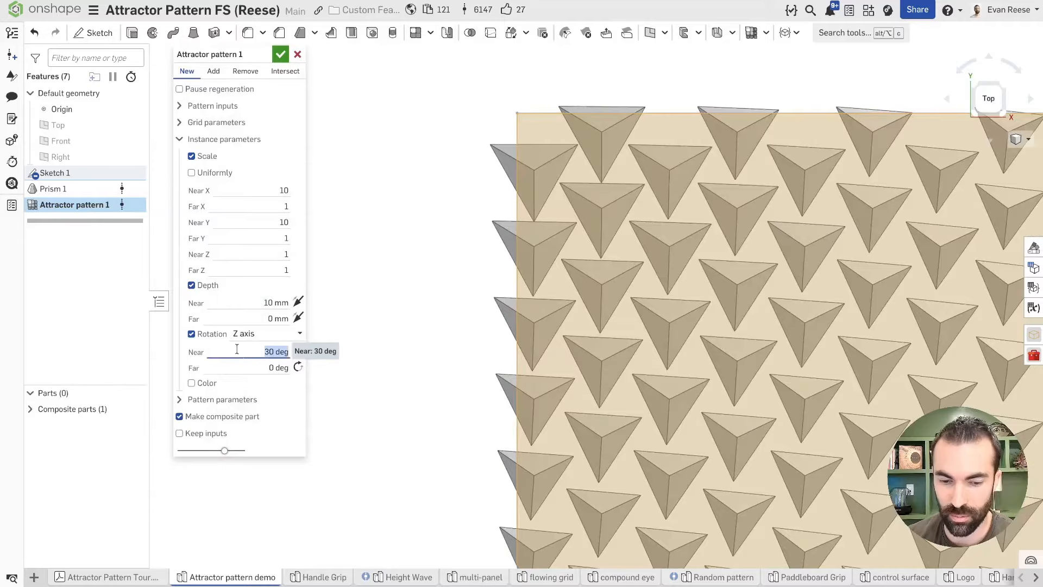
pyautogui.click(361, 323)
pyautogui.scroll(-5, 563, 174)
pyautogui.moveTo(906, 372)
pyautogui.mouseDown(button='middle')
pyautogui.moveTo(622, 265)
pyautogui.moveTo(741, 315)
pyautogui.mouseUp(button='middle')
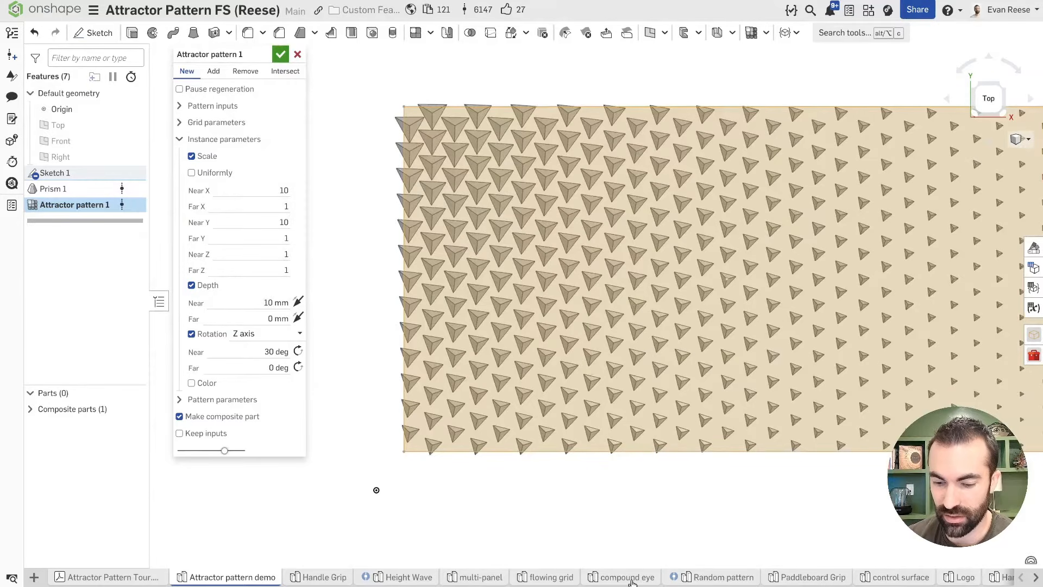
pyautogui.moveTo(633, 583)
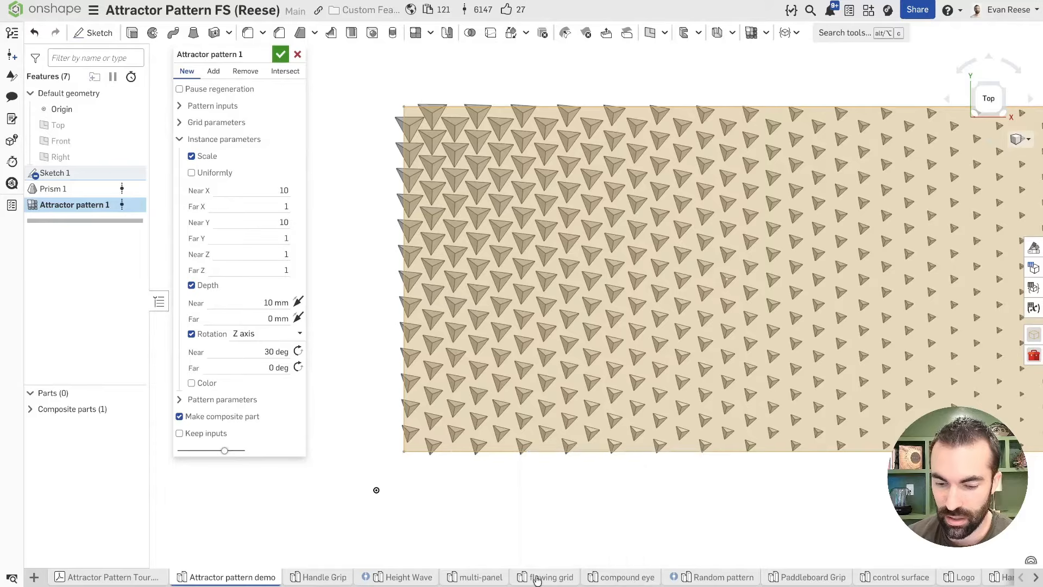
pyautogui.moveTo(536, 581)
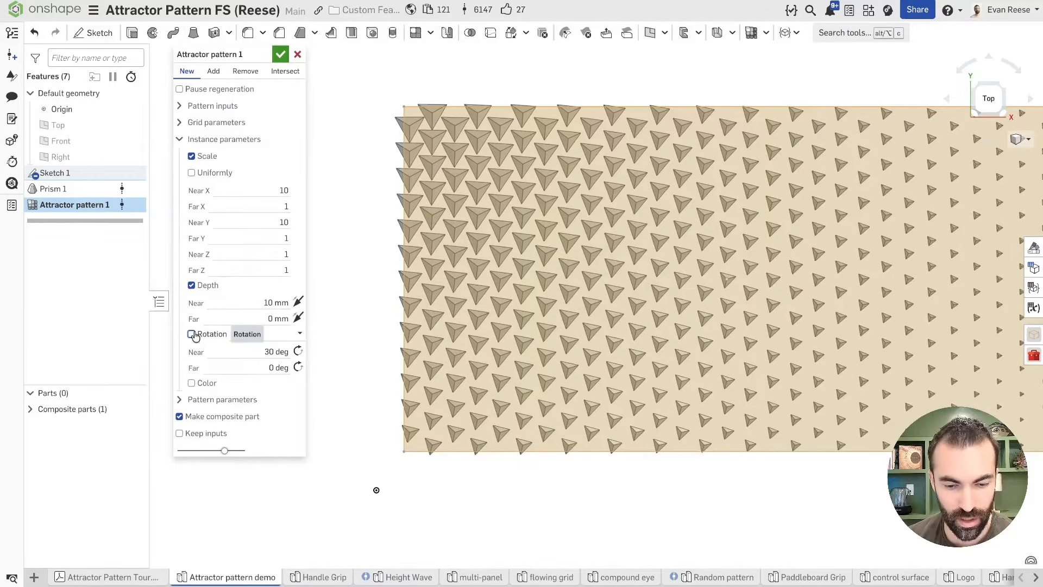
# - Disable rotation, enable hexadecimal instance color from FFFFFF near to 00F0F0 far, preview the final result and accept the feature
pyautogui.click(191, 351)
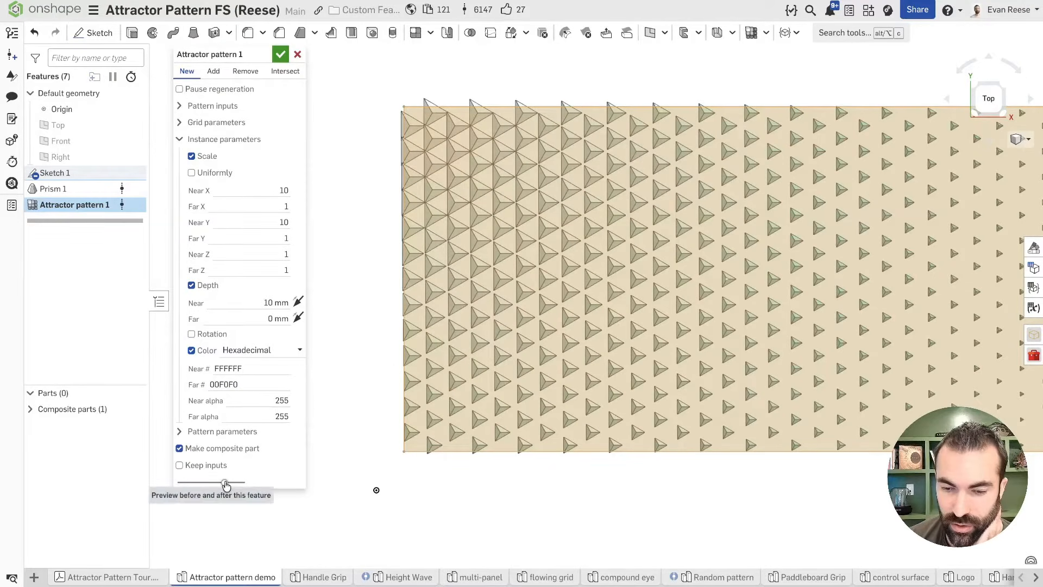
pyautogui.moveTo(226, 485); pyautogui.dragTo(291, 484)
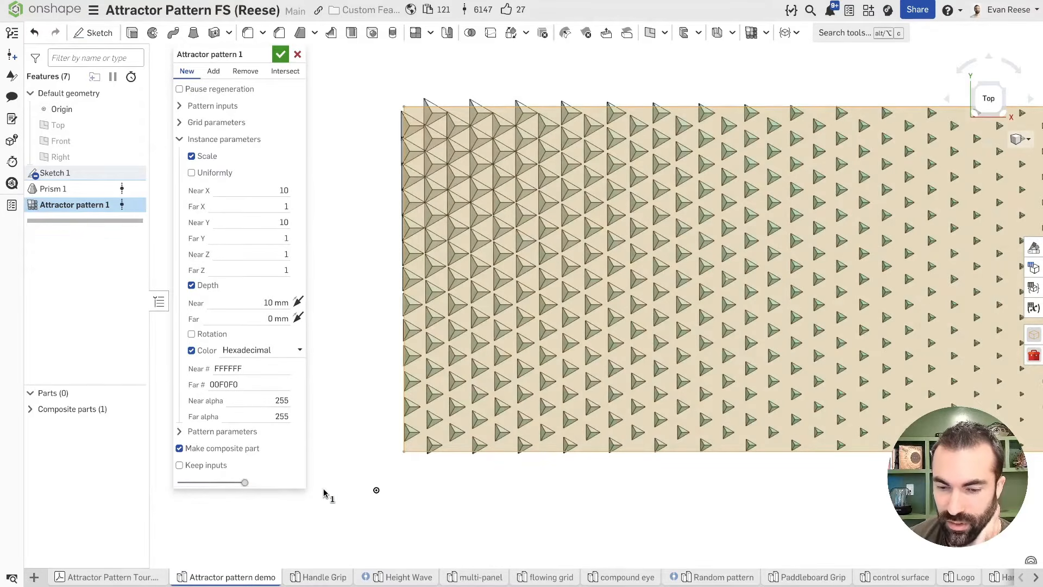
pyautogui.scroll(-2, 360, 304)
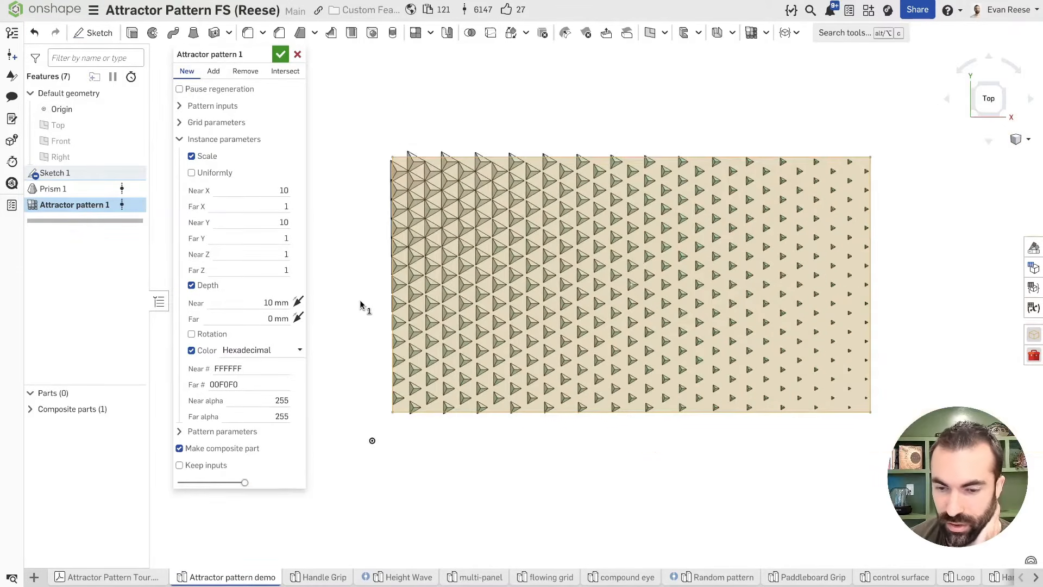
pyautogui.click(280, 54)
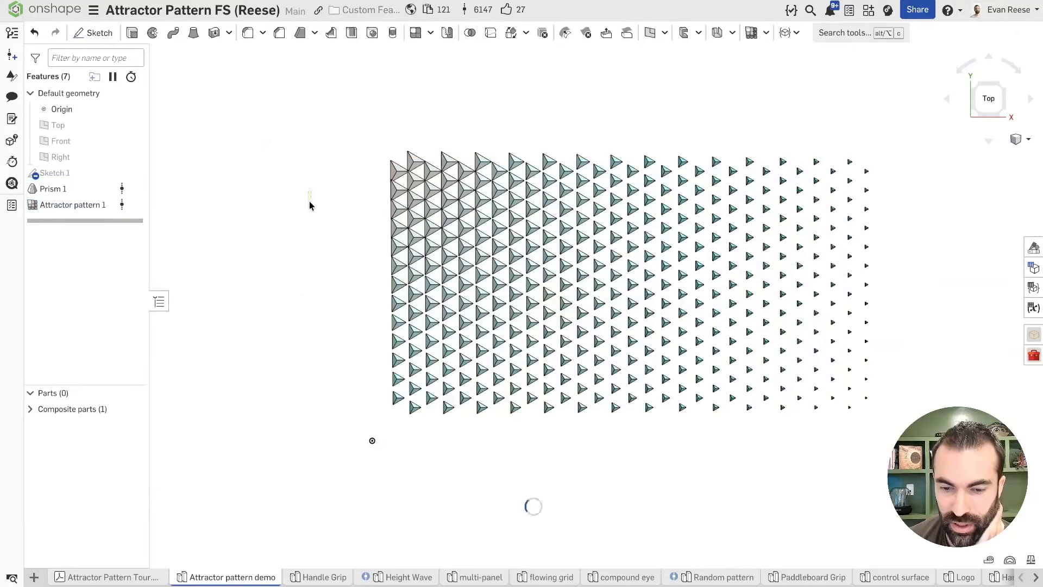
# - Examine the color gradient across the patterned pyramids from the near corner to the far edge
pyautogui.scroll(5, 411, 172)
pyautogui.scroll(-2, 417, 174)
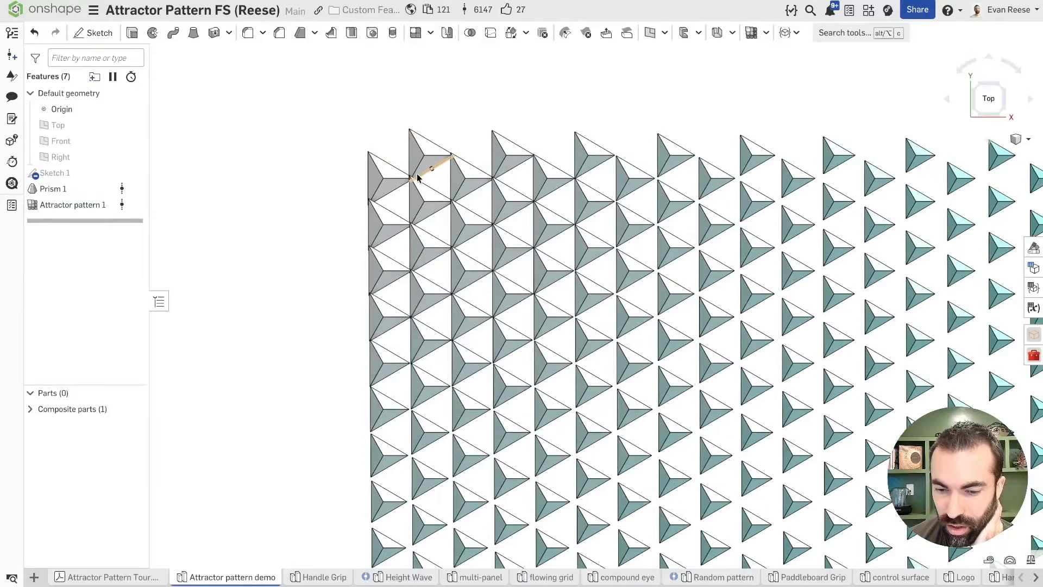
pyautogui.moveTo(406, 195)
pyautogui.mouseDown(button='right')
pyautogui.moveTo(433, 200)
pyautogui.moveTo(415, 197)
pyautogui.mouseUp(button='right')
pyautogui.scroll(-5, 415, 198)
pyautogui.moveTo(676, 322); pyautogui.dragTo(472, 212, button='middle')
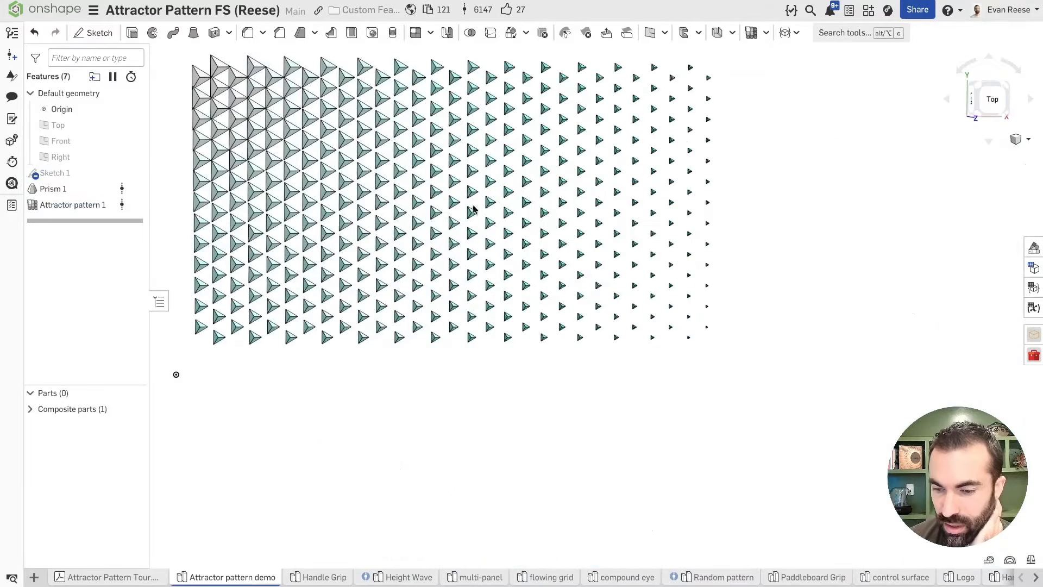
pyautogui.scroll(4, 711, 337)
pyautogui.scroll(3, 711, 336)
pyautogui.scroll(2, 561, 242)
pyautogui.scroll(-7, 566, 249)
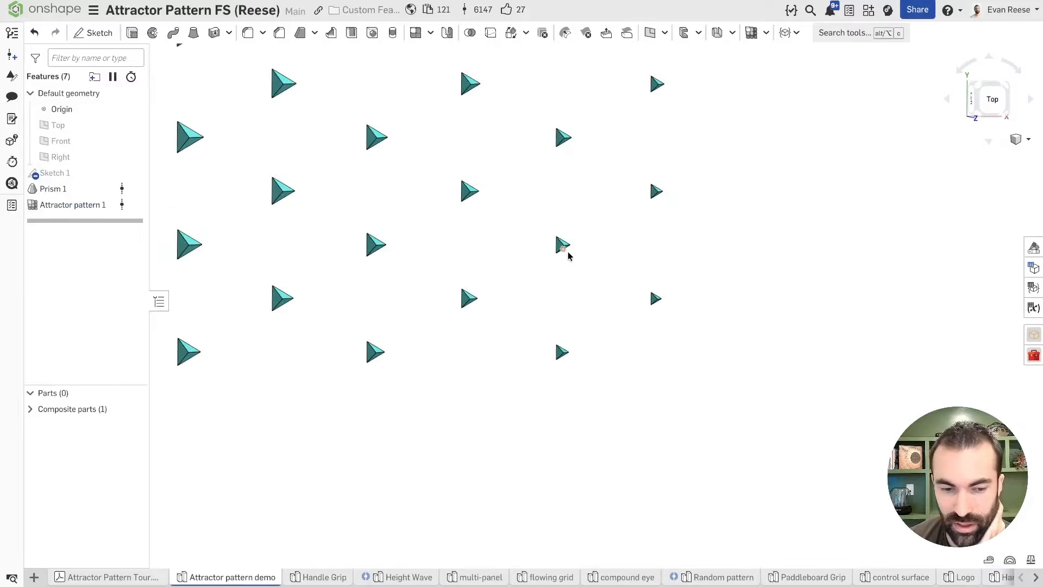
pyautogui.scroll(-4, 593, 257)
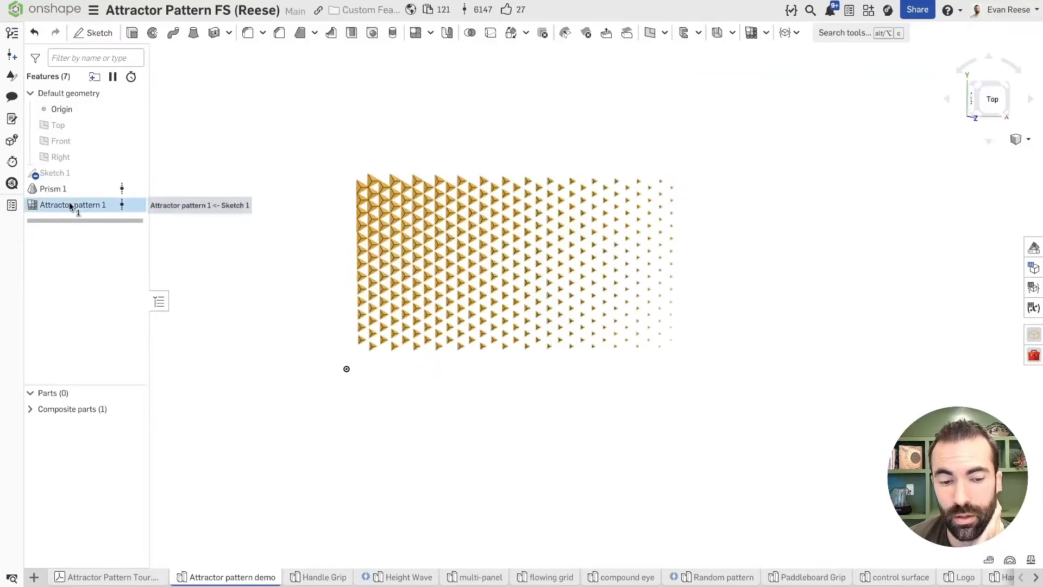
# - Reopen the Attractor pattern feature and check the color format choices, keeping Hexadecimal
pyautogui.doubleClick(69, 204)
pyautogui.scroll(2, 440, 270)
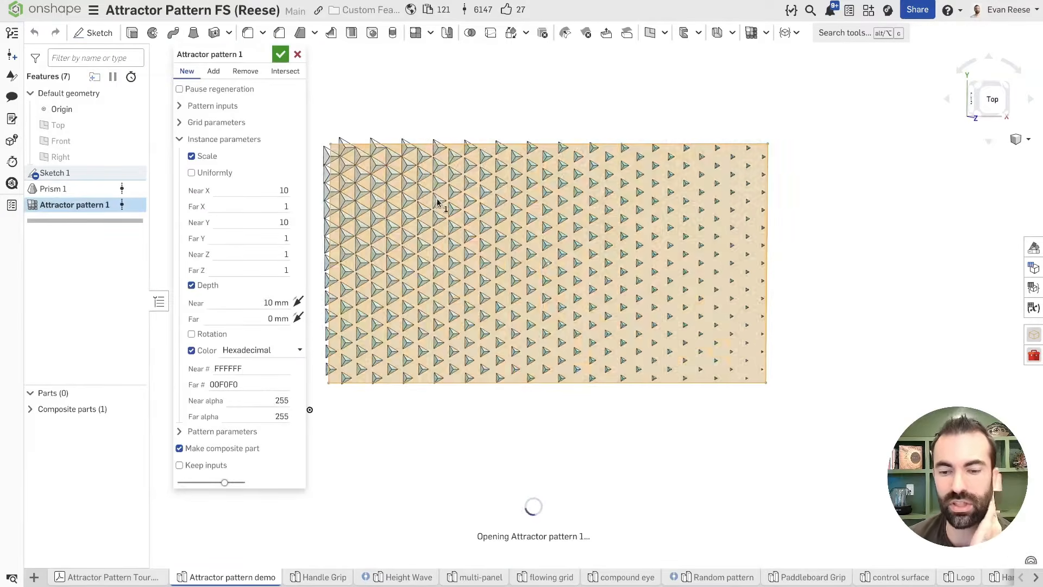
pyautogui.click(269, 351)
pyautogui.click(251, 375)
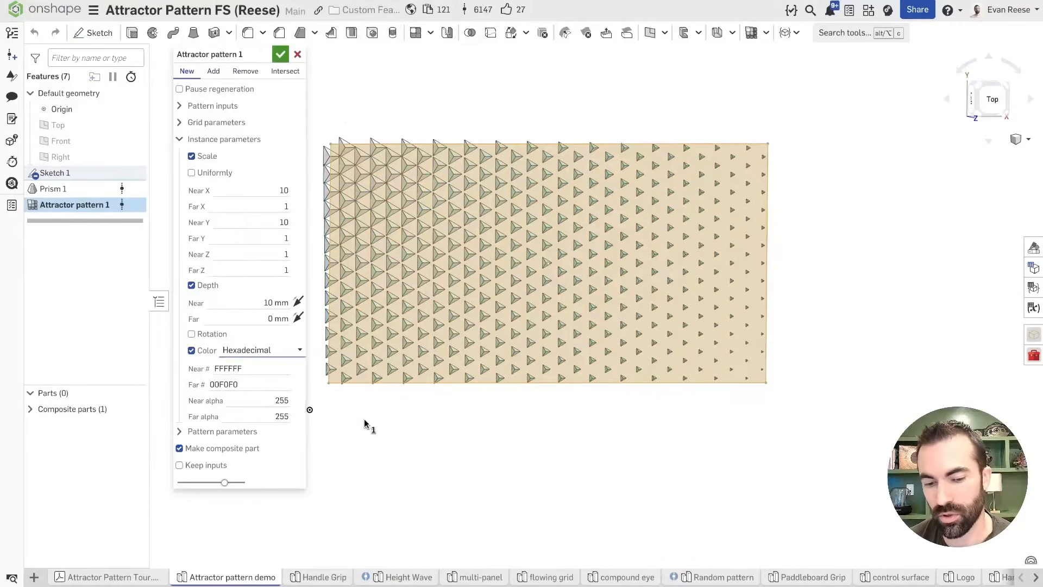
# - Try the RGB and HSL formats for the instance color, return to Hexadecimal and accept the feature
pyautogui.moveTo(243, 370); pyautogui.dragTo(230, 373)
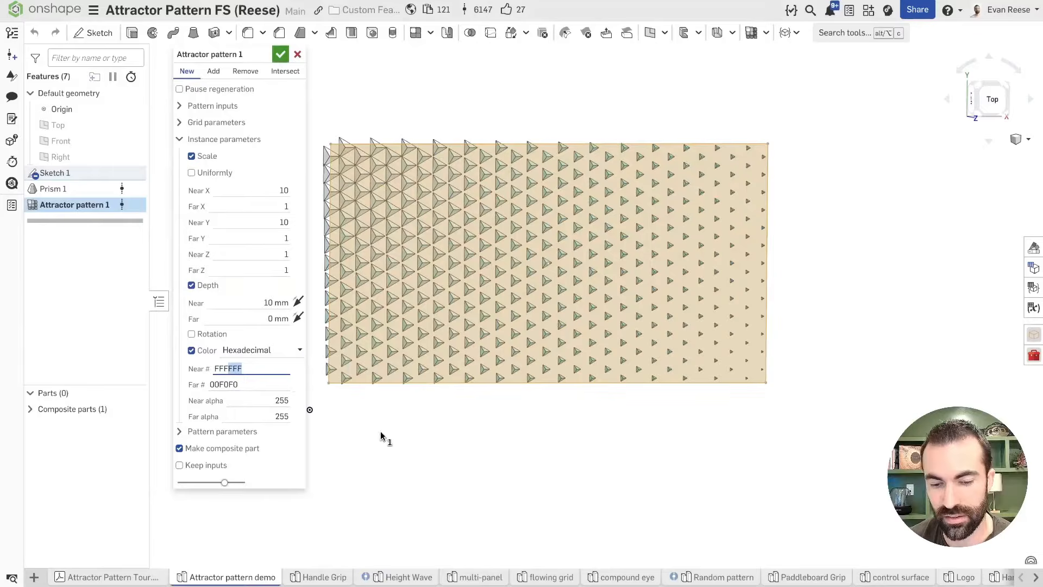
pyautogui.click(239, 350)
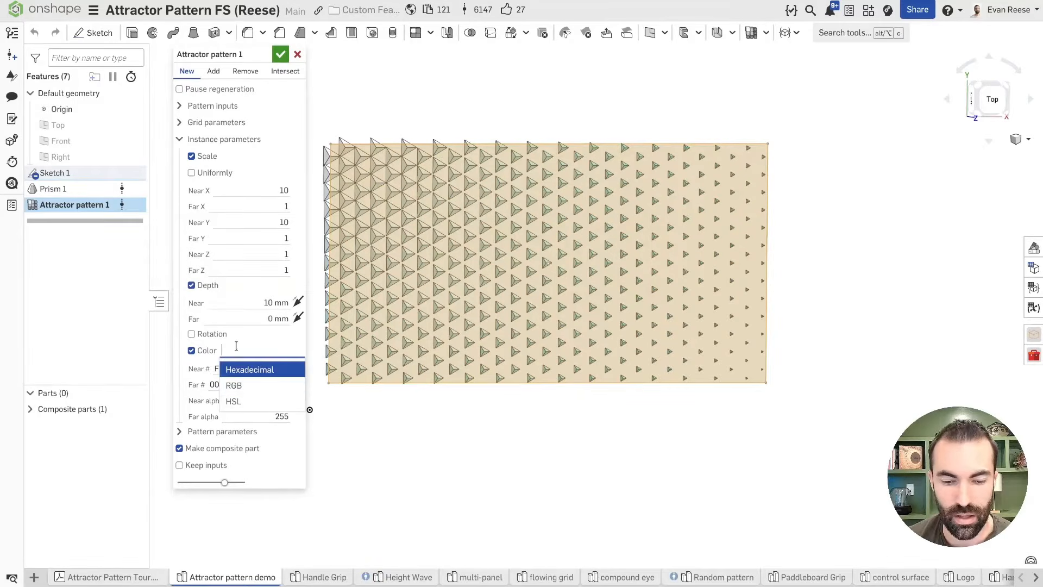
pyautogui.click(255, 387)
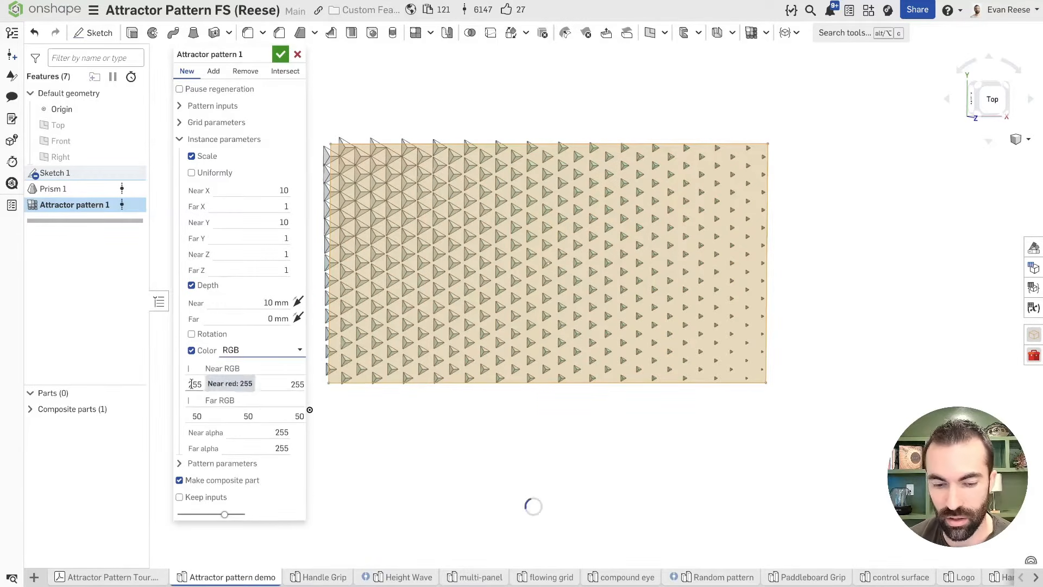
pyautogui.click(256, 350)
pyautogui.click(258, 402)
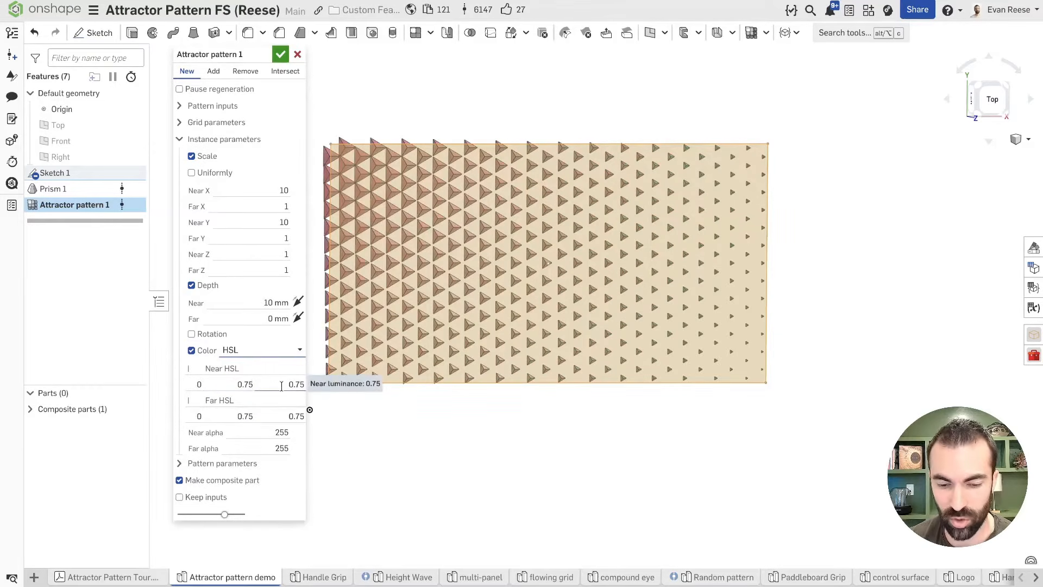
pyautogui.click(240, 353)
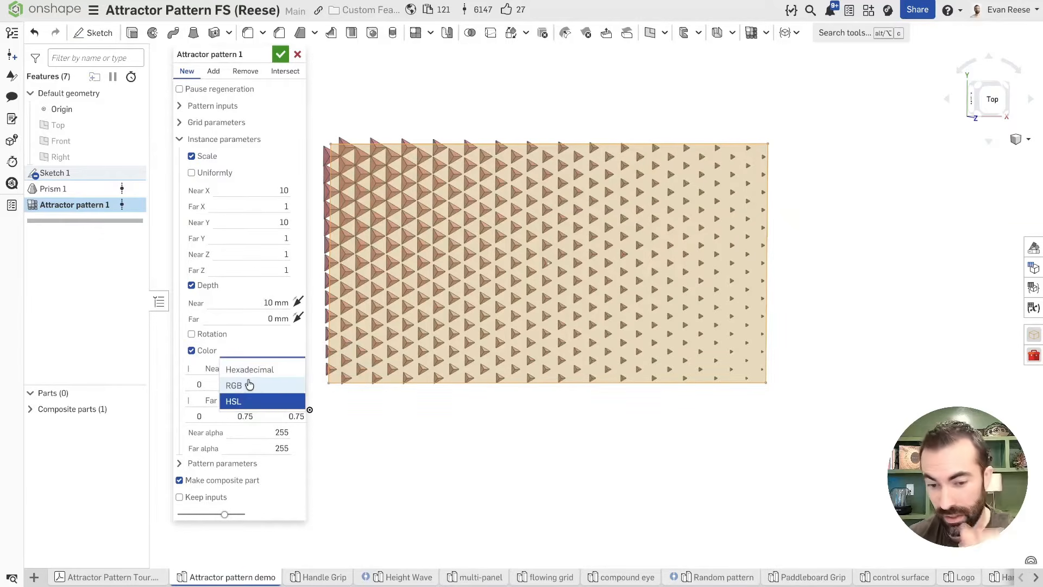
pyautogui.click(249, 369)
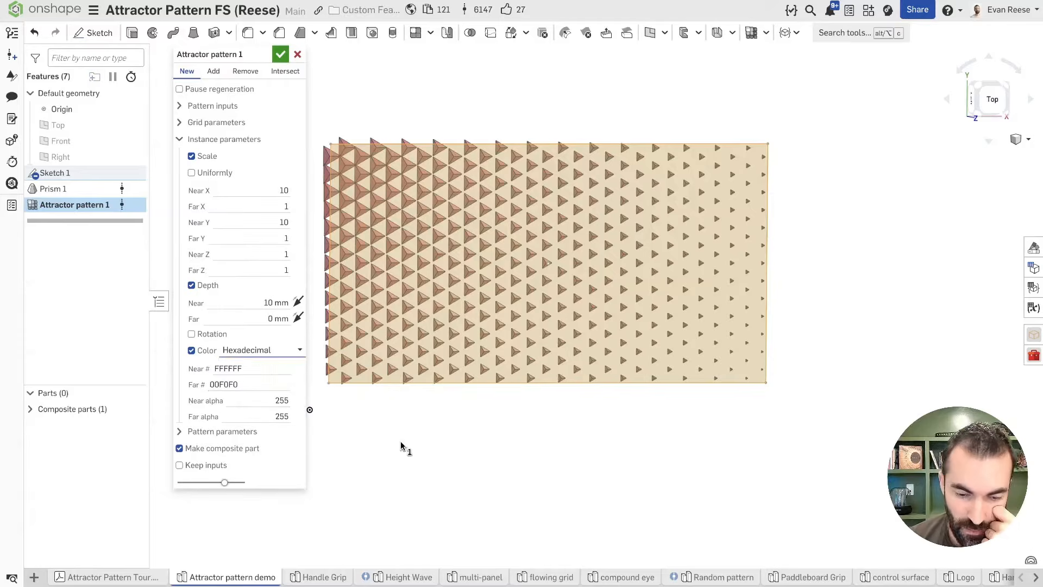
pyautogui.click(282, 54)
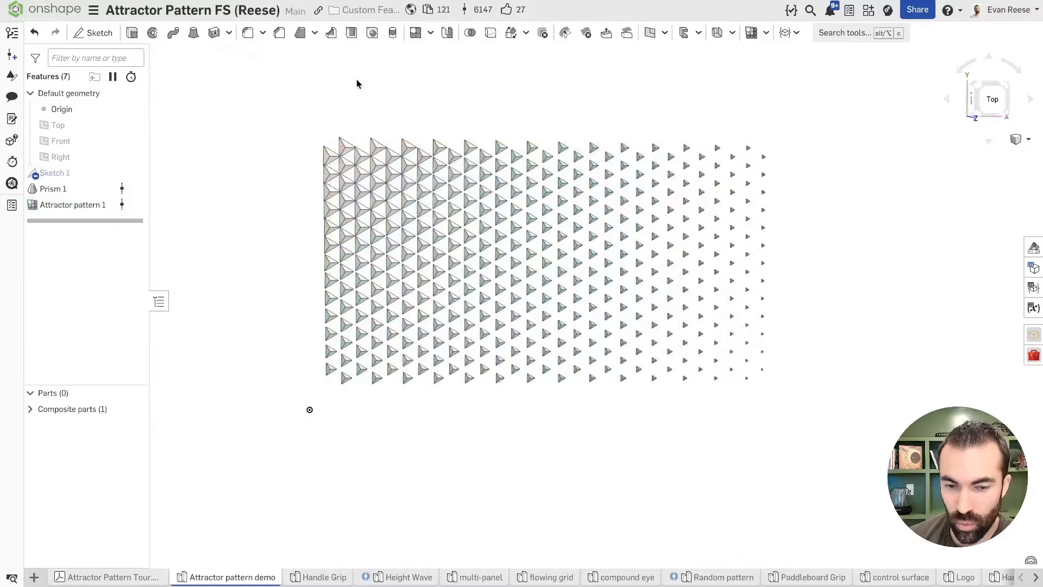
pyautogui.rightClick(327, 158)
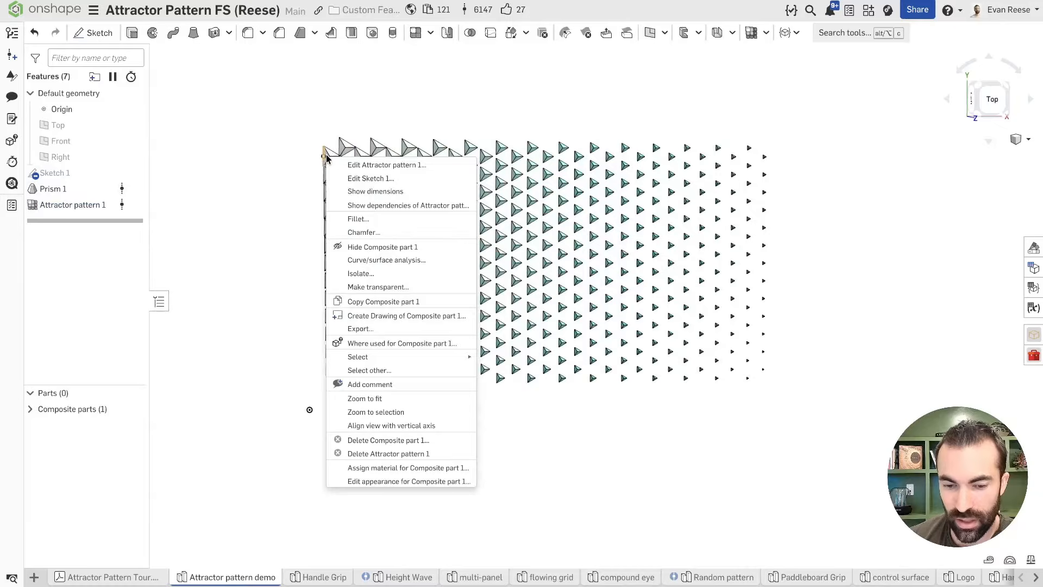
pyautogui.click(376, 468)
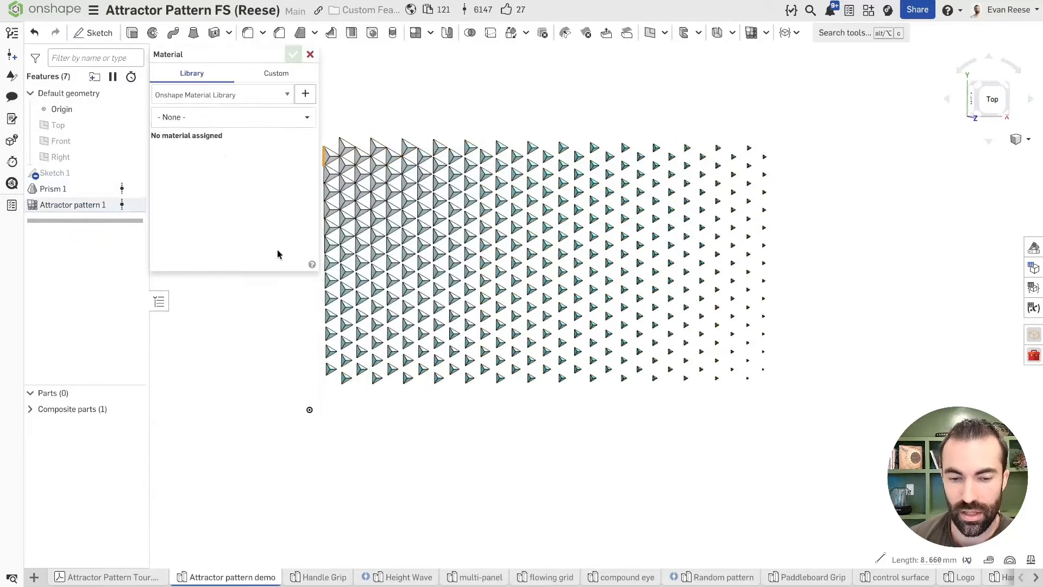
pyautogui.click(309, 54)
pyautogui.rightClick(331, 157)
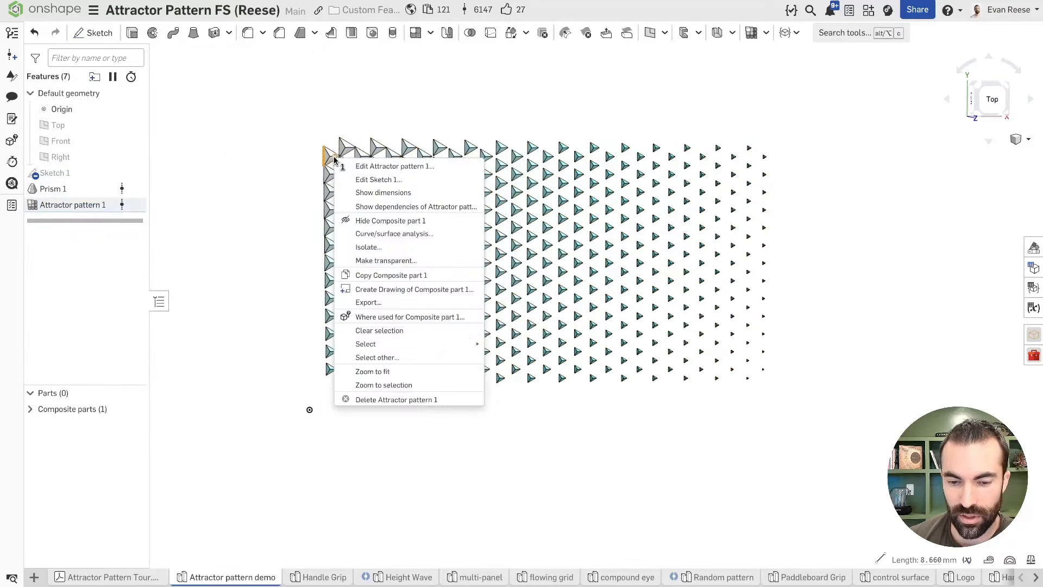
pyautogui.click(262, 333)
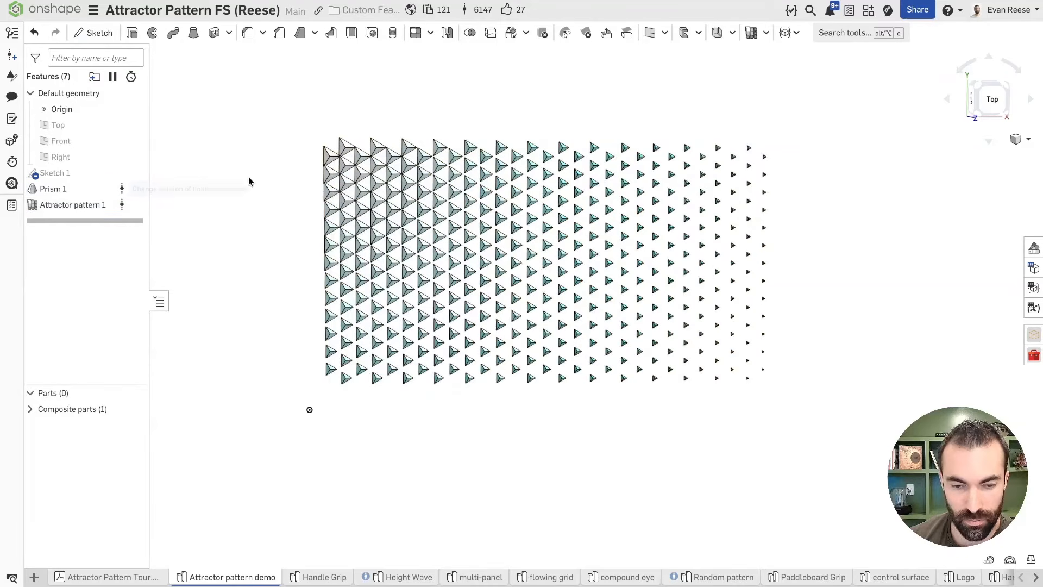
# - Open the appearance editor for the composite part of pyramids and move it clear of the pattern
pyautogui.scroll(5, 306, 165)
pyautogui.rightClick(374, 134)
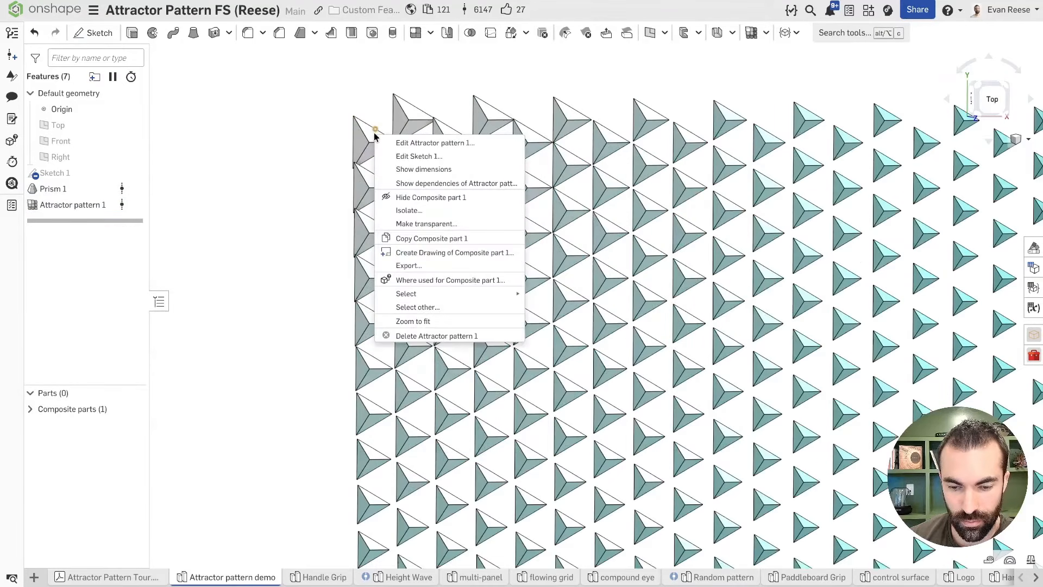
pyautogui.scroll(5, 374, 131)
pyautogui.rightClick(371, 133)
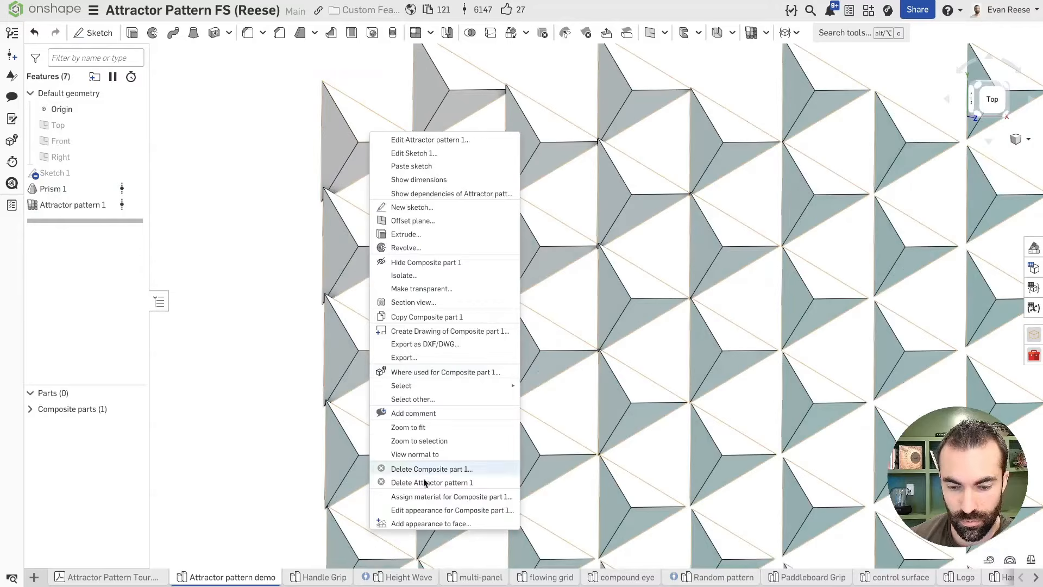
pyautogui.click(415, 511)
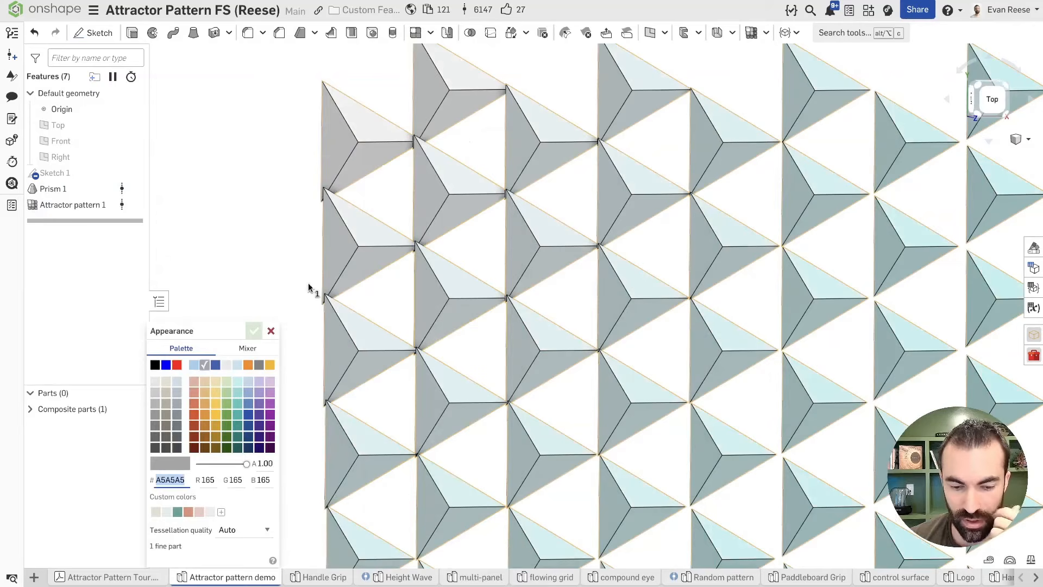
pyautogui.scroll(-5, 429, 277)
pyautogui.moveTo(208, 328); pyautogui.dragTo(281, 110)
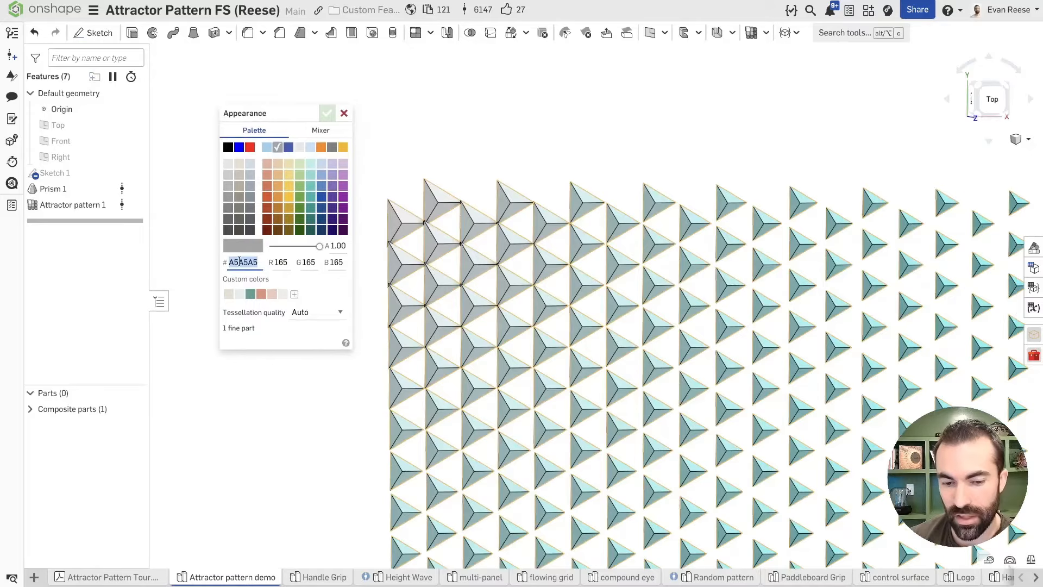
# - Try yellow FFC10E and purple 981FAC from the appearance palette to obtain their hexadecimal codes
pyautogui.click(290, 199)
pyautogui.click(239, 262)
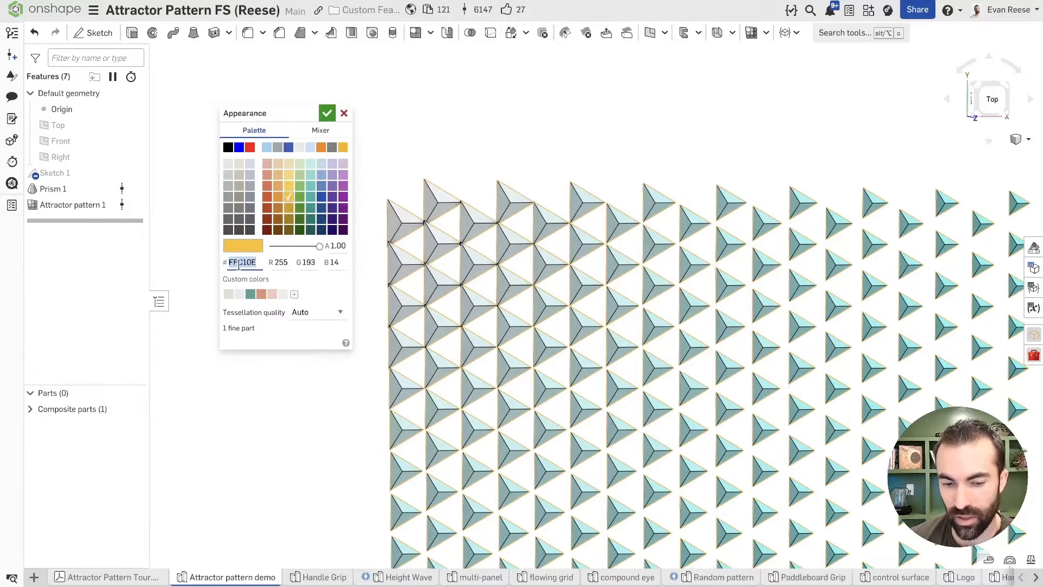
pyautogui.click(333, 206)
pyautogui.click(343, 197)
pyautogui.click(243, 263)
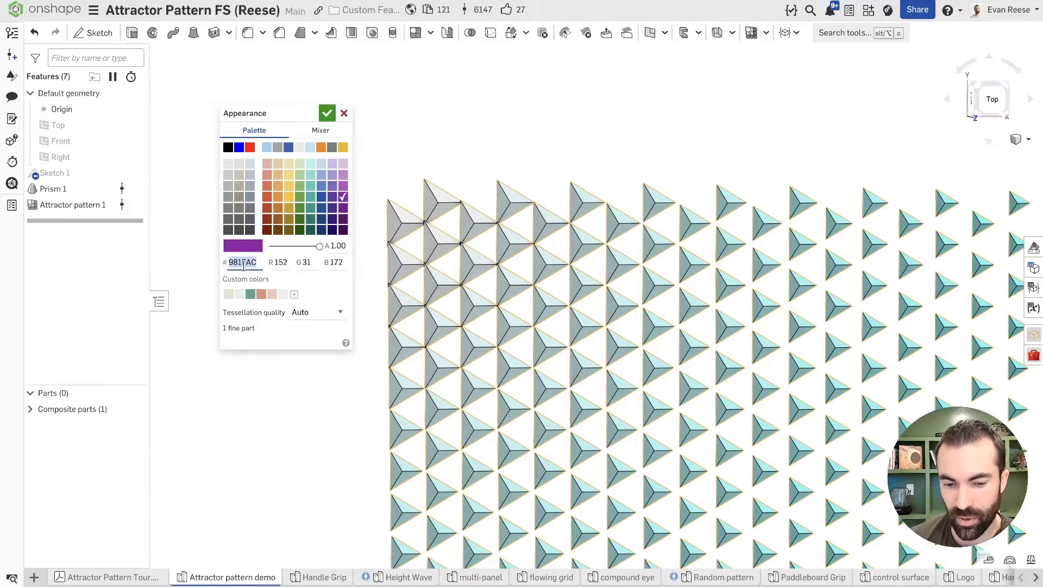
# - Mix a muted purple, 5A427F, as a source for a hexadecimal code and discard the appearance change
pyautogui.click(324, 136)
pyautogui.moveTo(277, 175)
pyautogui.mouseDown()
pyautogui.moveTo(247, 154)
pyautogui.moveTo(276, 150)
pyautogui.moveTo(290, 180)
pyautogui.moveTo(342, 169)
pyautogui.moveTo(341, 205)
pyautogui.mouseUp()
pyautogui.click(282, 221)
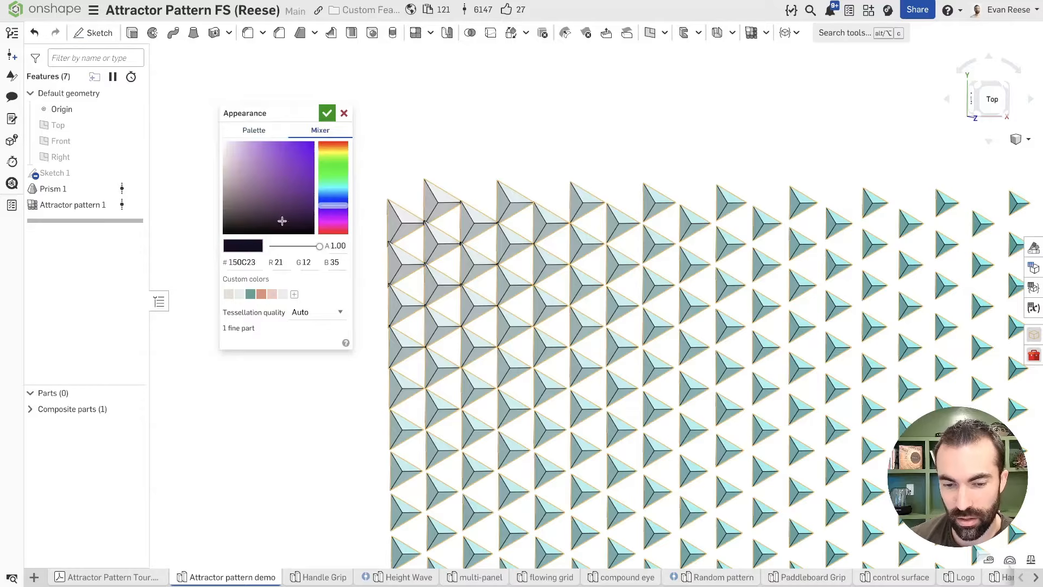
pyautogui.click(267, 187)
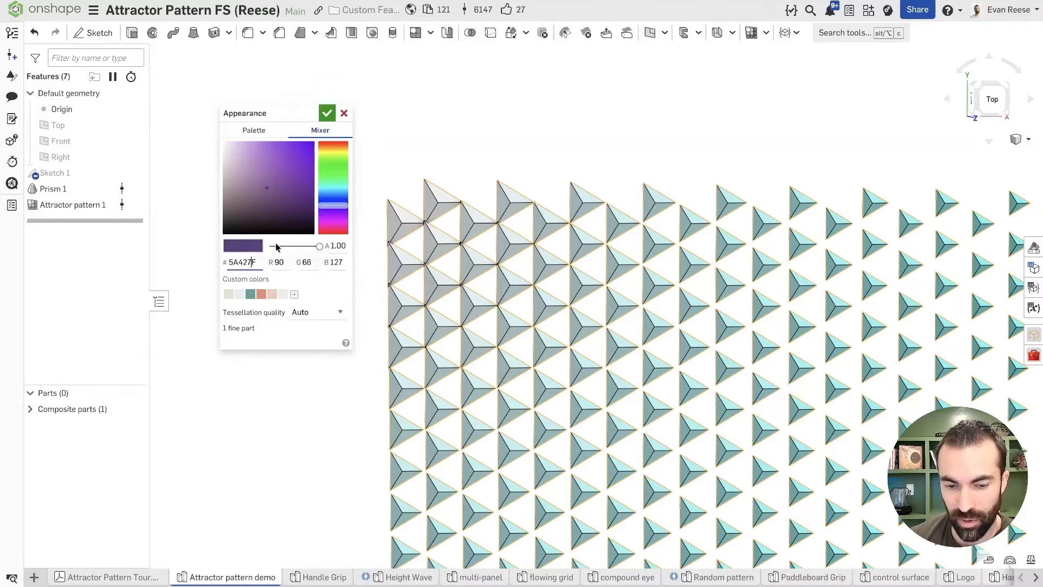
pyautogui.click(239, 264)
pyautogui.click(343, 113)
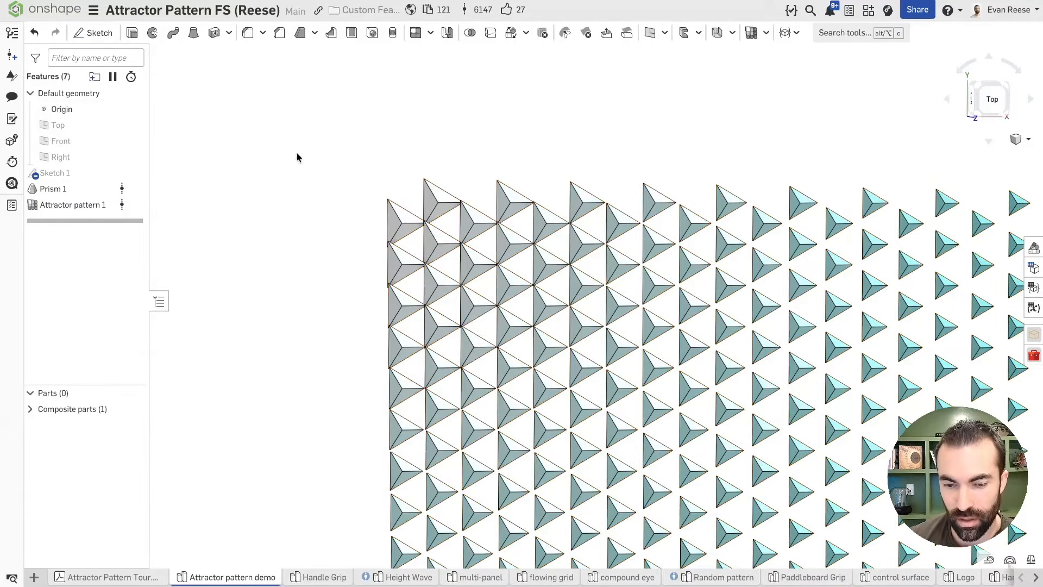
# - Reopen the Attractor pattern feature and disable the instance color
pyautogui.doubleClick(87, 204)
pyautogui.scroll(-5, 370, 389)
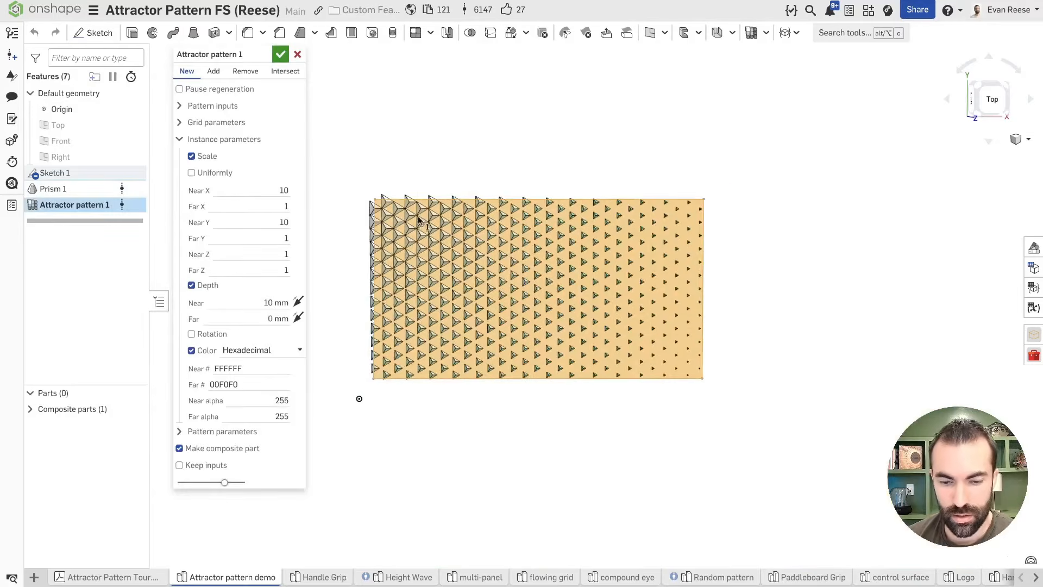
pyautogui.scroll(1, 458, 206)
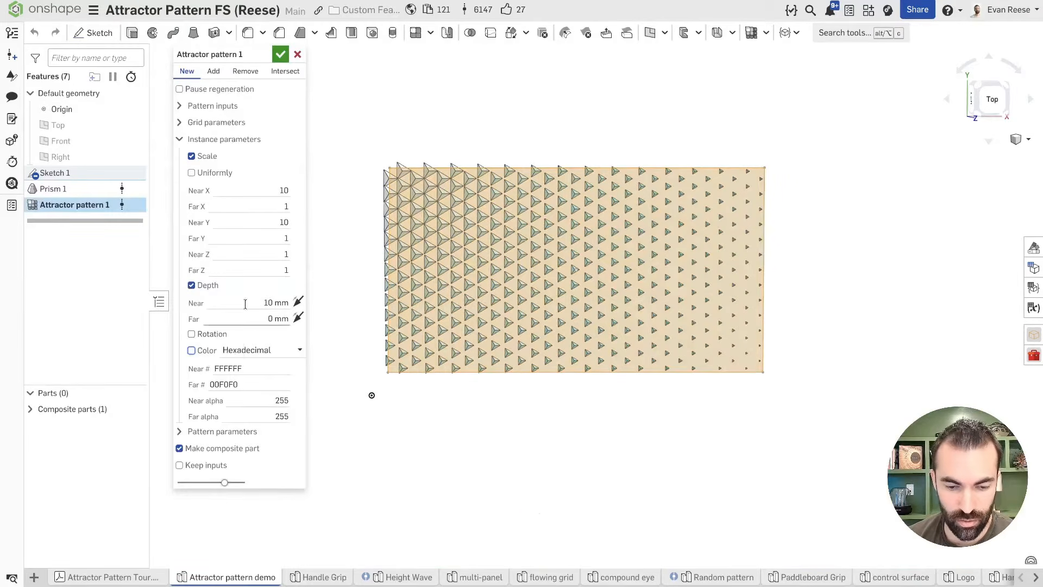
pyautogui.click(191, 351)
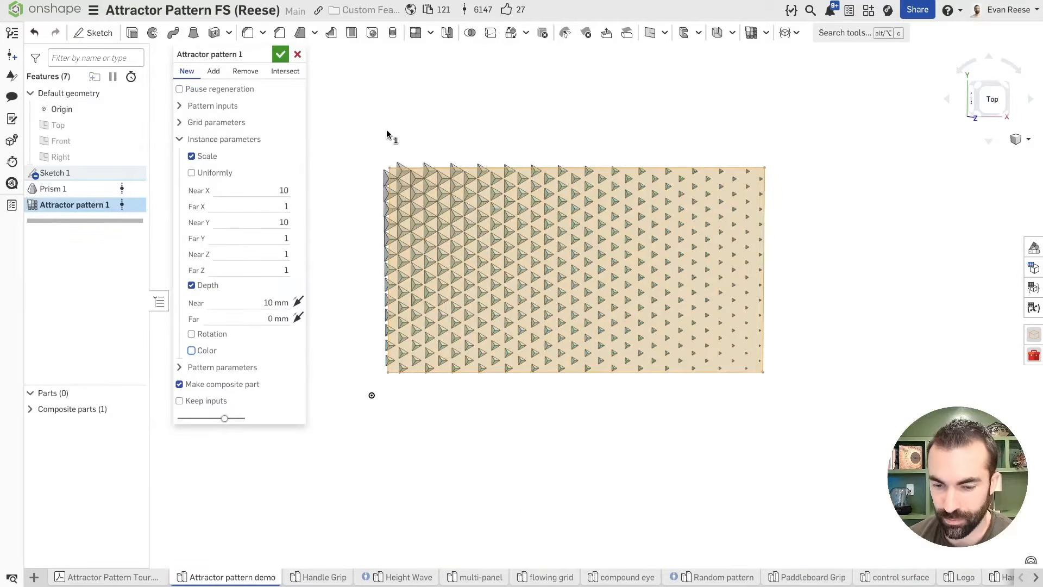
# - Try a near depth of 100 mm, examine the pyramids' offset from the sketch rectangle, and restore the near depth to 10 mm
pyautogui.moveTo(365, 205); pyautogui.dragTo(370, 175, button='right')
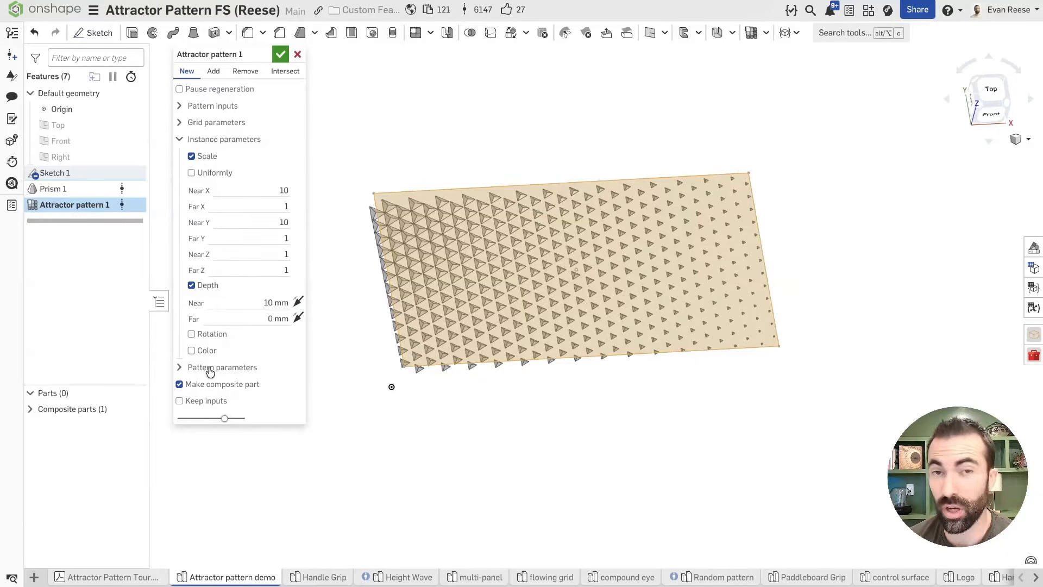
pyautogui.click(248, 300)
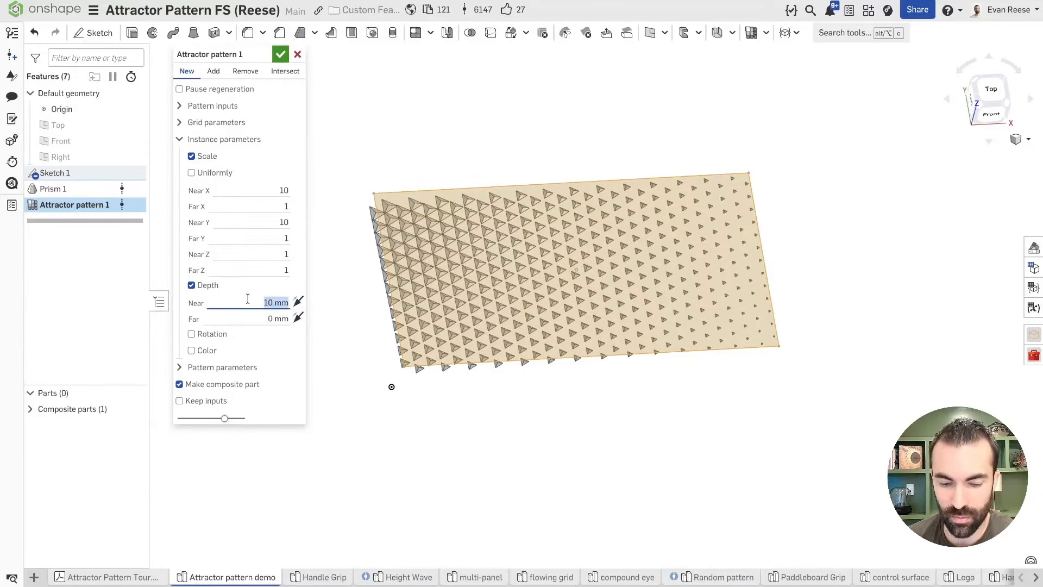
pyautogui.write('100')
pyautogui.press('Return')
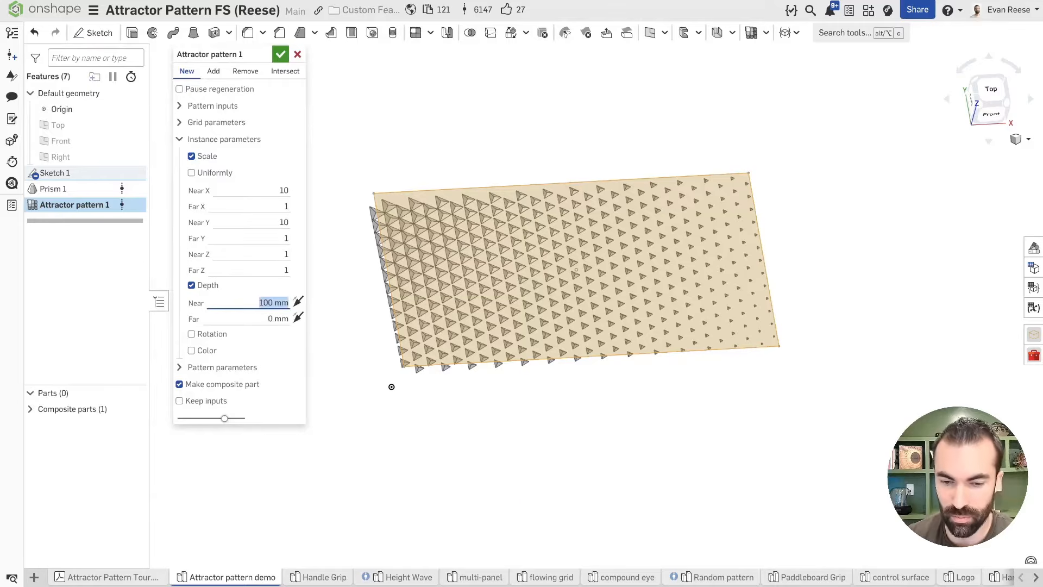
pyautogui.moveTo(380, 299); pyautogui.dragTo(473, 290, button='right')
pyautogui.moveTo(473, 290); pyautogui.dragTo(524, 276, button='middle')
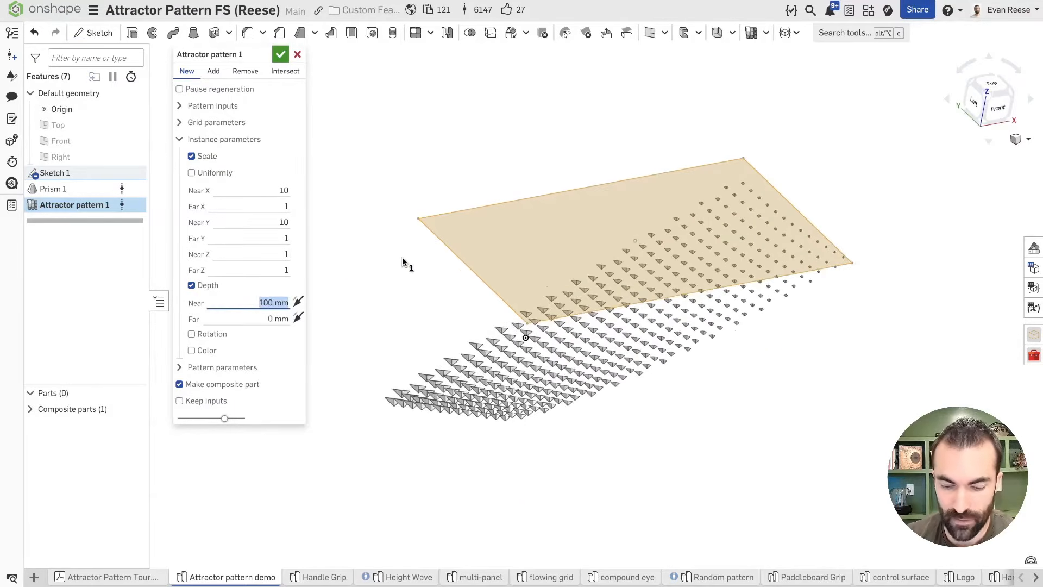
pyautogui.write('10')
pyautogui.press('Return')
# - Enable Range in the pattern parameters and set the far range to 150 mm
pyautogui.click(181, 139)
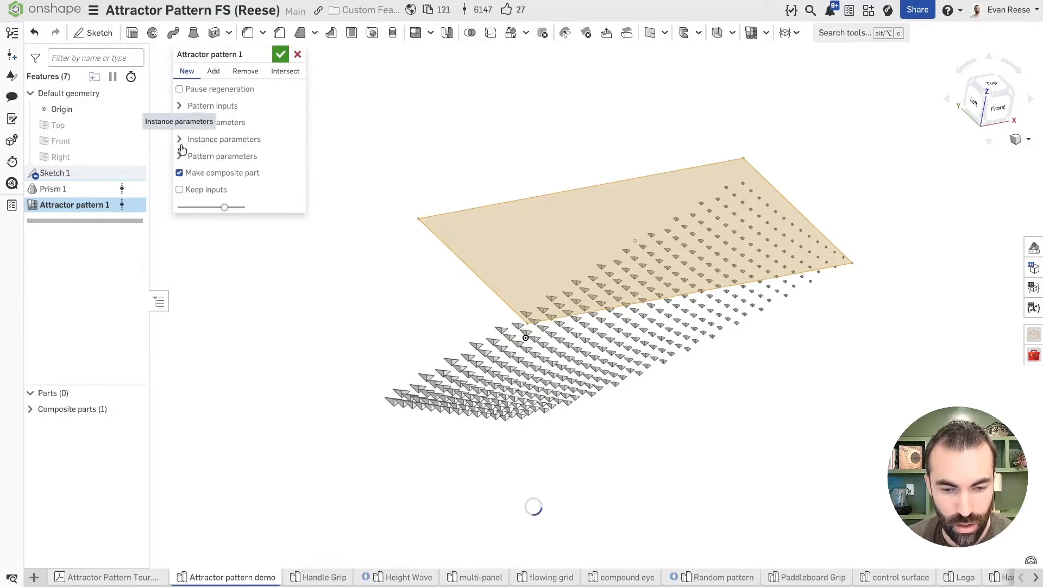
pyautogui.click(180, 155)
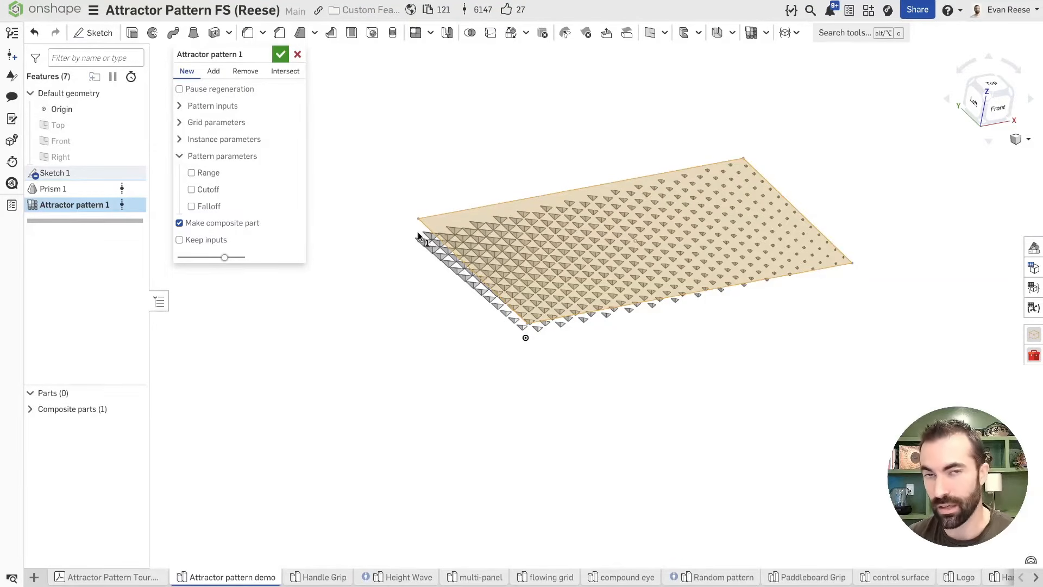
pyautogui.moveTo(575, 150); pyautogui.dragTo(463, 175, button='right')
pyautogui.click(208, 173)
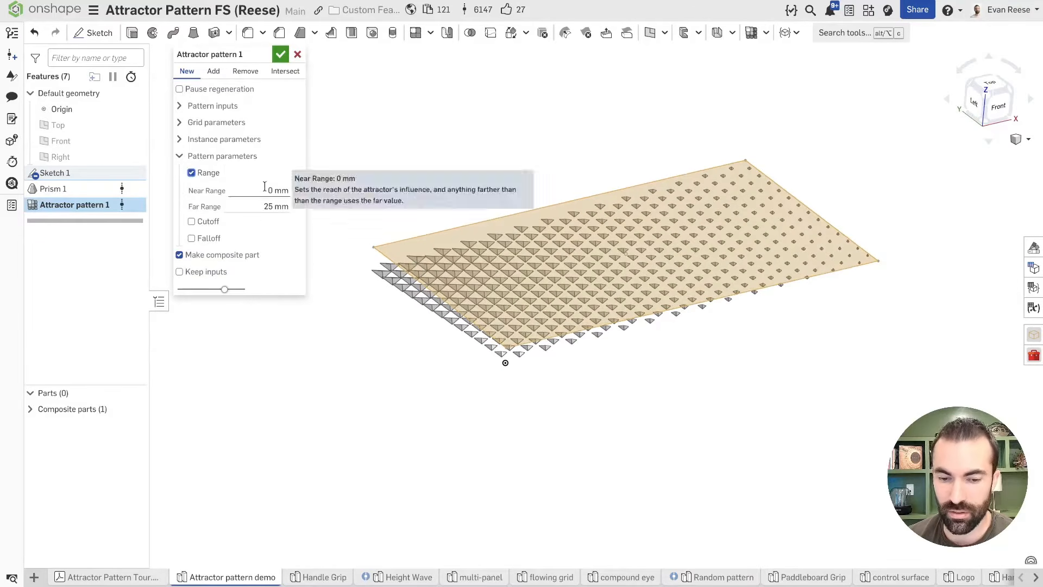
pyautogui.click(254, 202)
pyautogui.write('150')
pyautogui.press('Return')
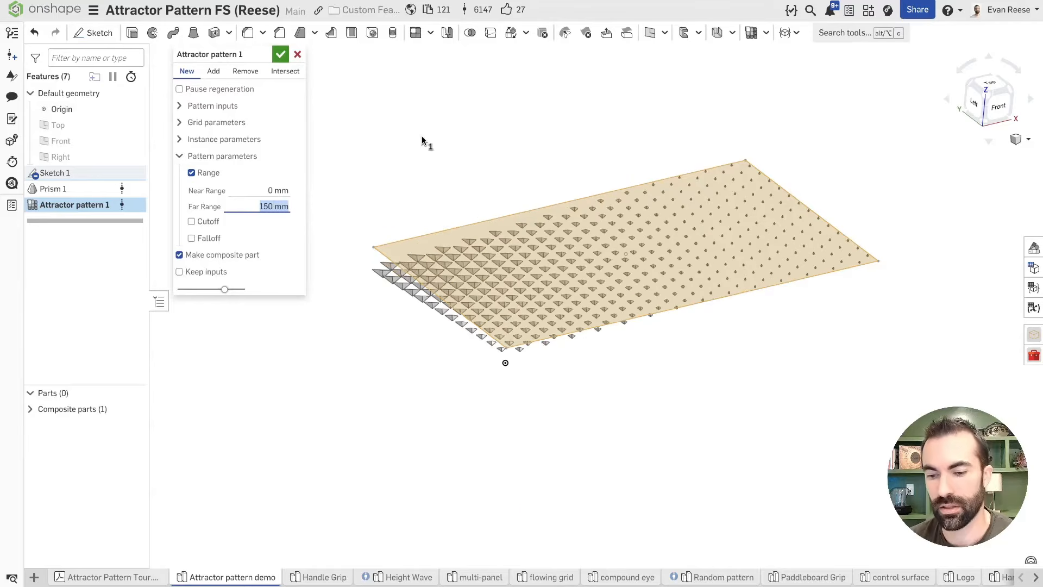
pyautogui.moveTo(422, 137); pyautogui.dragTo(418, 155, button='right')
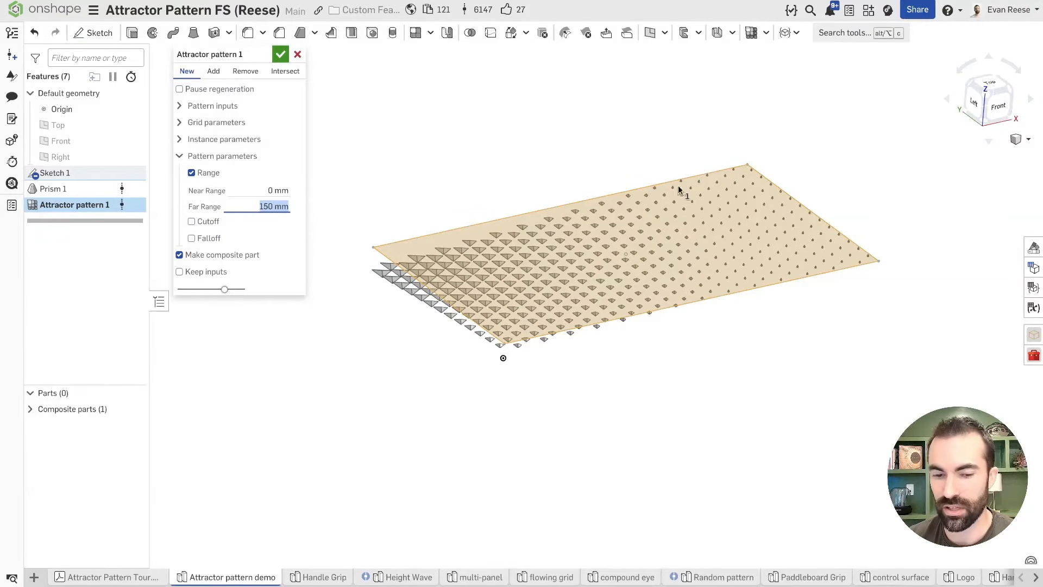
# - Review the instance scale and depth settings, and set the near range to 50 mm
pyautogui.click(176, 140)
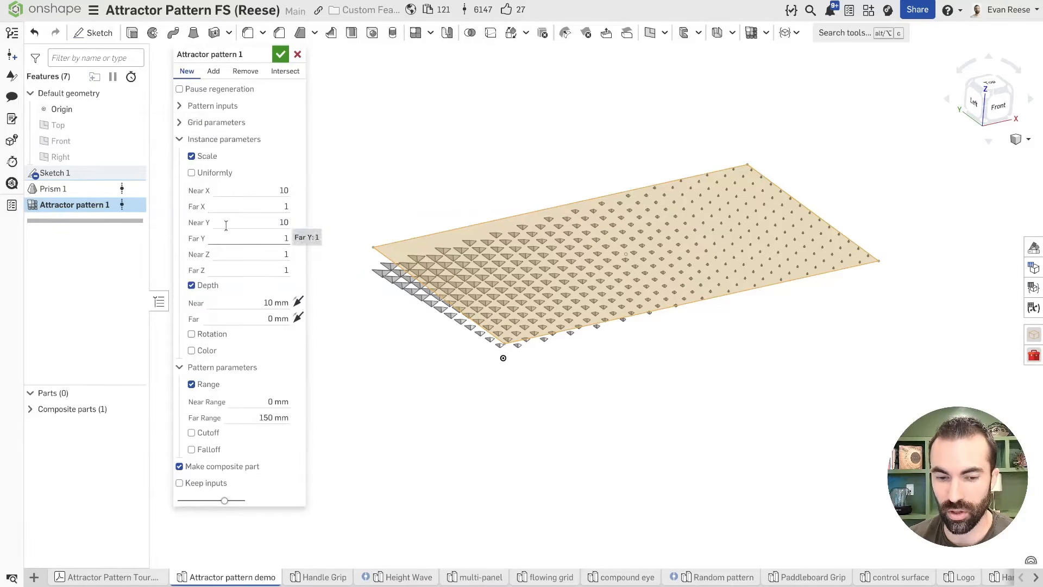
pyautogui.click(181, 139)
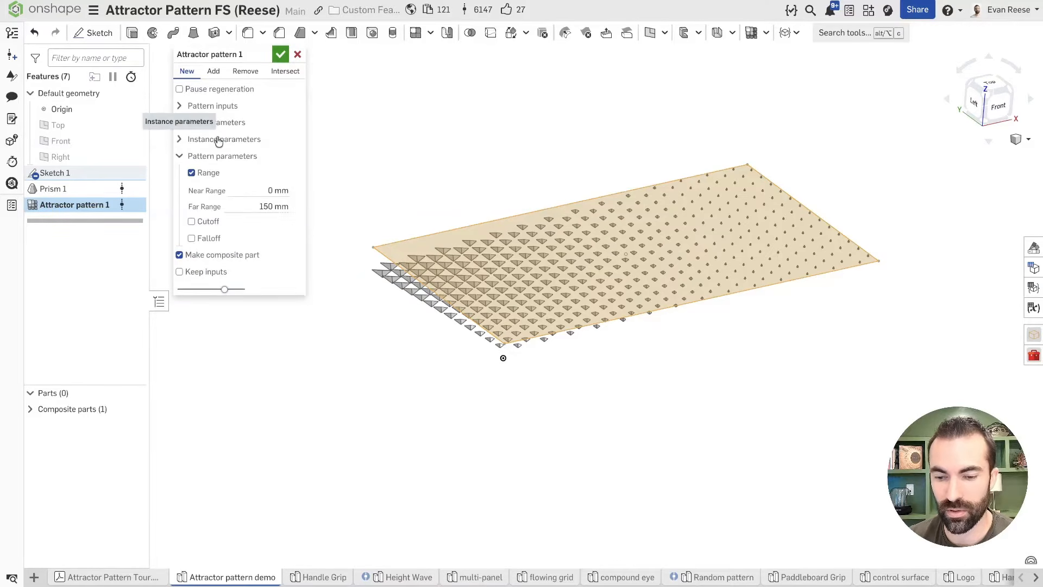
pyautogui.click(256, 188)
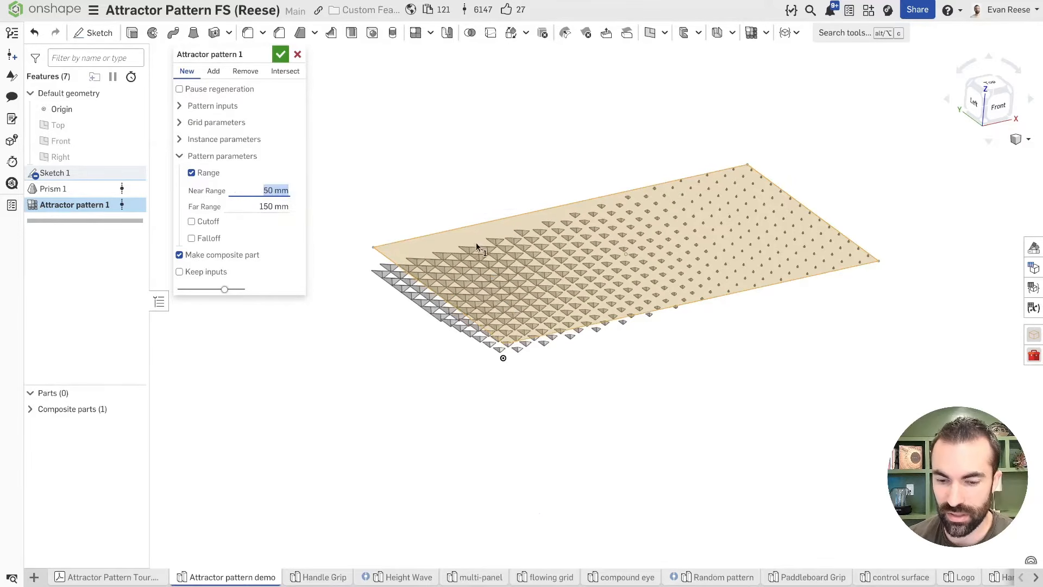
# - Try a near depth of 100 mm in the instance parameters, with the range of 50 to 150 mm still active
pyautogui.moveTo(476, 246); pyautogui.dragTo(478, 234, button='right')
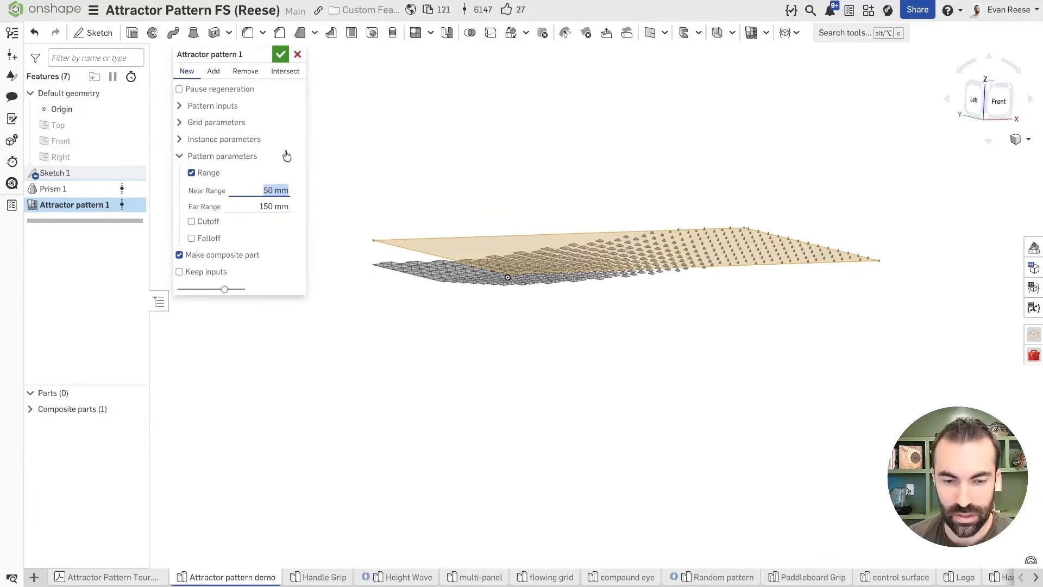
pyautogui.click(180, 139)
pyautogui.click(274, 303)
pyautogui.write('1')
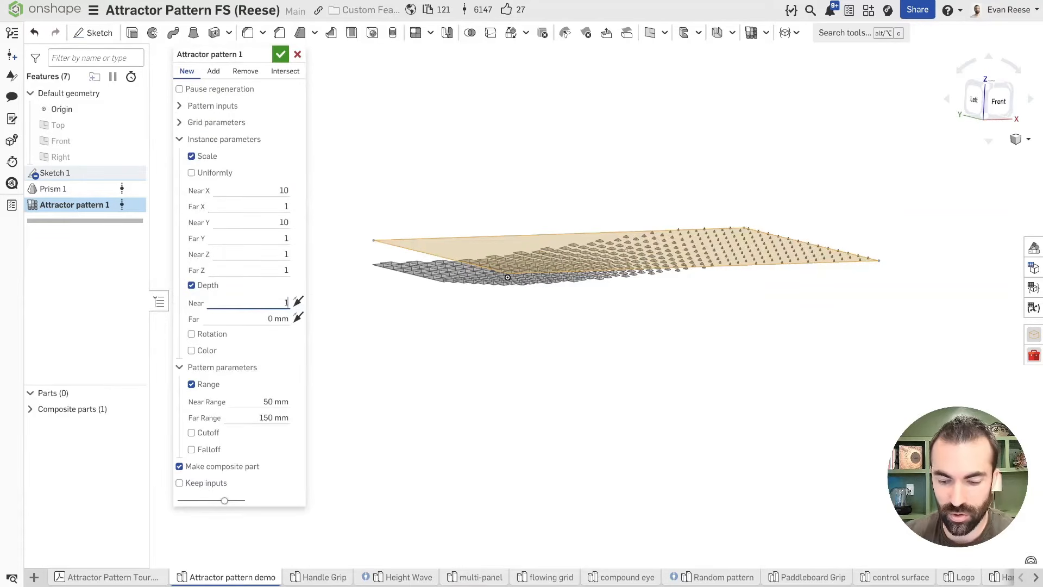
pyautogui.write('00')
pyautogui.press('Return')
pyautogui.moveTo(412, 168); pyautogui.dragTo(434, 143, button='right')
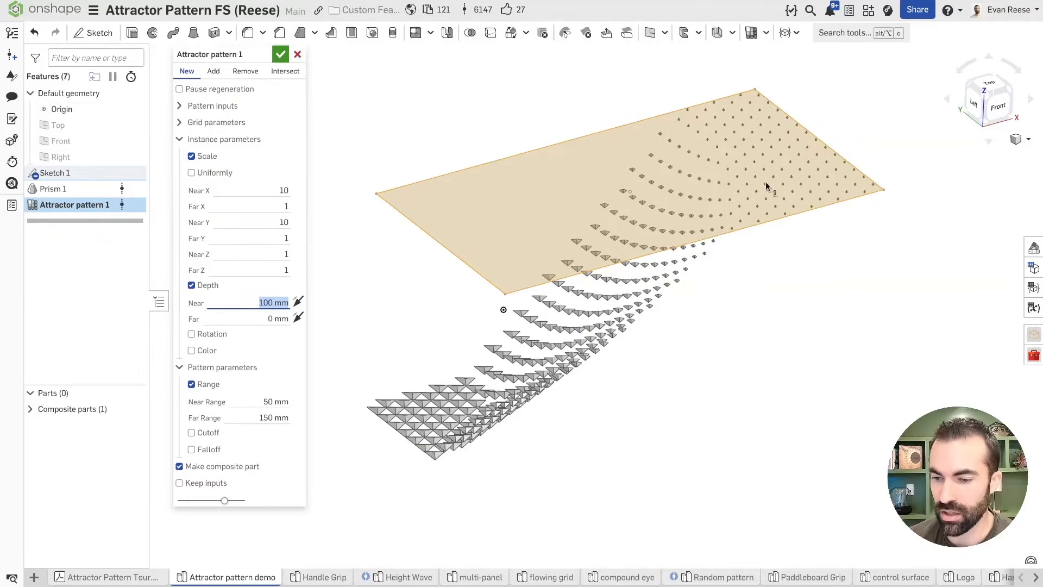
# - Examine how the near and far range affect the pyramids' depth and scale, and disable Range in the pattern parameters
pyautogui.click(256, 417)
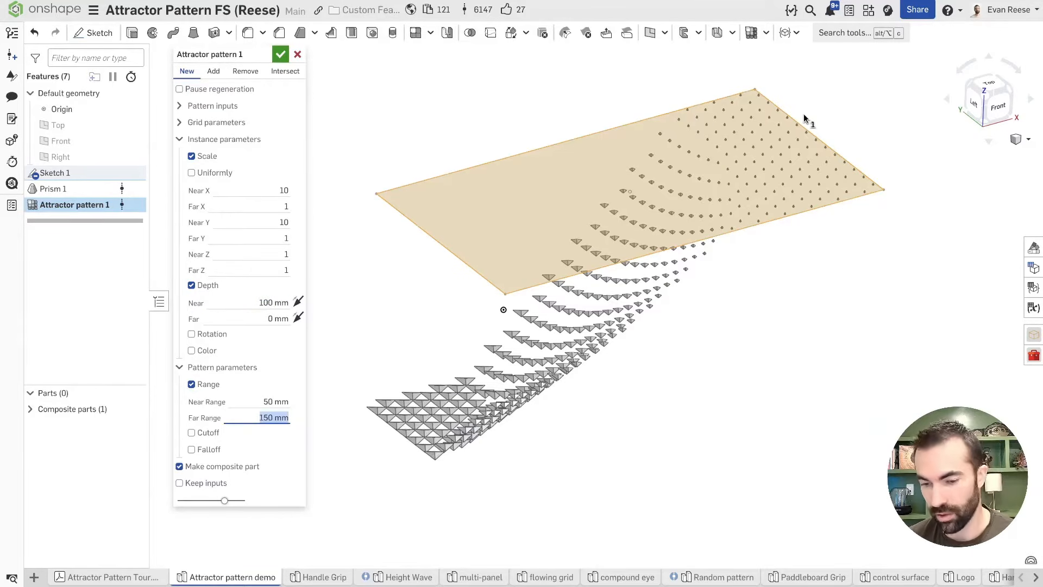
pyautogui.moveTo(424, 131); pyautogui.dragTo(441, 349, button='right')
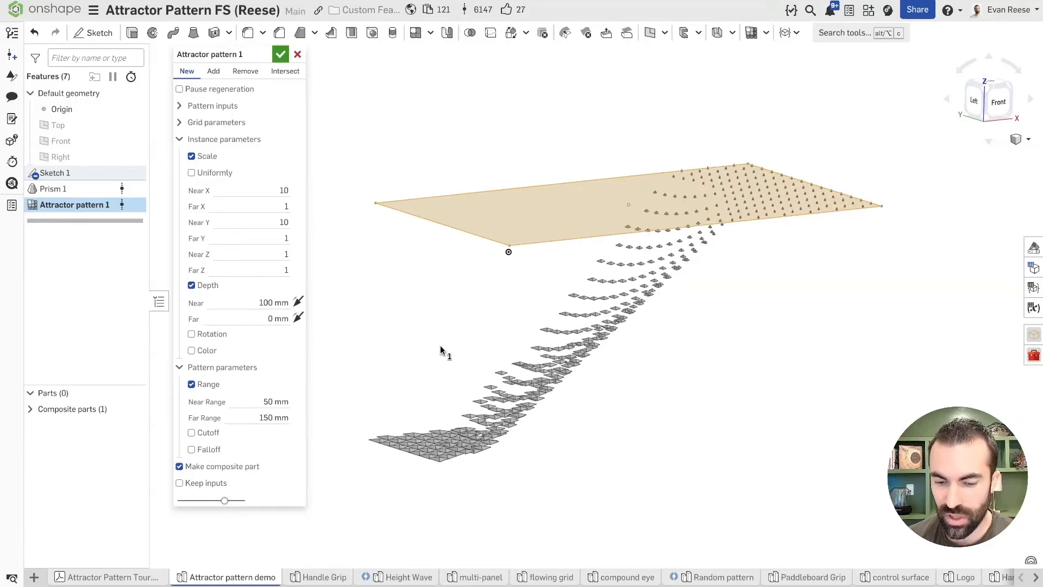
pyautogui.moveTo(599, 252); pyautogui.dragTo(604, 195, button='middle')
pyautogui.scroll(-2, 605, 197)
pyautogui.moveTo(604, 197); pyautogui.dragTo(609, 206, button='right')
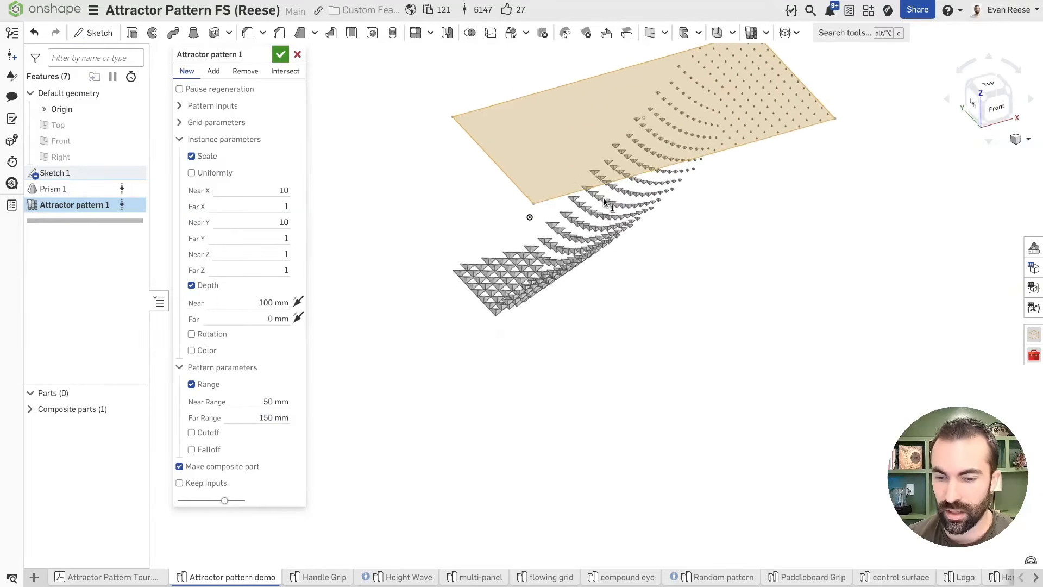
pyautogui.moveTo(608, 205); pyautogui.dragTo(591, 248, button='middle')
pyautogui.click(217, 390)
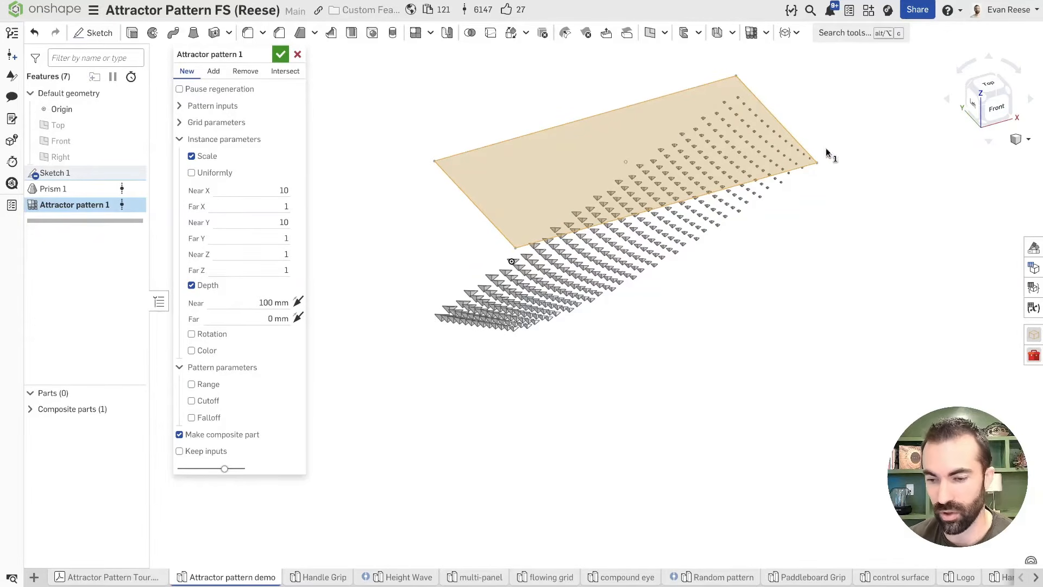
# - Try a cutoff of 150 mm in the pattern parameters, inspect the trimmed pattern, and disable the cutoff again
pyautogui.click(191, 401)
pyautogui.click(263, 397)
pyautogui.write('150')
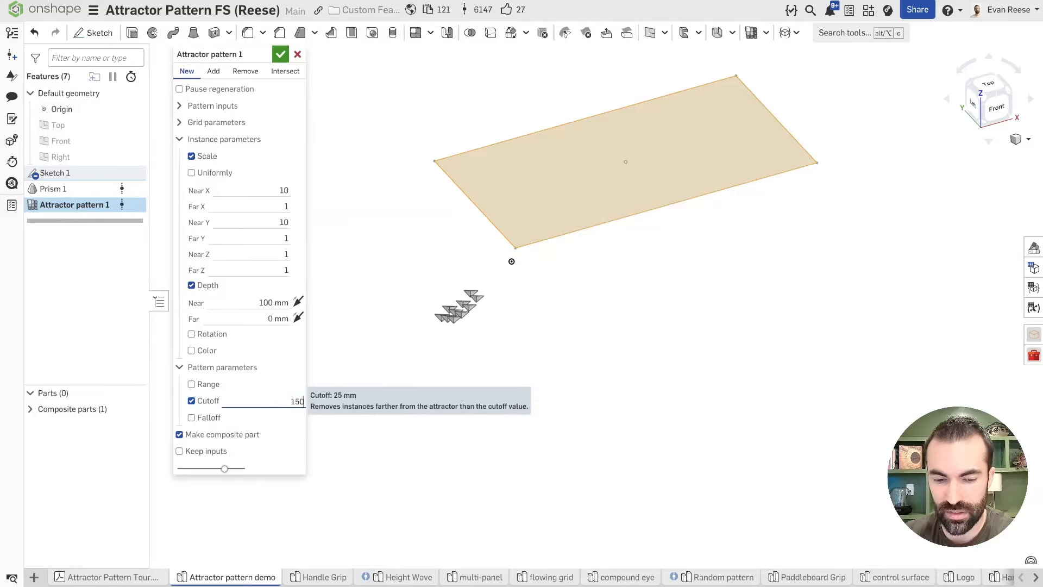
pyautogui.press('Return')
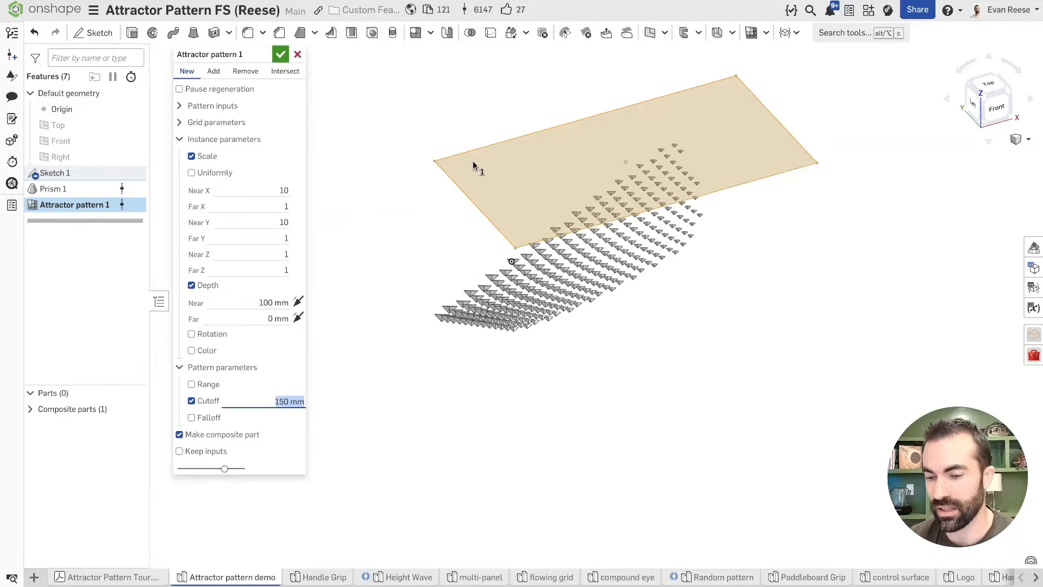
pyautogui.moveTo(479, 205)
pyautogui.mouseDown(button='right')
pyautogui.moveTo(500, 208)
pyautogui.moveTo(485, 201)
pyautogui.mouseUp(button='right')
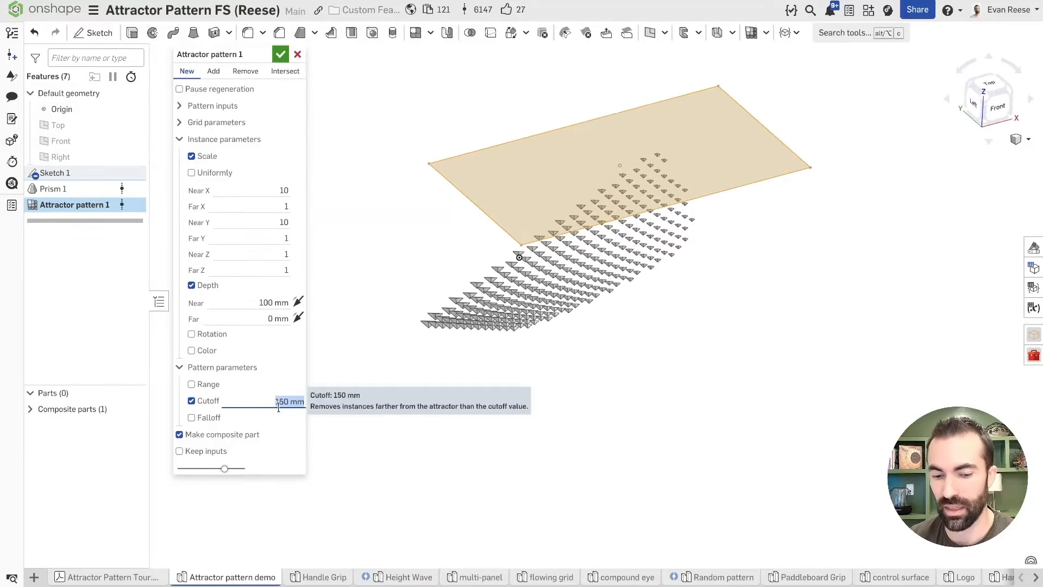
pyautogui.click(191, 400)
# - Examine the pyramids' depth profile from the side and enable the Wave falloff in the pattern parameters
pyautogui.moveTo(399, 219); pyautogui.dragTo(415, 255, button='right')
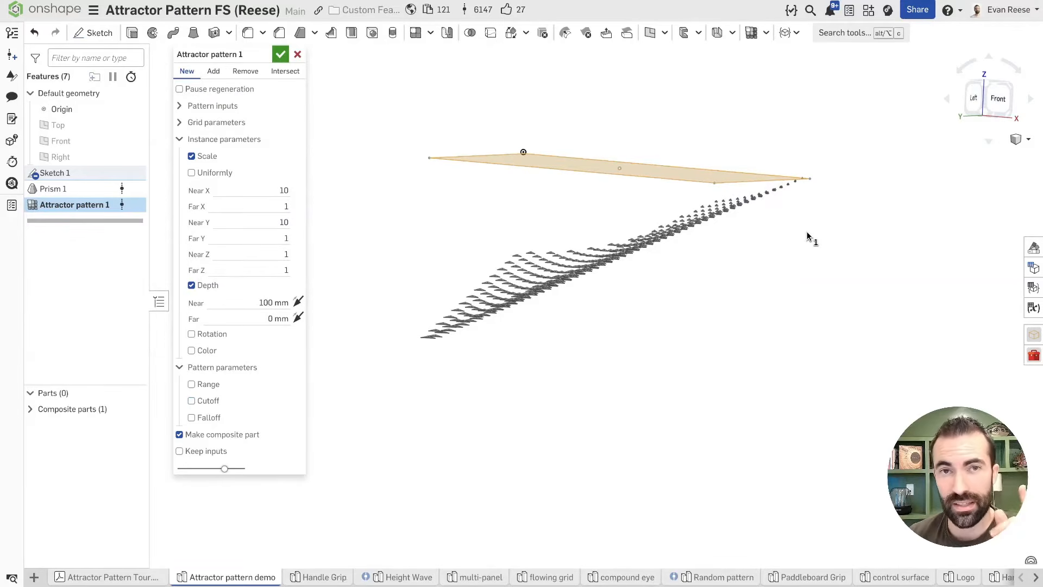
pyautogui.moveTo(794, 235); pyautogui.dragTo(799, 200, button='right')
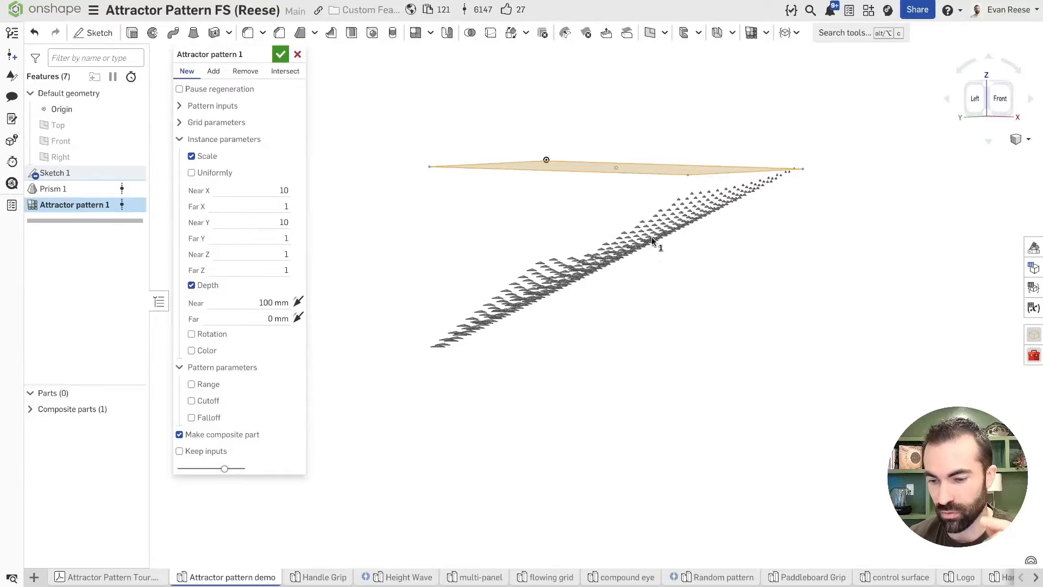
pyautogui.moveTo(539, 264); pyautogui.dragTo(480, 288, button='right')
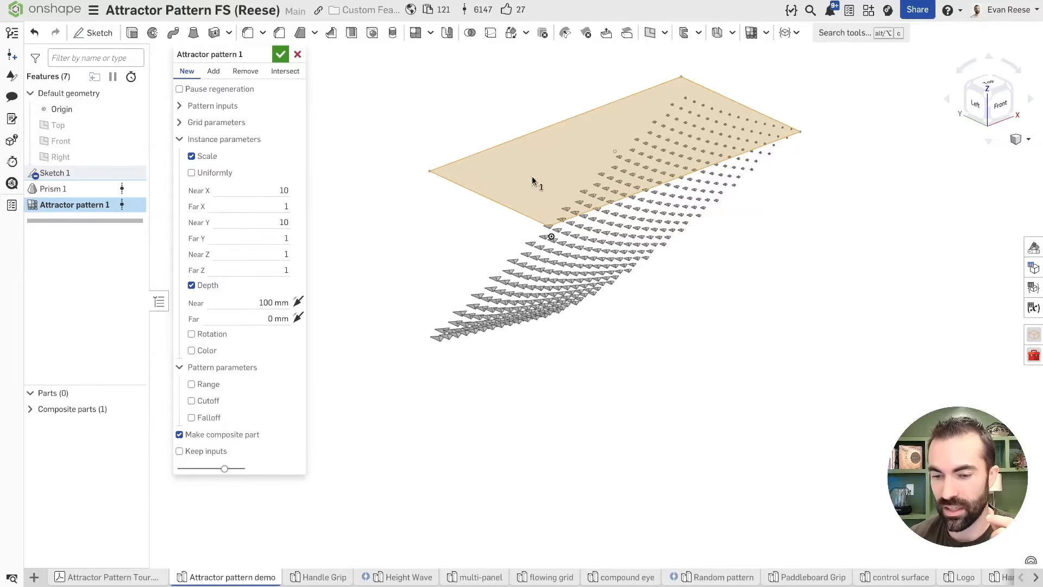
pyautogui.moveTo(651, 230); pyautogui.dragTo(650, 194, button='right')
pyautogui.moveTo(543, 291); pyautogui.dragTo(545, 300, button='right')
pyautogui.moveTo(661, 305); pyautogui.dragTo(663, 310, button='right')
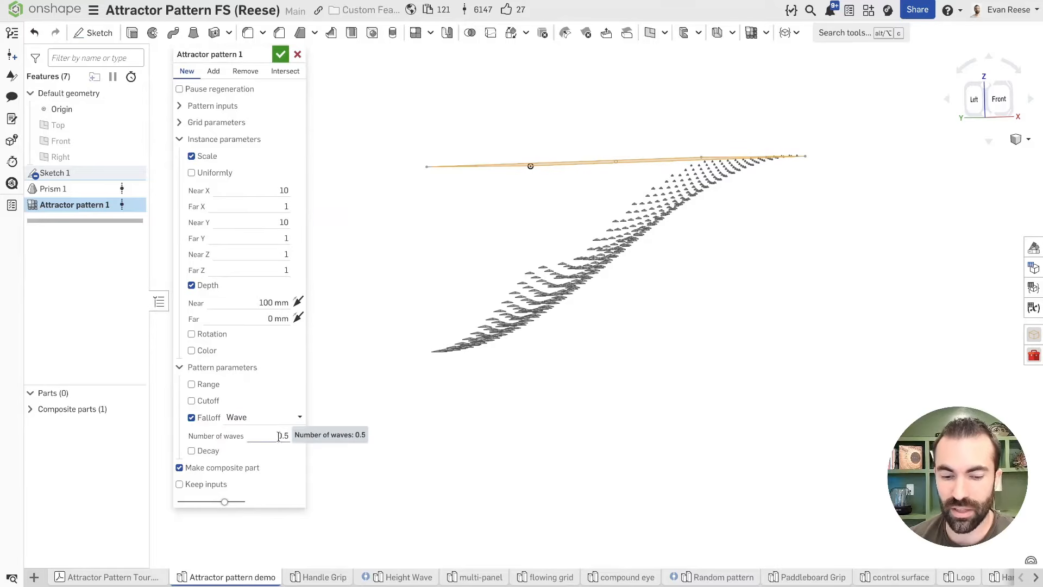
# - Set the near depth of the instances to 10 mm
pyautogui.click(240, 302)
pyautogui.write('100')
pyautogui.press('BackSpace')
pyautogui.press('Return')
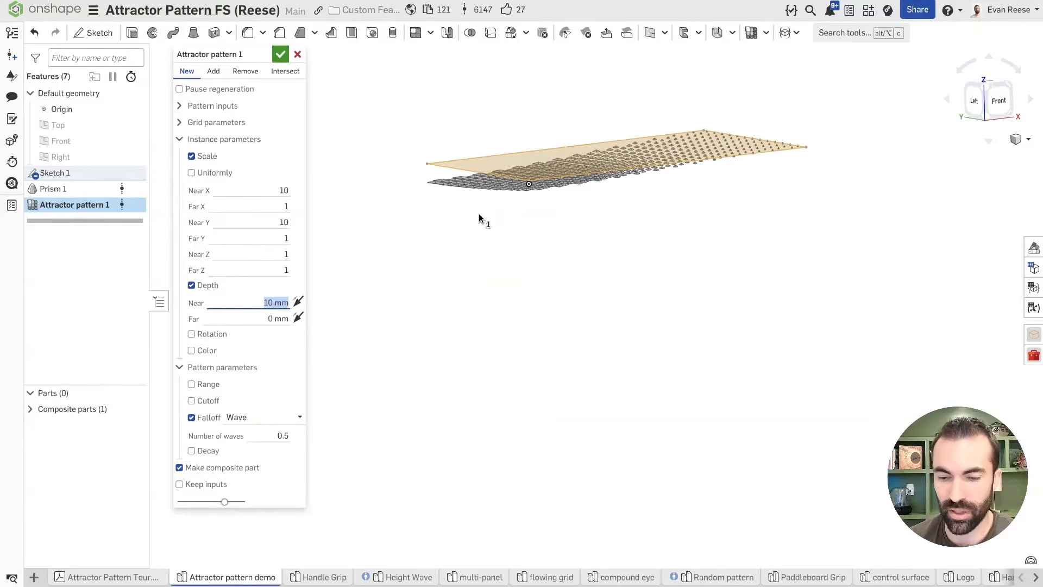
pyautogui.moveTo(553, 185); pyautogui.dragTo(570, 208, button='right')
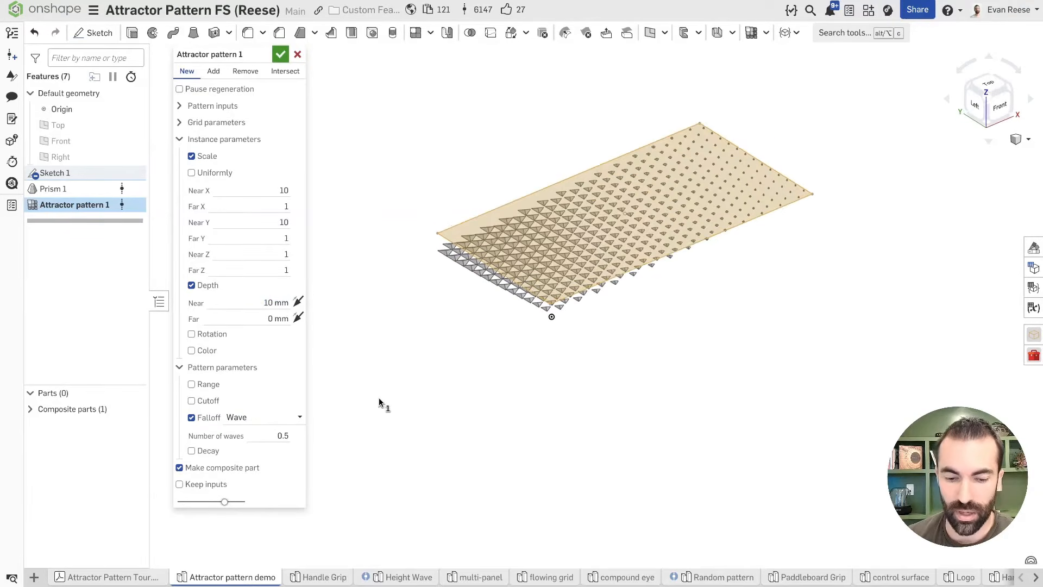
# - Try the wave falloff with 1 wave and with 2 waves across the pattern
pyautogui.click(268, 436)
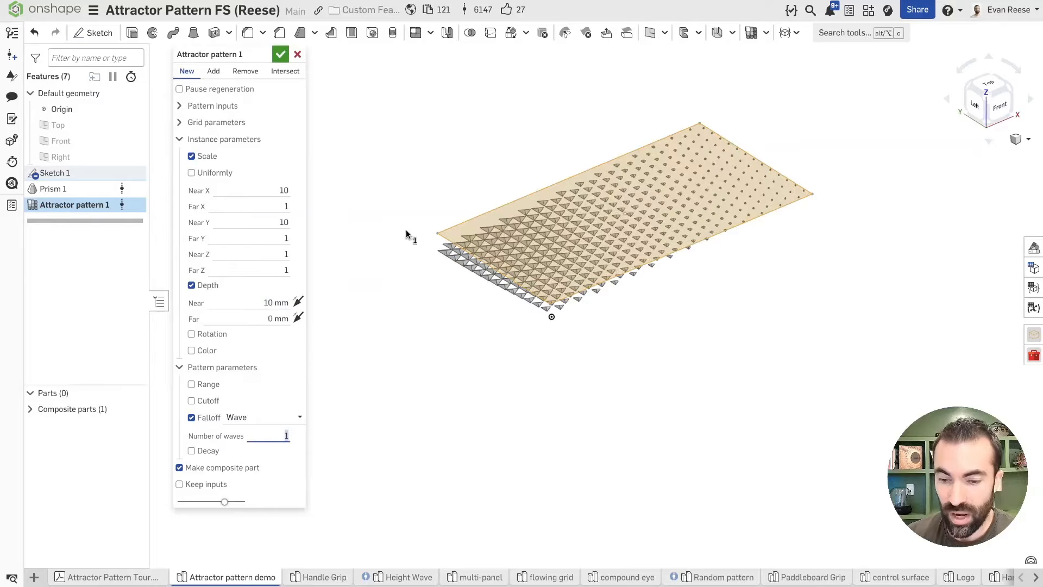
pyautogui.scroll(3, 547, 145)
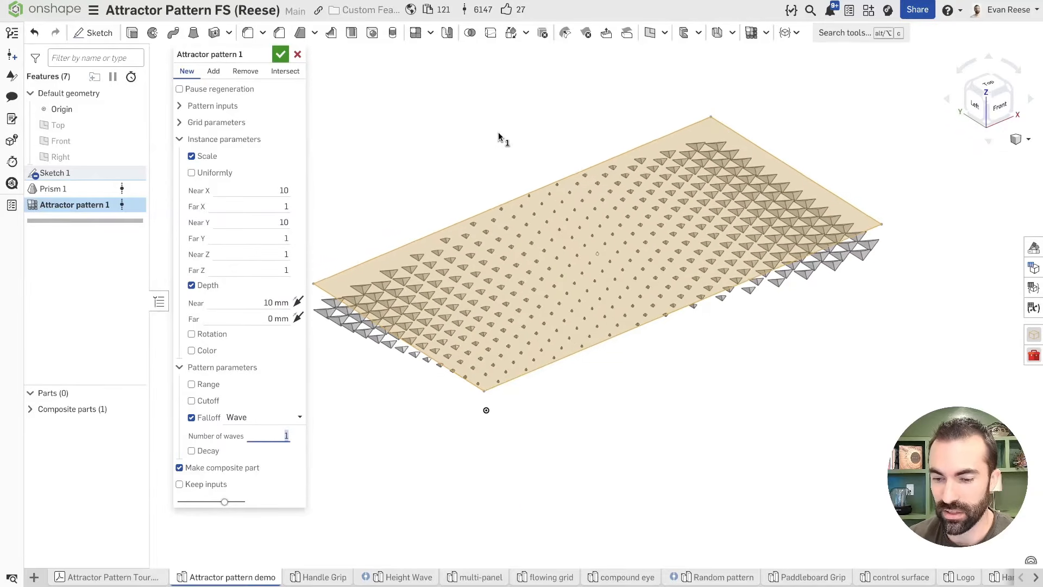
pyautogui.moveTo(498, 137); pyautogui.dragTo(481, 141, button='right')
pyautogui.moveTo(481, 141); pyautogui.dragTo(532, 134, button='middle')
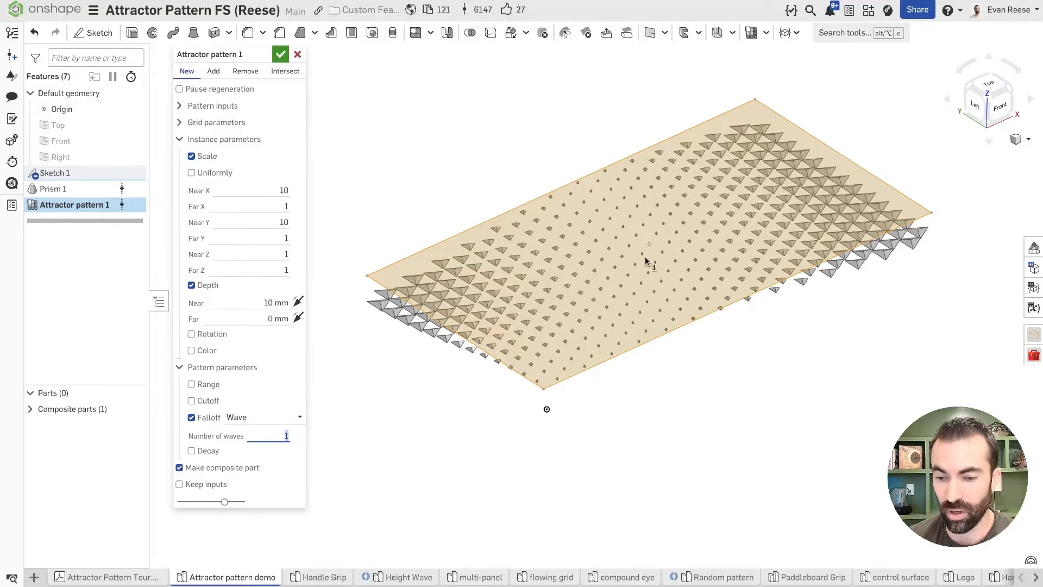
pyautogui.write('2')
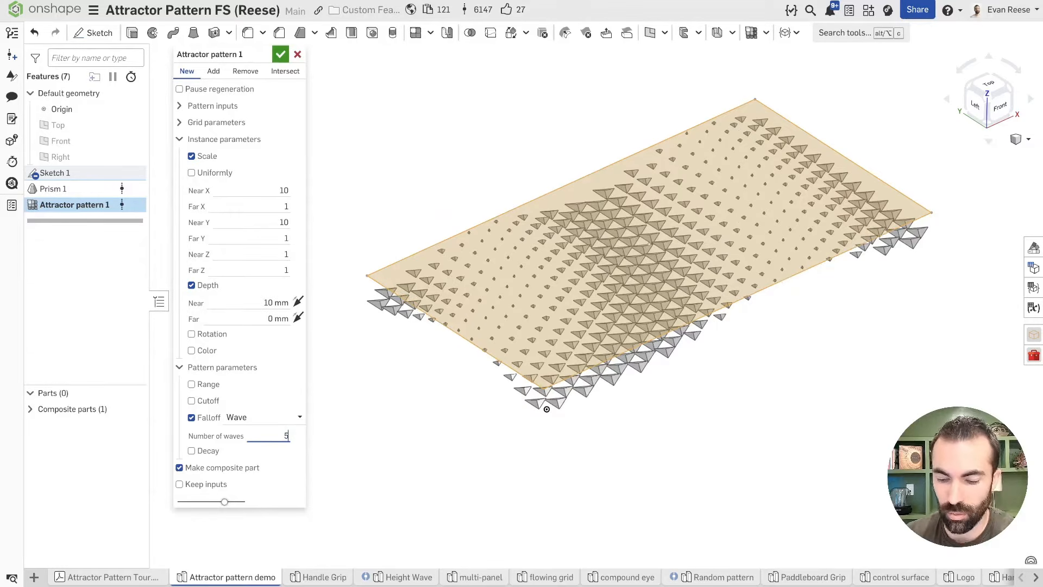
# - Set the number of waves to 5 and inspect the pattern facing the sketch plane
pyautogui.write('5')
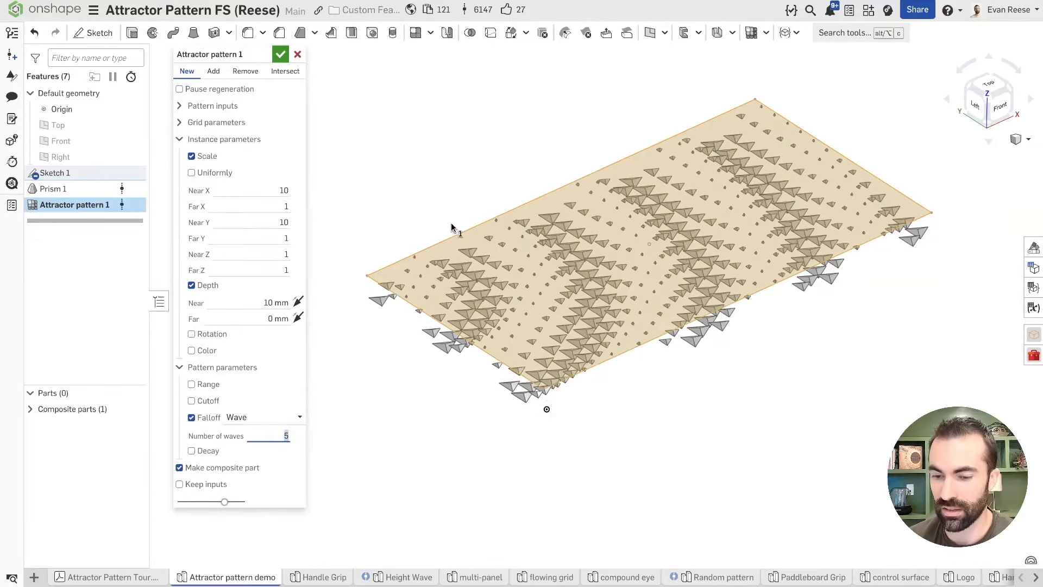
pyautogui.write('n')
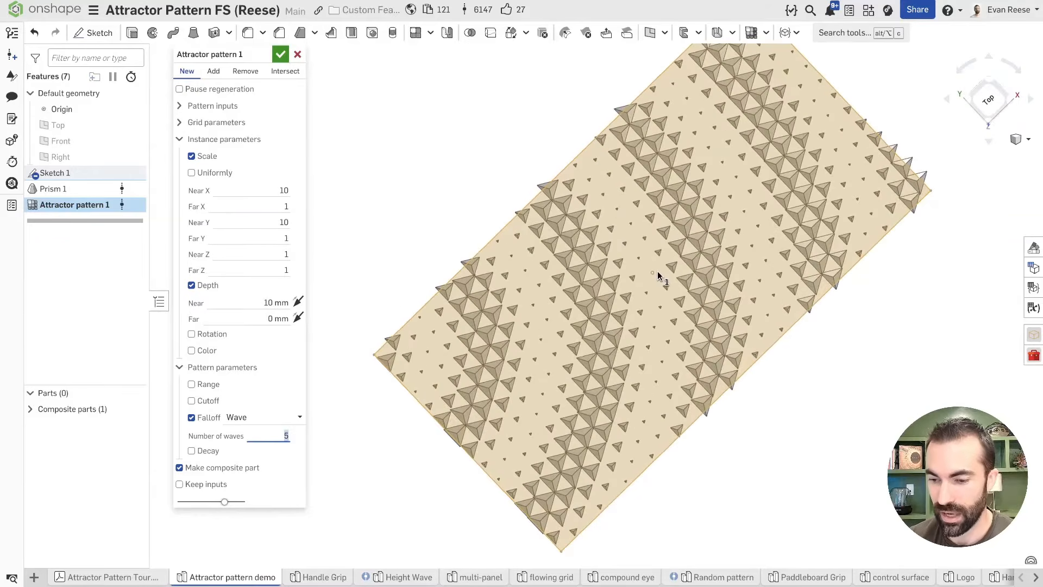
pyautogui.moveTo(657, 276); pyautogui.dragTo(505, 172, button='right')
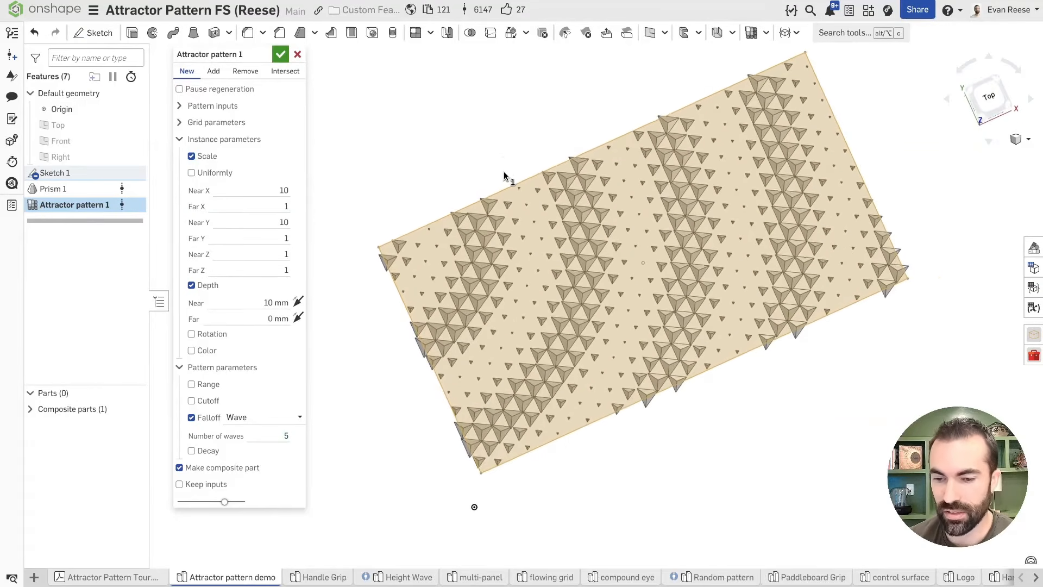
pyautogui.scroll(-3, 456, 123)
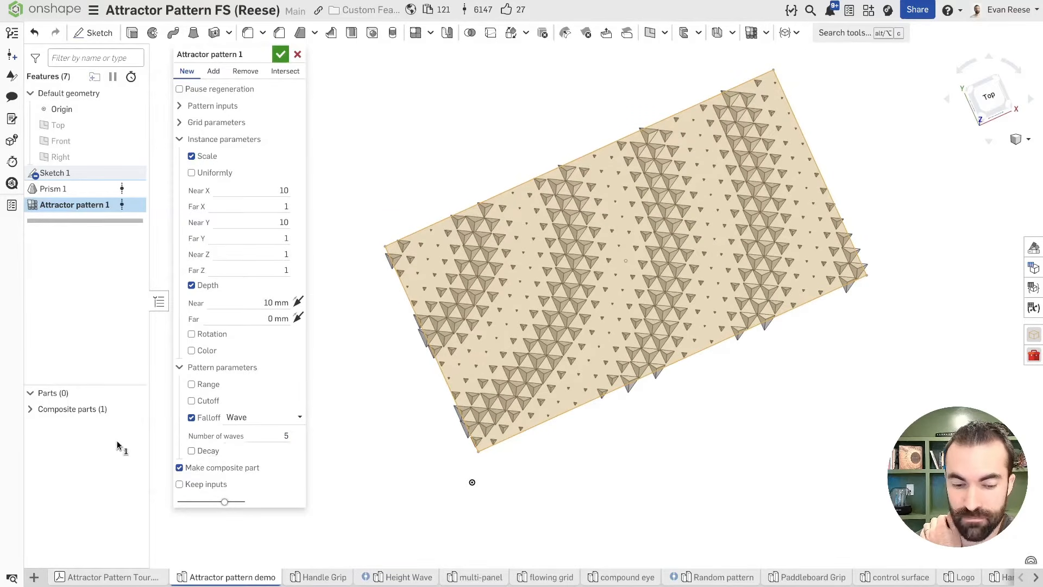
# - Enable Decay for the wave falloff, try a decay of 150 mm, and set it to 500 mm
pyautogui.moveTo(597, 289); pyautogui.dragTo(587, 243, button='right')
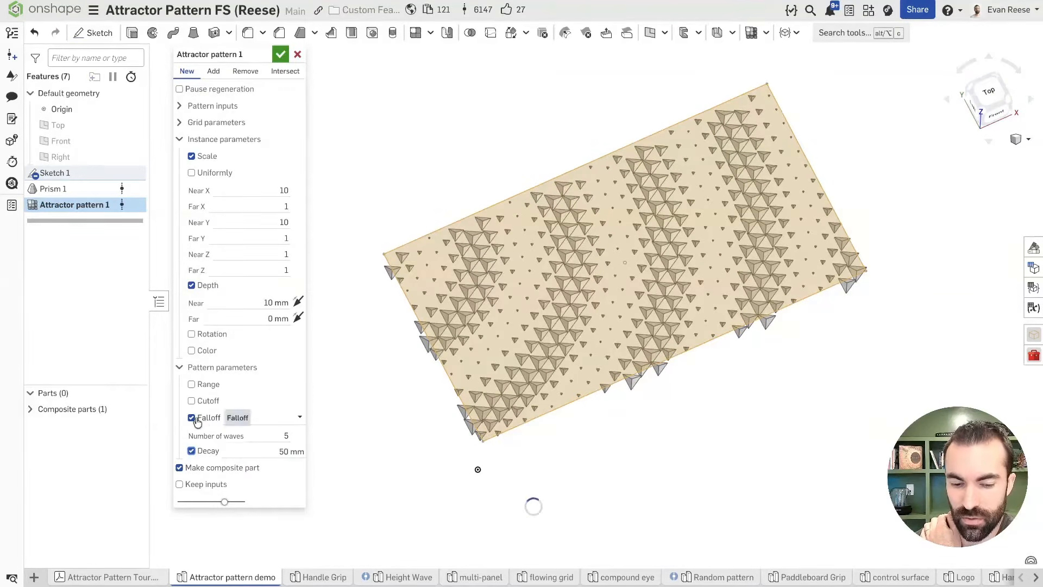
pyautogui.moveTo(625, 297); pyautogui.dragTo(564, 291, button='right')
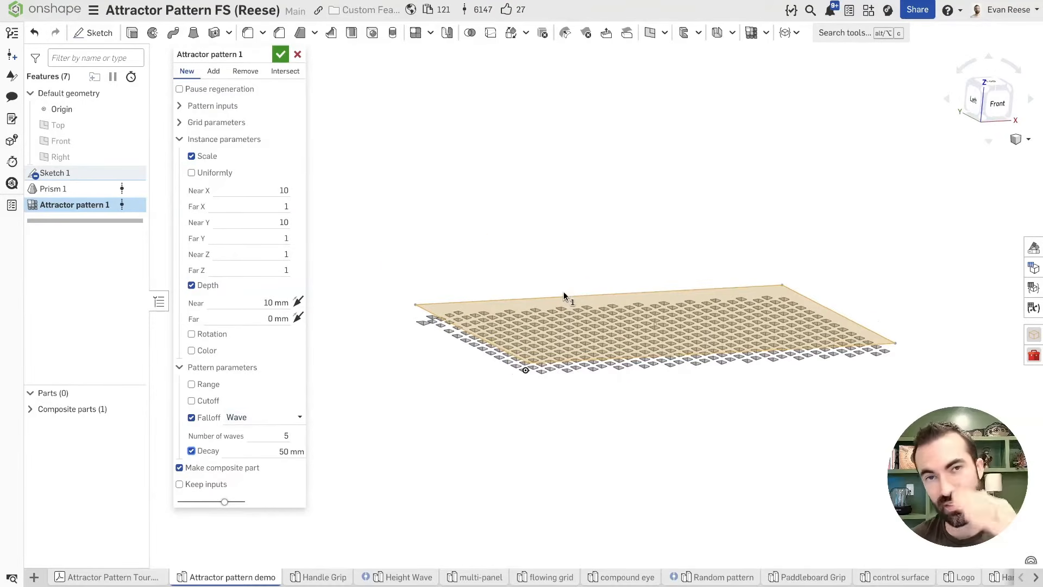
pyautogui.click(266, 453)
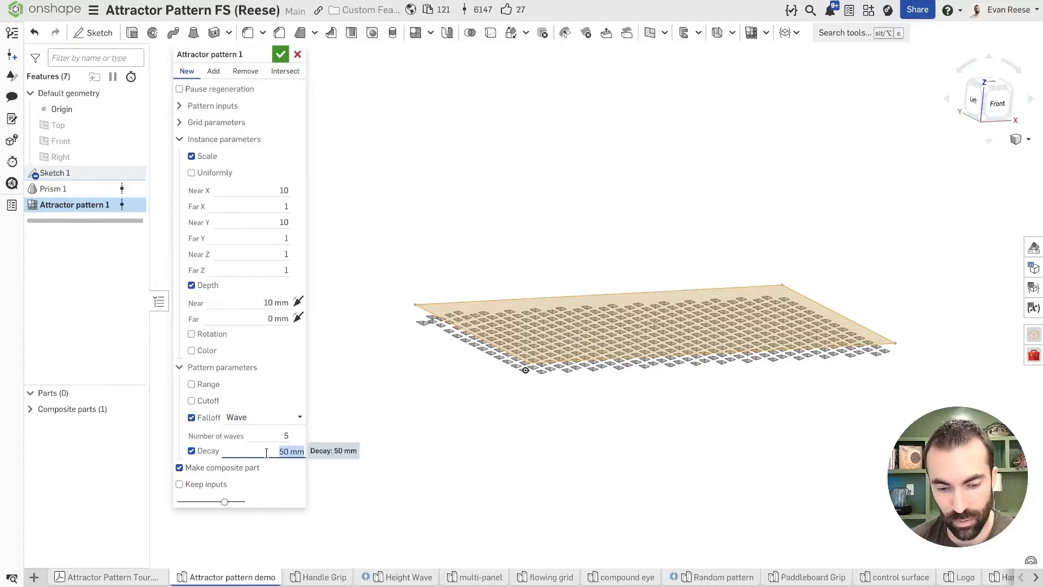
pyautogui.write('150')
pyautogui.press('Return')
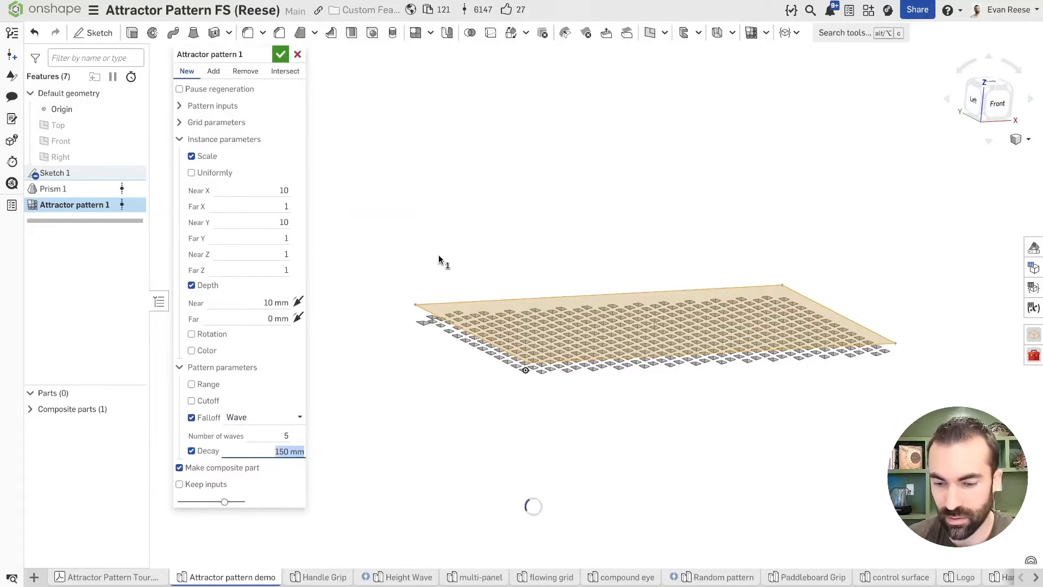
pyautogui.moveTo(443, 263)
pyautogui.mouseDown(button='right')
pyautogui.moveTo(451, 240)
pyautogui.moveTo(457, 248)
pyautogui.mouseUp(button='right')
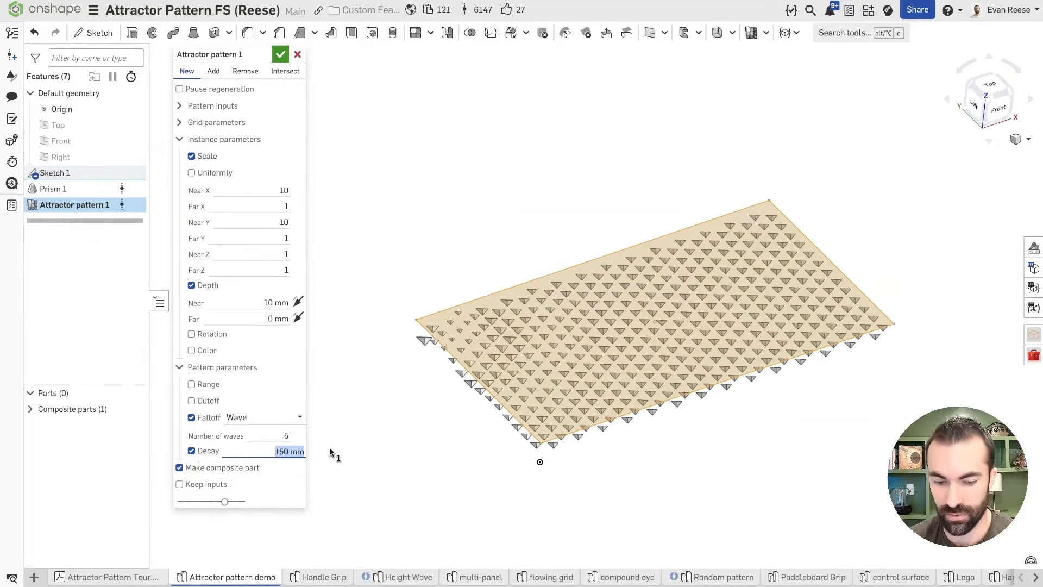
pyautogui.write('500')
pyautogui.press('Return')
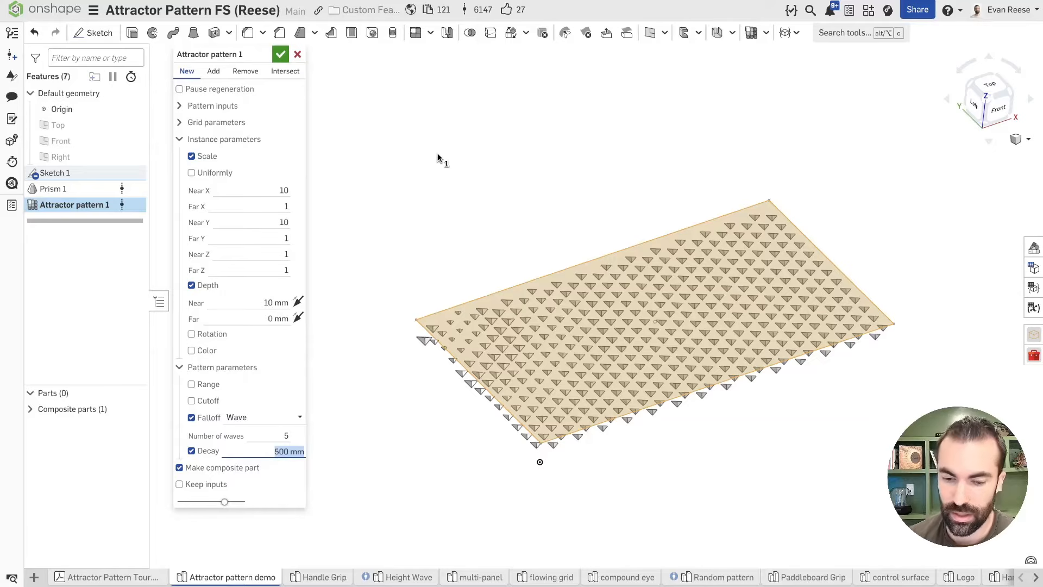
# - Set the wave falloff's decay distance to 300 mm
pyautogui.moveTo(440, 156); pyautogui.dragTo(380, 289, button='right')
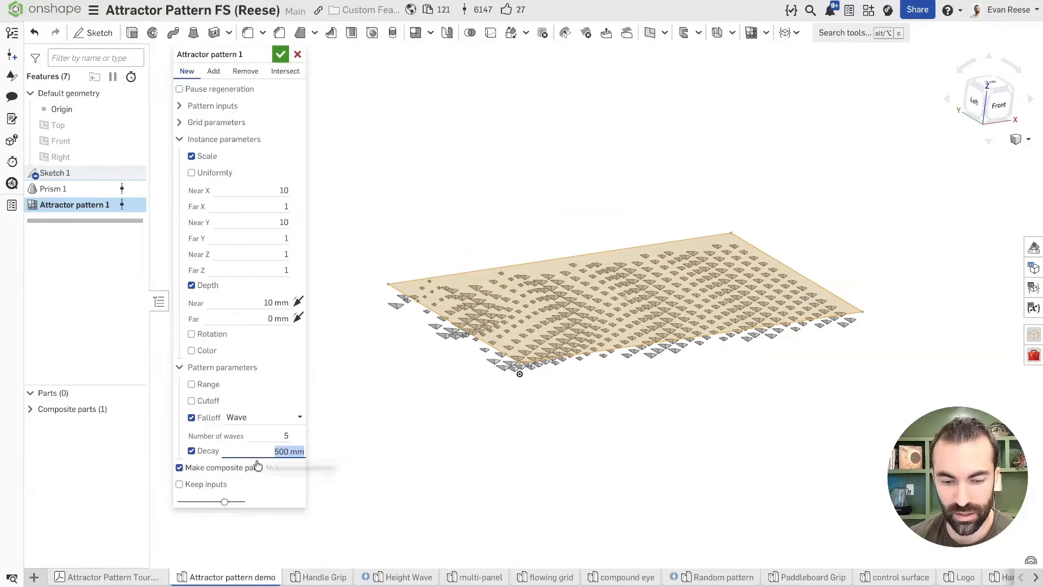
pyautogui.write('300')
pyautogui.press('Return')
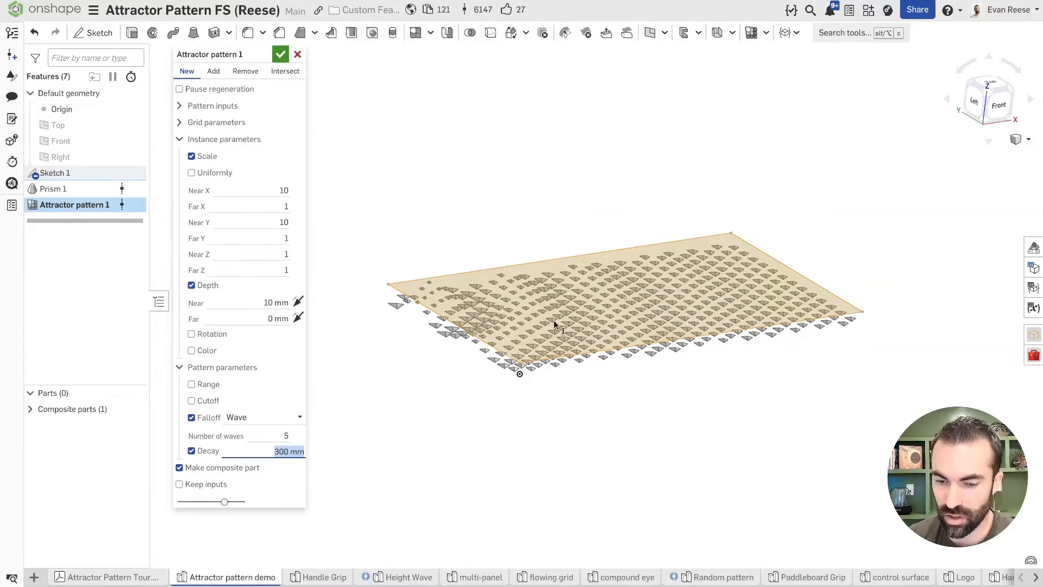
pyautogui.moveTo(447, 305); pyautogui.dragTo(427, 332, button='right')
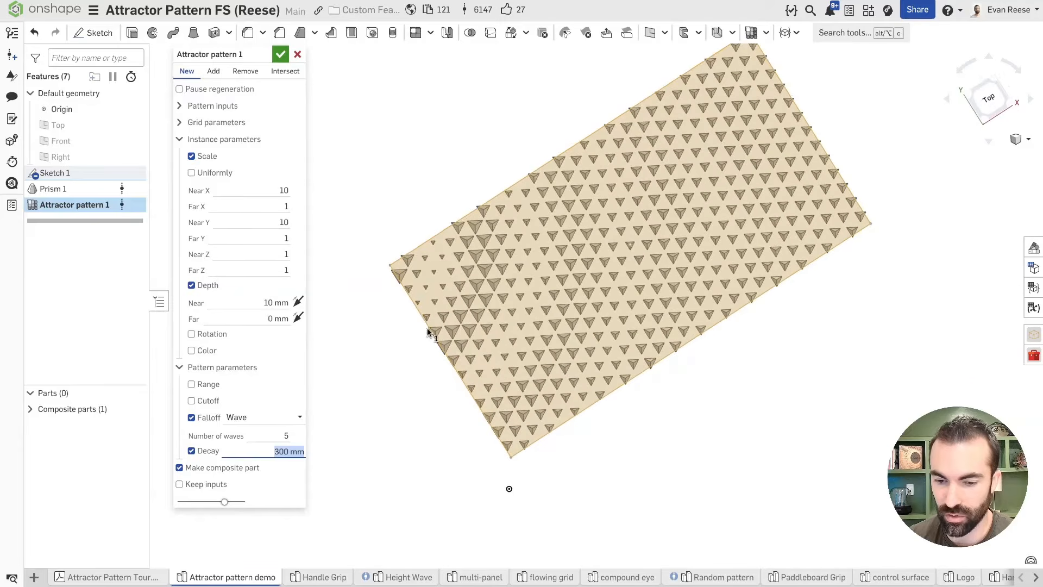
pyautogui.moveTo(413, 270); pyautogui.dragTo(493, 259, button='right')
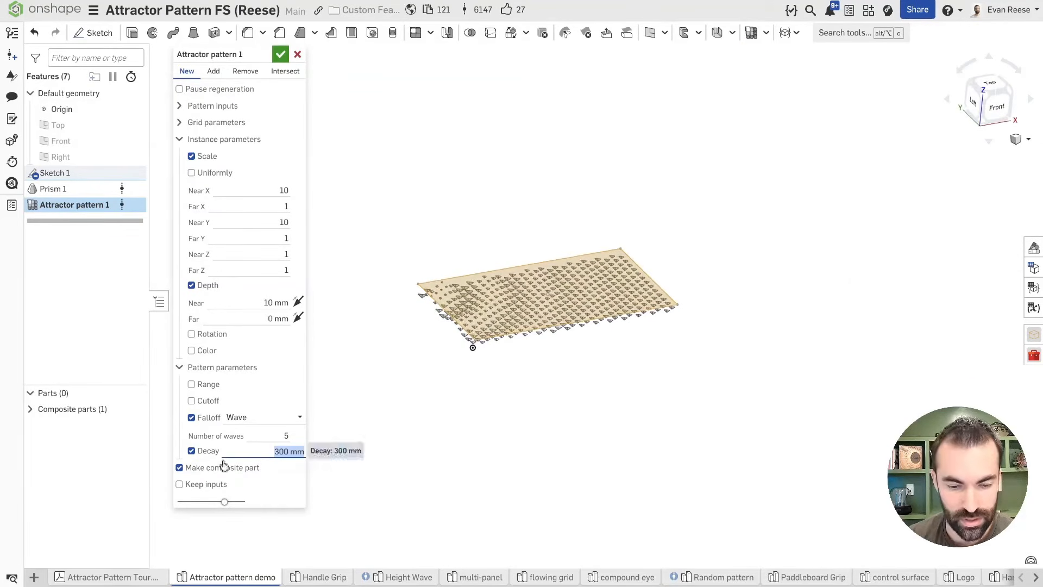
# - Turn off the wave falloff's decay and set the number of waves to 0.5
pyautogui.click(191, 451)
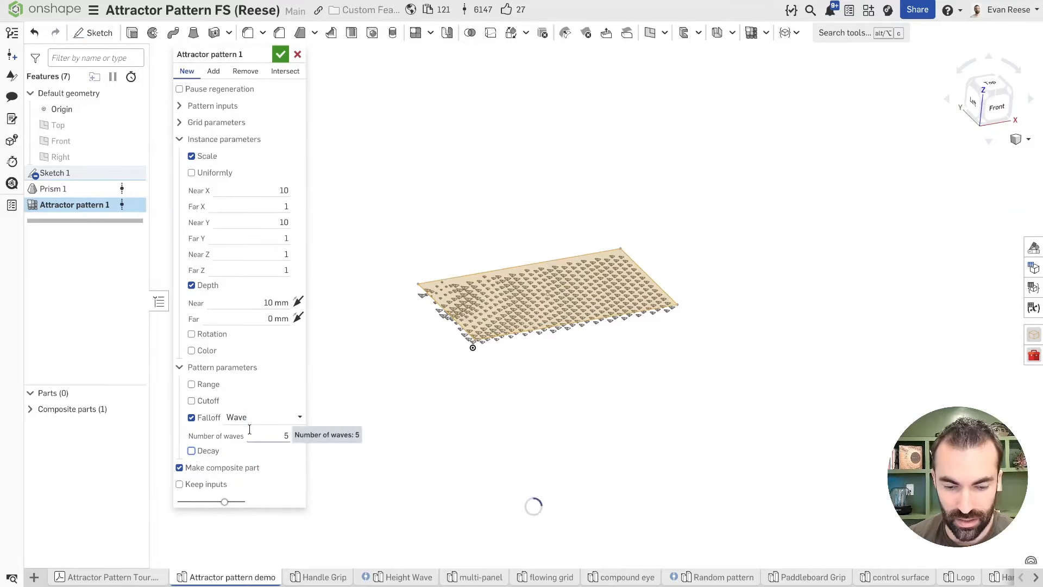
pyautogui.click(249, 435)
pyautogui.write('0.')
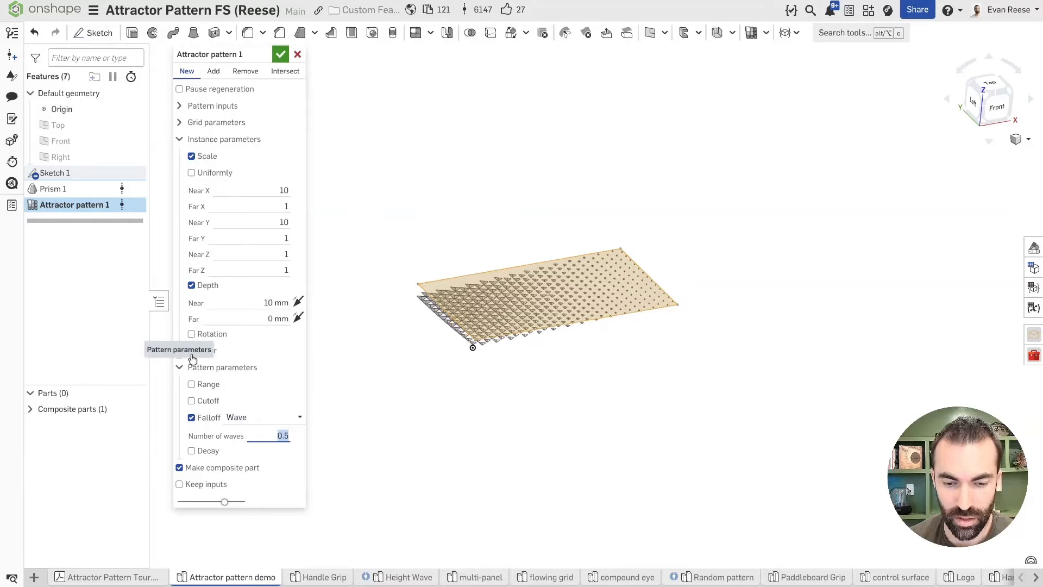
# - Set the pattern instances' near depth to 100 mm
pyautogui.click(275, 302)
pyautogui.write('10')
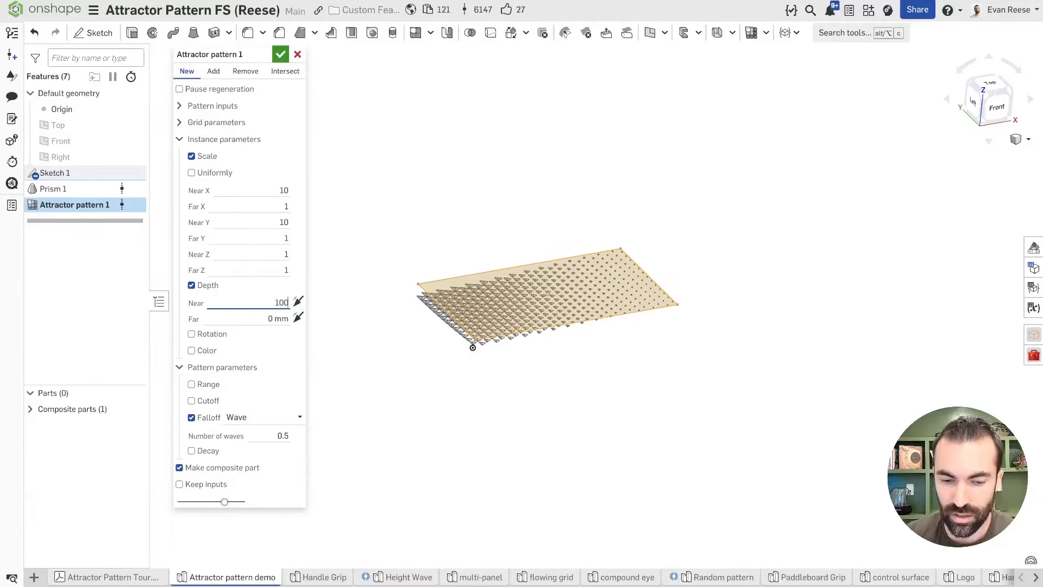
pyautogui.write('0')
pyautogui.press('Return')
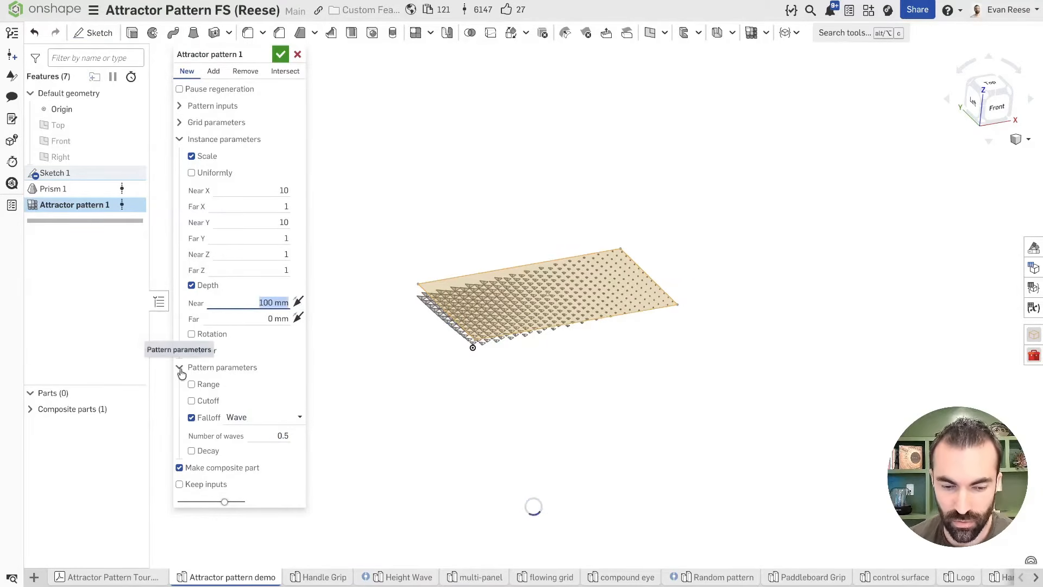
pyautogui.click(180, 368)
pyautogui.scroll(2, 436, 266)
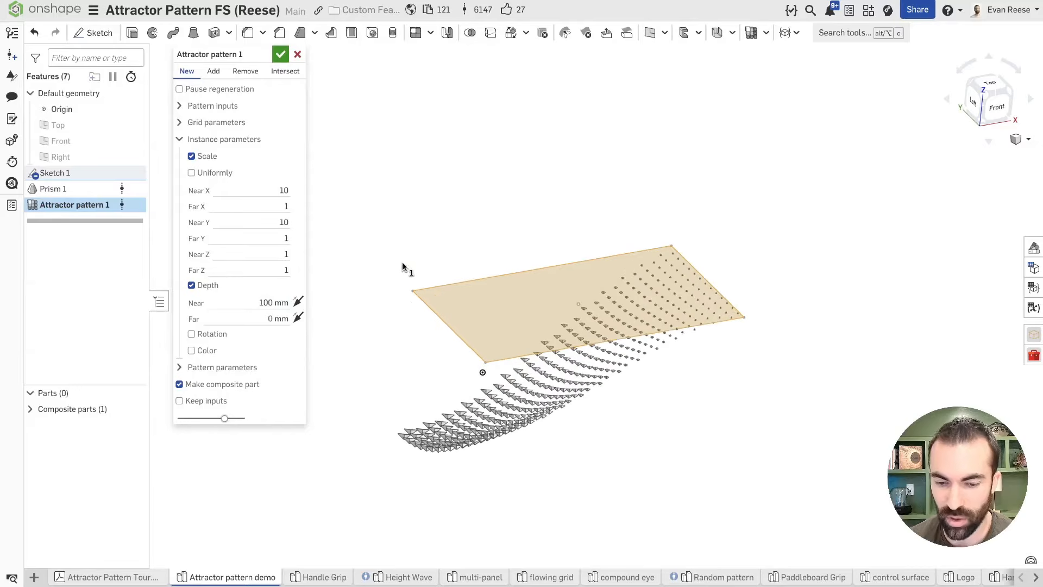
# - Add the rectangle's back long edge and the vertex at its far end as attractors alongside the existing corner vertex
pyautogui.click(200, 140)
pyautogui.click(179, 122)
pyautogui.click(180, 122)
pyautogui.click(178, 105)
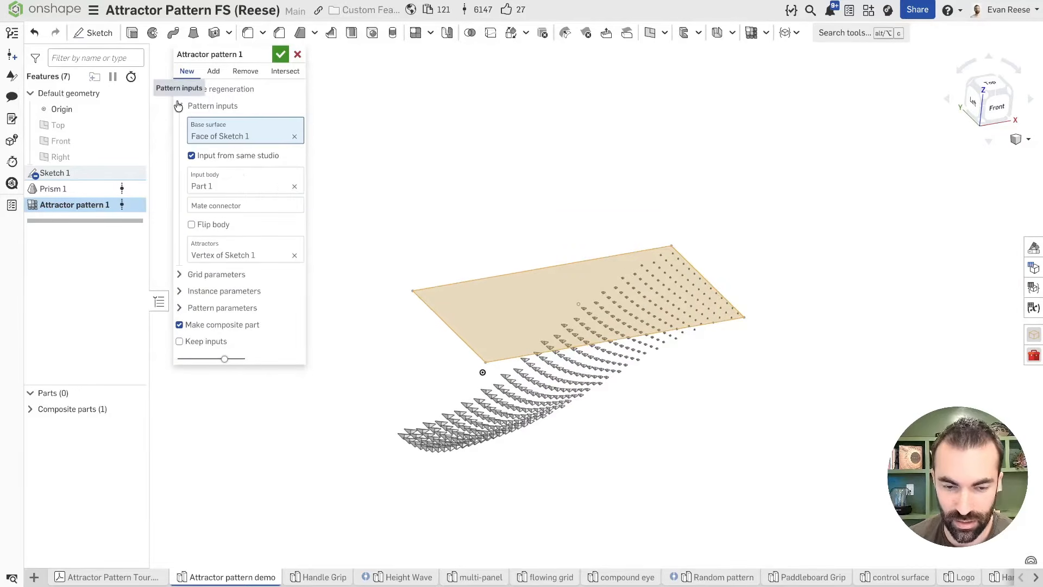
pyautogui.click(272, 250)
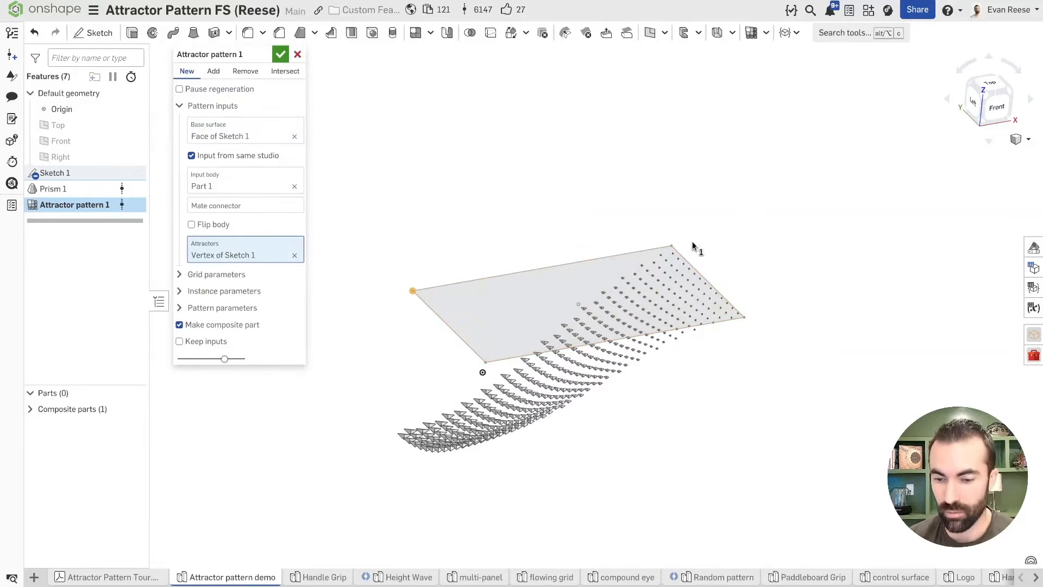
pyautogui.click(675, 247)
pyautogui.moveTo(744, 270)
pyautogui.mouseDown(button='right')
pyautogui.moveTo(715, 230)
pyautogui.moveTo(684, 221)
pyautogui.moveTo(657, 251)
pyautogui.moveTo(659, 295)
pyautogui.moveTo(647, 230)
pyautogui.moveTo(603, 193)
pyautogui.moveTo(615, 235)
pyautogui.moveTo(669, 239)
pyautogui.moveTo(659, 246)
pyautogui.mouseUp(button='right')
pyautogui.click(604, 197)
pyautogui.moveTo(438, 412); pyautogui.dragTo(389, 396, button='right')
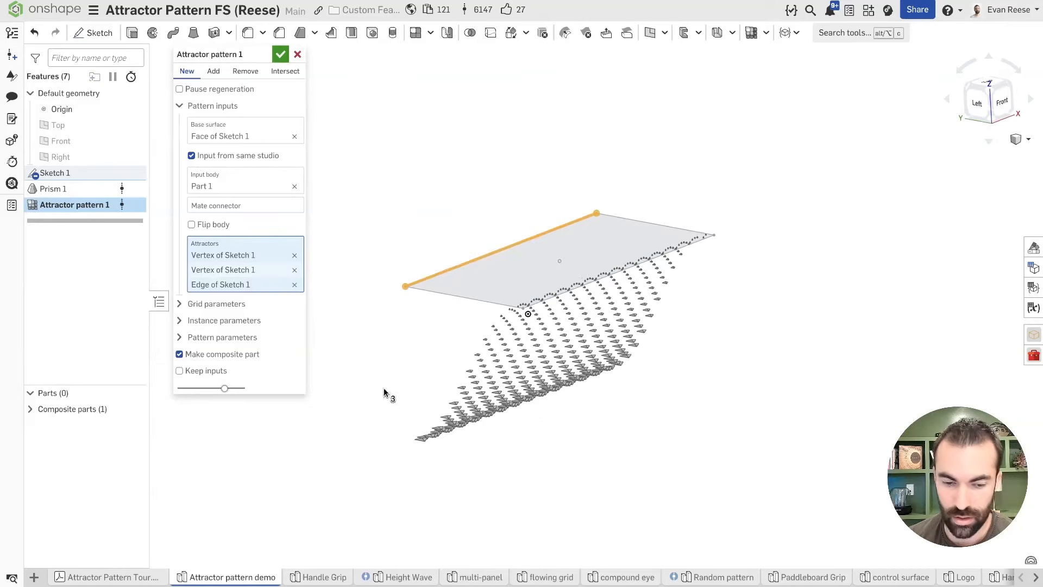
pyautogui.click(180, 337)
pyautogui.click(179, 338)
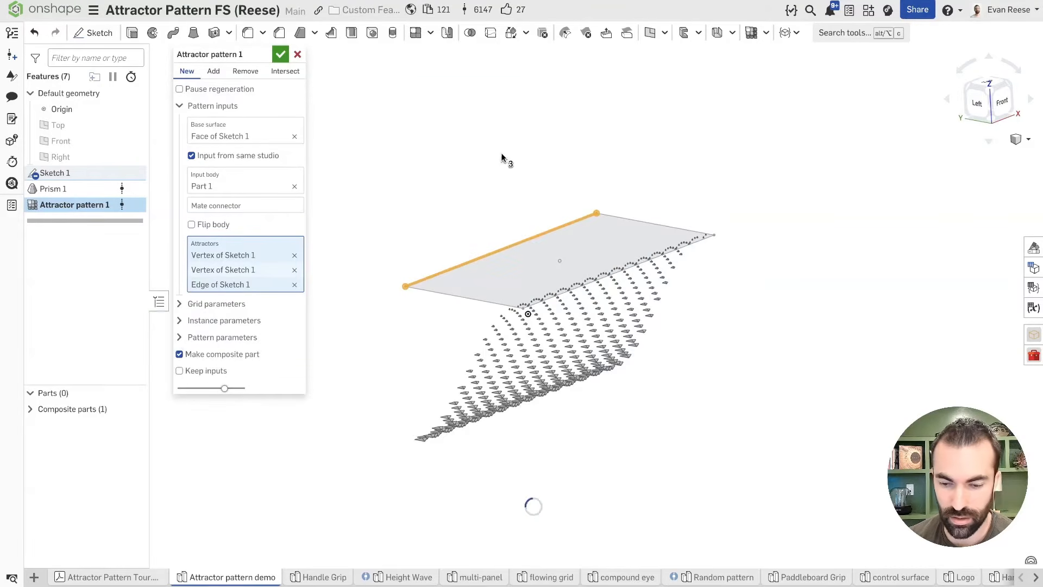
# - Clear all attractors from the attractor pattern and accept the feature
pyautogui.moveTo(502, 154); pyautogui.dragTo(461, 171, button='right')
pyautogui.press('space')
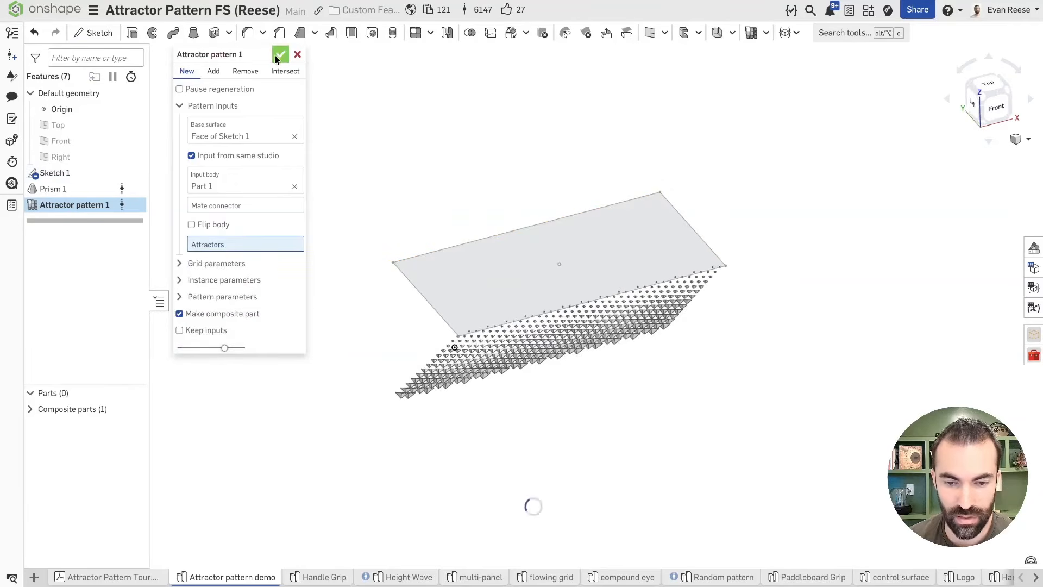
pyautogui.click(278, 57)
pyautogui.click(132, 174)
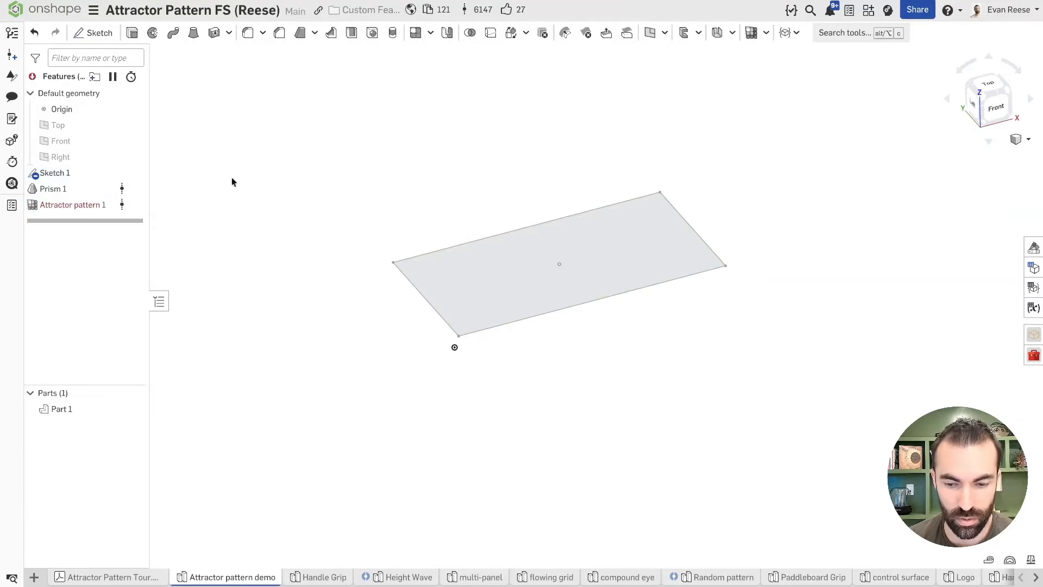
# - Create a Sphere centred over the middle of the sketch rectangle, with its centre mate connector moved 60 mm in Z
pyautogui.hotkey('alt', 'c')
pyautogui.write('sph')
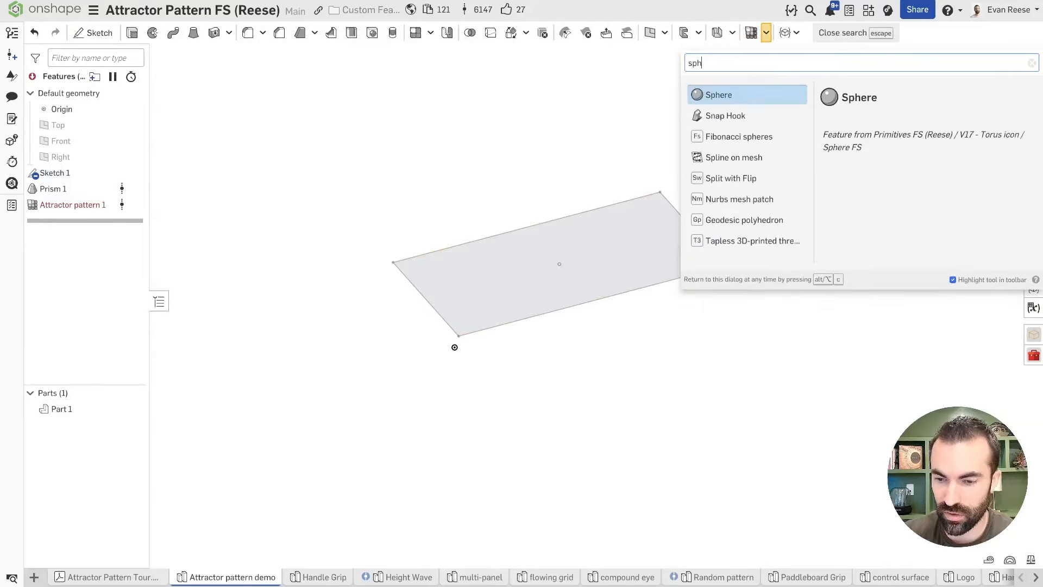
pyautogui.press('Return')
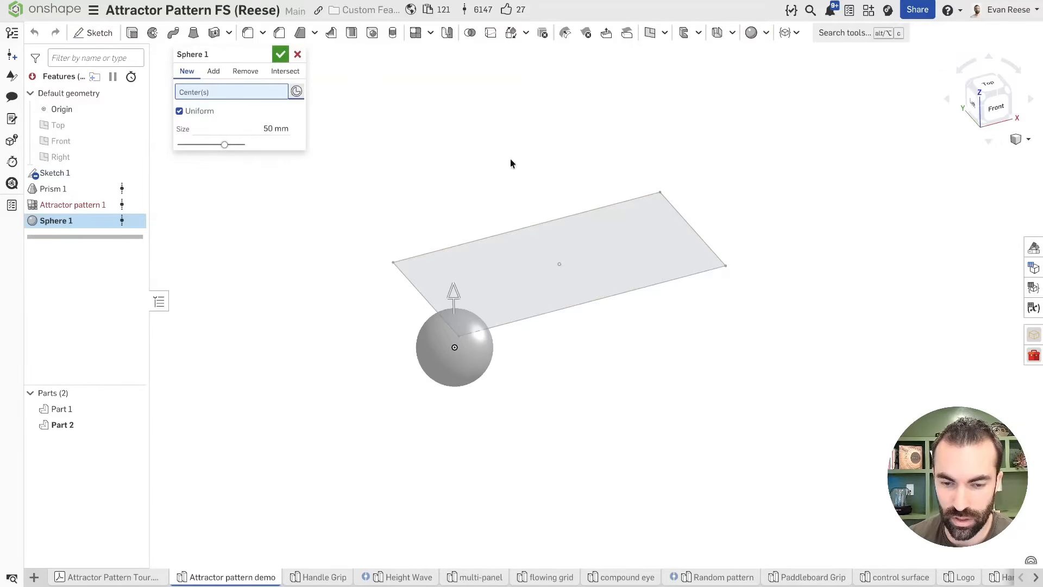
pyautogui.click(560, 262)
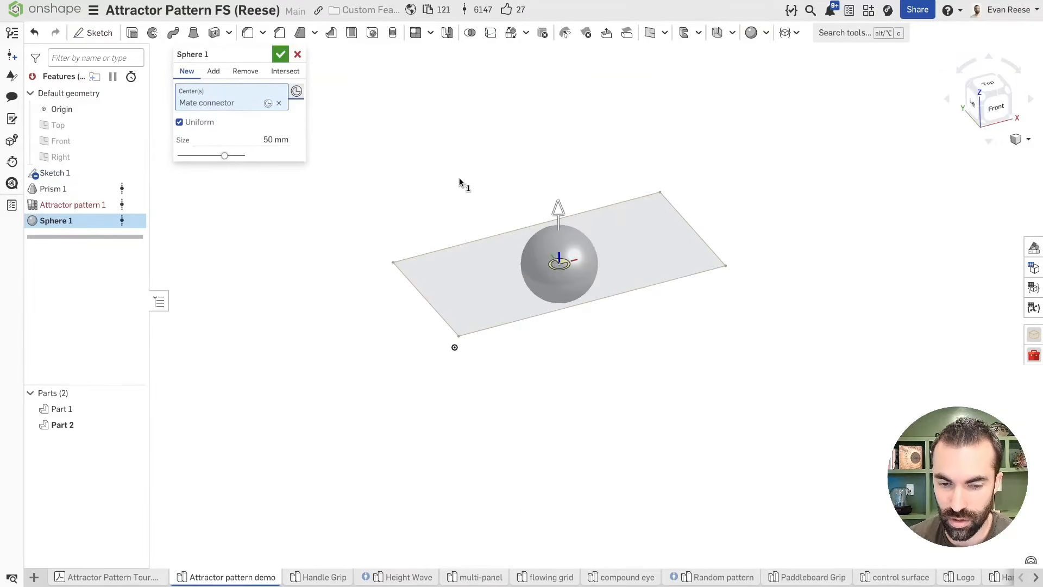
pyautogui.click(268, 103)
pyautogui.click(347, 176)
pyautogui.press('Tab')
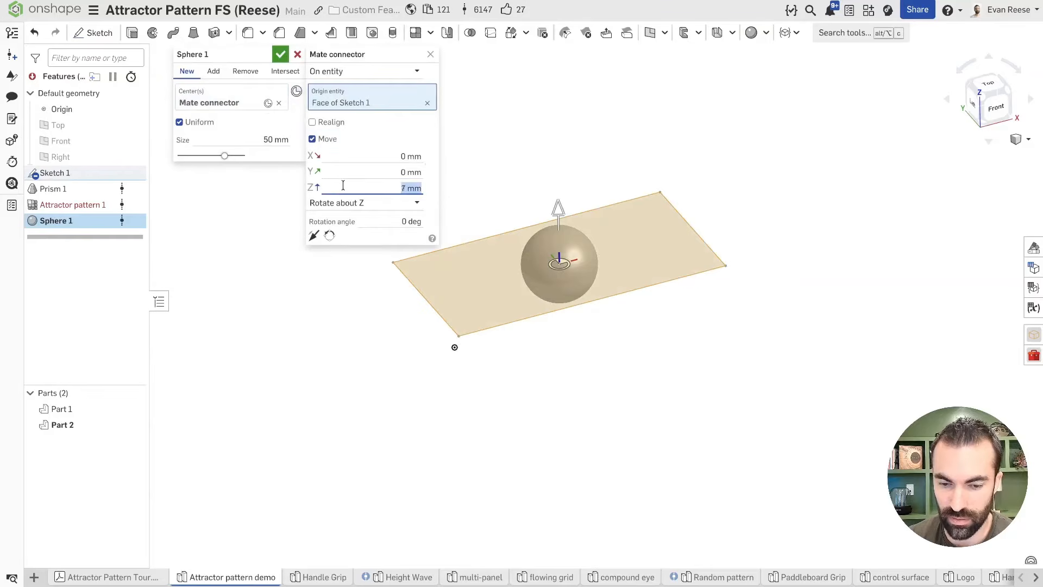
pyautogui.write('60')
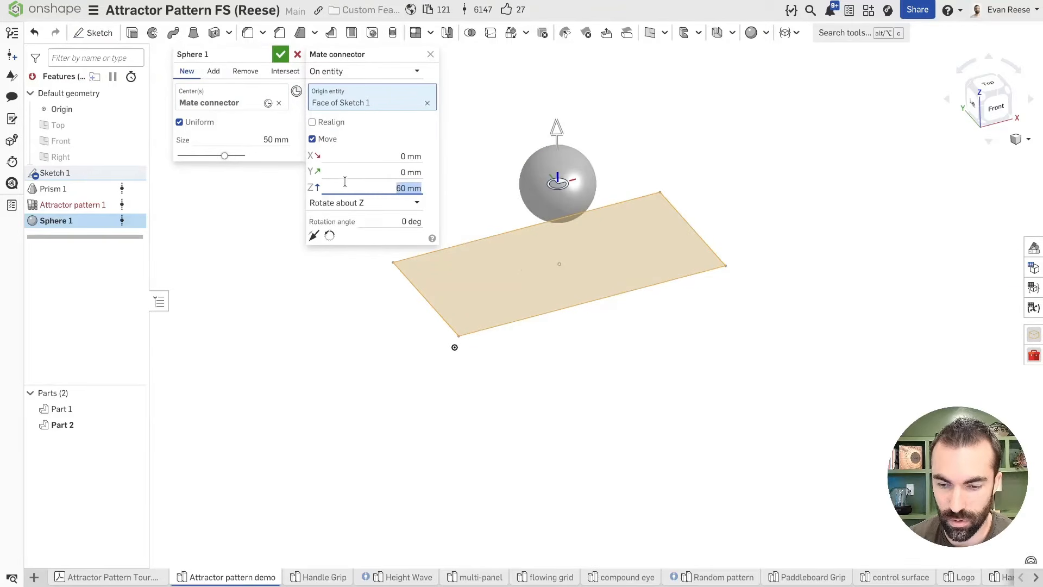
pyautogui.click(280, 54)
# - Reorder Attractor pattern 1 after the sphere and edit it to use the sphere's face as the attractor
pyautogui.moveTo(70, 205)
pyautogui.mouseDown()
pyautogui.moveTo(79, 233)
pyautogui.moveTo(76, 223)
pyautogui.mouseUp()
pyautogui.doubleClick(76, 221)
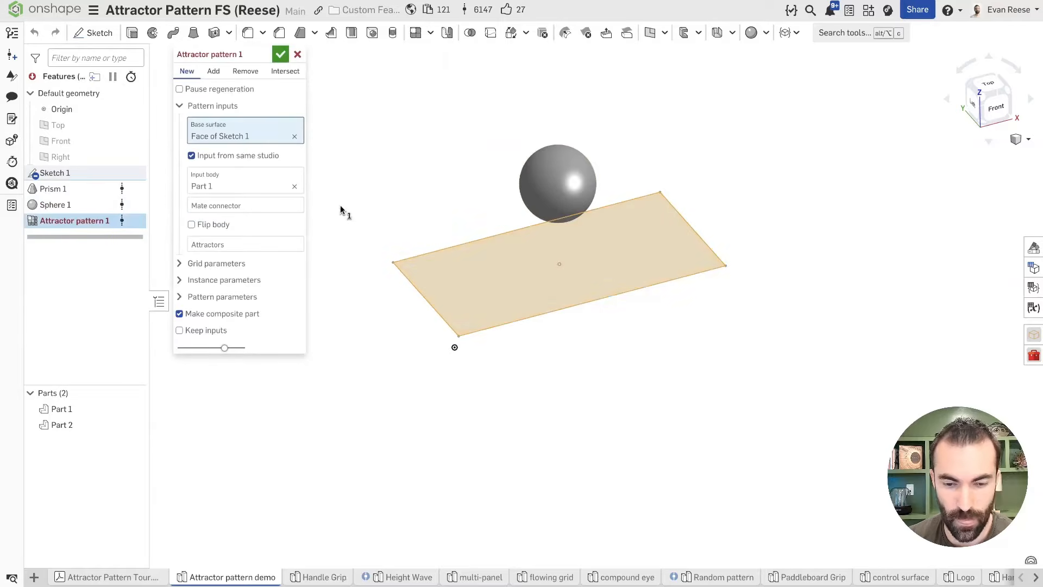
pyautogui.click(231, 247)
pyautogui.click(552, 156)
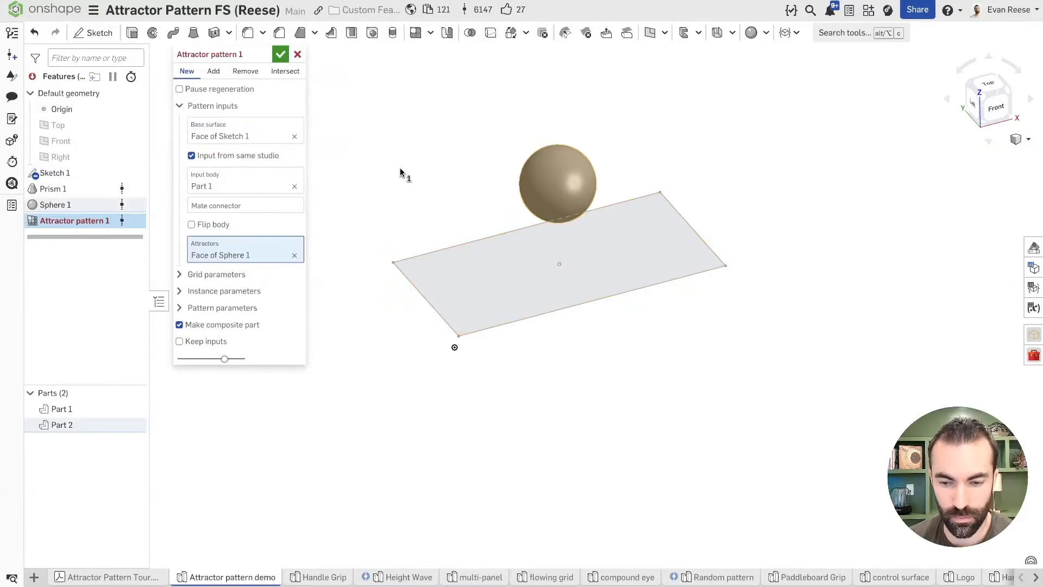
pyautogui.moveTo(403, 172); pyautogui.dragTo(432, 203, button='right')
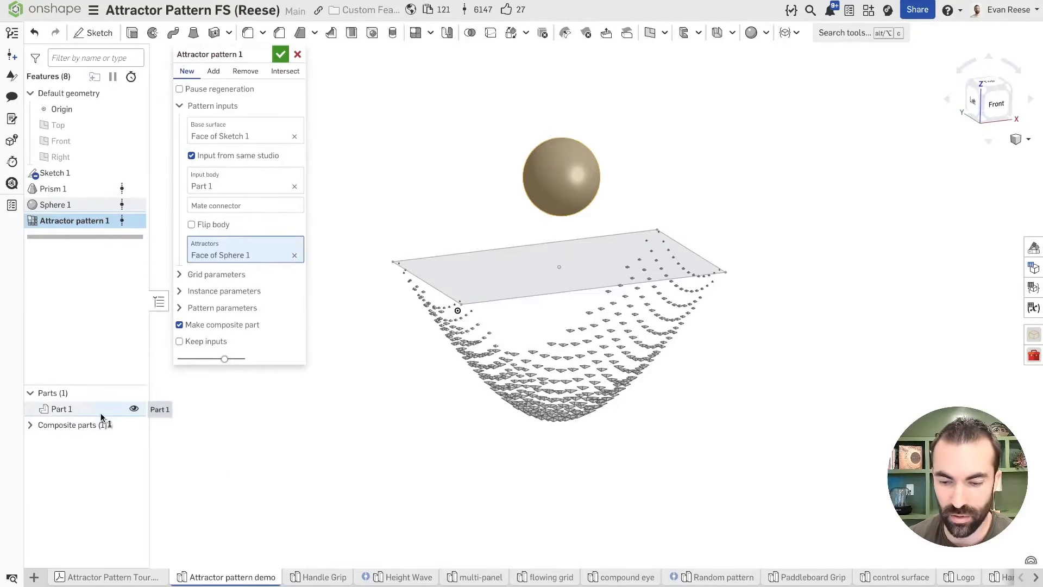
# - Replace the sphere face with the whole sphere body, Part 2, as the pattern's attractor and accept the feature
pyautogui.moveTo(414, 287); pyautogui.dragTo(421, 295, button='right')
pyautogui.click(561, 184)
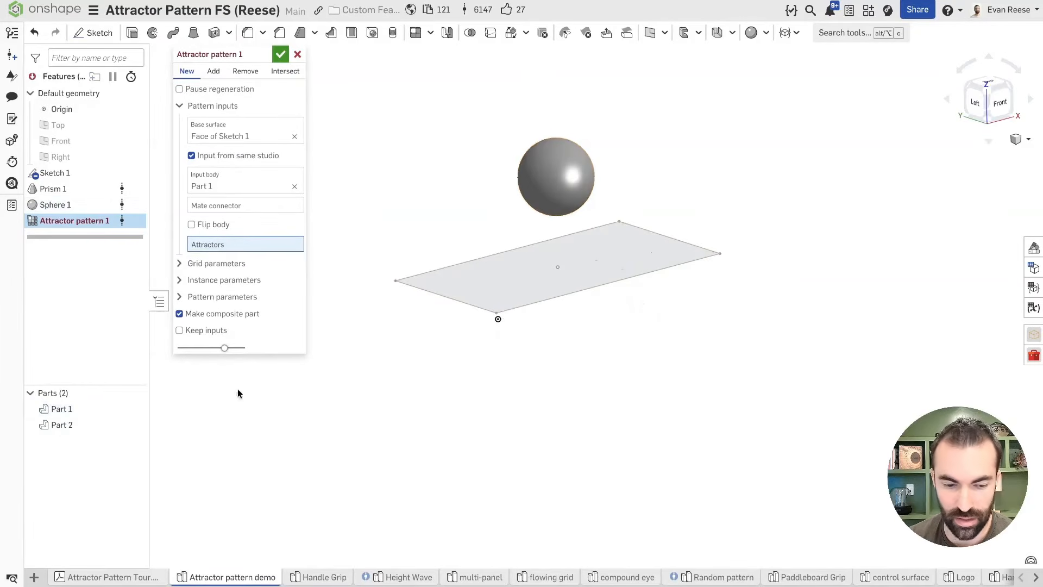
pyautogui.click(65, 426)
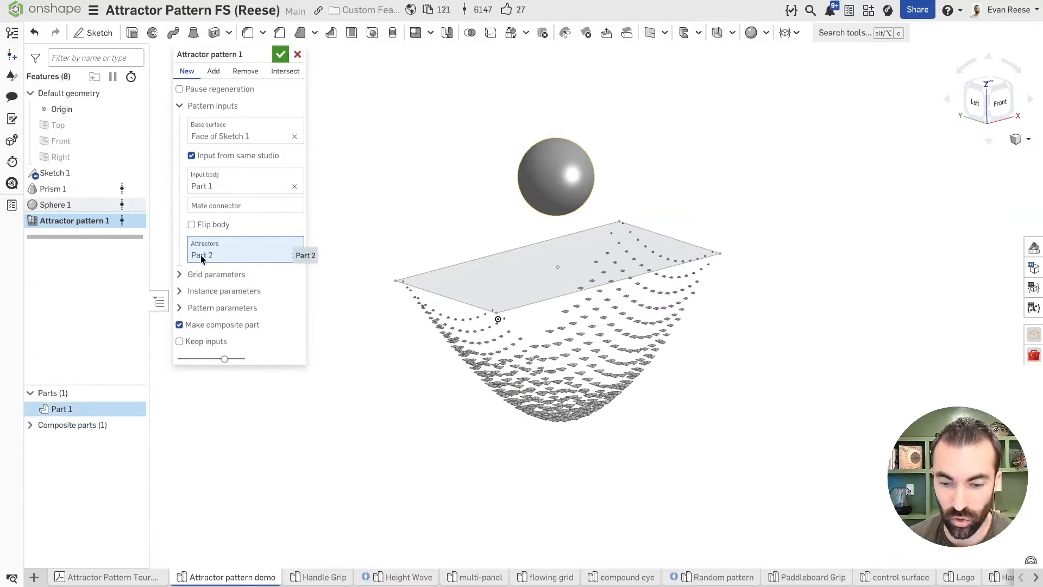
pyautogui.click(280, 54)
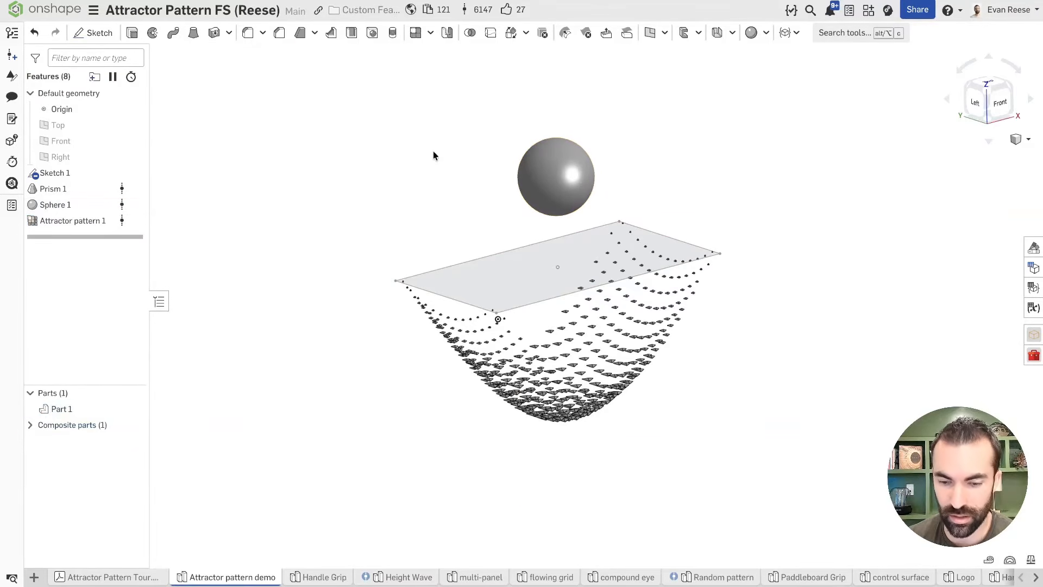
# - Add a Cone at the sphere's centre, tapering from 28 mm to 0 mm diameter over 48 mm downward, merged with the sphere
pyautogui.hotkey('alt', 'c')
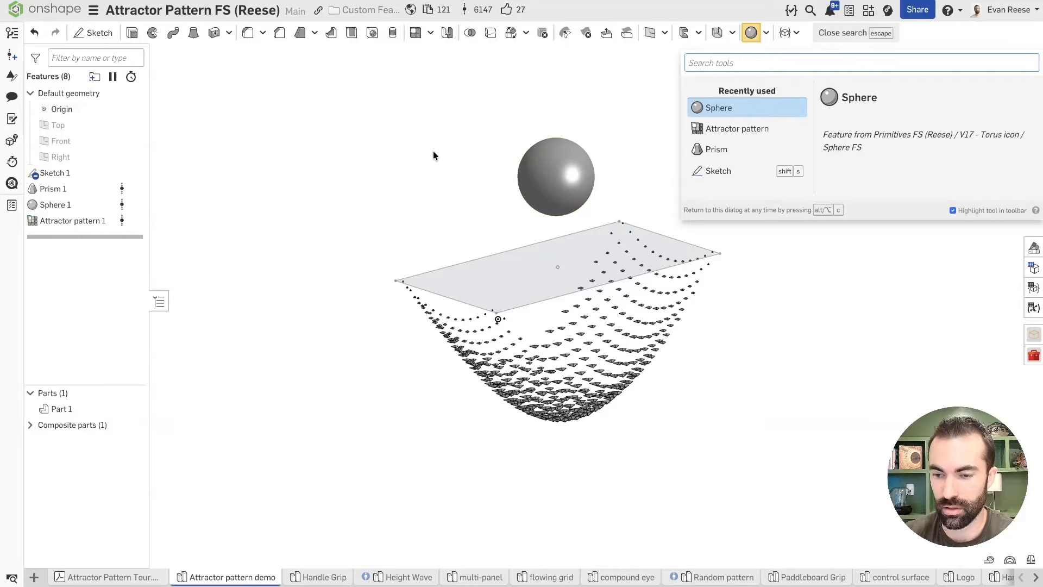
pyautogui.write('con')
pyautogui.press('Return')
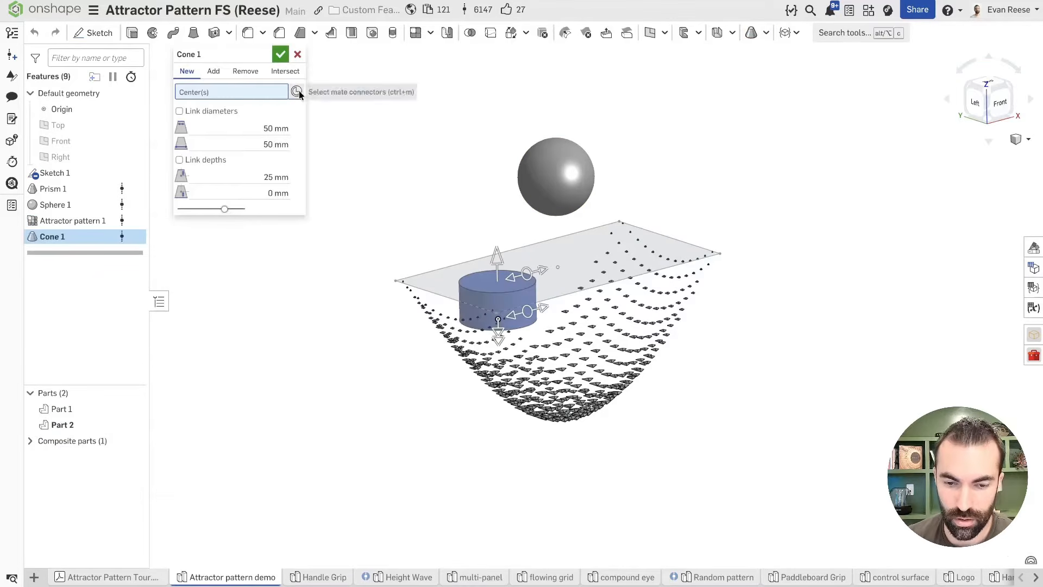
pyautogui.click(550, 181)
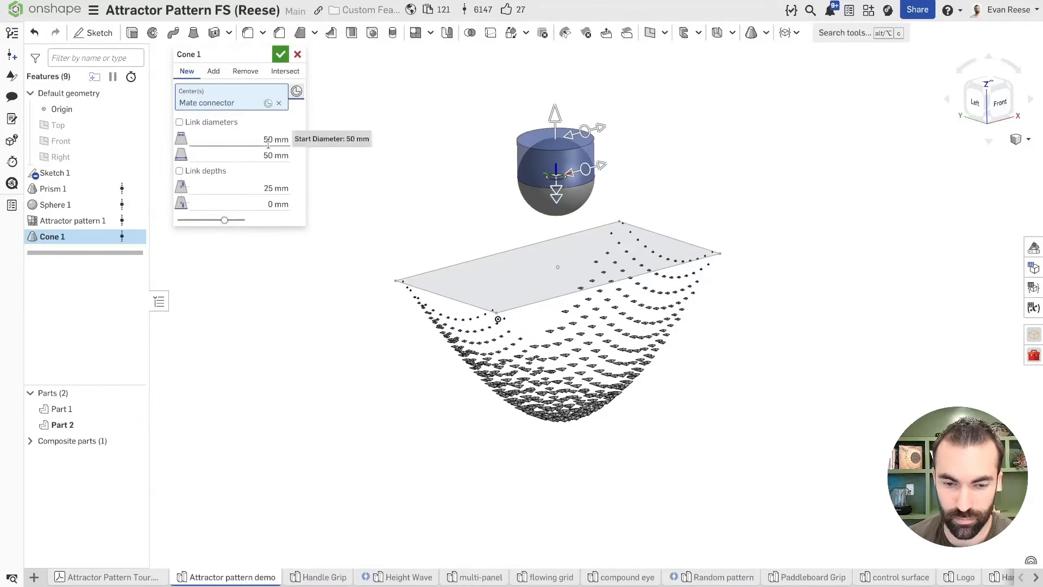
pyautogui.moveTo(601, 168); pyautogui.dragTo(577, 172)
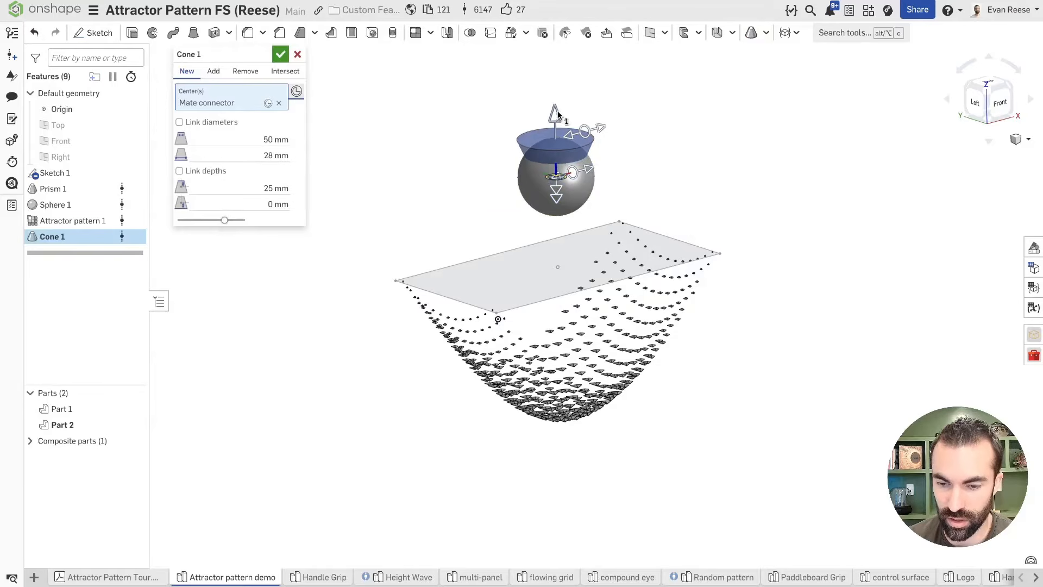
pyautogui.moveTo(552, 236); pyautogui.dragTo(508, 242)
pyautogui.click(213, 71)
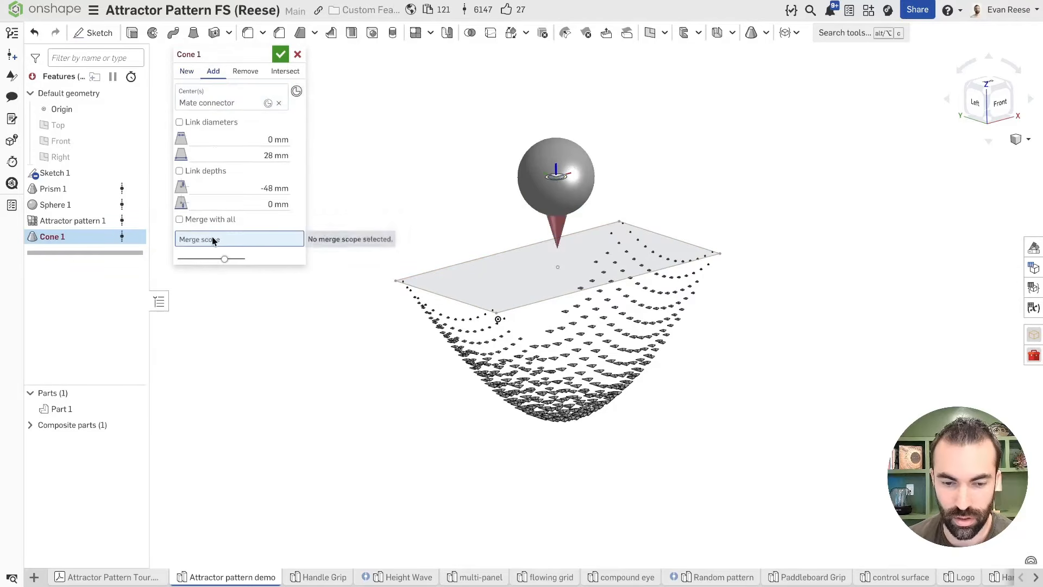
pyautogui.click(280, 54)
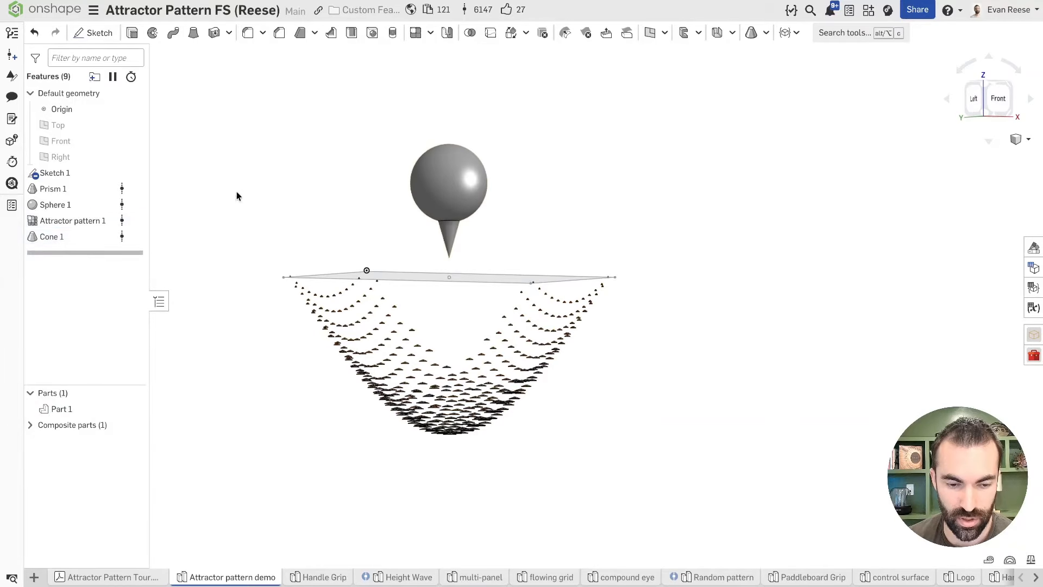
# - Reorder Attractor pattern 1 in the feature list so that it comes after Cone 1
pyautogui.moveTo(56, 241); pyautogui.dragTo(56, 216)
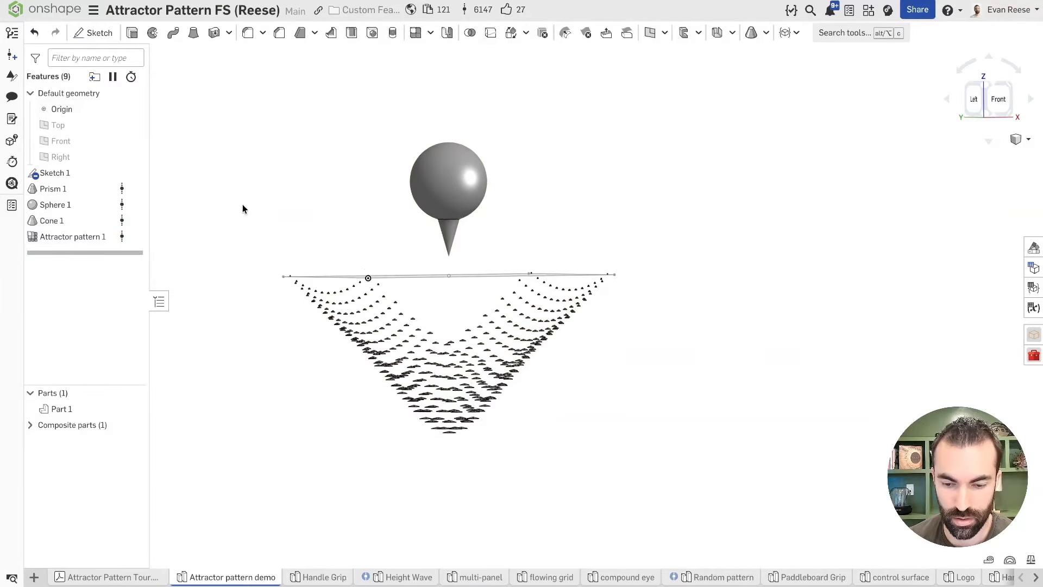
# - Try replacing Part 2 with the cone face and sphere face as attractors of Attractor pattern 1, and cancel the edit
pyautogui.doubleClick(56, 239)
pyautogui.moveTo(356, 231); pyautogui.dragTo(415, 225, button='right')
pyautogui.click(242, 256)
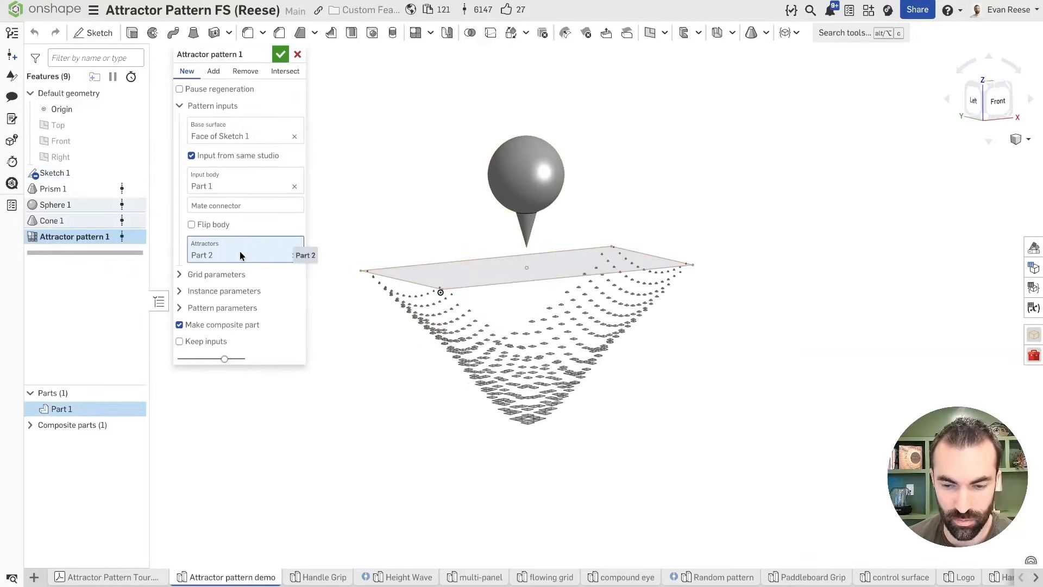
pyautogui.click(295, 256)
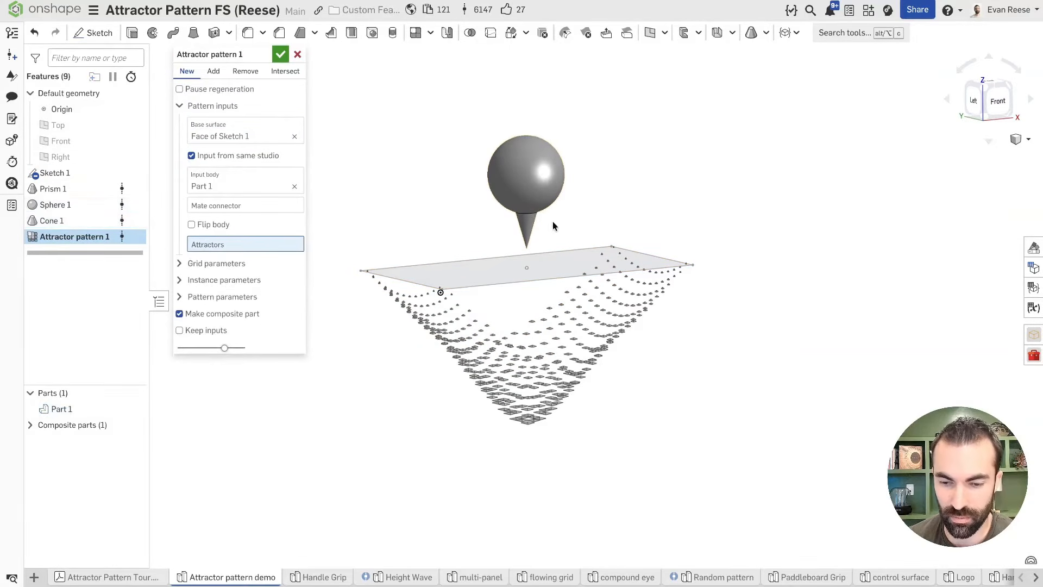
pyautogui.click(525, 228)
pyautogui.click(504, 200)
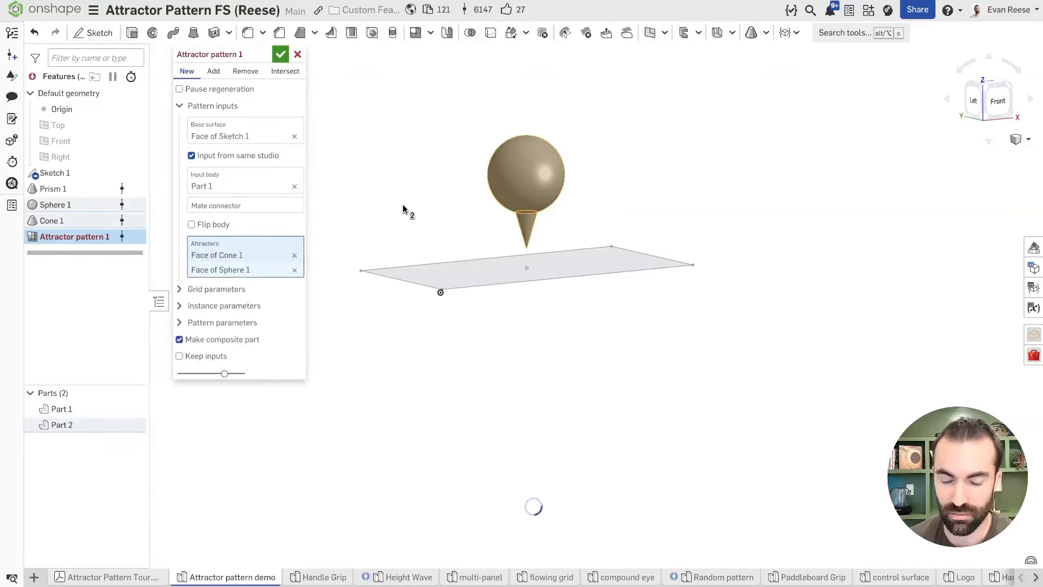
pyautogui.hotkey('ctrl', 'z')
pyautogui.hotkey('ctrl', 'y')
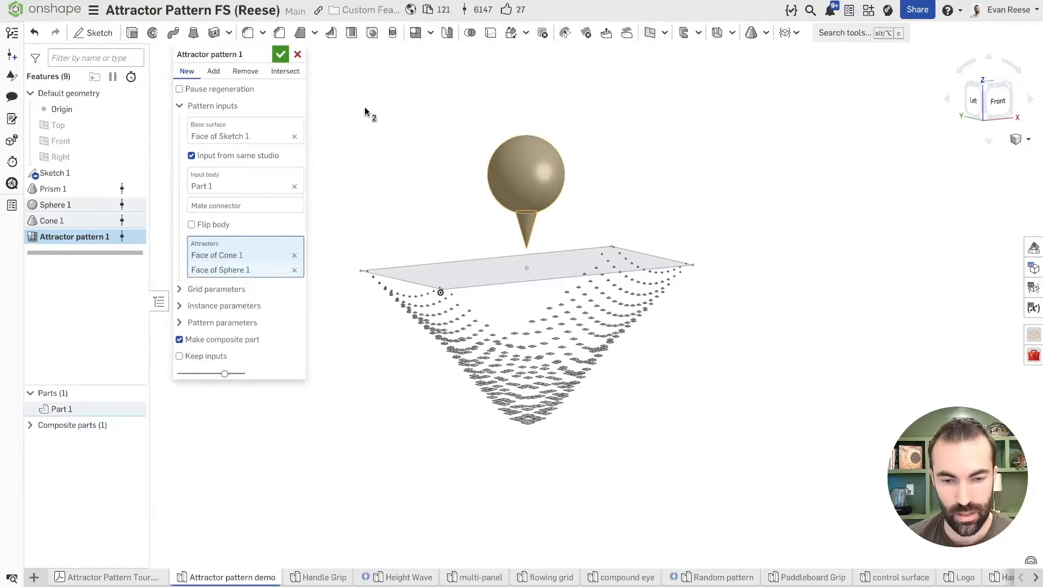
pyautogui.click(298, 55)
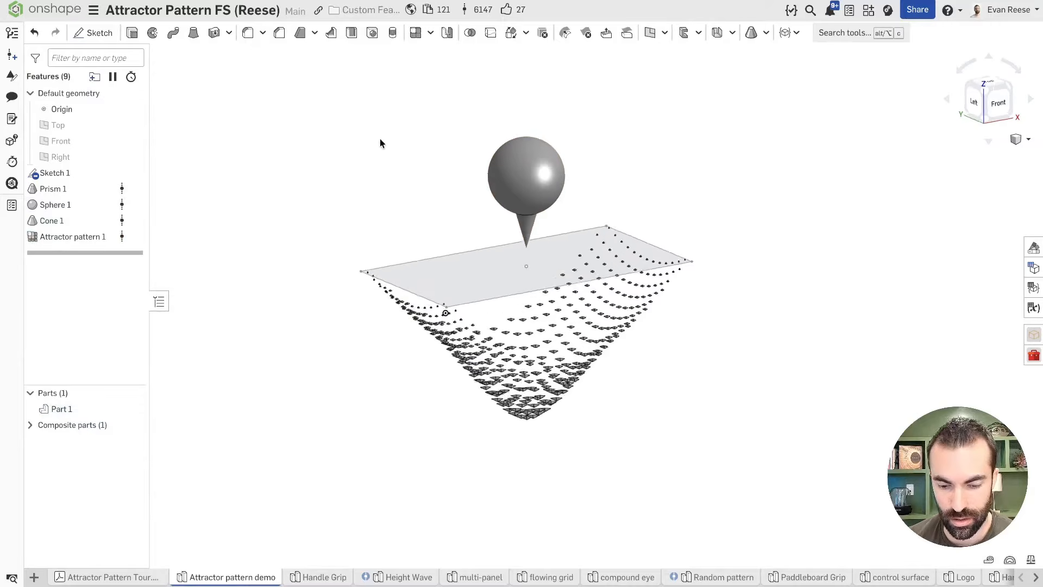
pyautogui.moveTo(373, 159); pyautogui.dragTo(373, 168, button='right')
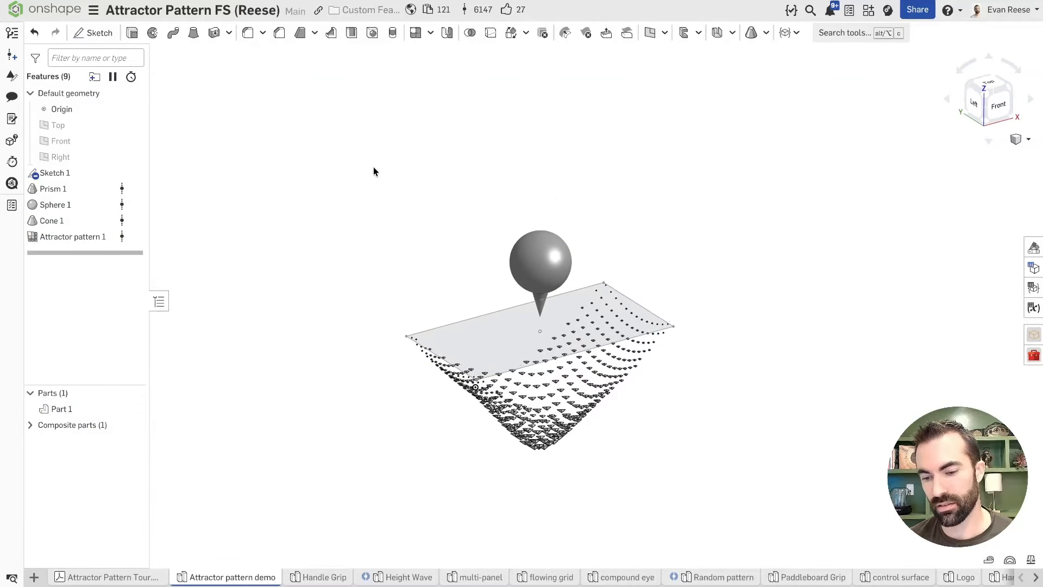
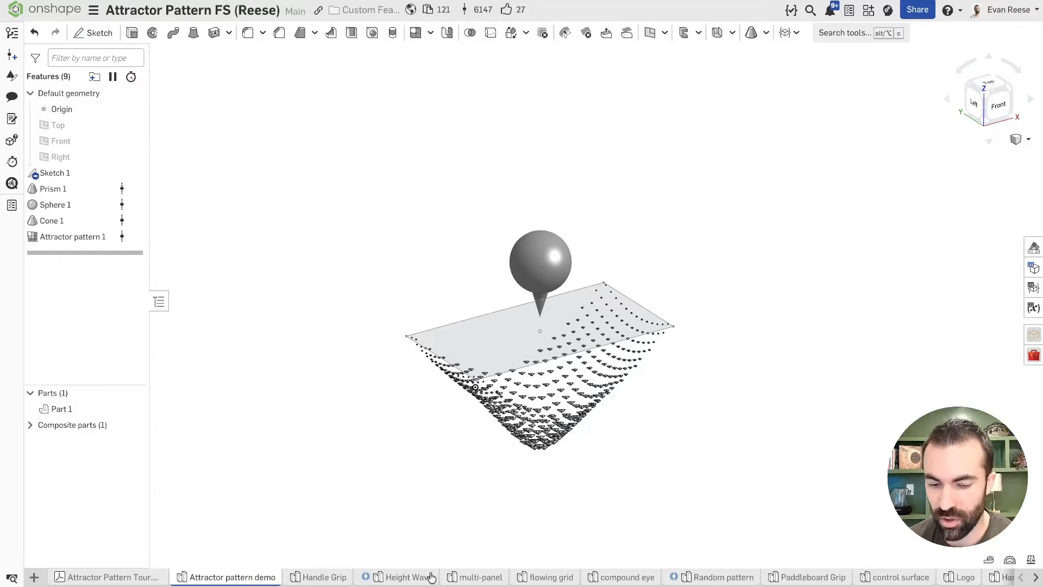
# - Open the Paddleboard Grip studio and change Composite part 1's appearance to the darkest blue-grey palette colour
pyautogui.click(797, 576)
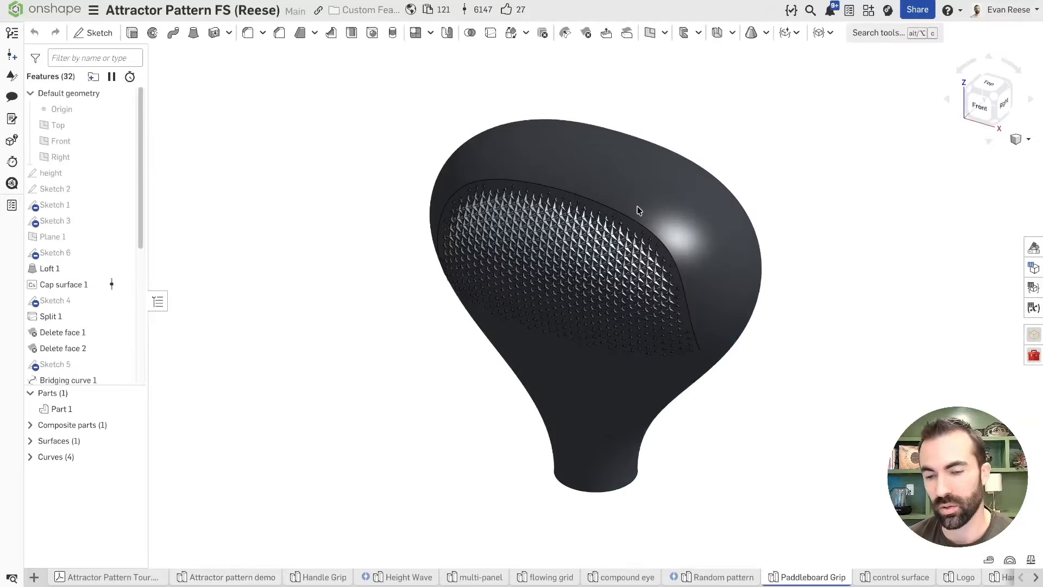
pyautogui.scroll(3, 755, 145)
pyautogui.scroll(5, 755, 145)
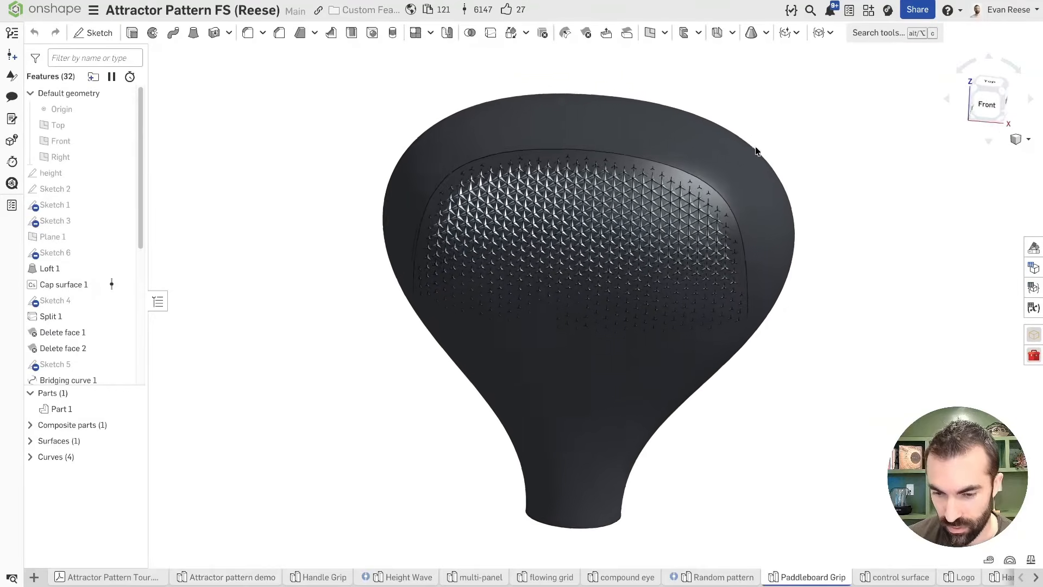
pyautogui.click(30, 424)
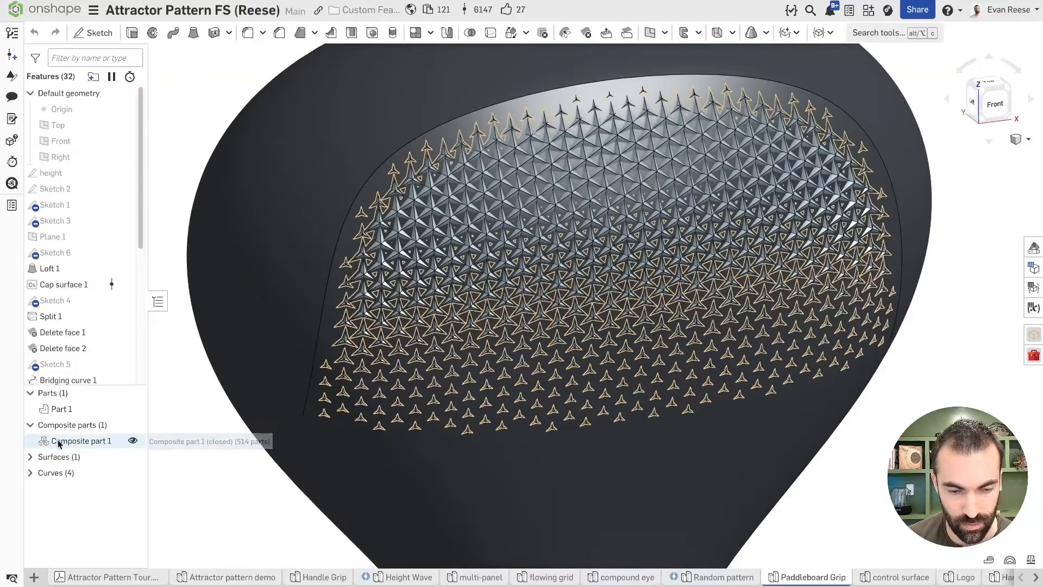
pyautogui.rightClick(75, 443)
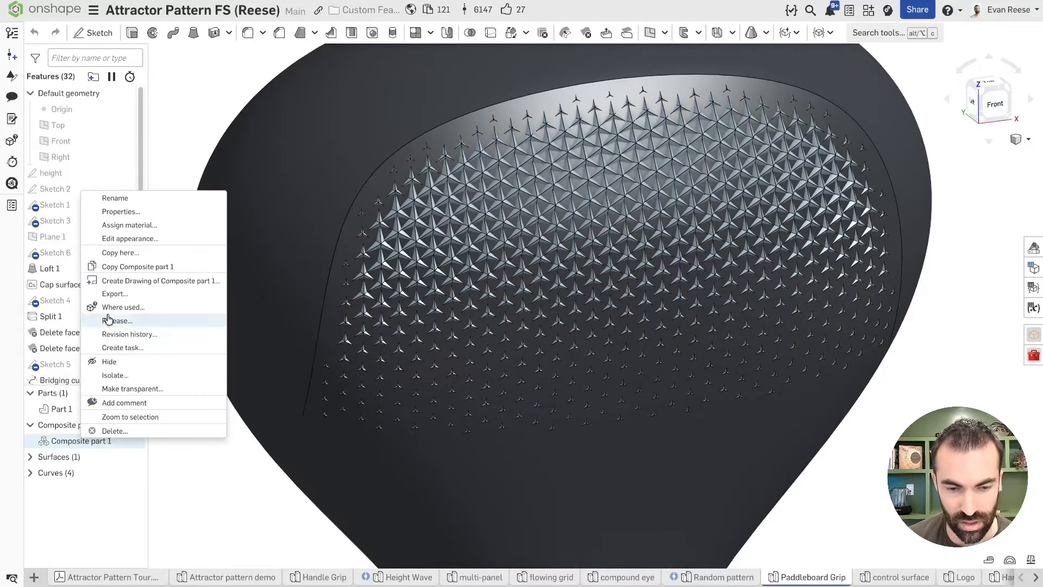
pyautogui.click(135, 240)
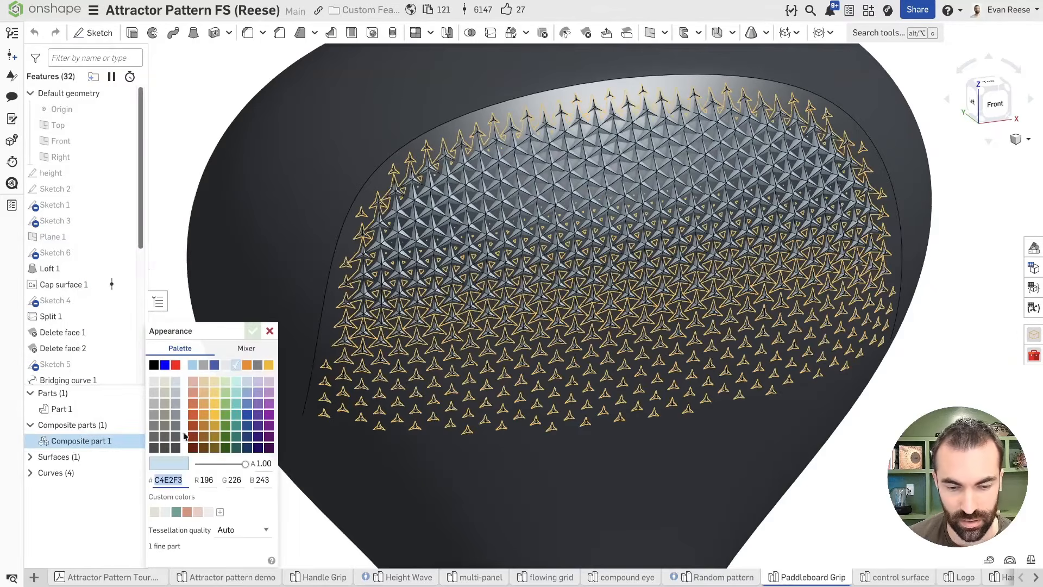
pyautogui.click(177, 450)
pyautogui.click(253, 331)
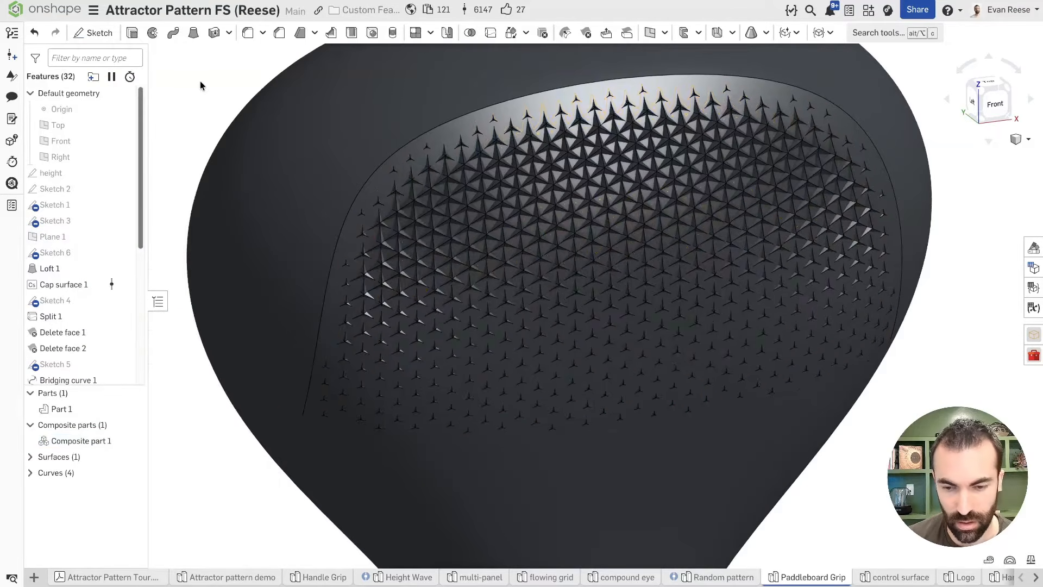
# - Examine the three-pointed texture pattern on the paddleboard grip up close, from the front and from the side
pyautogui.scroll(-3, 250, 112)
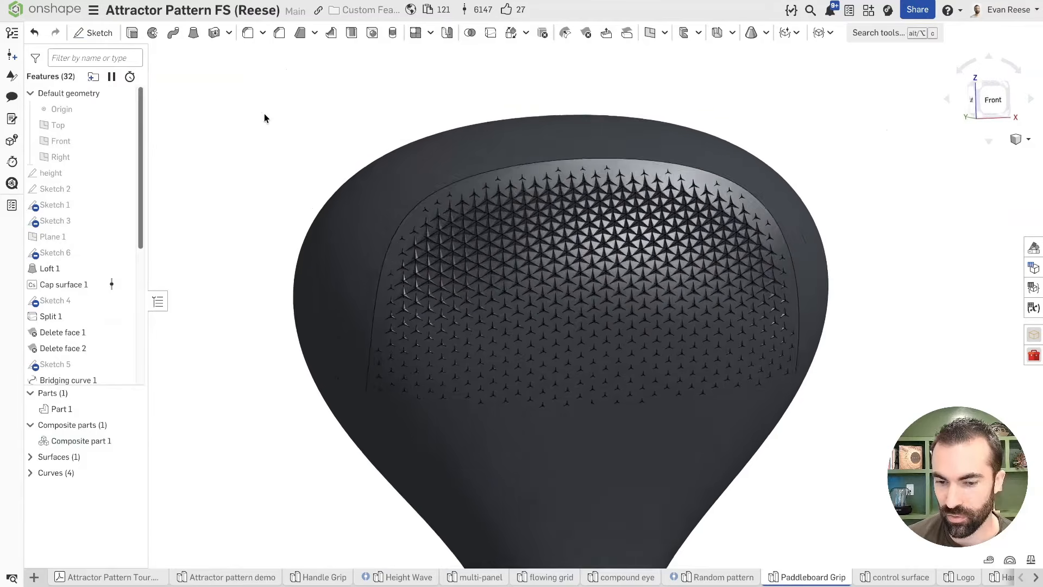
pyautogui.scroll(-4, 265, 118)
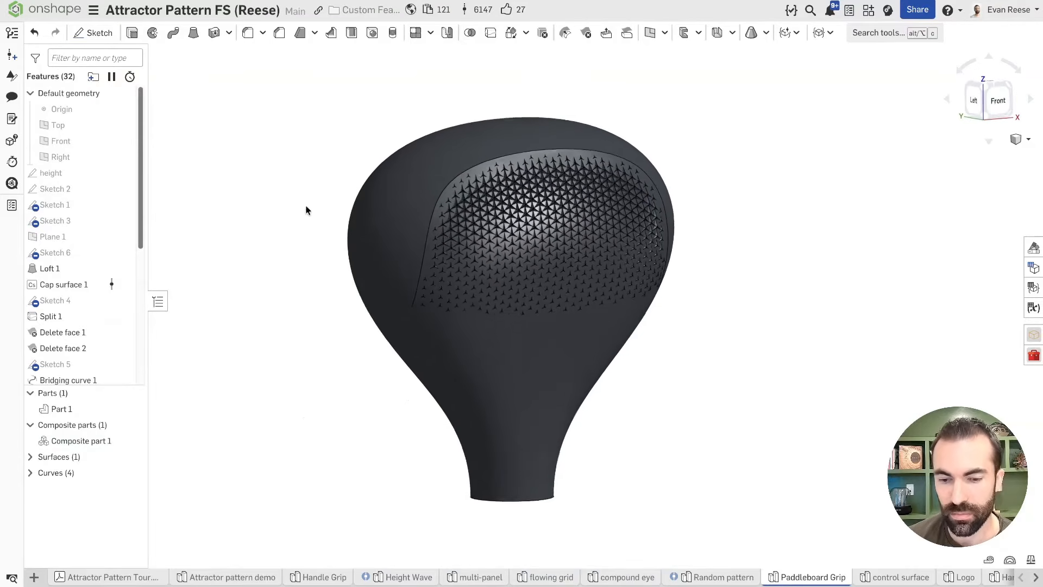
pyautogui.scroll(-3, 311, 213)
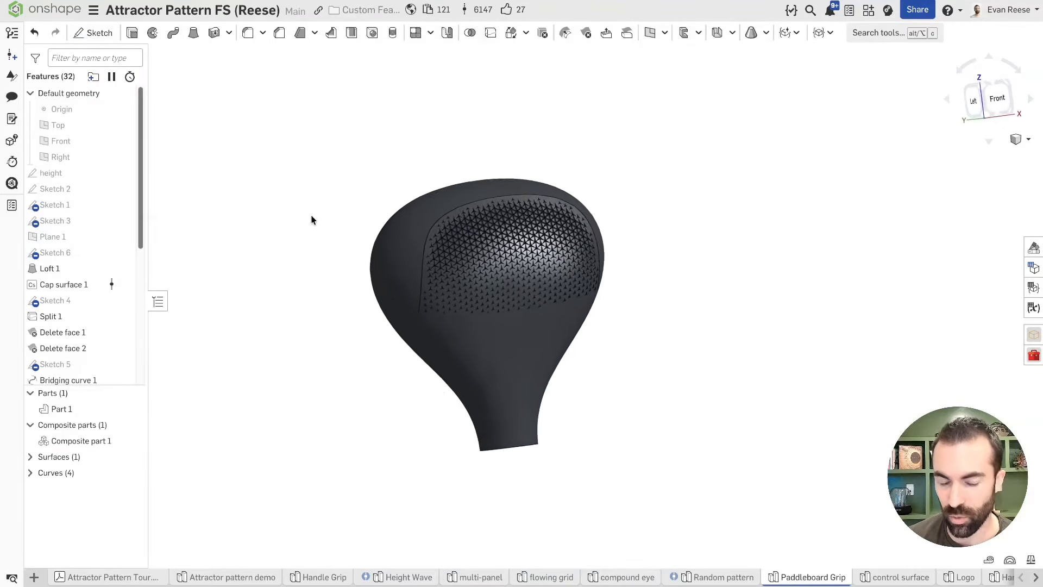
pyautogui.scroll(2, 312, 214)
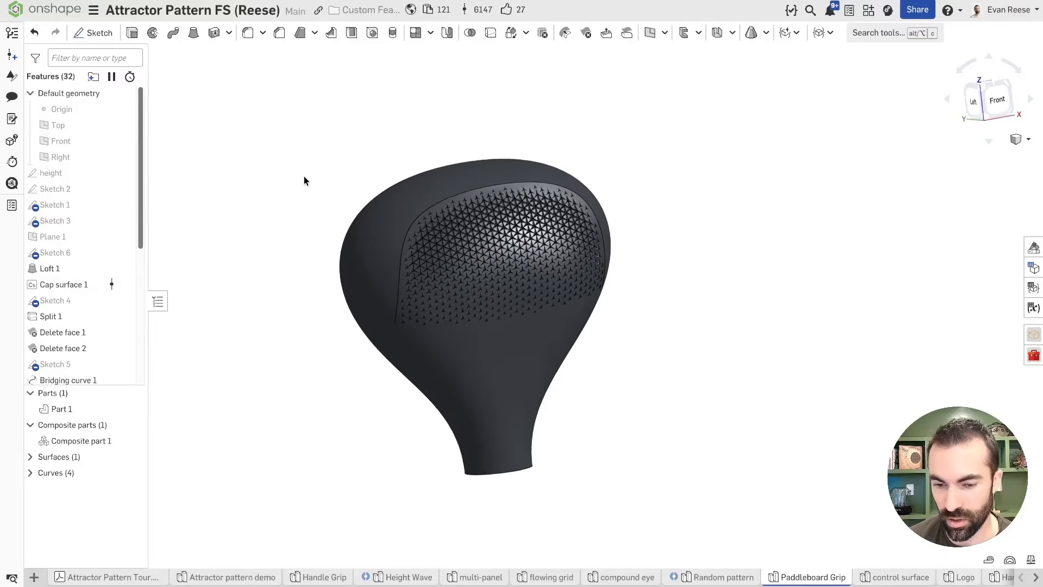
pyautogui.scroll(2, 300, 180)
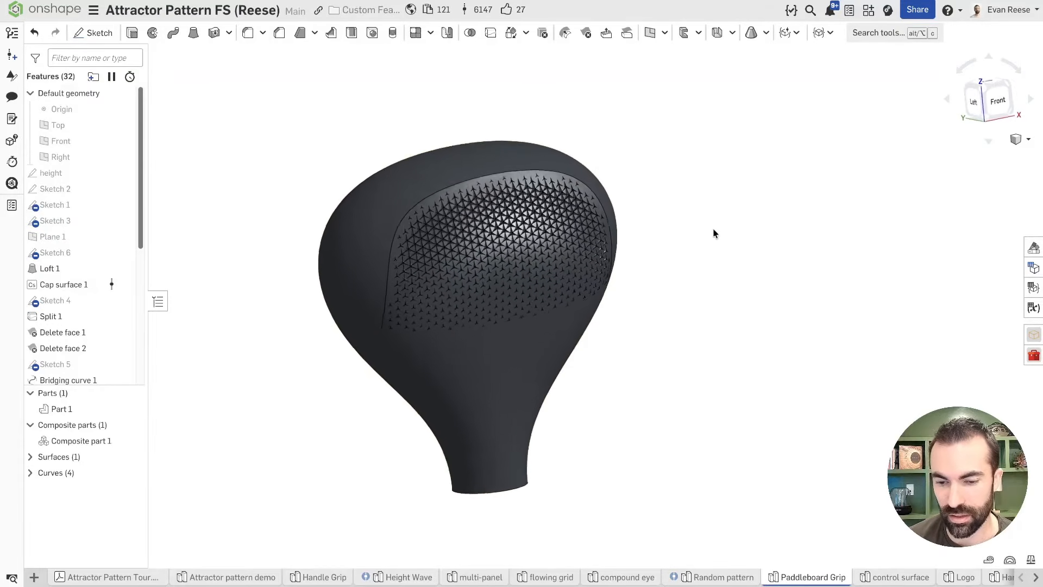
pyautogui.scroll(-2, 714, 232)
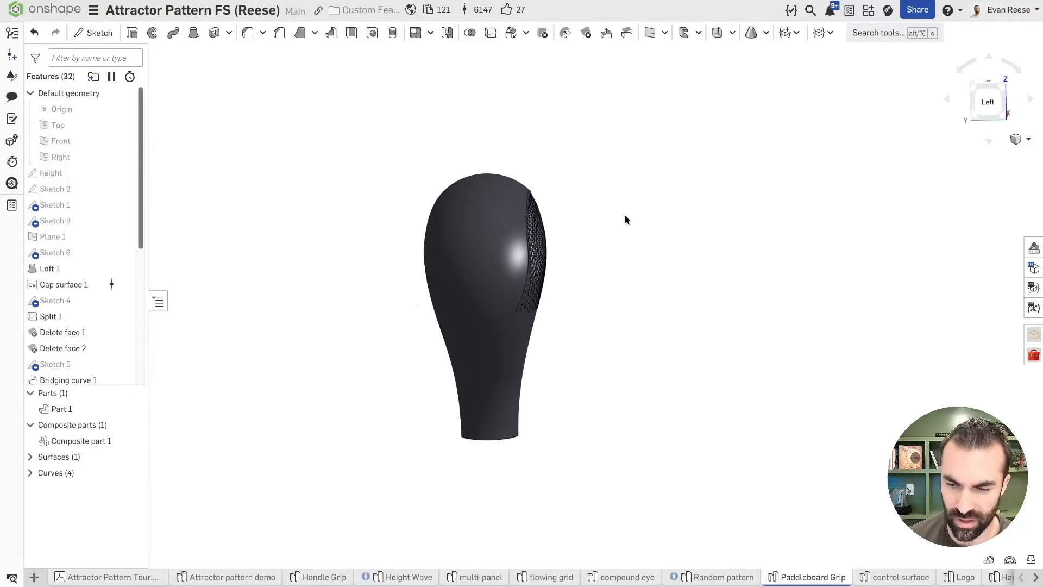
pyautogui.scroll(4, 625, 215)
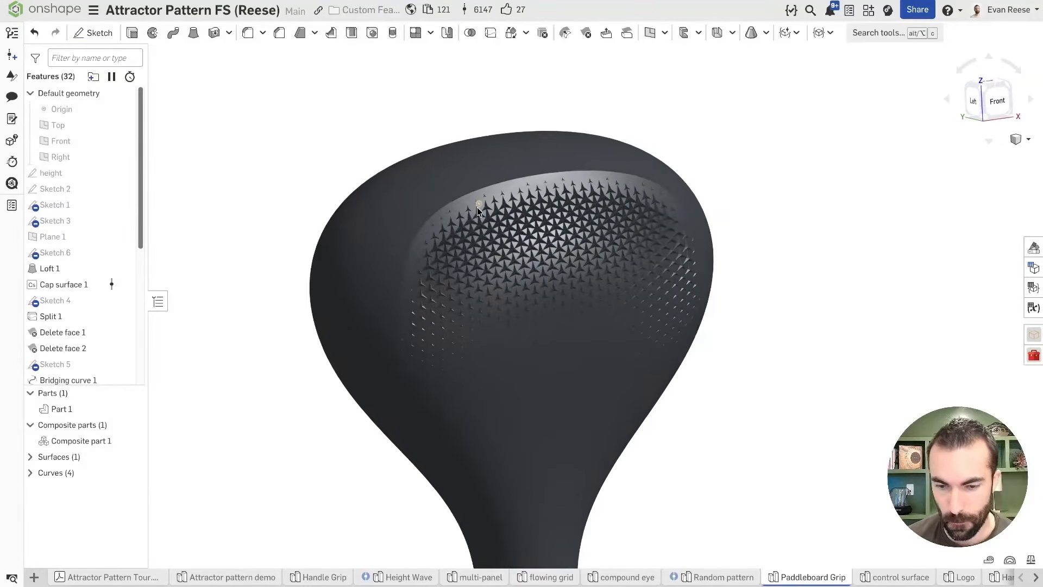
pyautogui.scroll(5, 477, 207)
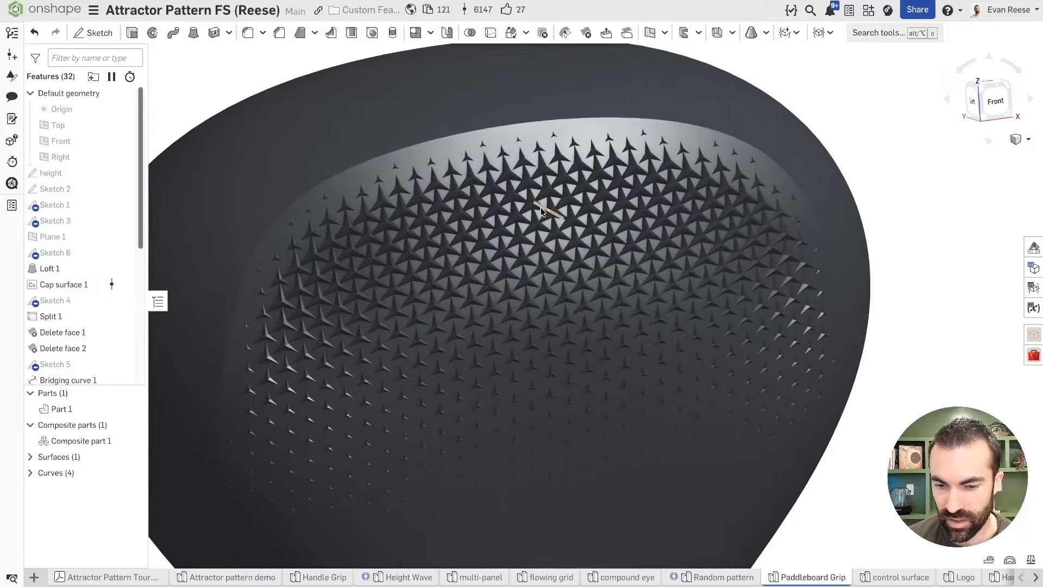
pyautogui.scroll(-3, 579, 207)
pyautogui.moveTo(579, 207); pyautogui.dragTo(585, 213, button='right')
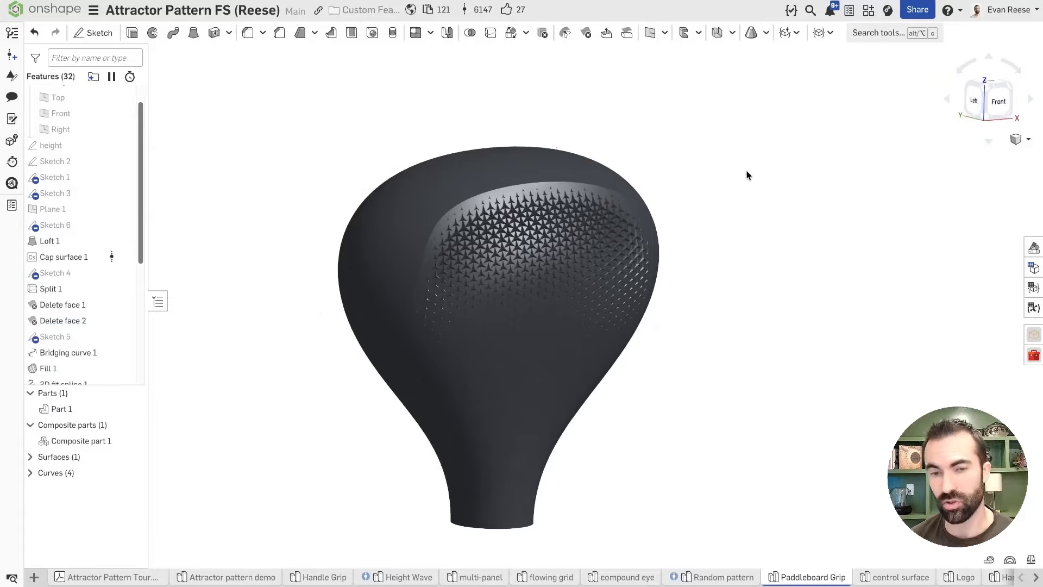
# - Roll the feature history back to Move boundary 1 and further to Fill 2, and highlight the Fill 1 face on the grip
pyautogui.scroll(-5, 130, 272)
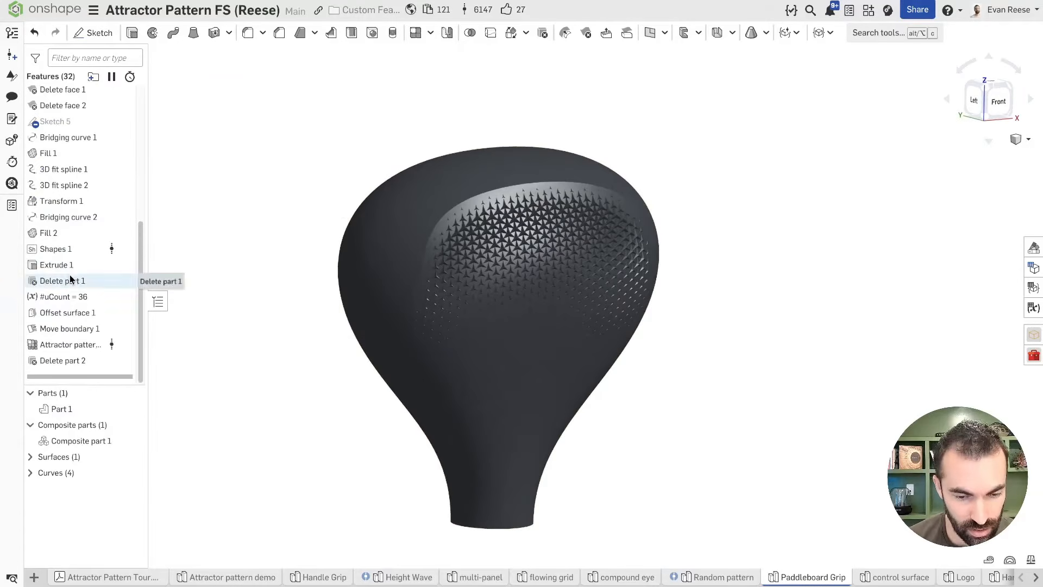
pyautogui.rightClick(65, 329)
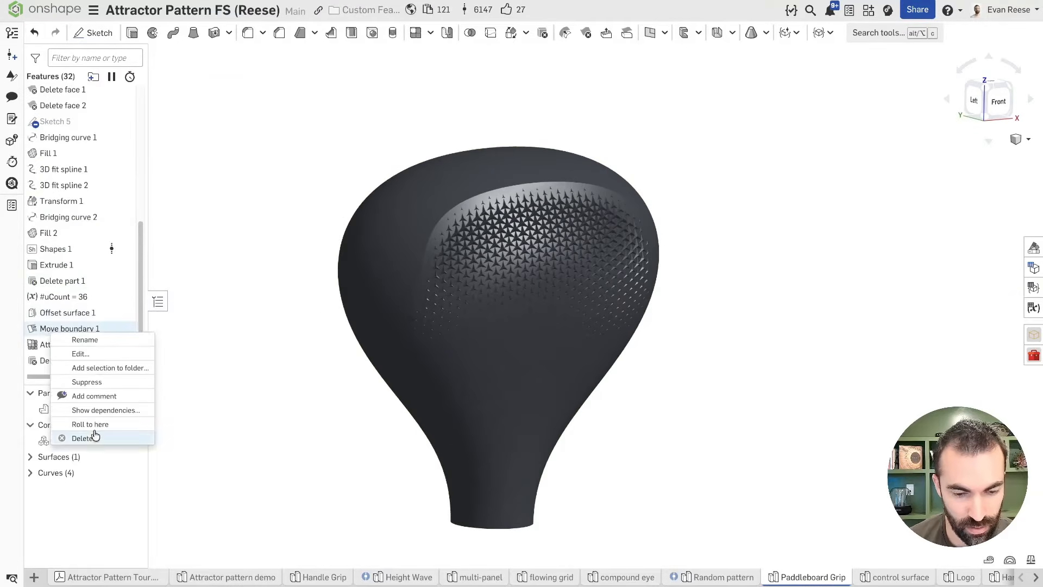
pyautogui.click(65, 424)
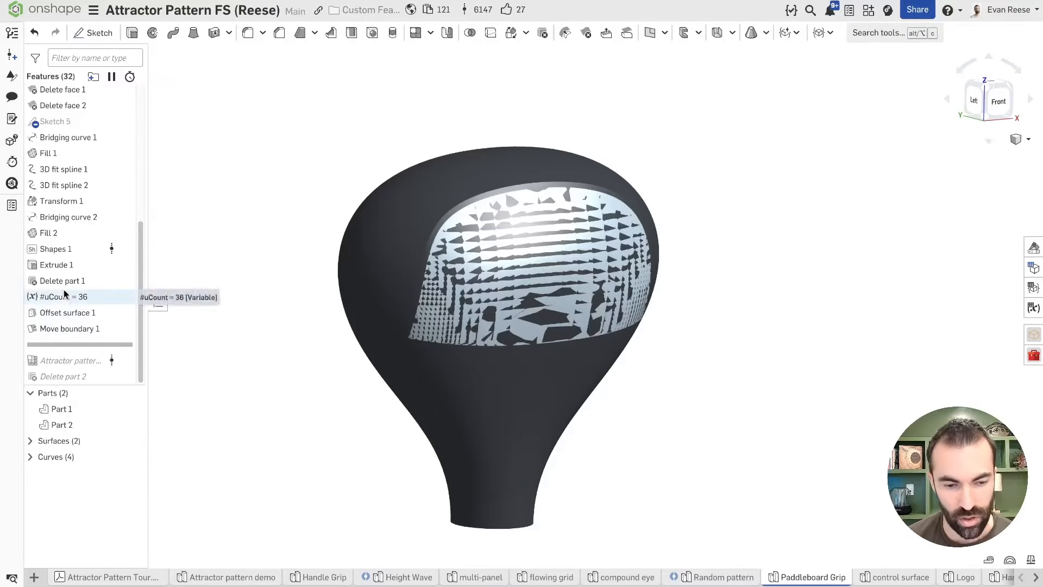
pyautogui.rightClick(57, 241)
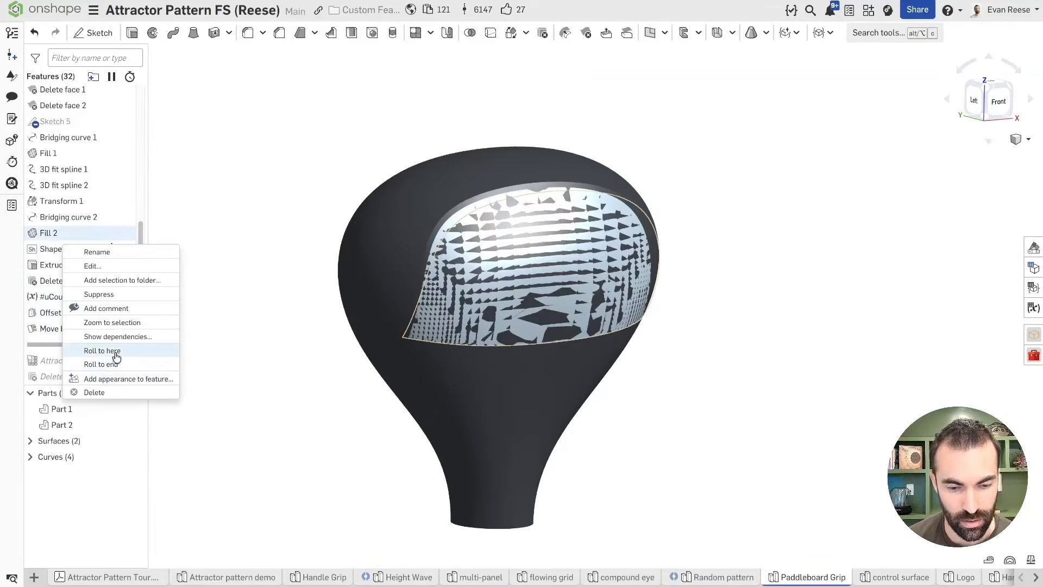
pyautogui.click(82, 345)
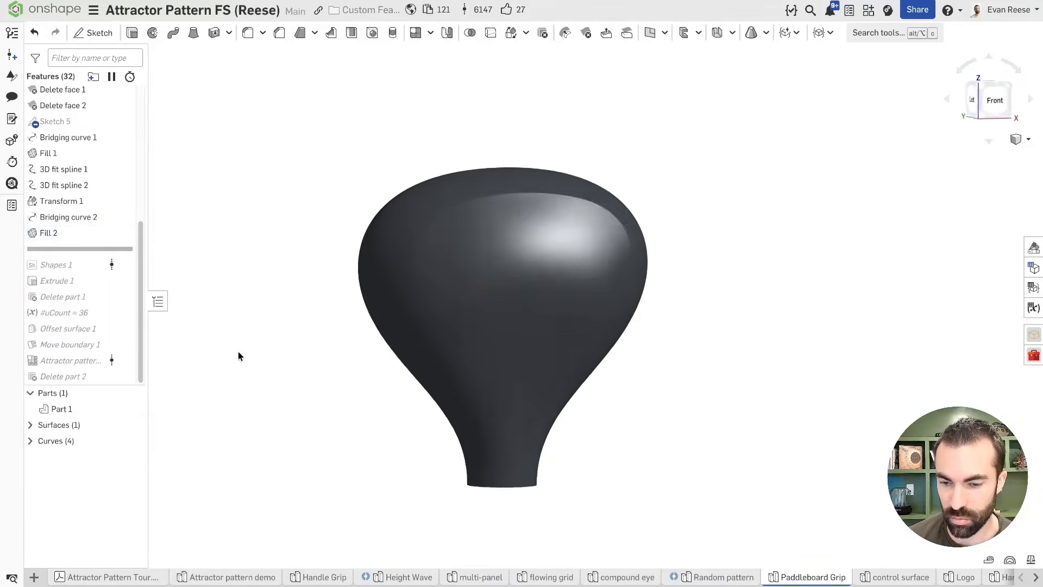
pyautogui.click(421, 291)
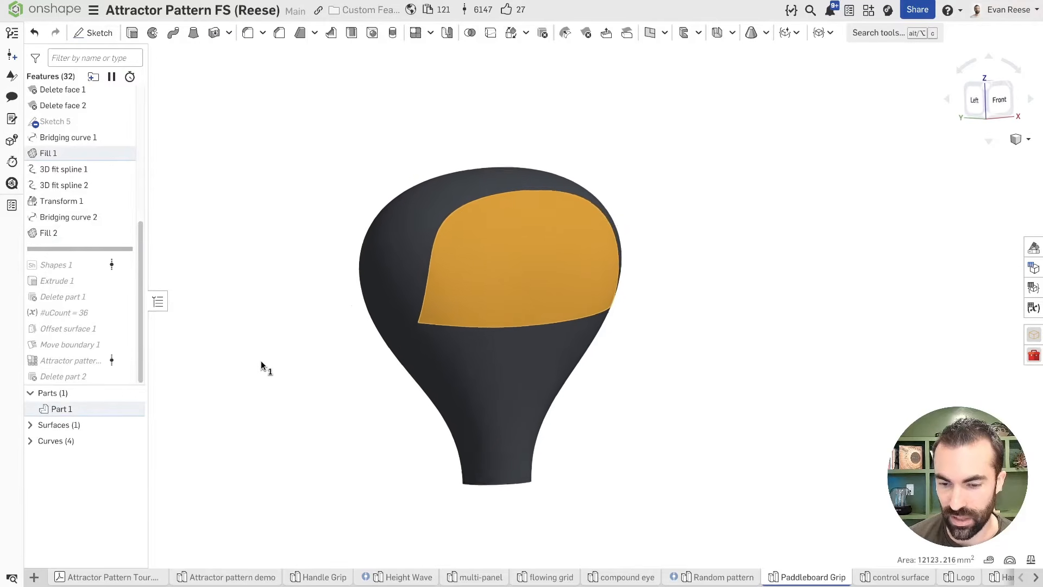
pyautogui.click(224, 394)
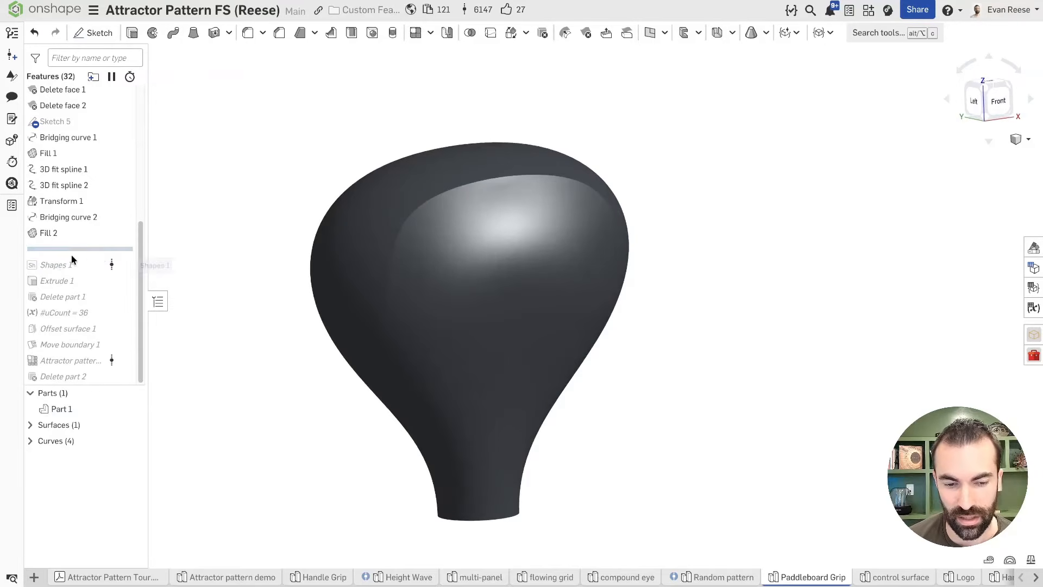
# - Roll the history forward to just after Offset surface 1 and check that feature's face selection and offset distance
pyautogui.moveTo(80, 248); pyautogui.dragTo(82, 328)
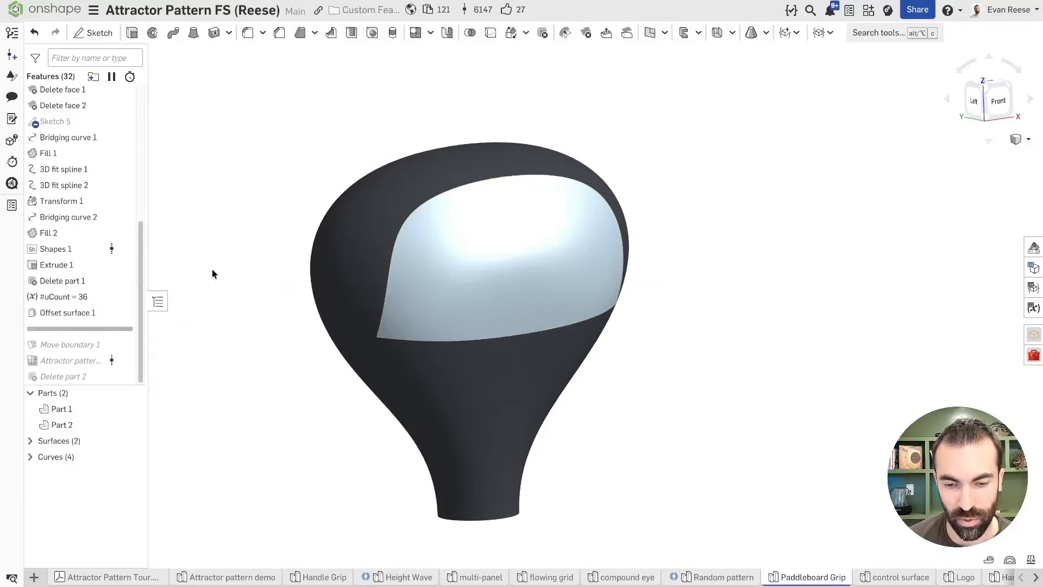
pyautogui.doubleClick(74, 312)
pyautogui.click(245, 104)
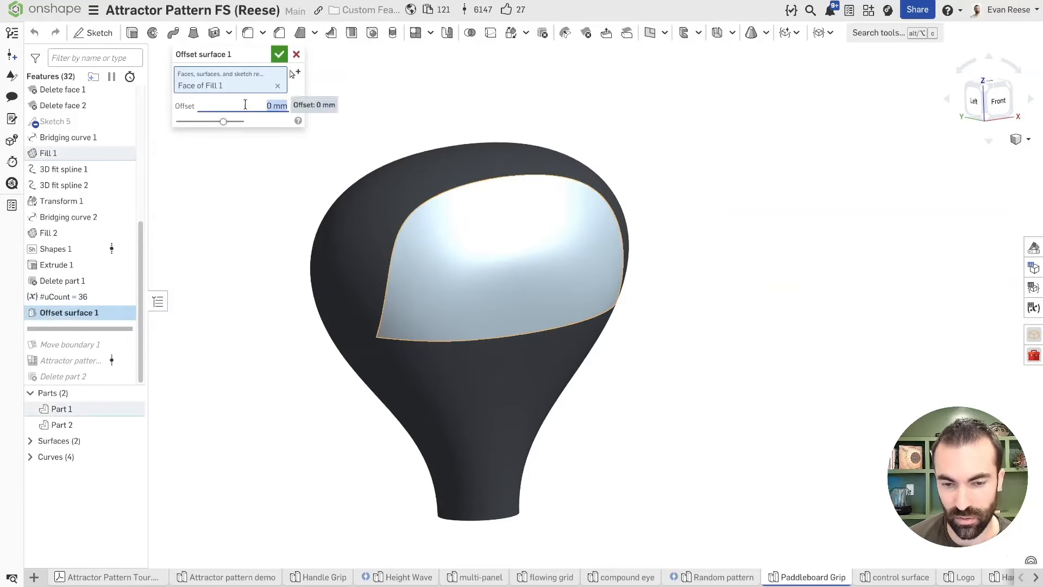
pyautogui.click(279, 54)
# - Roll the history forward to Move boundary 1 and highlight that feature to inspect the surface's moved edge on the grip
pyautogui.rightClick(74, 344)
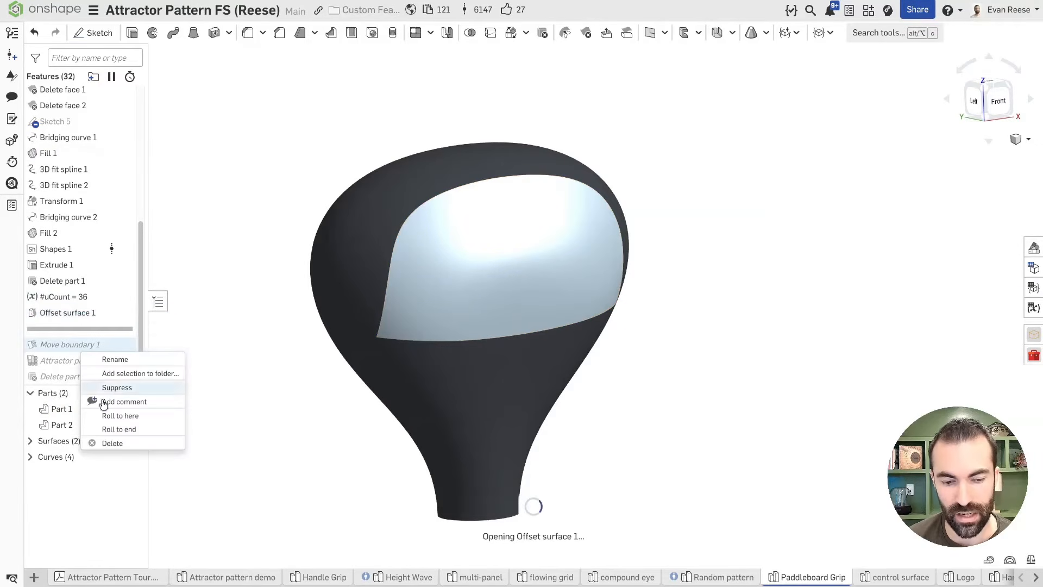
pyautogui.click(114, 420)
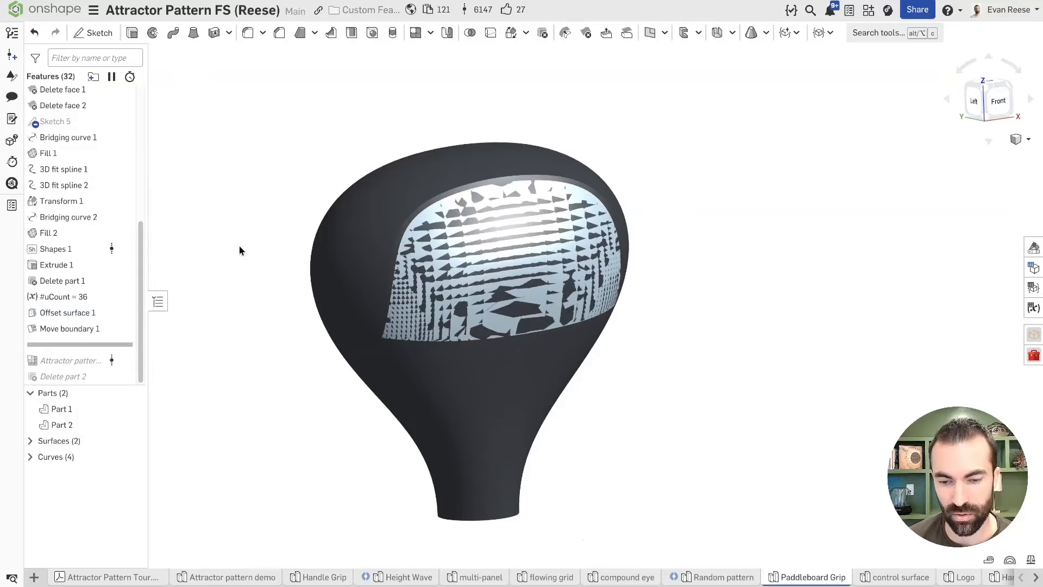
pyautogui.click(64, 329)
pyautogui.scroll(3, 365, 174)
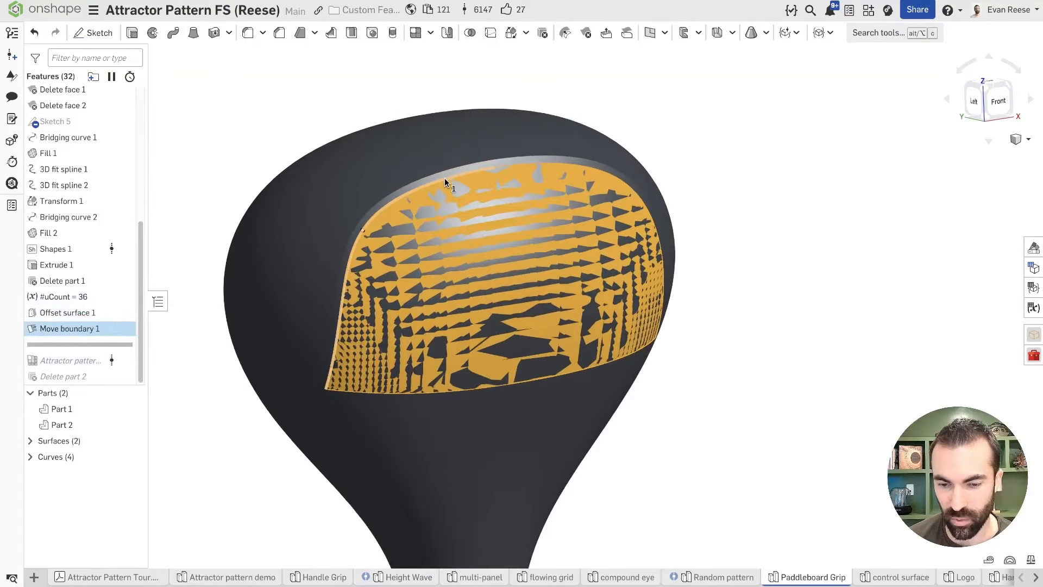
# - Highlight the upper boundary edge of the recessed Fill 1 face and examine how the offset surface fits inside it
pyautogui.click(307, 92)
pyautogui.moveTo(307, 92); pyautogui.dragTo(510, 182, button='right')
pyautogui.click(501, 175)
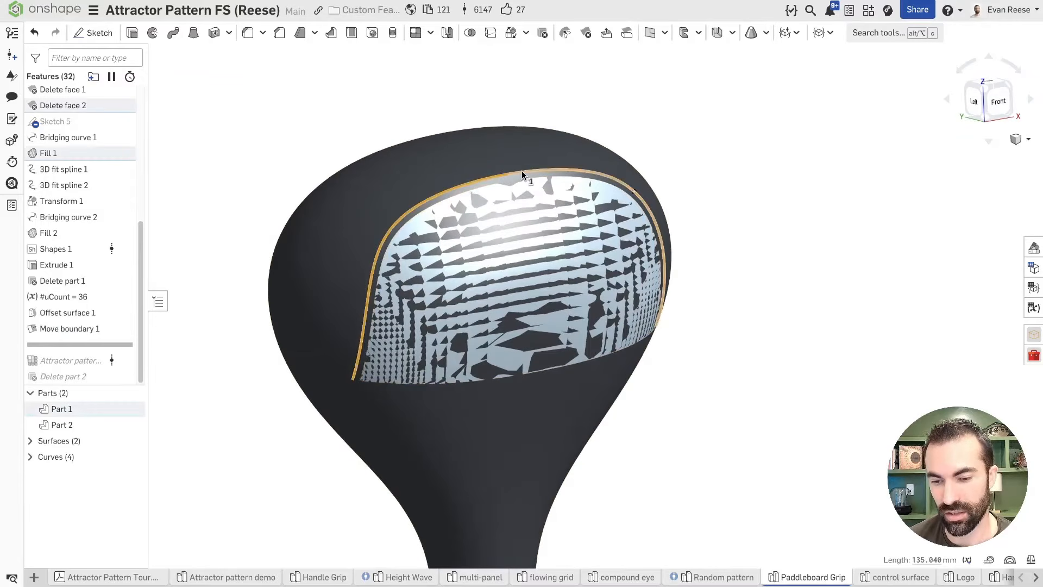
pyautogui.click(683, 124)
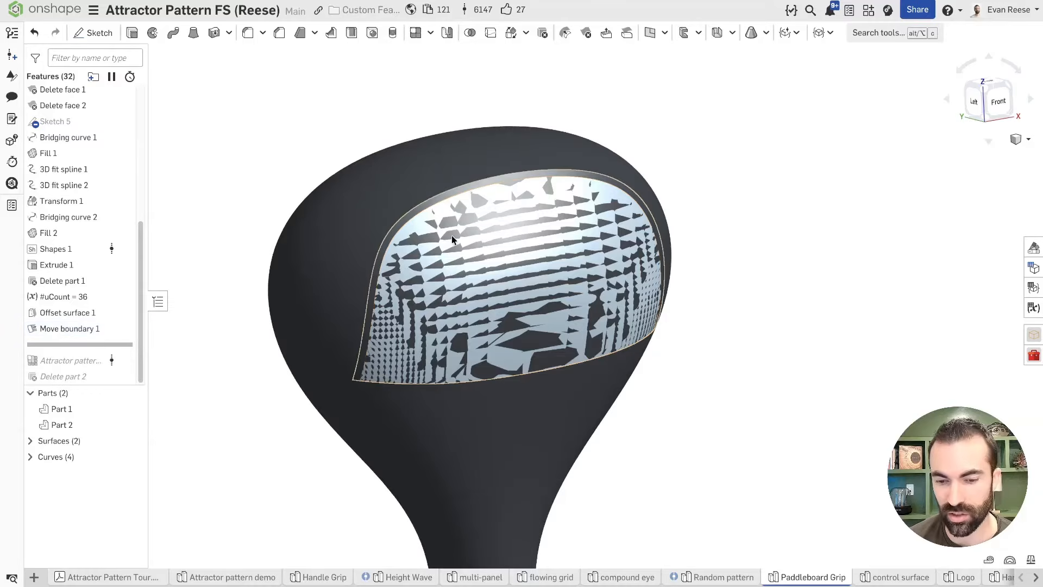
pyautogui.click(415, 222)
pyautogui.click(415, 223)
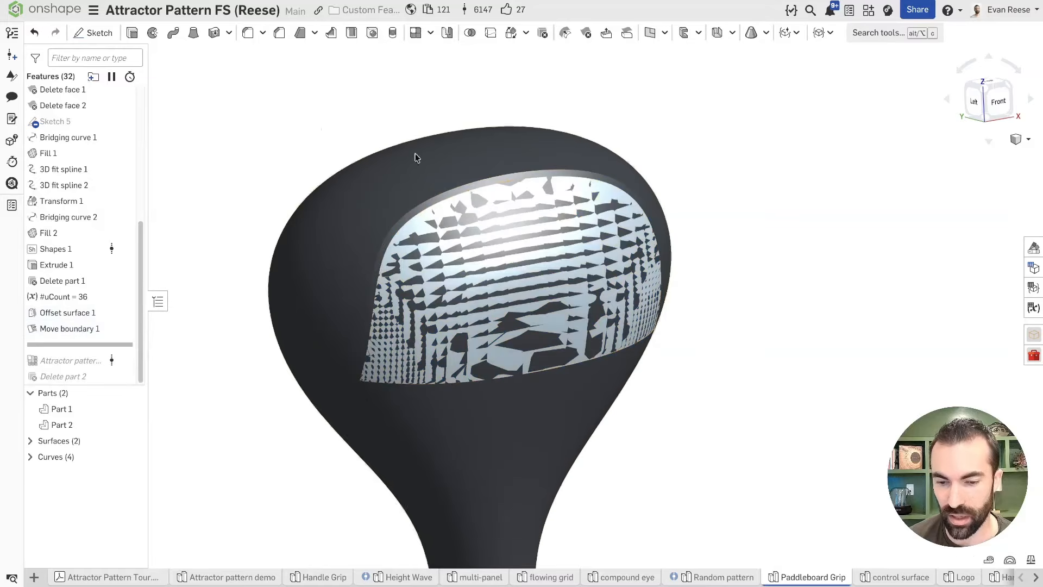
pyautogui.moveTo(444, 243); pyautogui.dragTo(445, 239, button='middle')
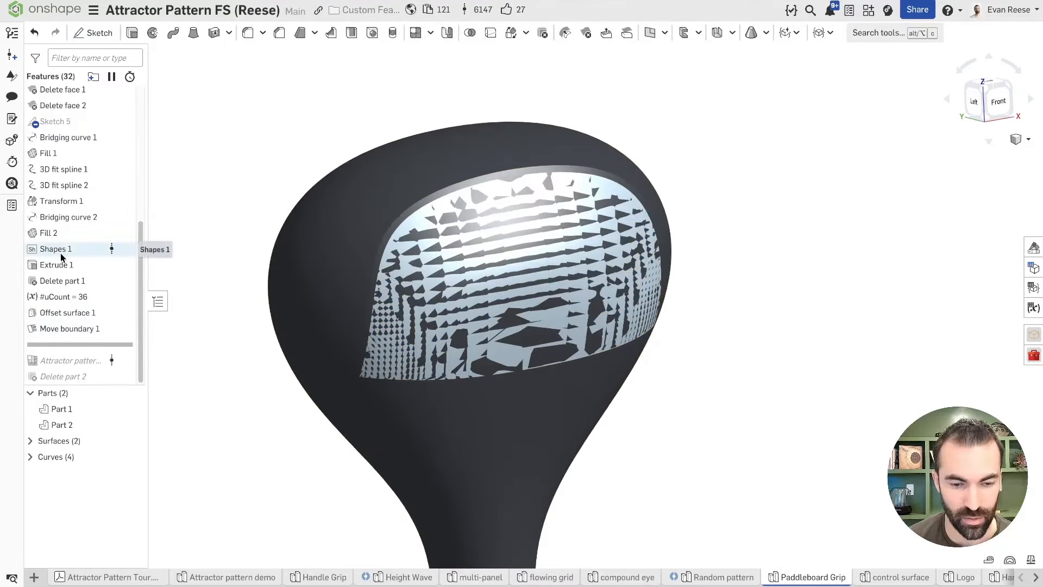
# - Hide the grip body and the pattern surface, and open Shapes 1 to examine its star profile and settings
pyautogui.press('y')
pyautogui.press('y')
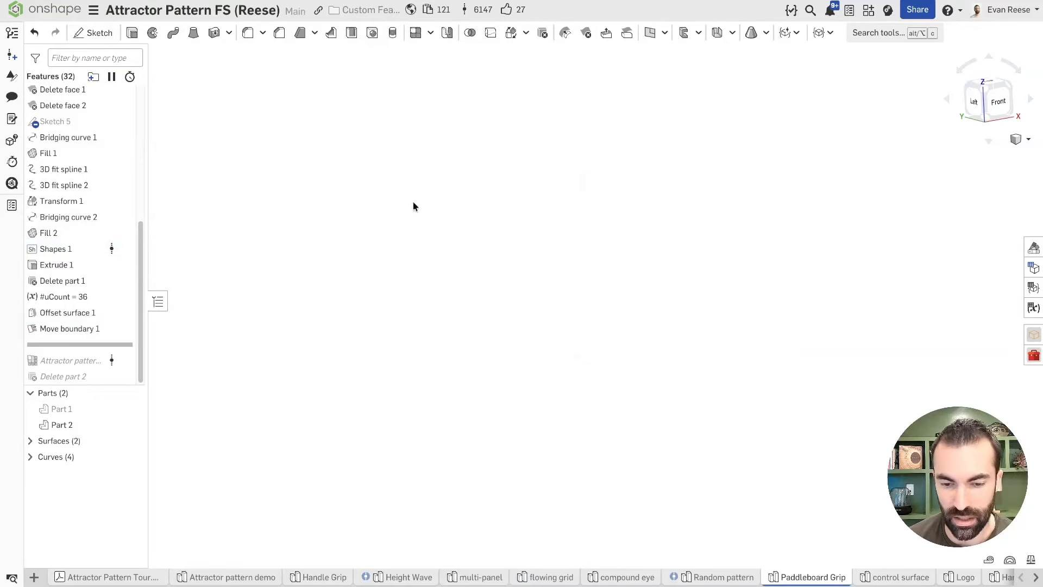
pyautogui.doubleClick(56, 251)
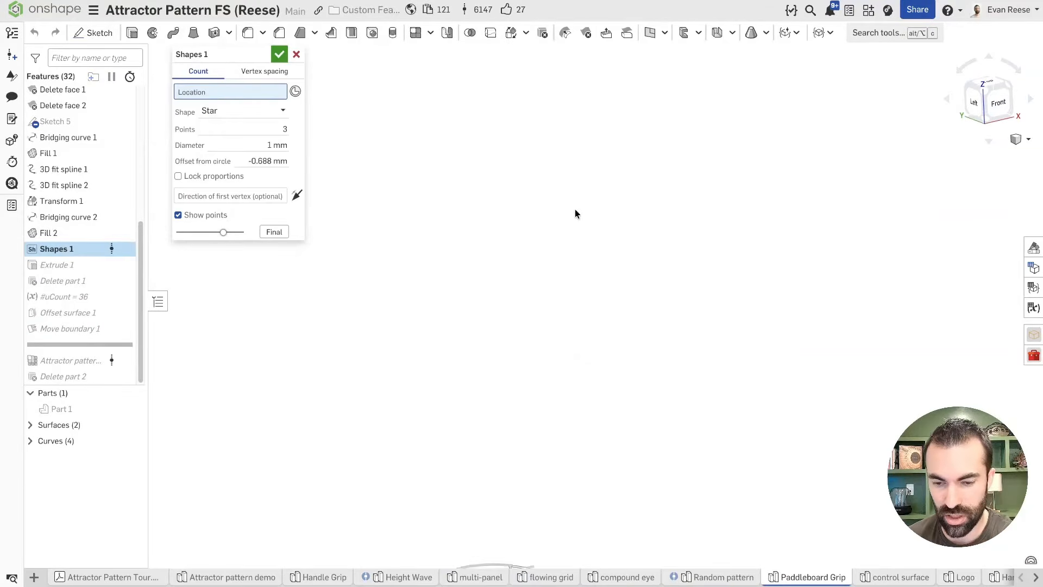
pyautogui.press('f')
pyautogui.moveTo(564, 181); pyautogui.dragTo(564, 194, button='right')
pyautogui.scroll(-4, 565, 200)
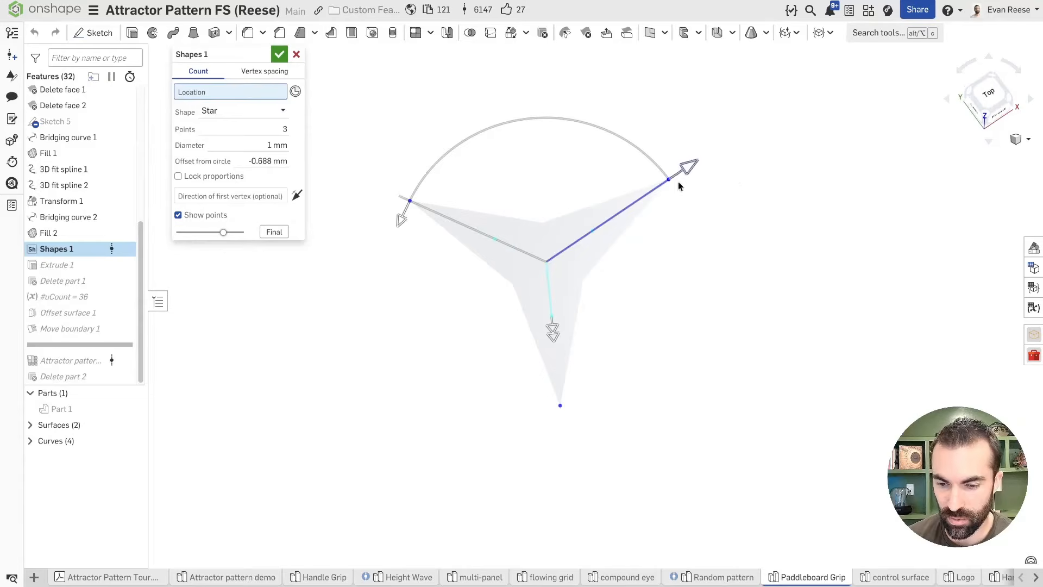
# - Try the Polygon shape with 6 points in Shapes 1, look through the other shape options, and cancel the edit
pyautogui.moveTo(400, 216); pyautogui.dragTo(402, 258)
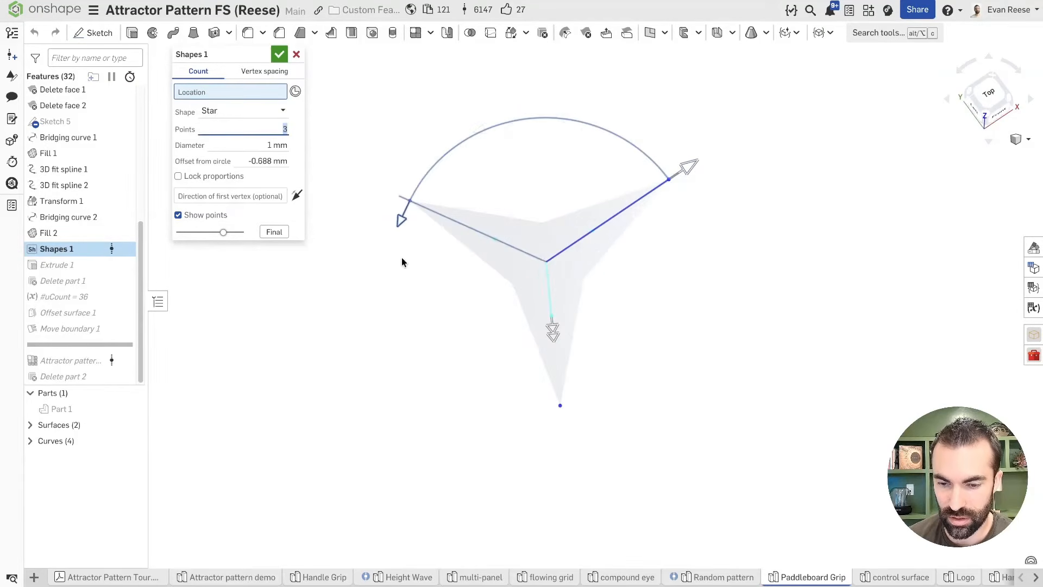
pyautogui.click(240, 110)
pyautogui.click(211, 129)
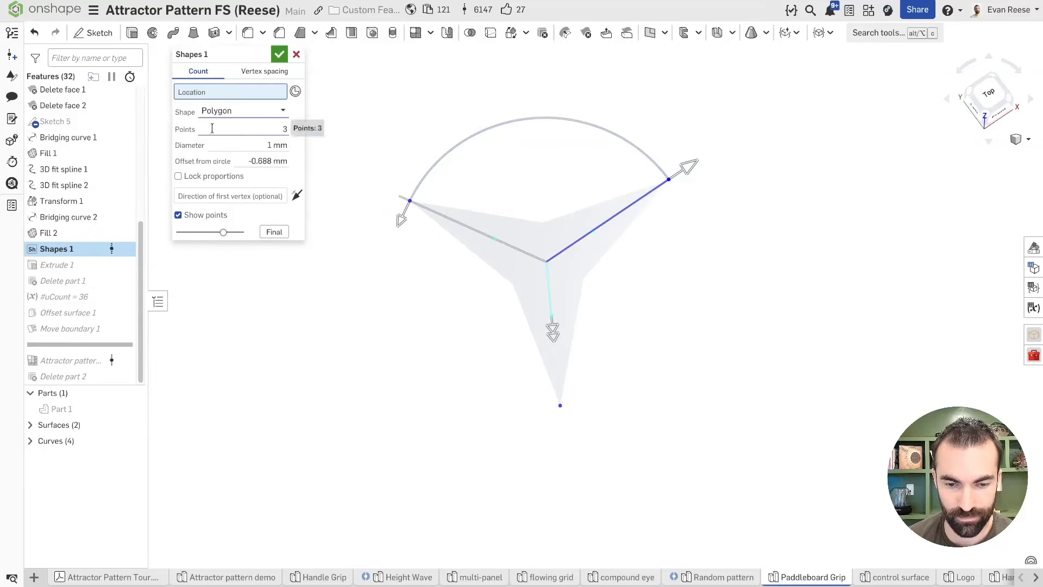
pyautogui.moveTo(391, 219); pyautogui.dragTo(680, 158)
pyautogui.moveTo(784, 138); pyautogui.dragTo(703, 162)
pyautogui.click(245, 111)
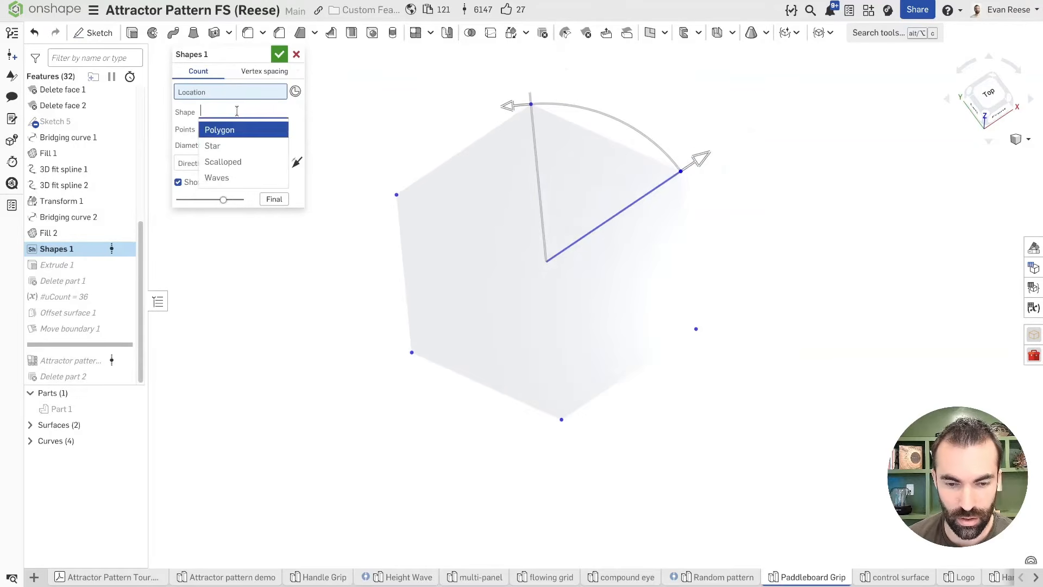
pyautogui.click(297, 56)
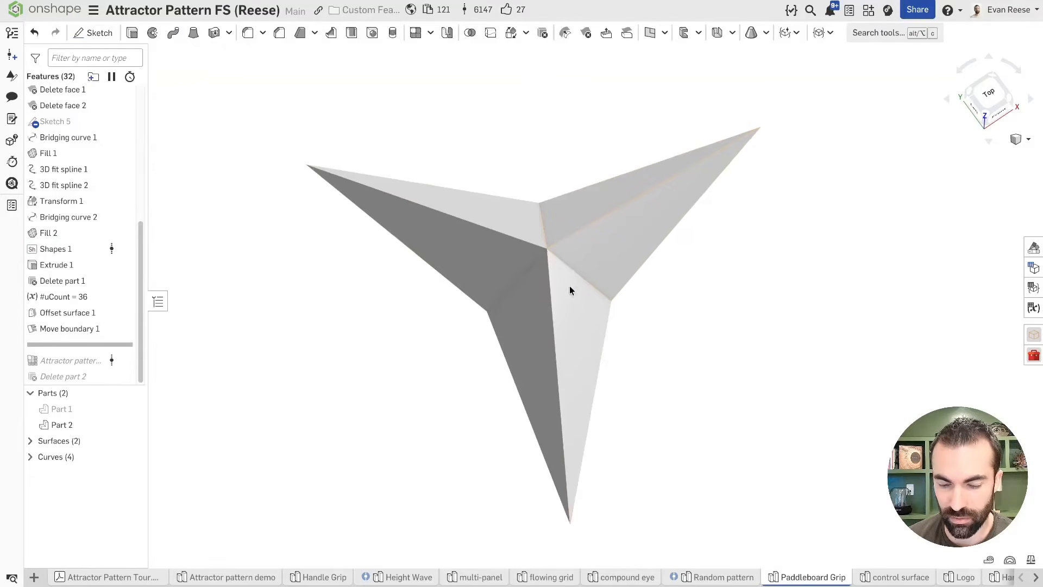
# - Check the depth, draft and second end position settings of Extrude 1 and view the pointed star body from the side
pyautogui.moveTo(570, 289); pyautogui.dragTo(558, 256, button='right')
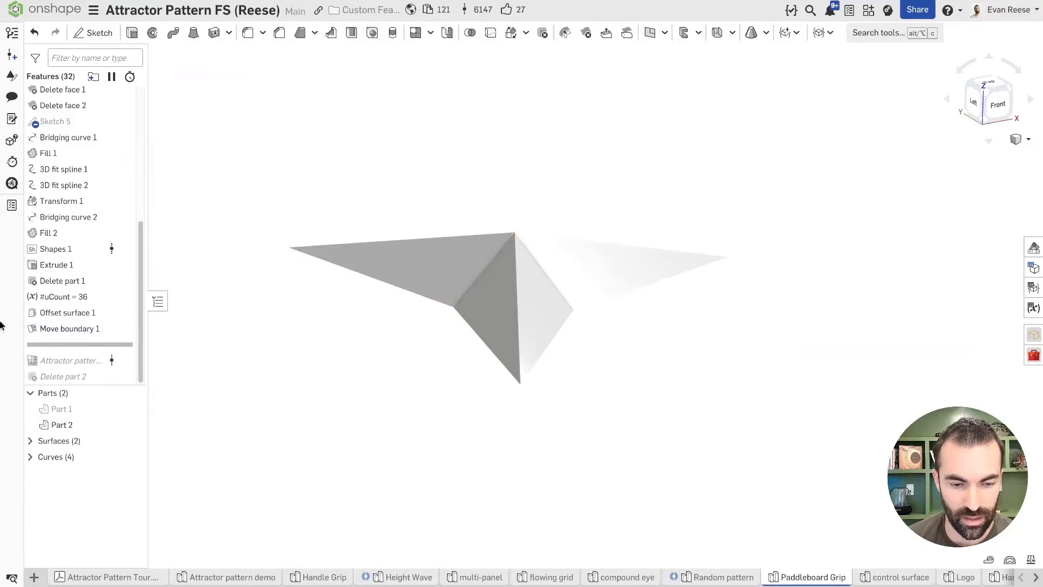
pyautogui.doubleClick(53, 265)
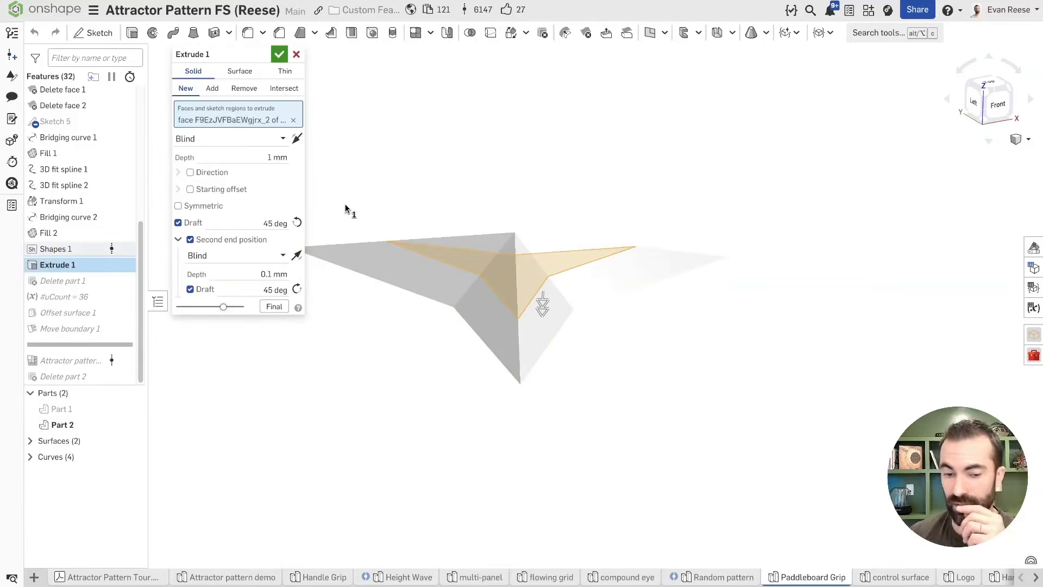
pyautogui.moveTo(500, 286); pyautogui.dragTo(522, 281, button='right')
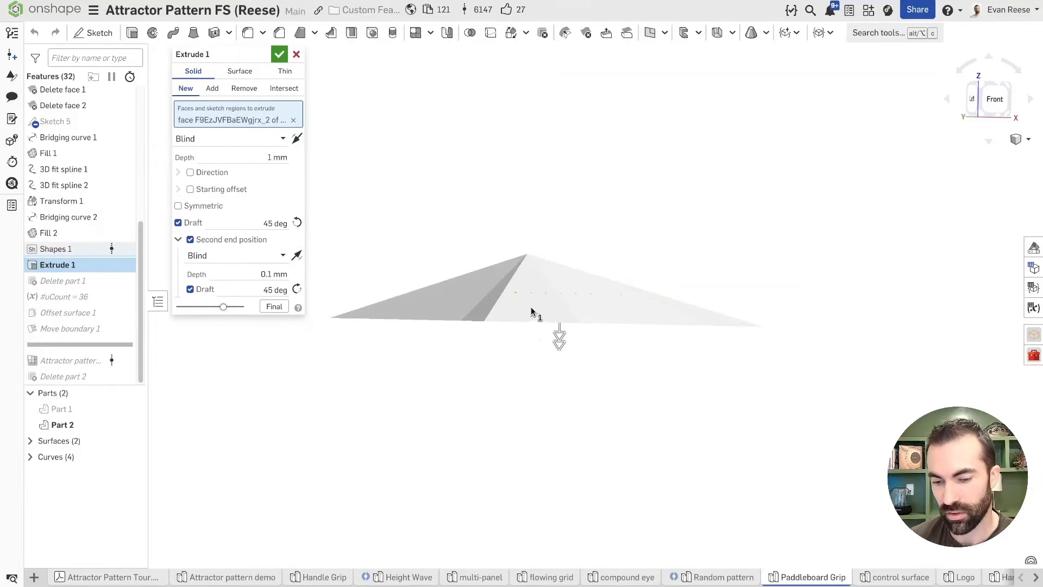
pyautogui.click(279, 56)
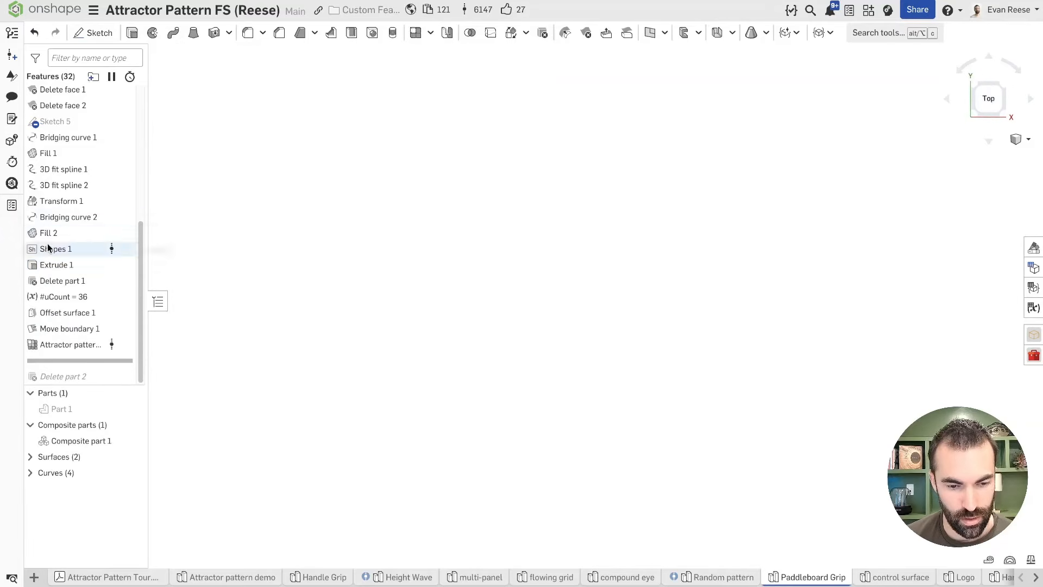
# - Roll the history back to Fill 2 and view the grip with the attractor fade surface from the side
pyautogui.click(31, 456)
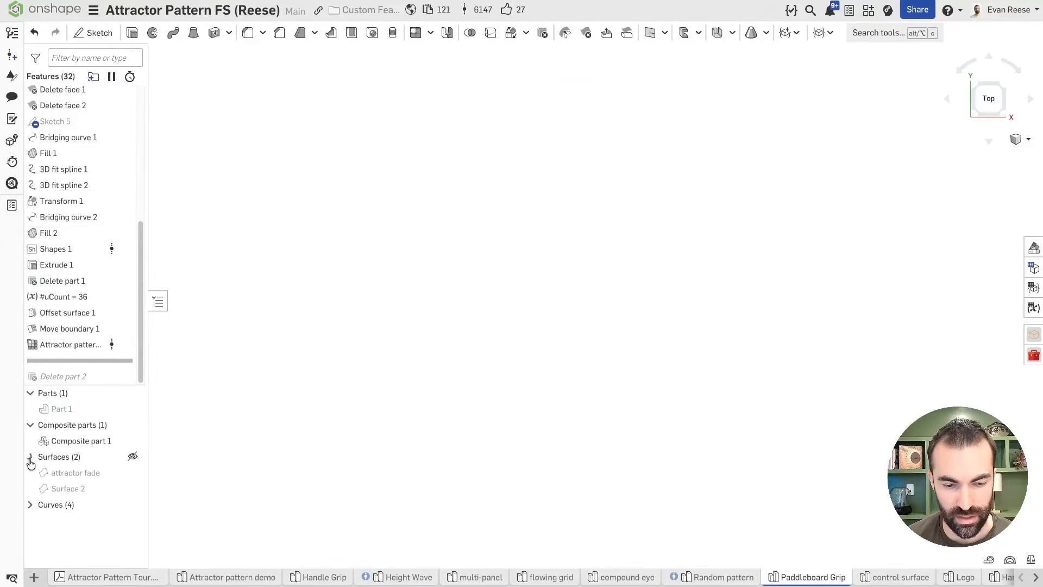
pyautogui.rightClick(59, 236)
pyautogui.click(103, 350)
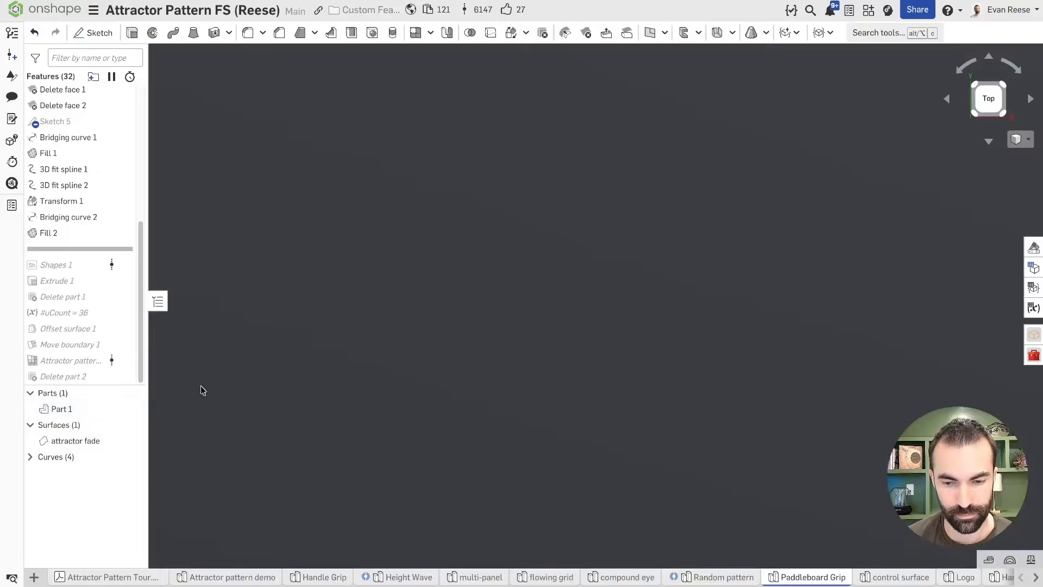
pyautogui.press('f')
pyautogui.moveTo(343, 143); pyautogui.dragTo(431, 110, button='right')
pyautogui.scroll(3, 419, 184)
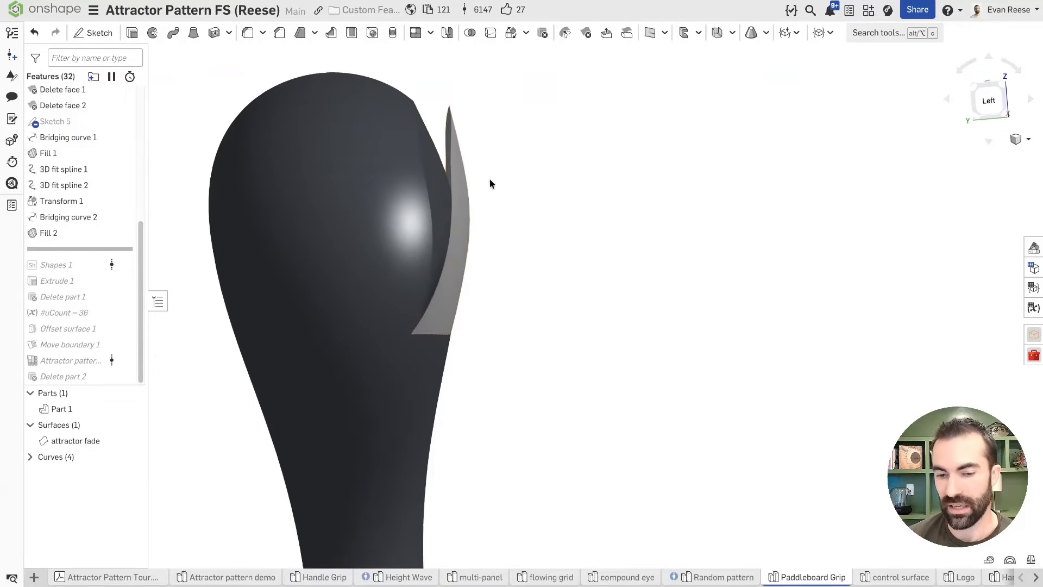
# - Highlight the attractor fade surface and the Fill 1 face from the side to examine the gap between them, and clear the selection
pyautogui.moveTo(551, 138); pyautogui.dragTo(470, 204, button='right')
pyautogui.scroll(3, 449, 185)
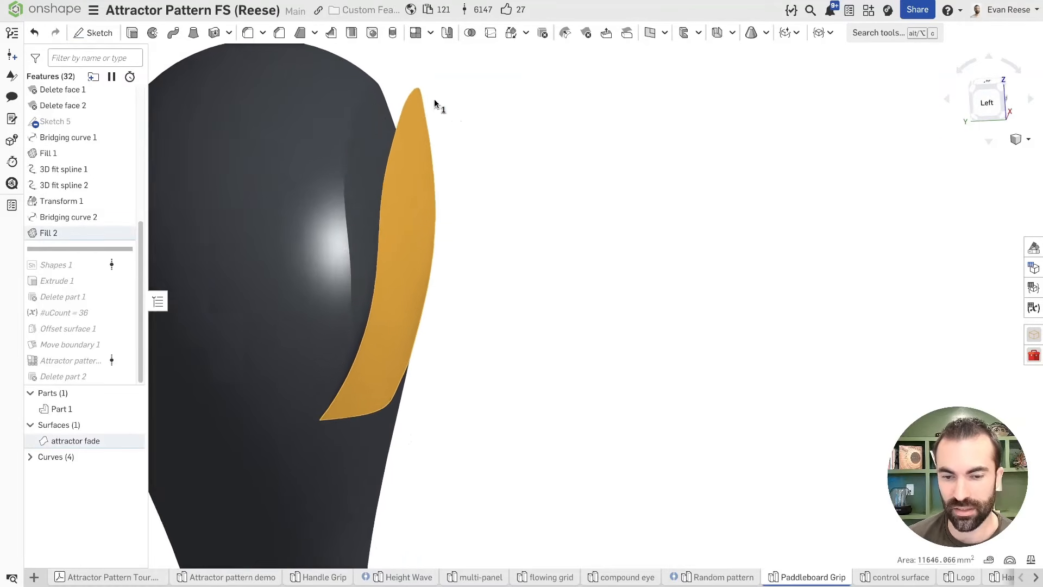
pyautogui.click(355, 92)
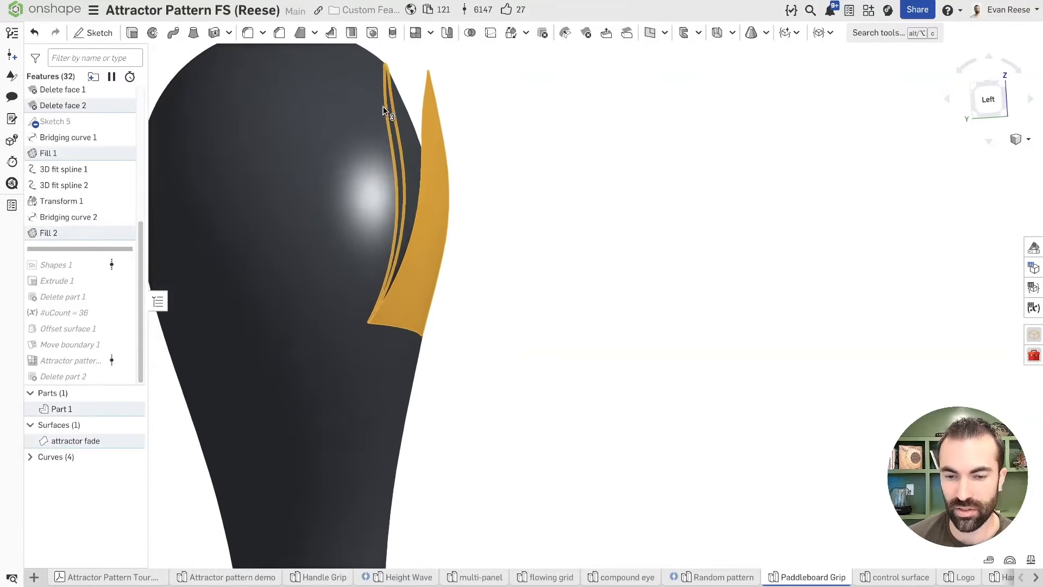
pyautogui.moveTo(383, 105); pyautogui.dragTo(560, 206, button='right')
pyautogui.moveTo(443, 303)
pyautogui.mouseDown(button='right')
pyautogui.moveTo(430, 303)
pyautogui.moveTo(441, 304)
pyautogui.mouseUp(button='right')
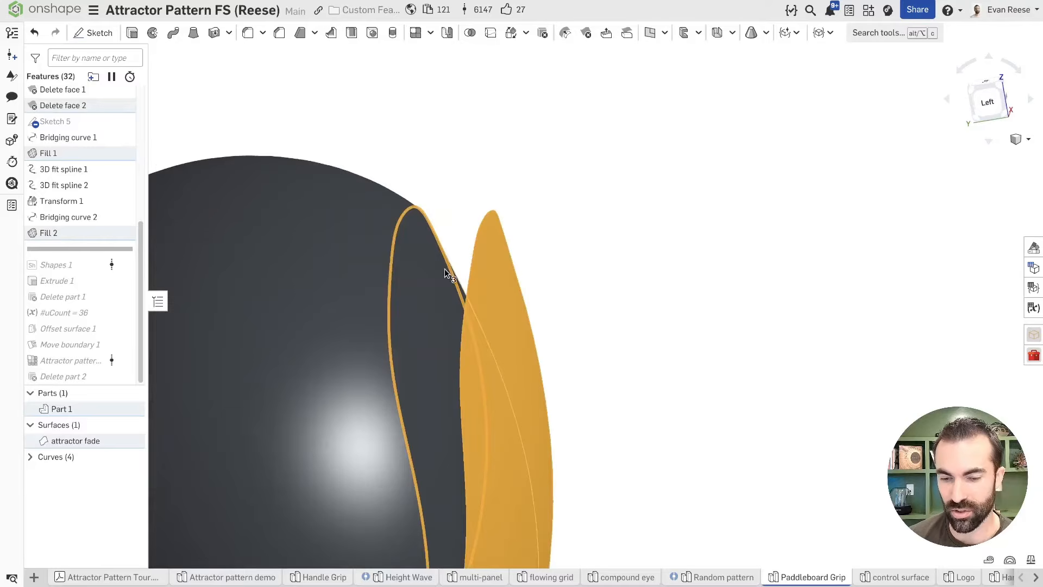
pyautogui.moveTo(456, 307); pyautogui.dragTo(476, 260, button='middle')
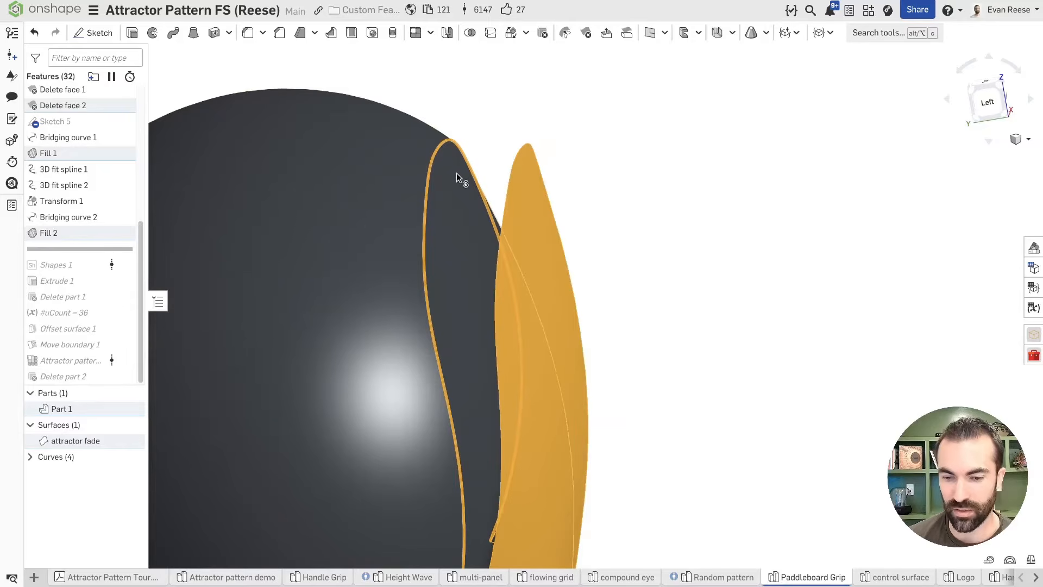
pyautogui.moveTo(476, 218); pyautogui.dragTo(554, 188, button='right')
pyautogui.click(610, 150)
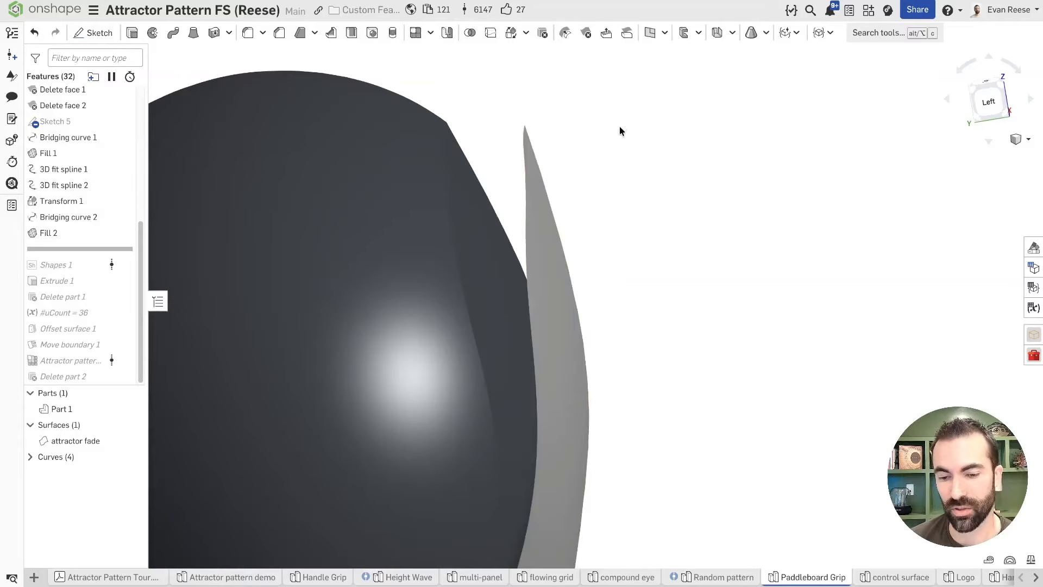
# - Compare the attractor fade surface with the recess boundary by highlighting the surface and the Fill 1 edges in turn
pyautogui.moveTo(537, 374); pyautogui.dragTo(465, 177, button='middle')
pyautogui.moveTo(466, 178); pyautogui.dragTo(584, 155, button='right')
pyautogui.click(574, 107)
pyautogui.scroll(-5, 594, 179)
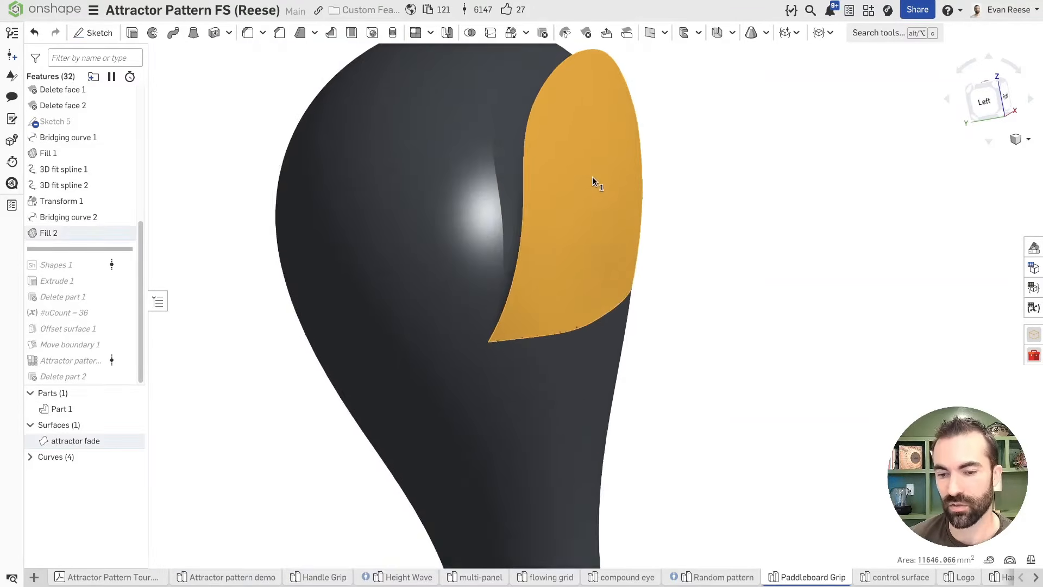
pyautogui.click(678, 164)
pyautogui.click(478, 121)
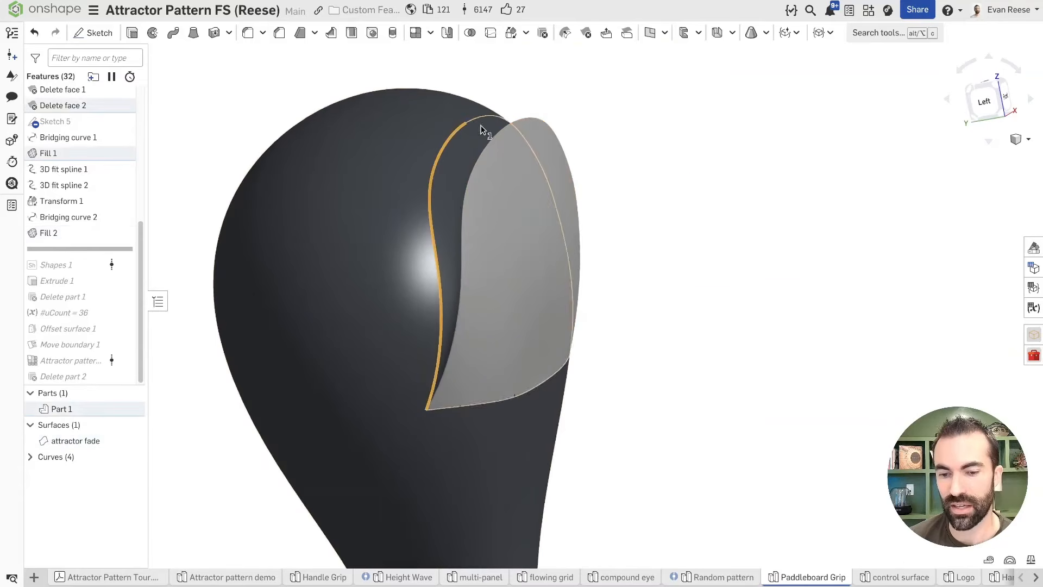
pyautogui.click(485, 117)
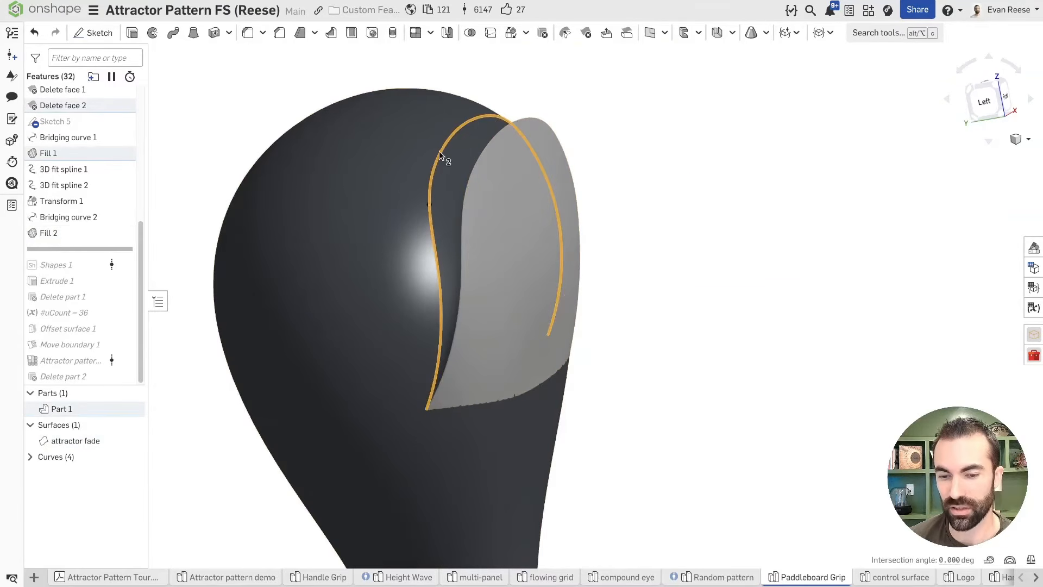
pyautogui.press('Escape')
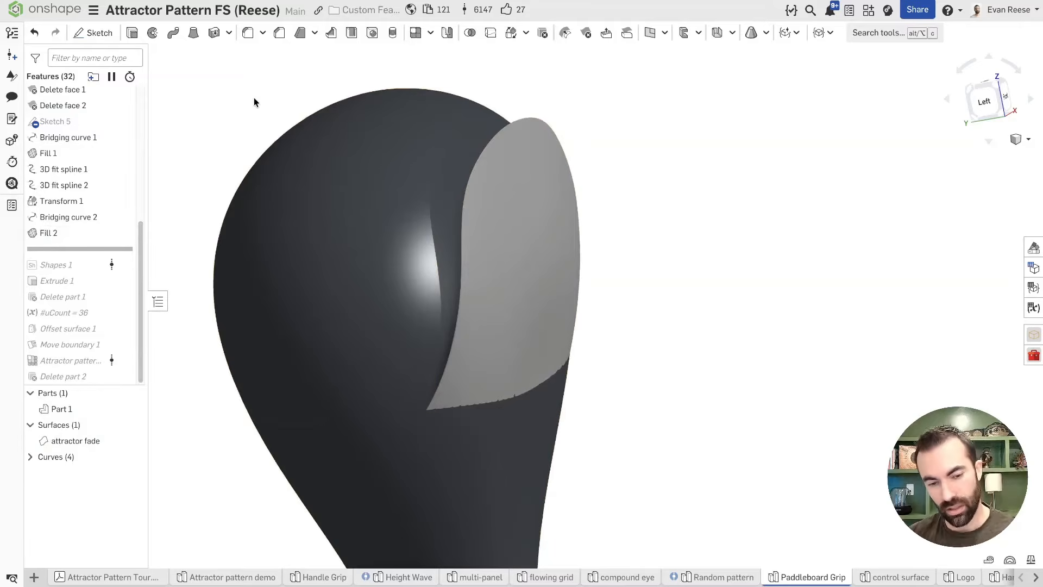
# - Roll the history forward to the end with the attractor fade surface hidden, and highlight Composite part 1 on the grip
pyautogui.rightClick(133, 218)
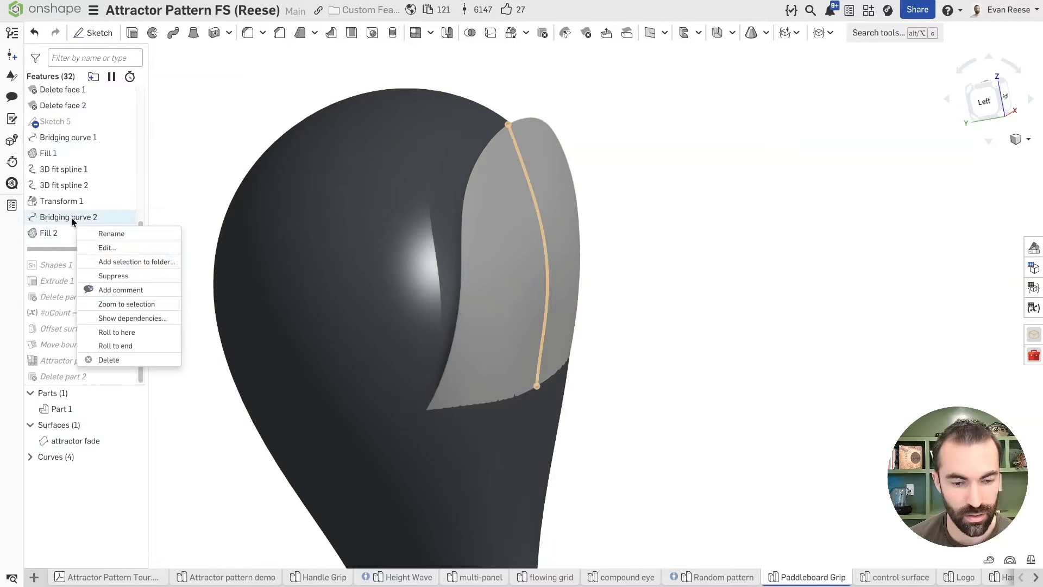
pyautogui.click(222, 124)
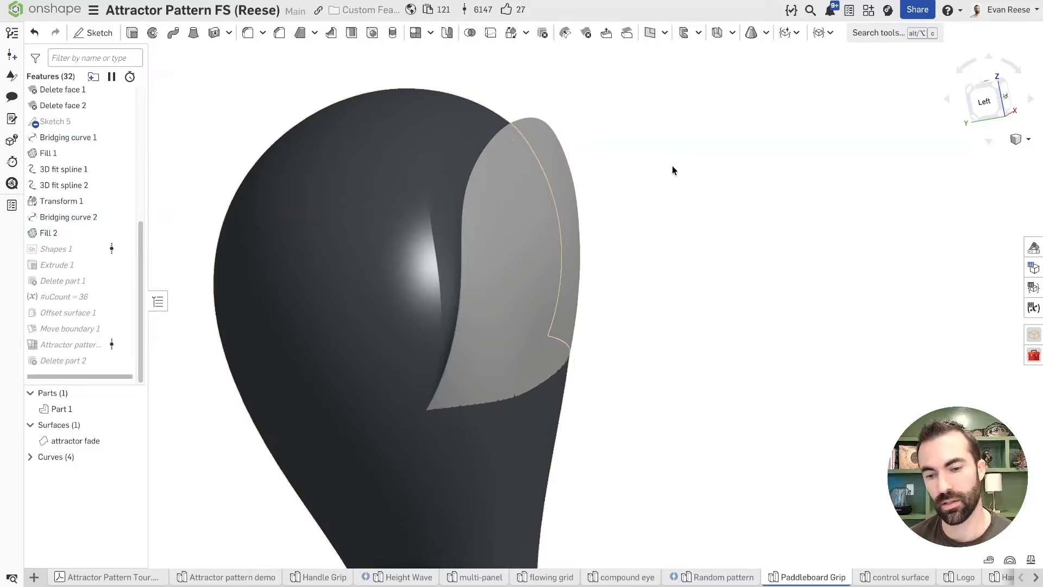
pyautogui.press('y')
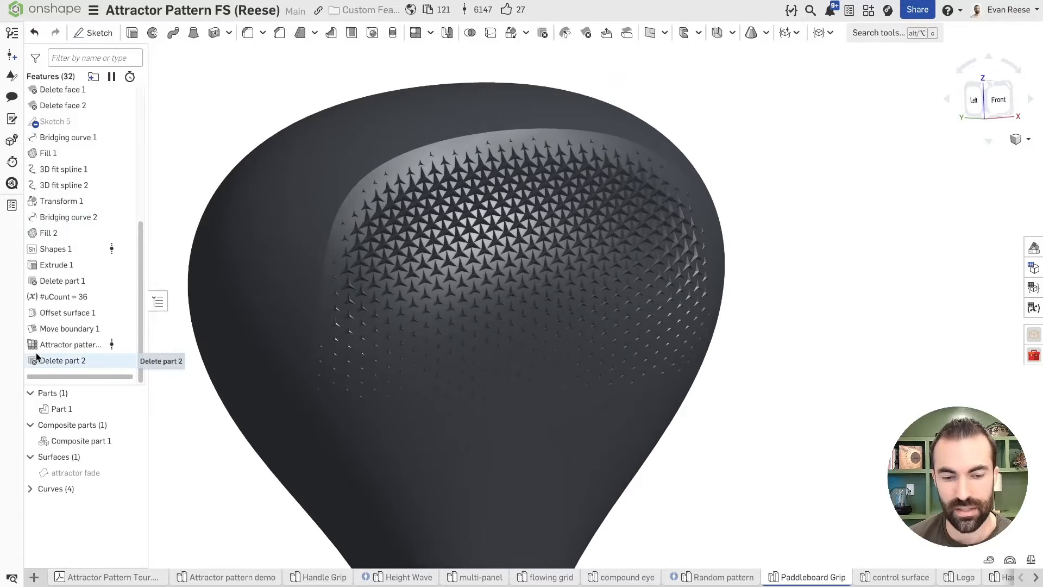
pyautogui.click(125, 441)
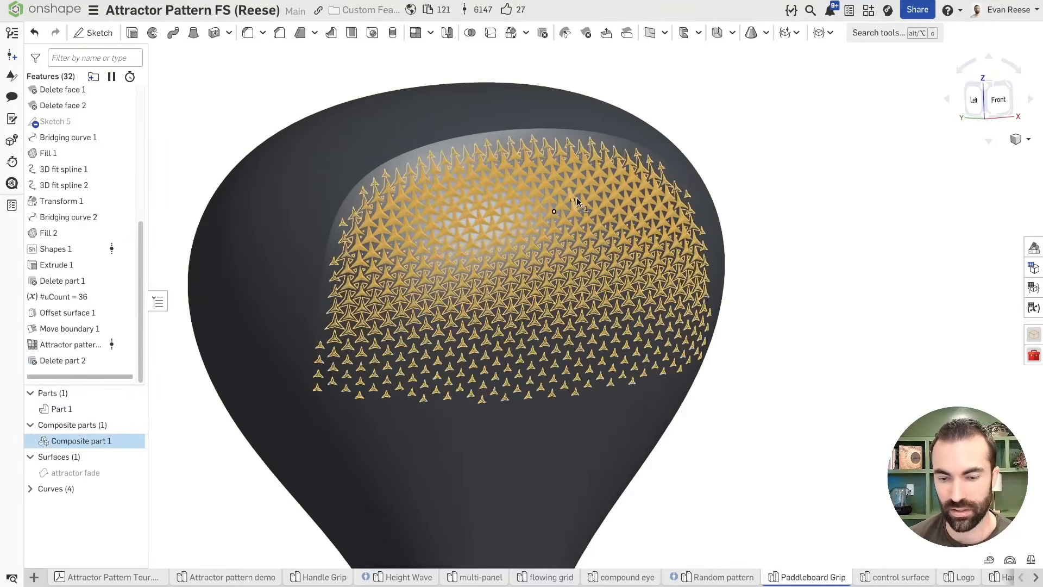
pyautogui.click(281, 100)
# - Set Attractor pattern 1 to Add its instances with Part 1 as the merge scope, leaving Keep inputs off
pyautogui.doubleClick(71, 344)
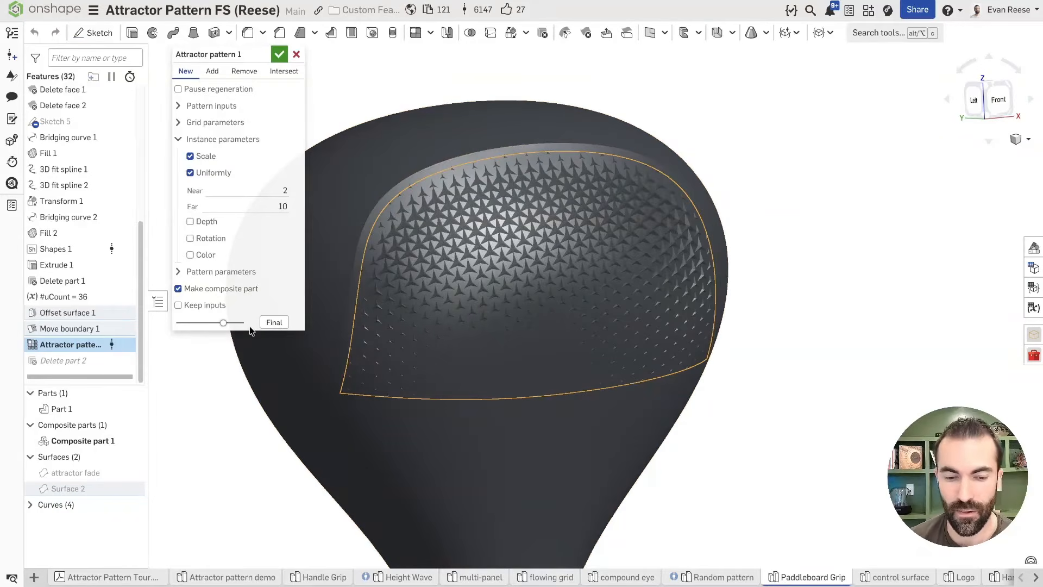
pyautogui.click(182, 307)
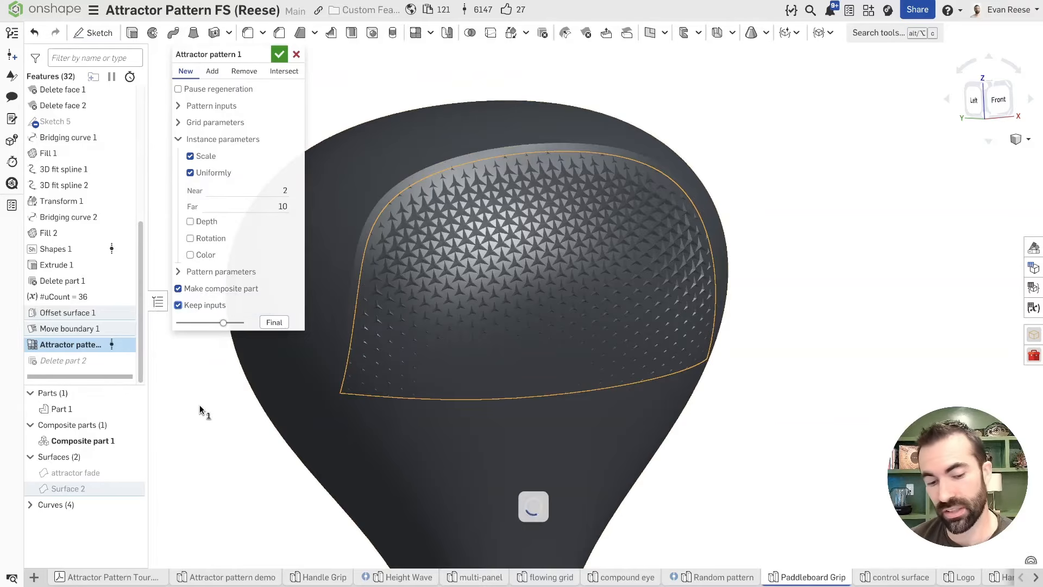
pyautogui.click(179, 305)
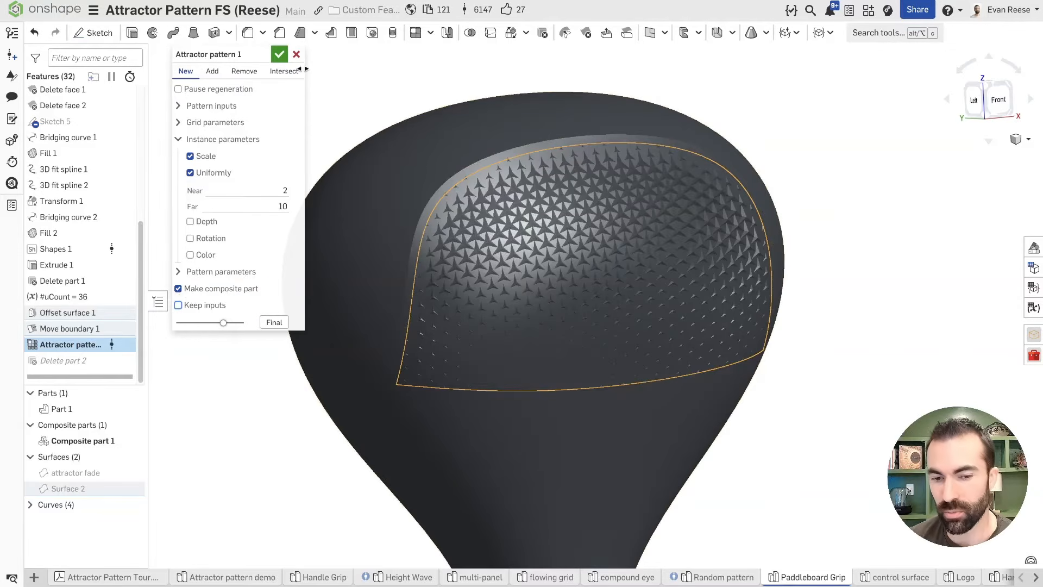
pyautogui.click(213, 72)
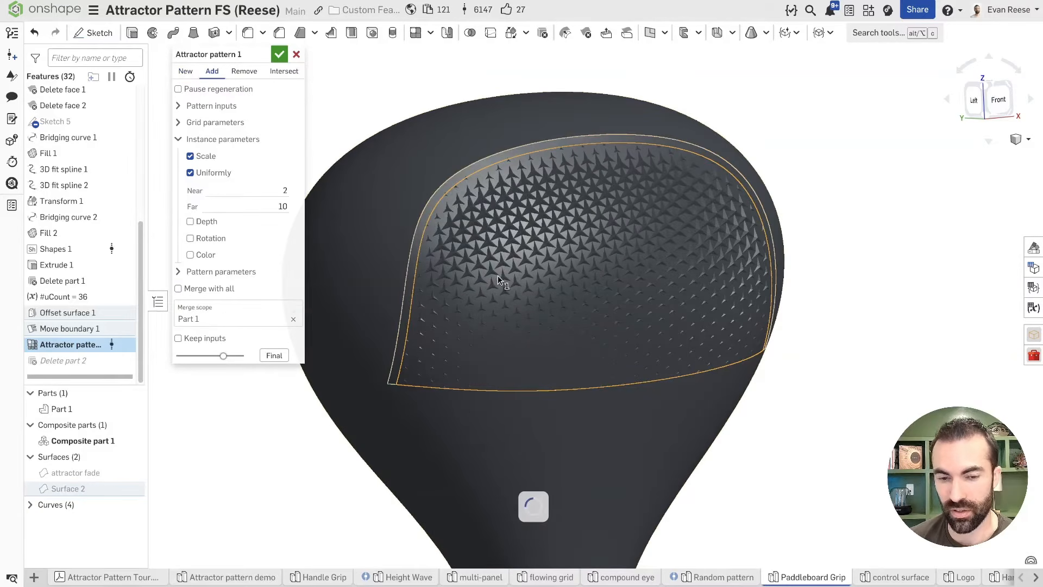
pyautogui.click(278, 53)
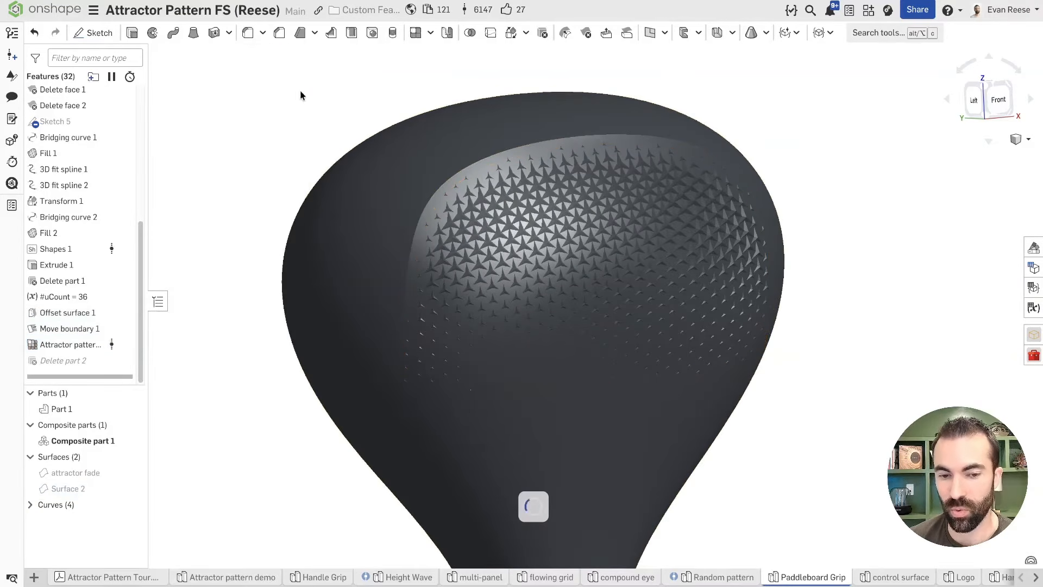
# - Check the regeneration times of the features while Attractor pattern 1 rebuilds and again once the merge has finished
pyautogui.click(130, 76)
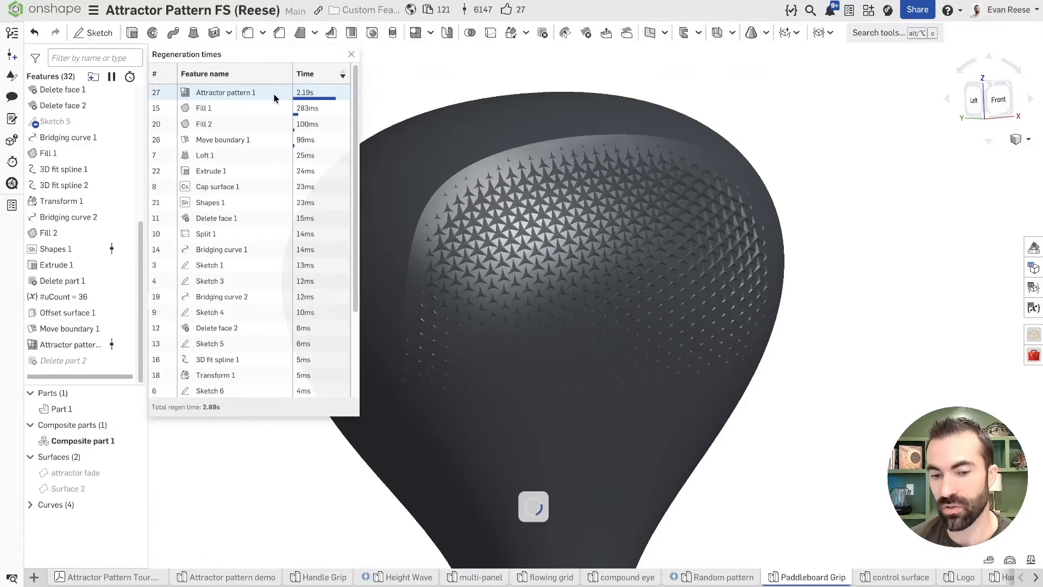
pyautogui.click(351, 56)
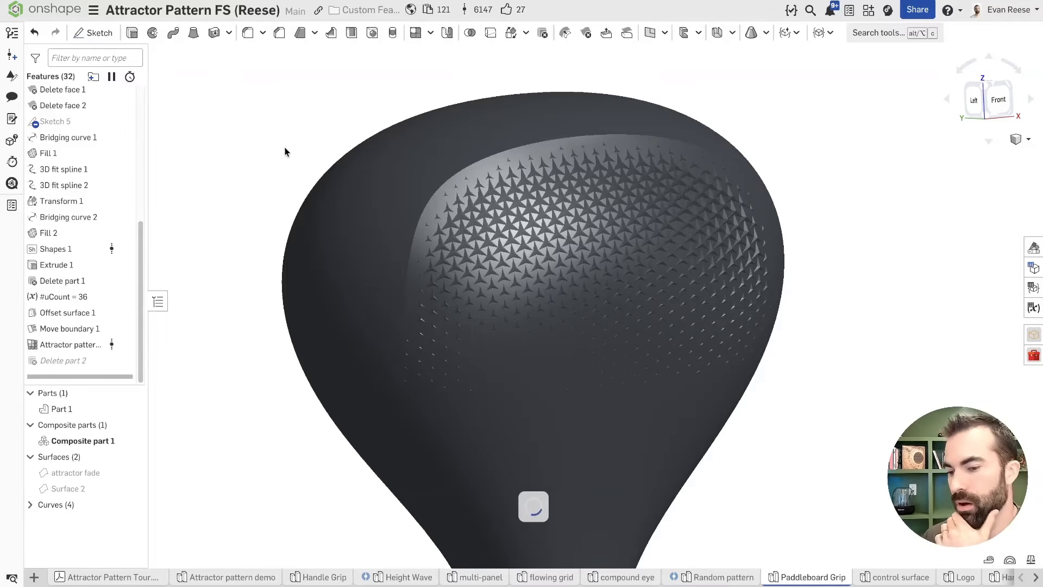
pyautogui.click(130, 77)
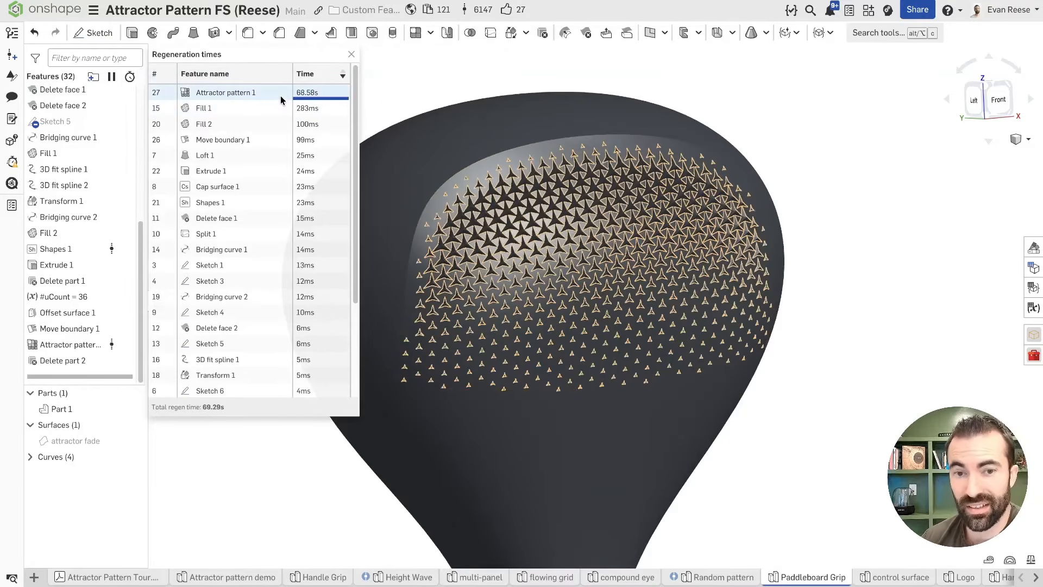
pyautogui.click(351, 55)
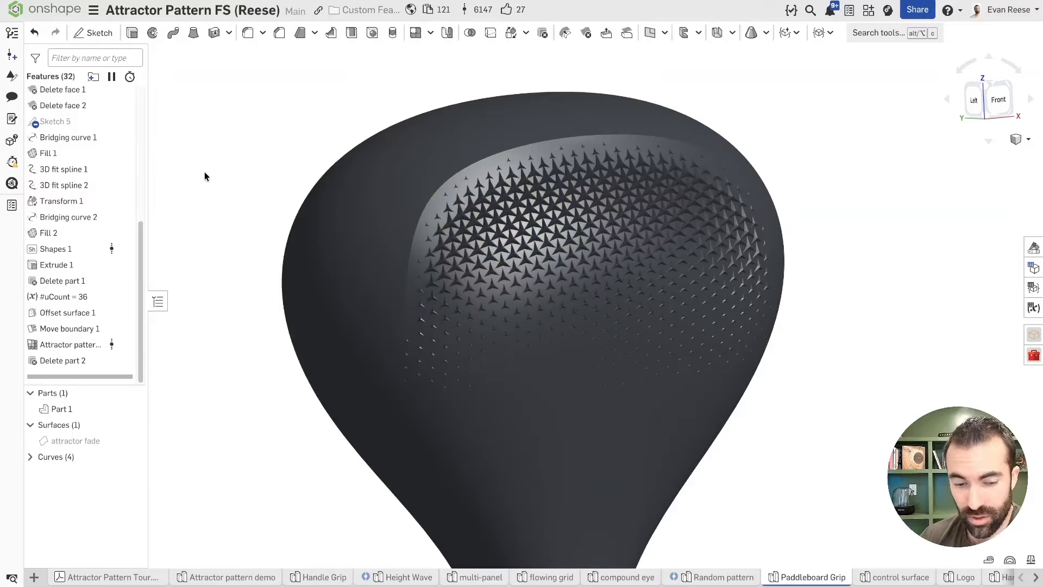
# - Set Attractor pattern 1 back to New so its instances are not merged into Part 1
pyautogui.doubleClick(81, 345)
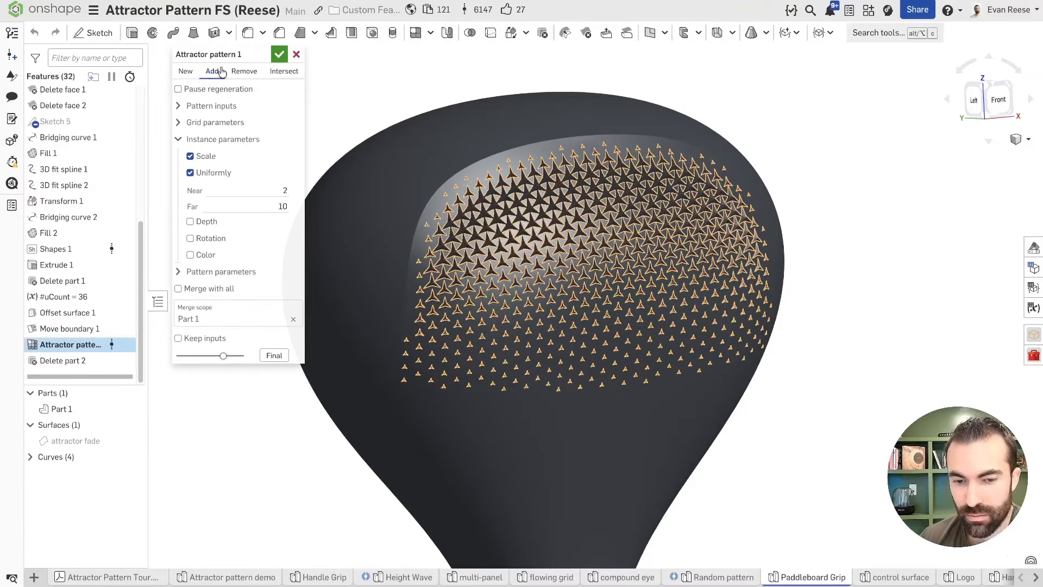
pyautogui.click(185, 75)
pyautogui.click(279, 55)
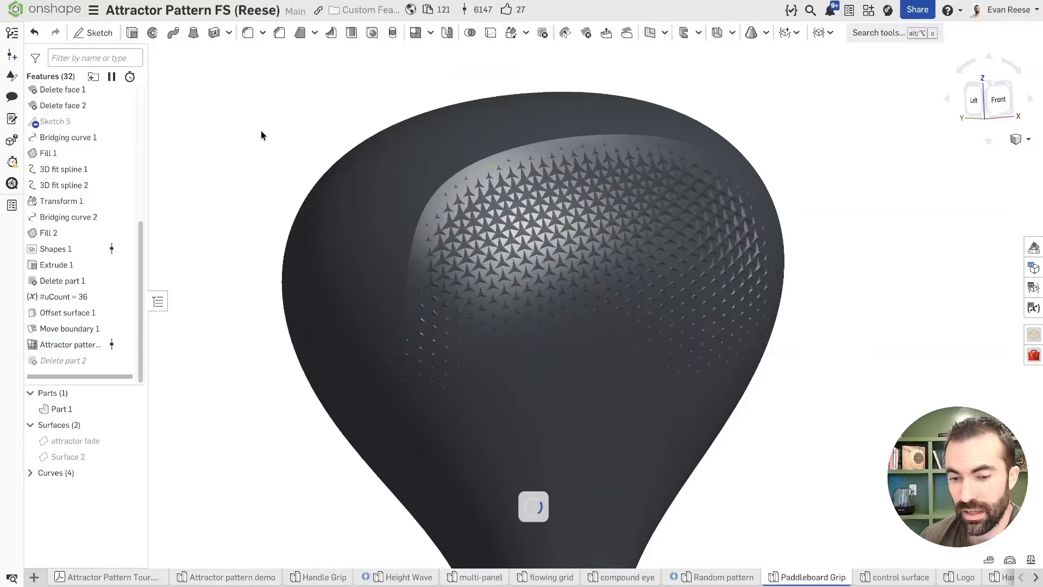
# - Highlight Part 1 and Composite part 1 together on the grip, and check the regeneration time of Attractor pattern 1
pyautogui.scroll(-3, 656, 218)
pyautogui.moveTo(657, 217); pyautogui.dragTo(609, 196, button='middle')
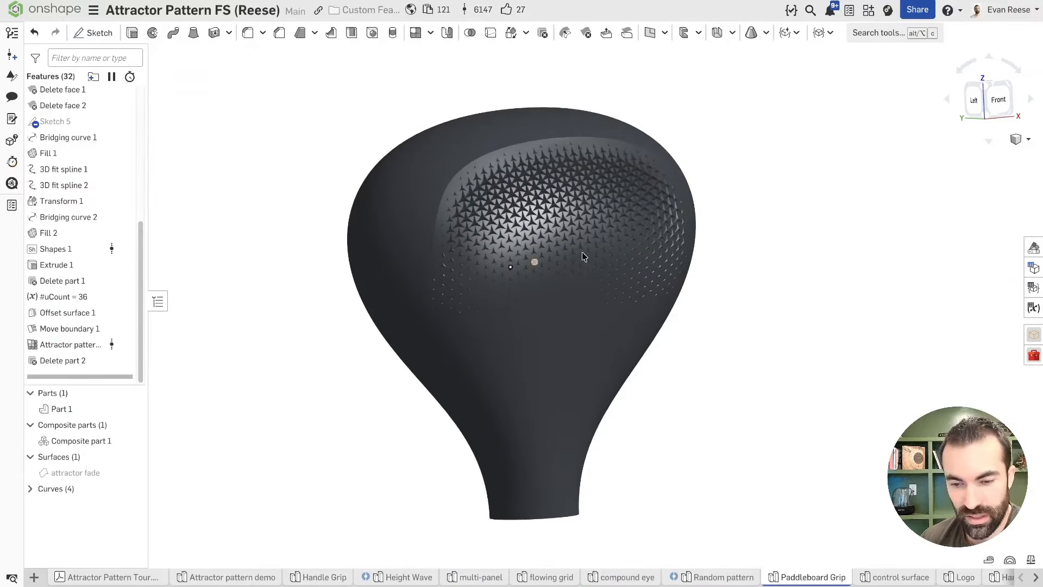
pyautogui.moveTo(506, 224); pyautogui.dragTo(465, 219, button='middle')
pyautogui.moveTo(285, 139)
pyautogui.mouseDown(button='right')
pyautogui.moveTo(270, 144)
pyautogui.moveTo(289, 144)
pyautogui.mouseUp(button='right')
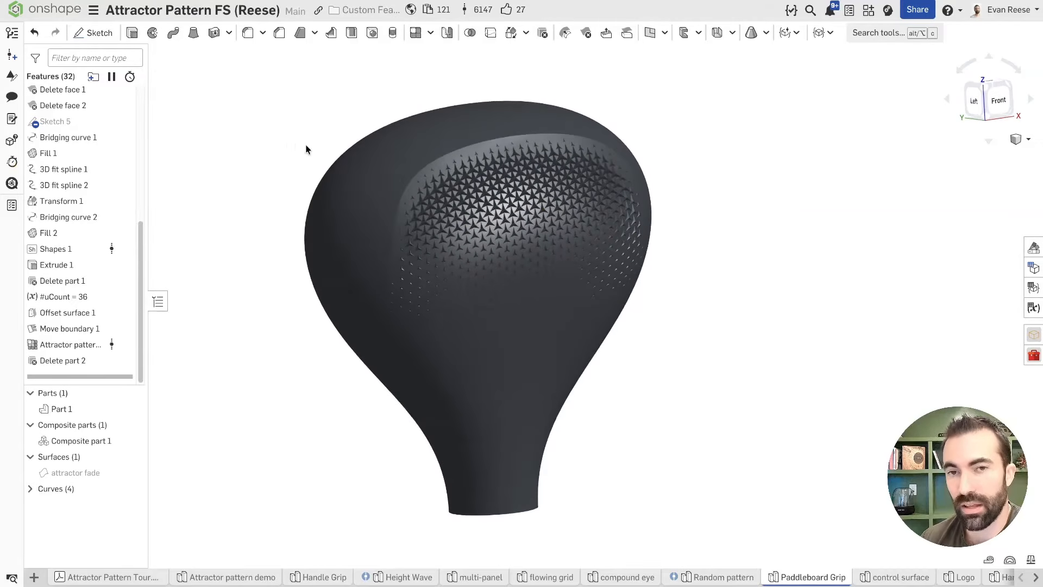
pyautogui.click(59, 409)
pyautogui.click(85, 440)
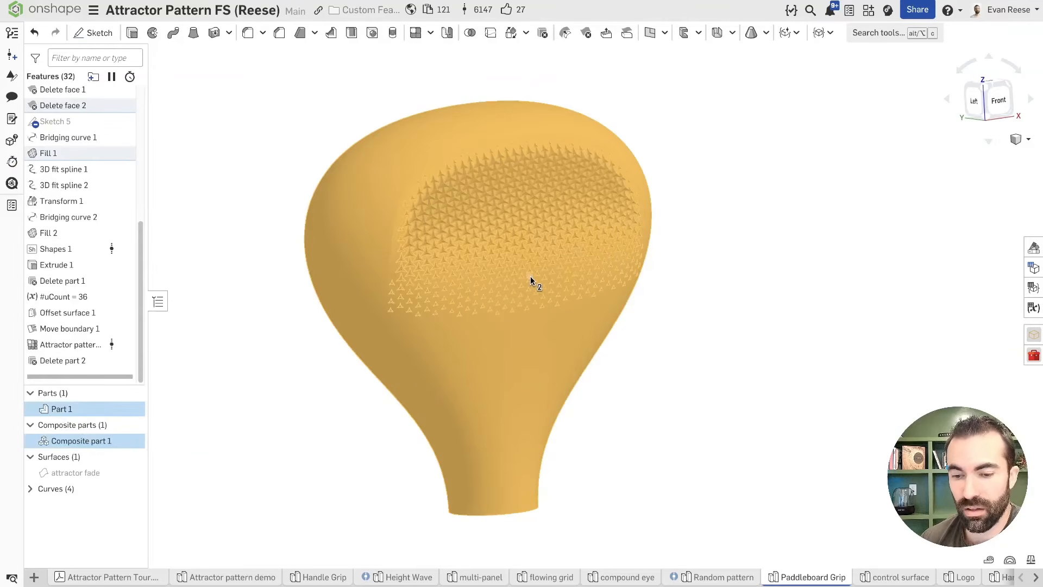
pyautogui.moveTo(561, 246); pyautogui.dragTo(557, 253, button='right')
pyautogui.click(738, 216)
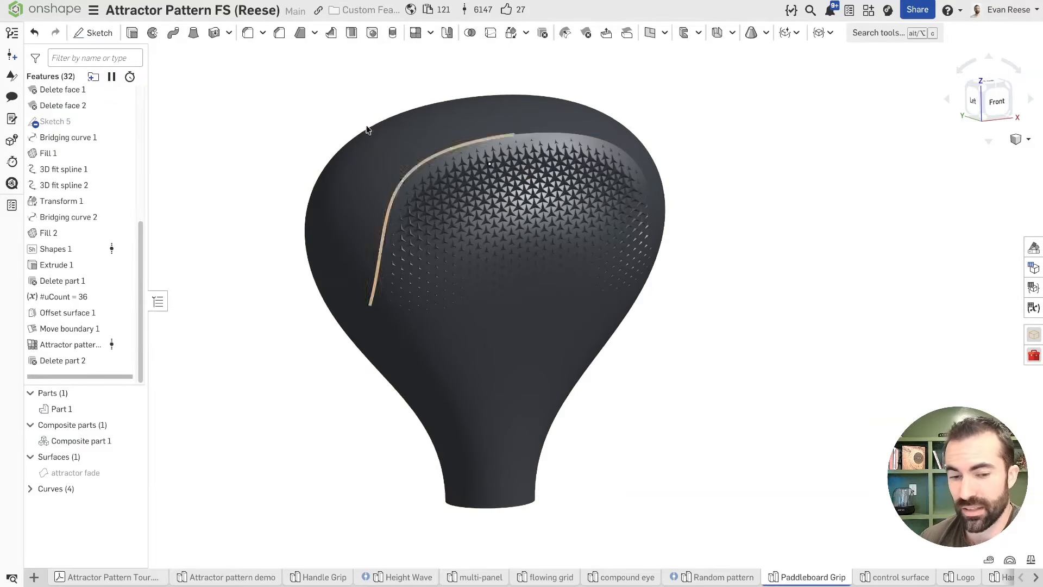
pyautogui.click(129, 76)
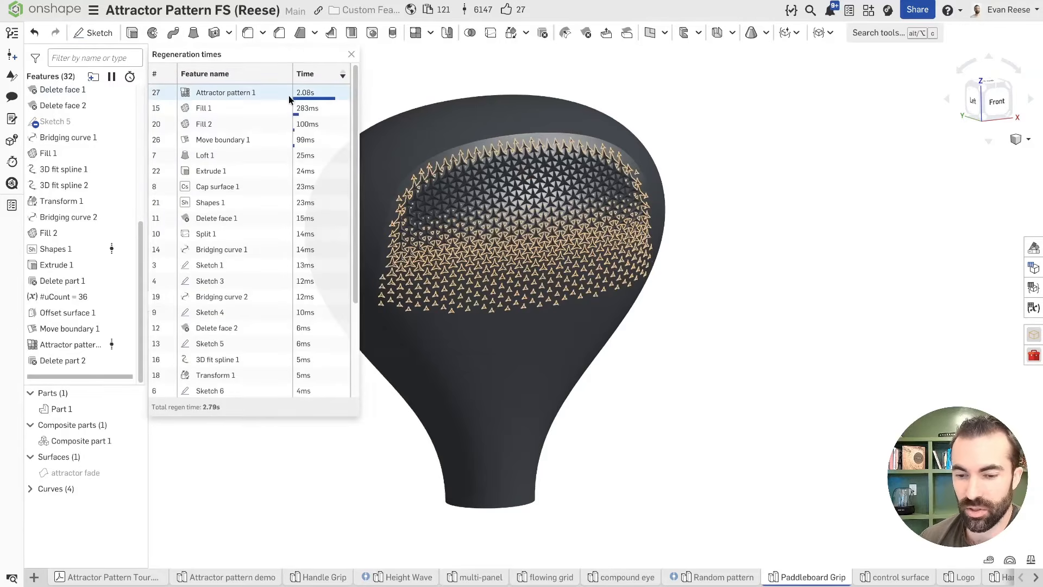
pyautogui.click(351, 54)
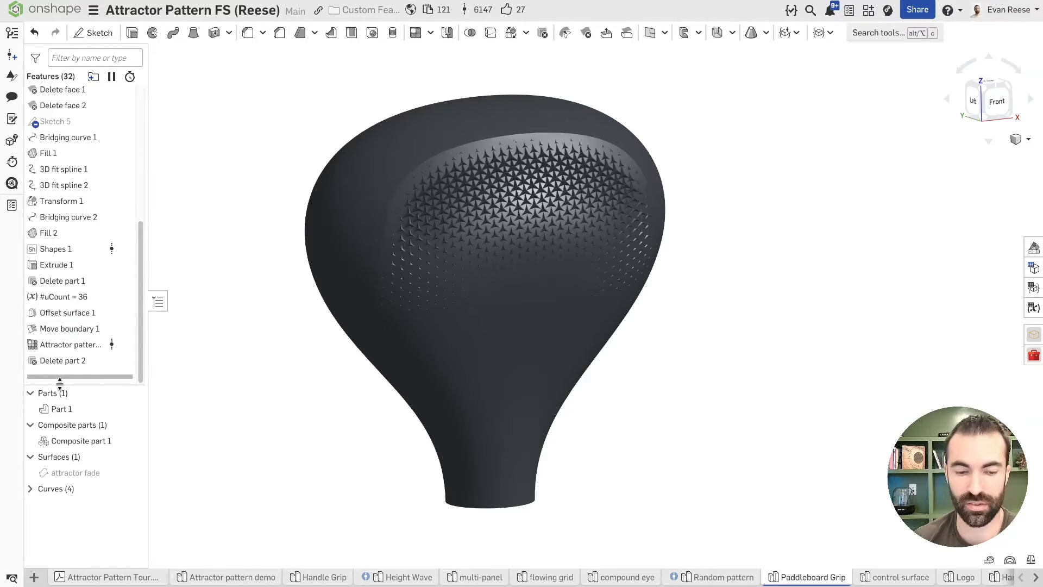
# - Point out the Suppress option for Attractor pattern 1, and highlight its instances on the grip
pyautogui.rightClick(65, 346)
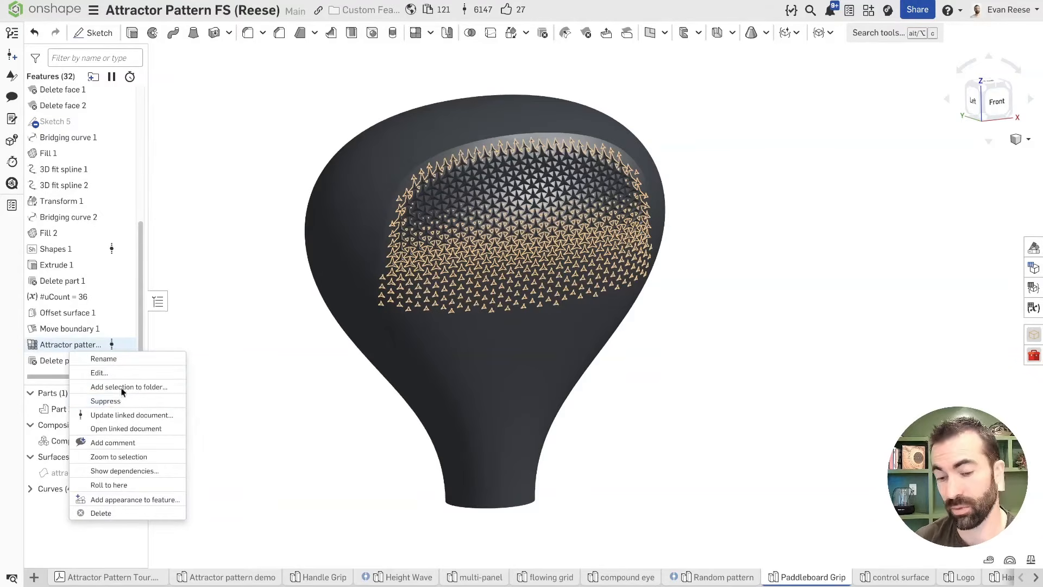
pyautogui.click(115, 400)
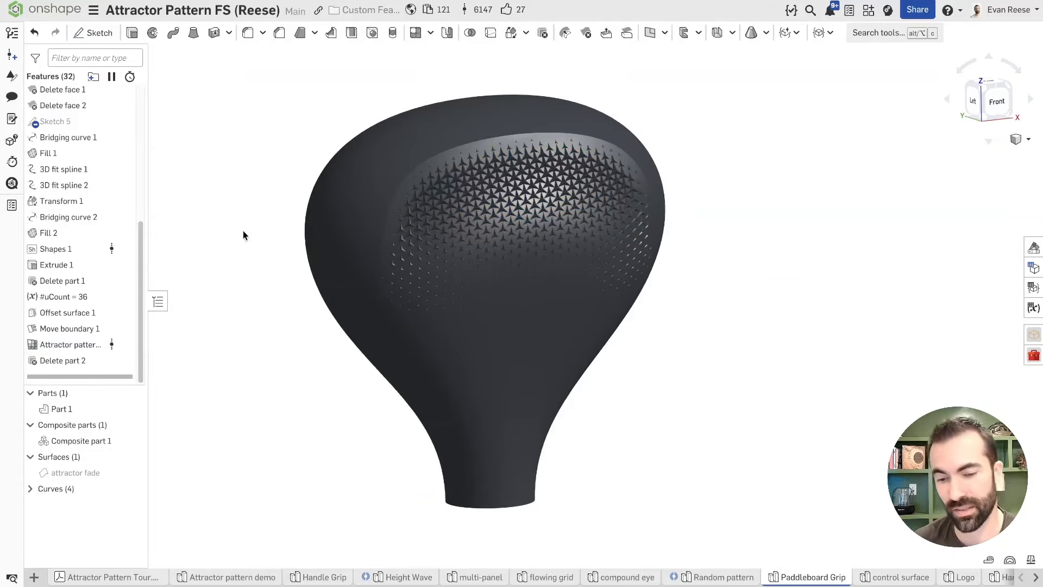
pyautogui.rightClick(68, 345)
pyautogui.click(298, 197)
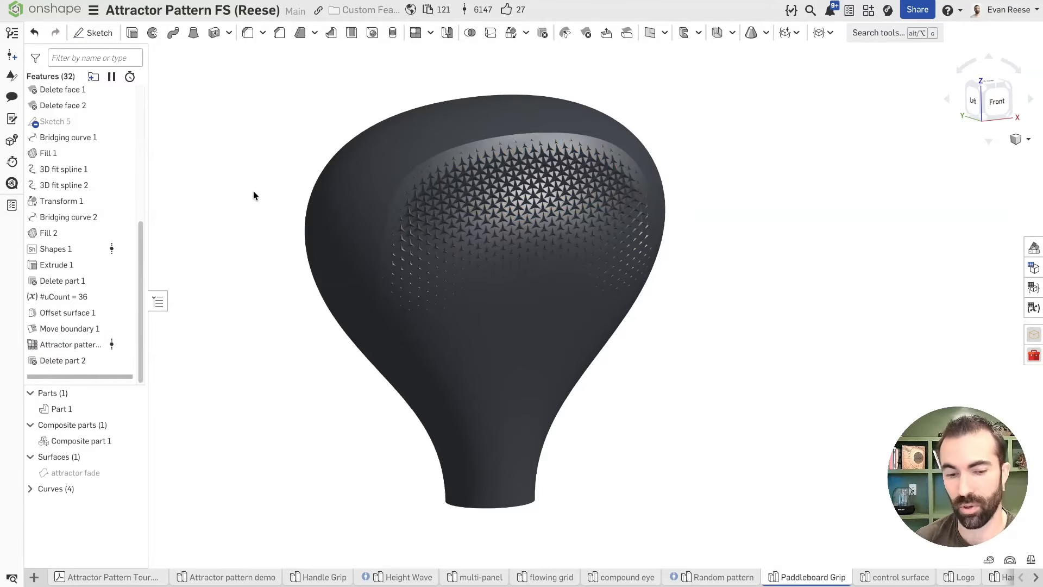
pyautogui.click(79, 347)
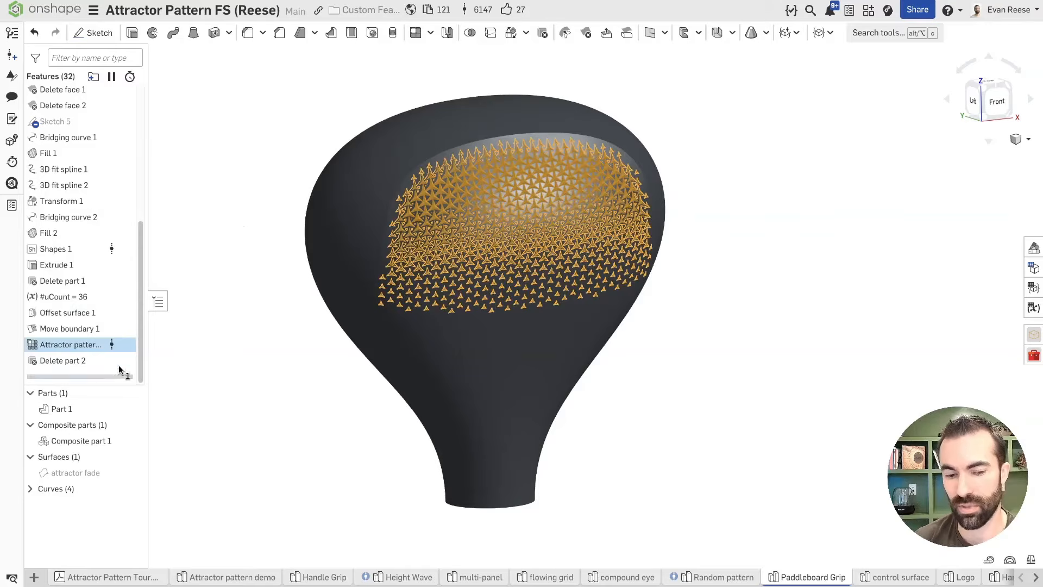
pyautogui.click(226, 272)
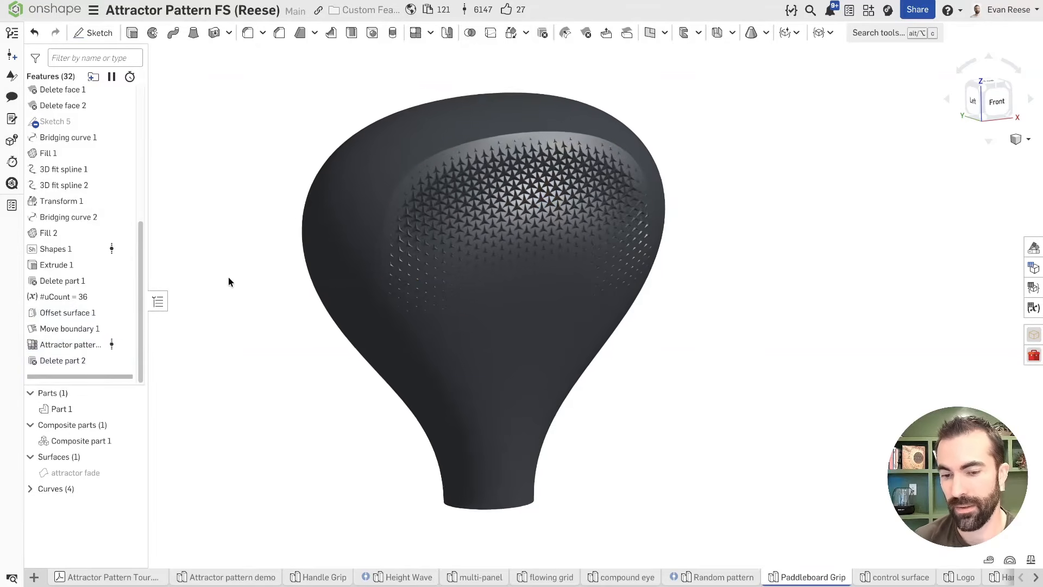
pyautogui.scroll(1, 230, 277)
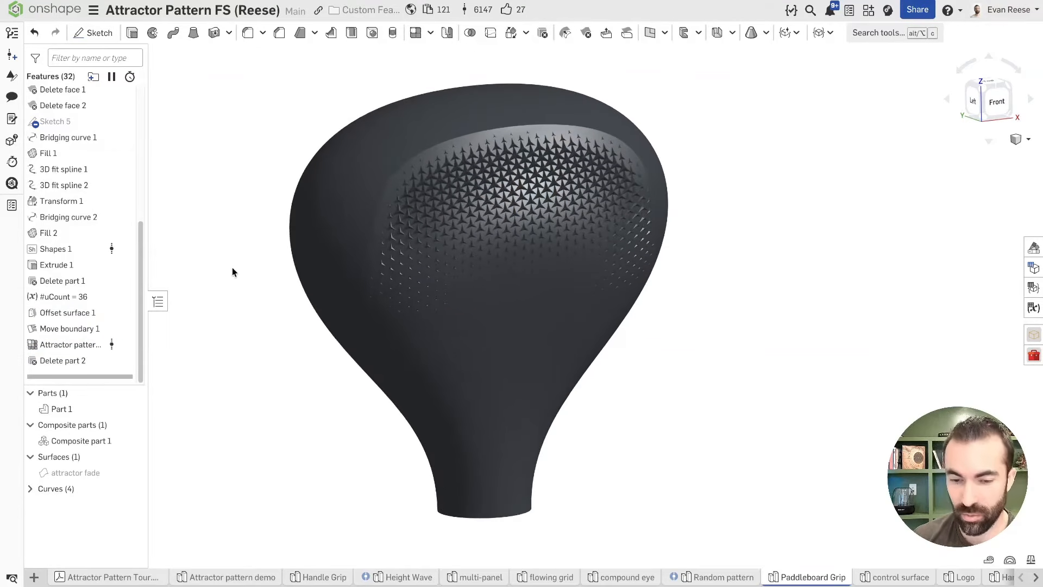
pyautogui.moveTo(233, 272); pyautogui.dragTo(240, 284, button='middle')
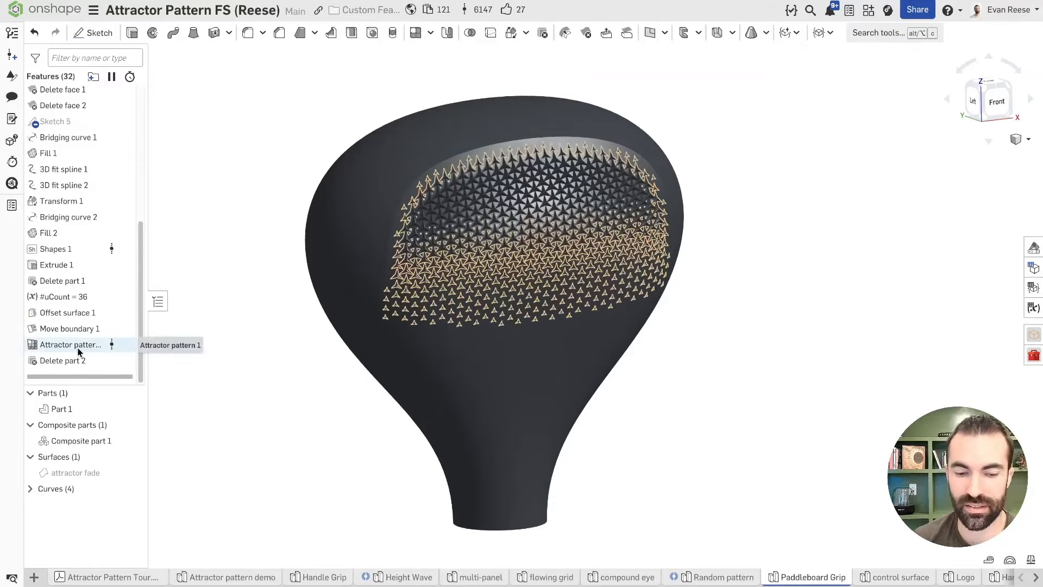
pyautogui.click(130, 344)
pyautogui.click(226, 264)
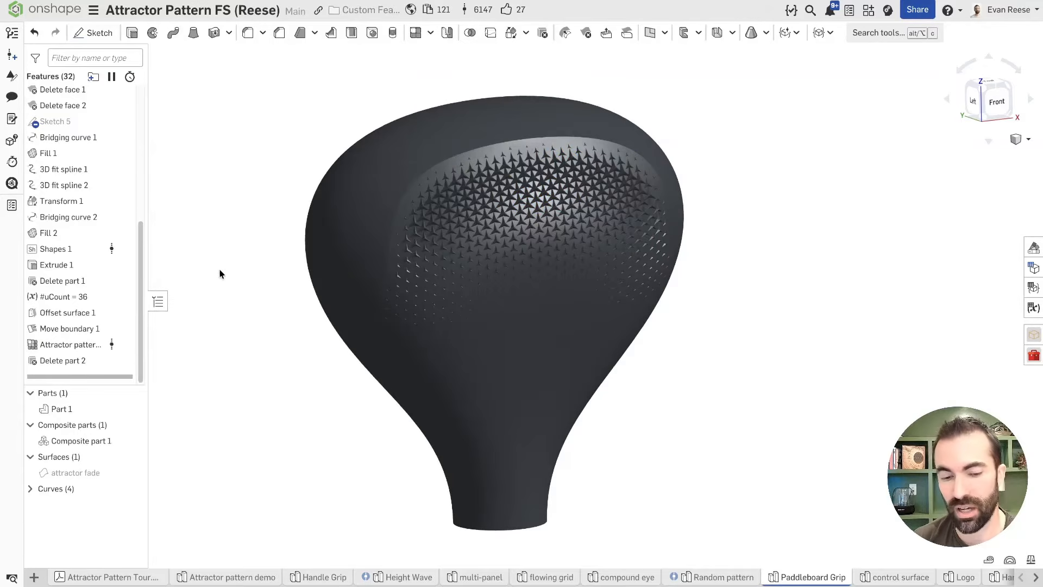
# - Inspect the grid parameters of Attractor pattern 1, including the expressions behind its U count and V count
pyautogui.doubleClick(71, 344)
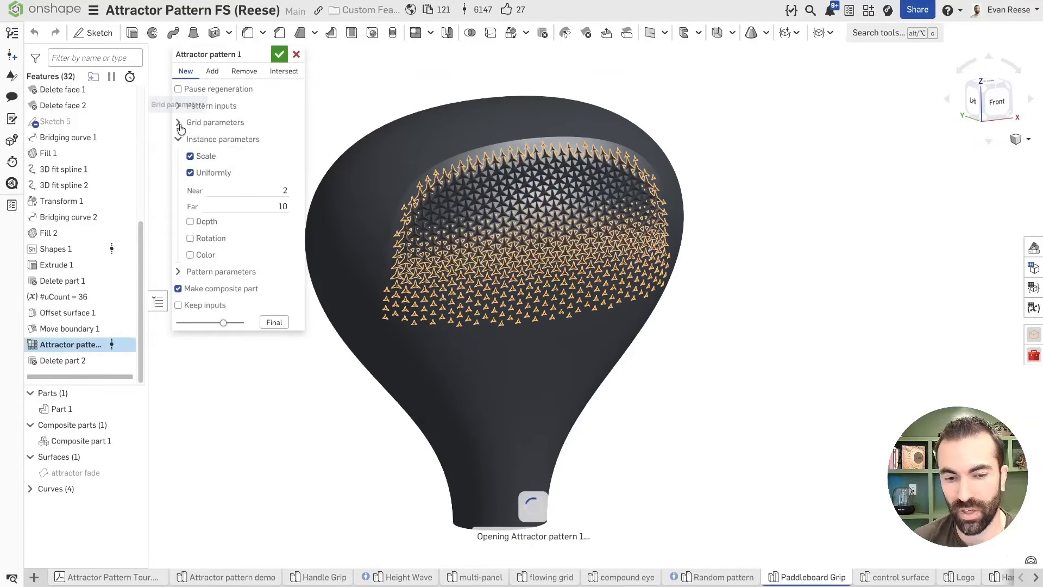
pyautogui.click(215, 122)
pyautogui.click(260, 154)
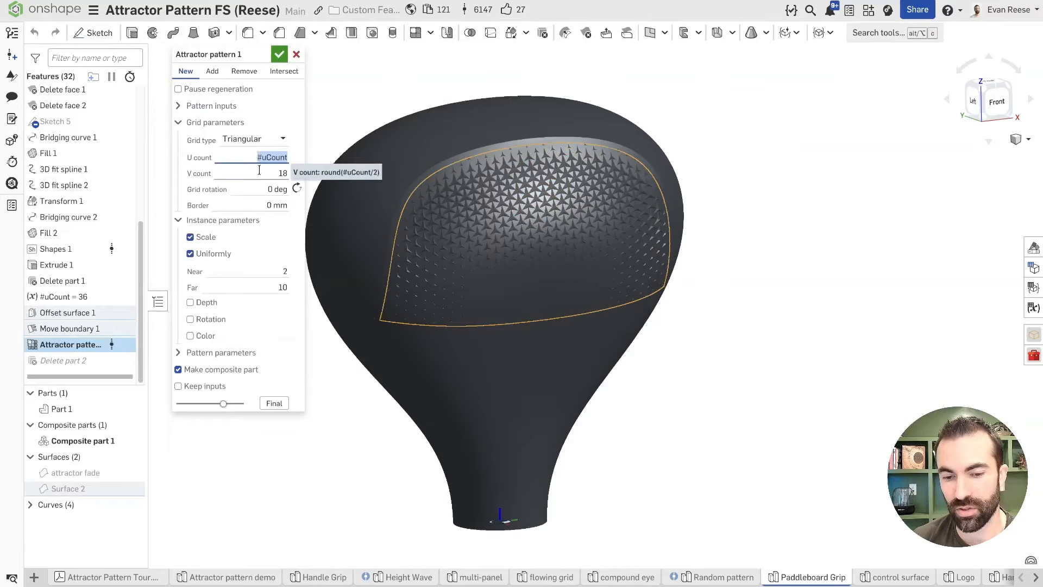
pyautogui.press('Tab')
pyautogui.click(383, 85)
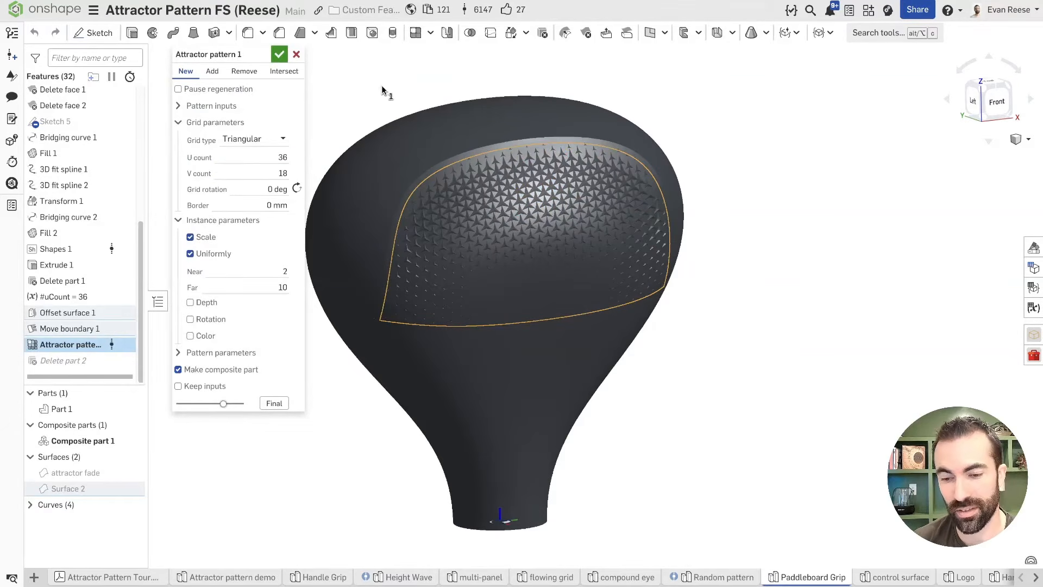
pyautogui.click(279, 53)
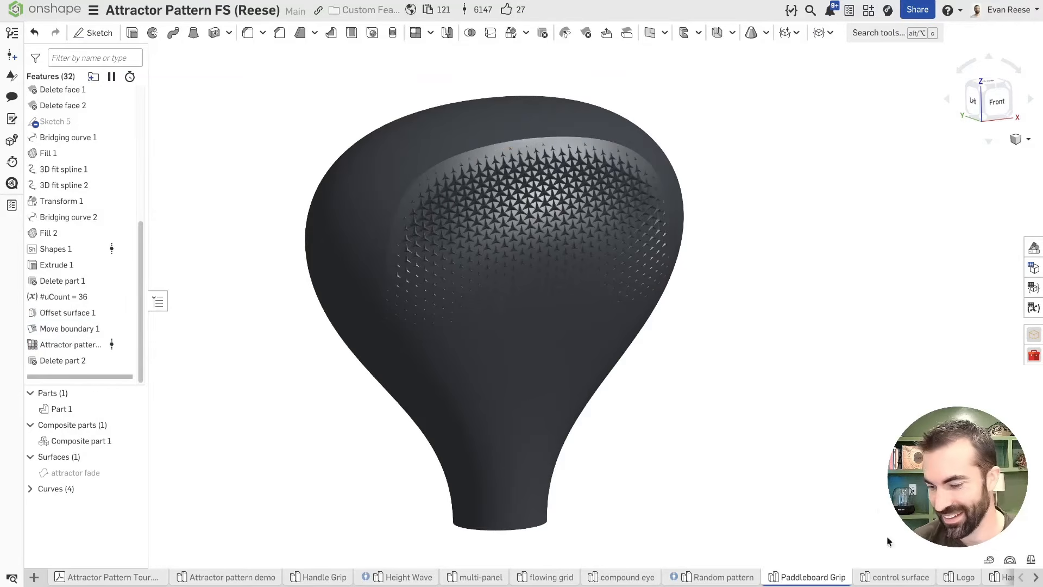
# - Open the control surface example, show Surface 1 over the plate, and examine its sloped edges, pockets and raised block from above and at an angle
pyautogui.click(899, 577)
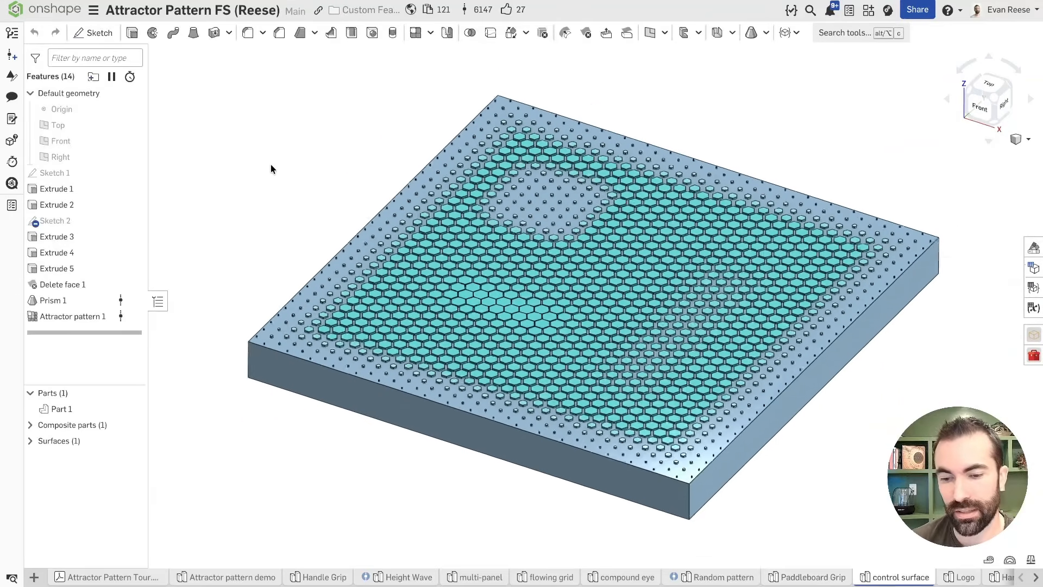
pyautogui.click(30, 441)
pyautogui.click(135, 457)
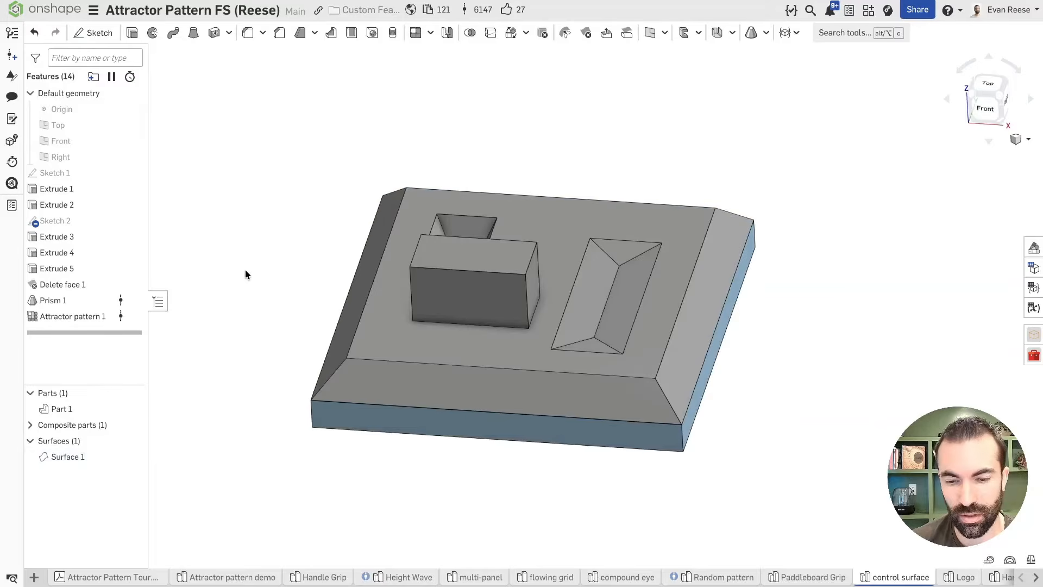
pyautogui.hotkey('shift', '5')
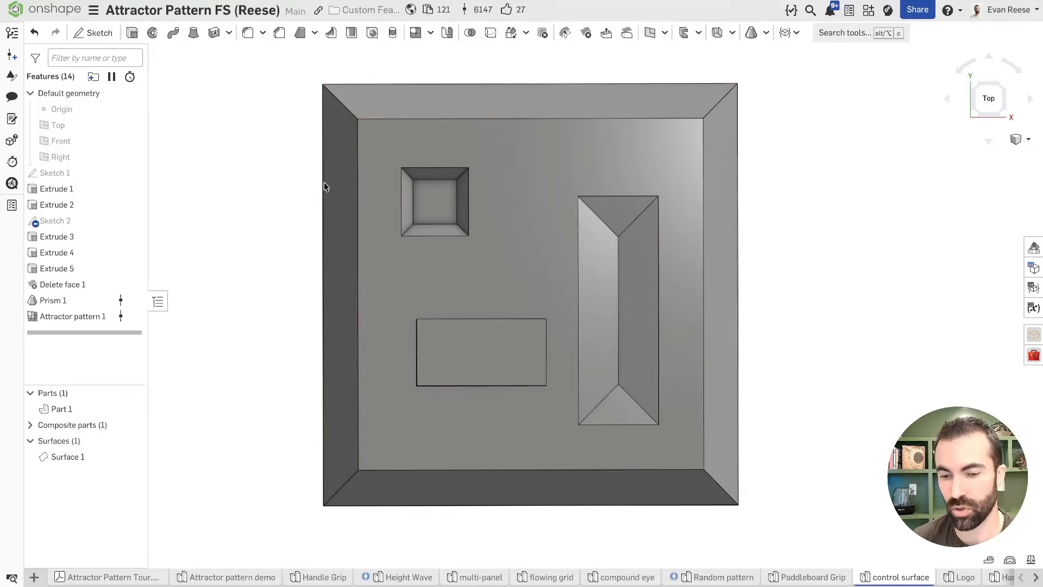
pyautogui.moveTo(272, 189); pyautogui.dragTo(262, 185, button='right')
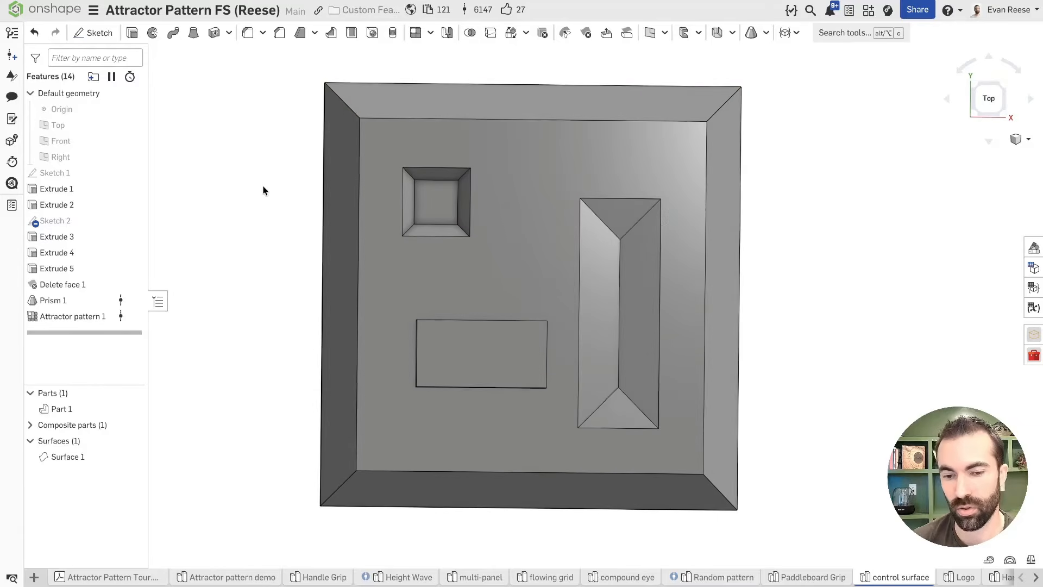
pyautogui.moveTo(324, 112); pyautogui.dragTo(366, 224, button='right')
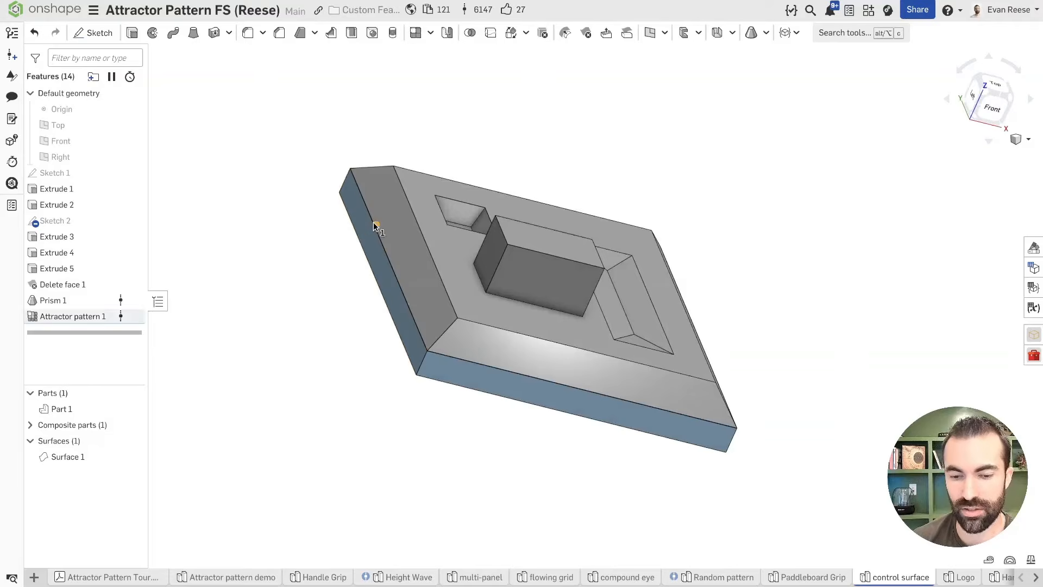
pyautogui.moveTo(301, 186); pyautogui.dragTo(288, 189, button='right')
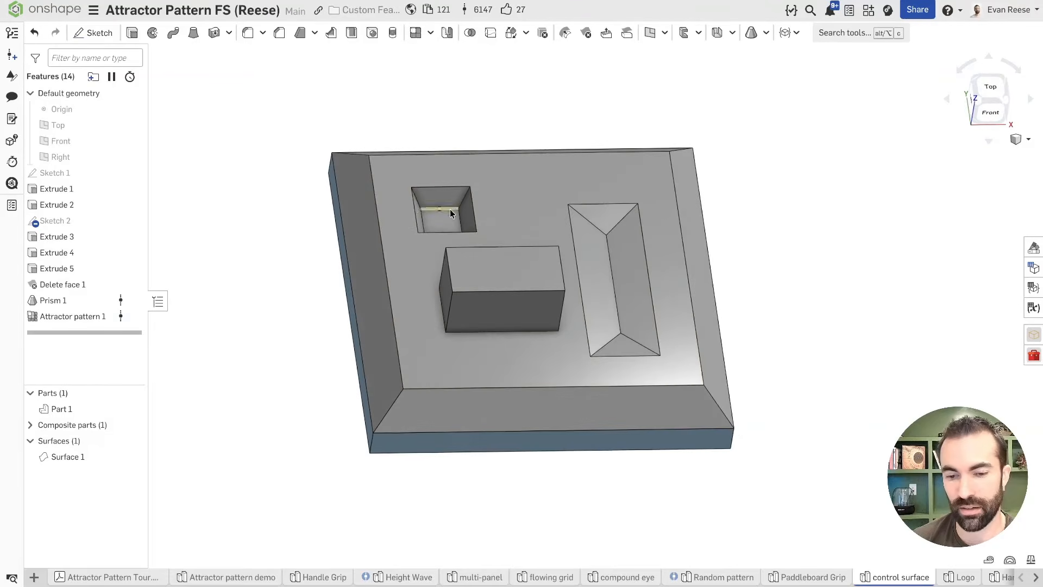
# - Toggle Surface 1 off and on to compare its slopes, pockets and raised block with the hexagon pattern, from above and at an angle
pyautogui.moveTo(490, 267)
pyautogui.mouseDown(button='right')
pyautogui.moveTo(631, 288)
pyautogui.moveTo(641, 302)
pyautogui.moveTo(454, 278)
pyautogui.moveTo(469, 243)
pyautogui.moveTo(482, 252)
pyautogui.mouseUp(button='right')
pyautogui.press('y')
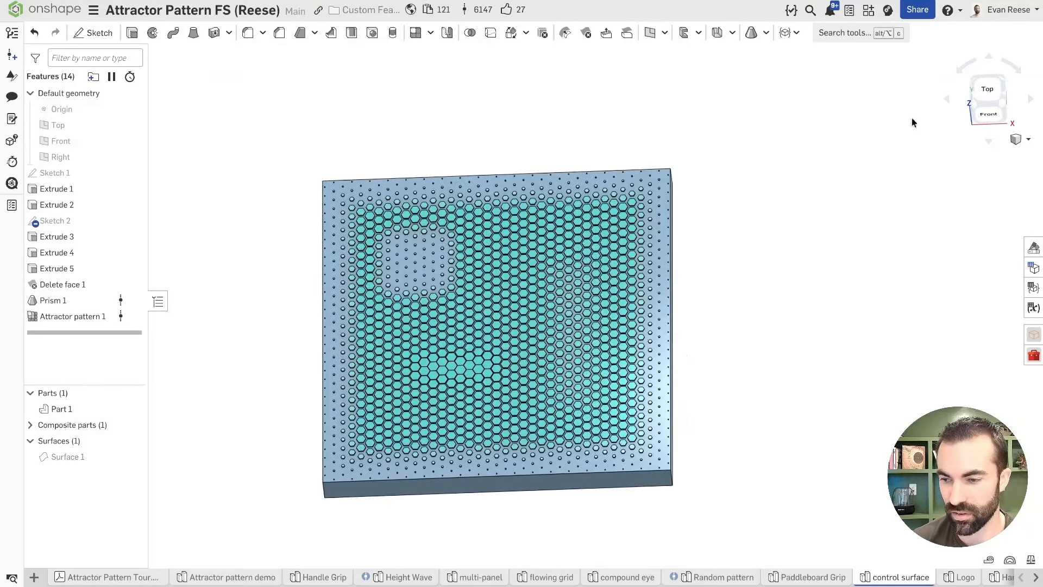
pyautogui.click(987, 90)
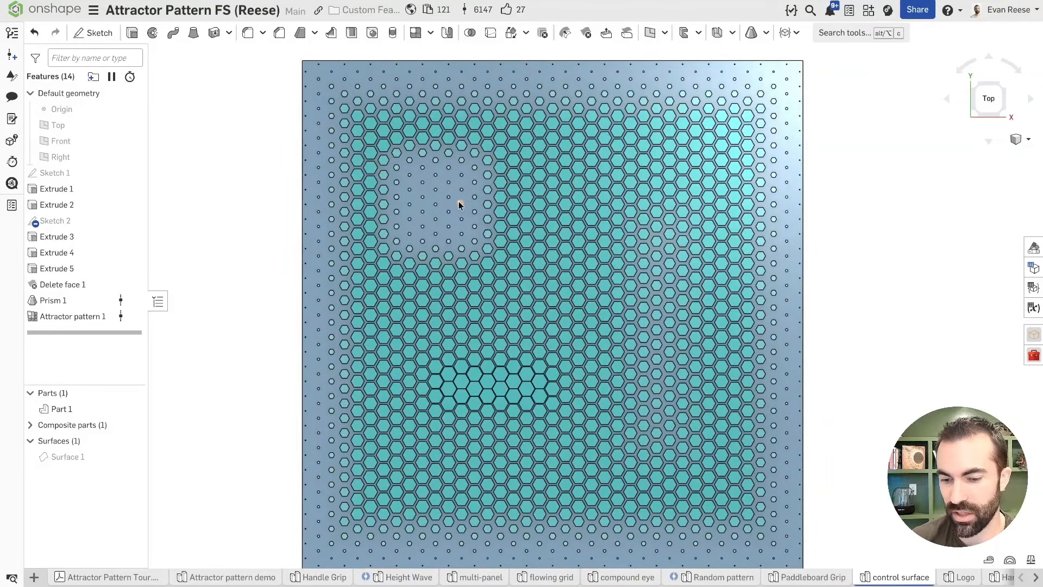
pyautogui.click(134, 456)
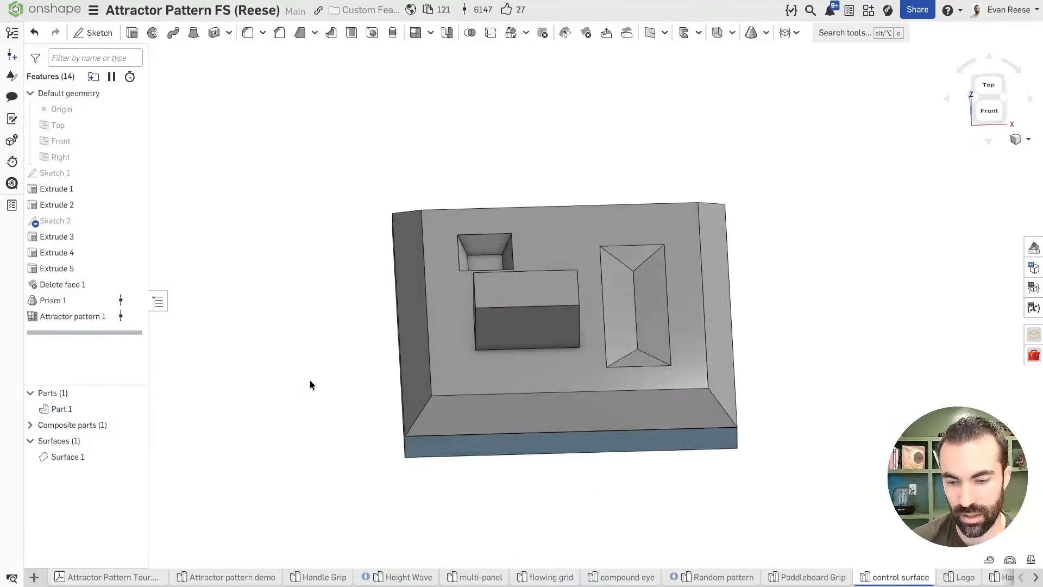
pyautogui.press('y')
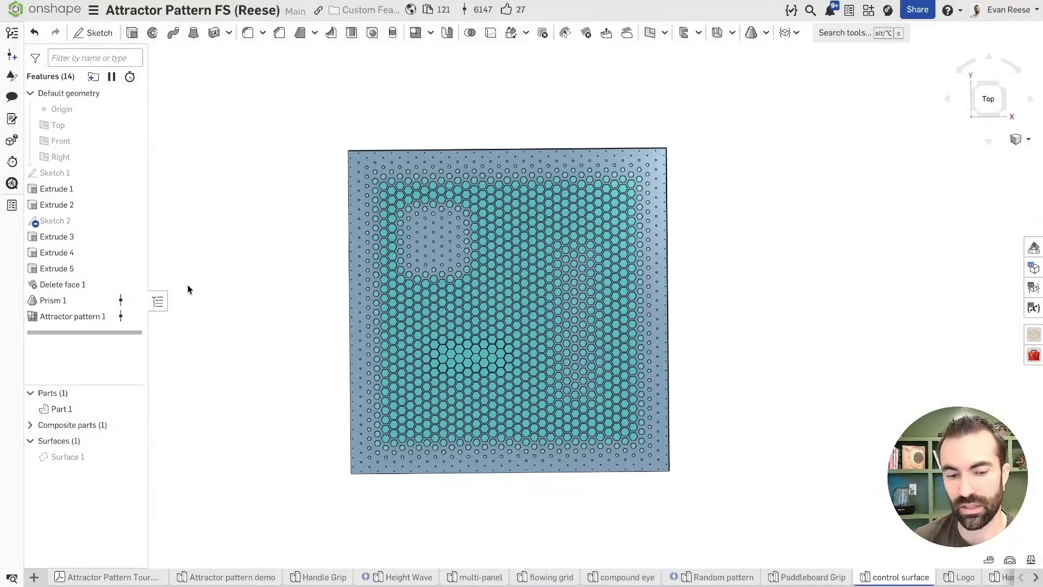
pyautogui.click(131, 464)
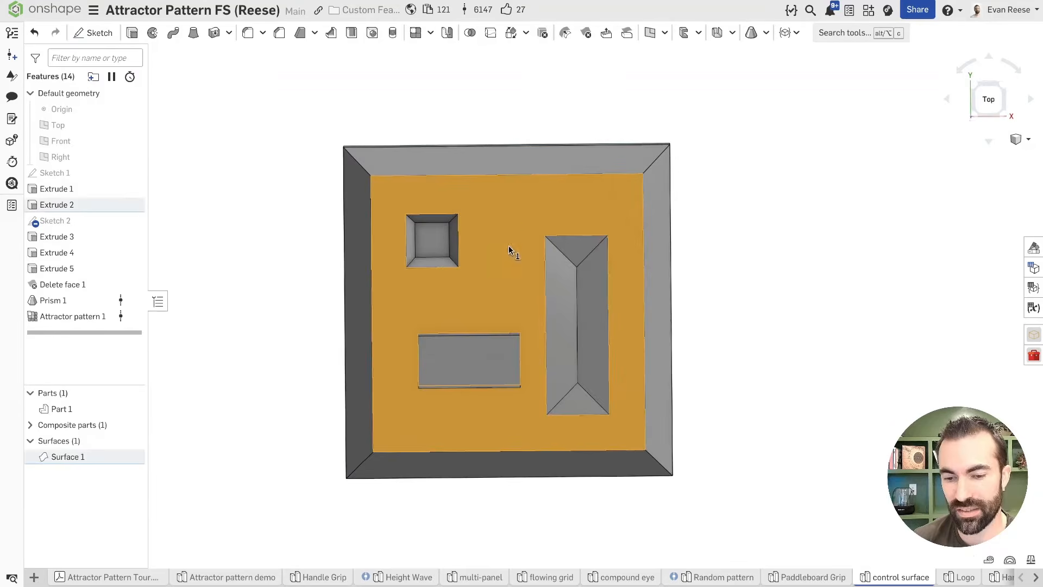
pyautogui.click(433, 247)
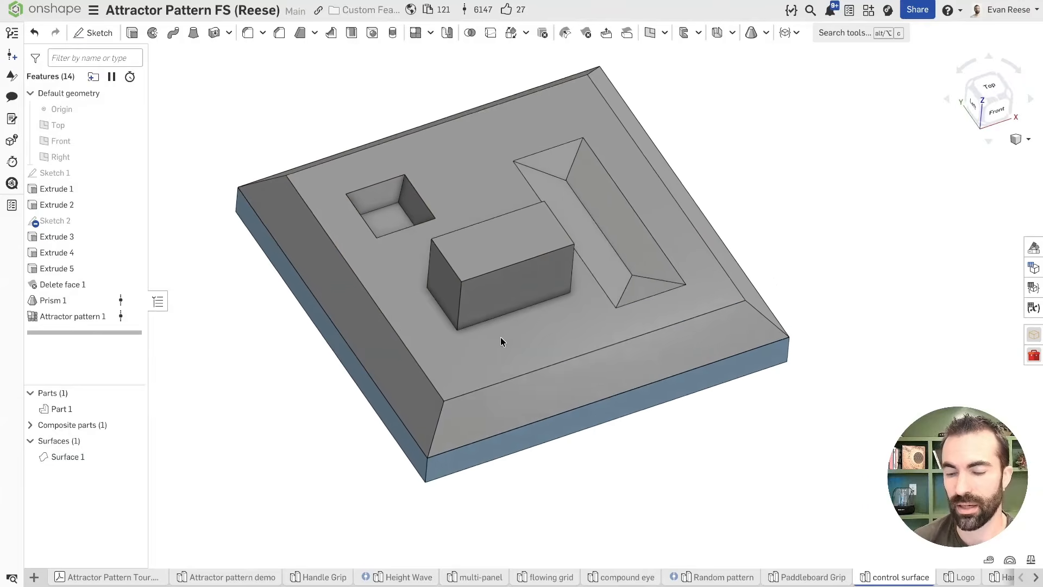
# - Open Attractor pattern 1 for editing, review its Wave falloff in the pattern parameters, and view the control surface from above
pyautogui.doubleClick(60, 316)
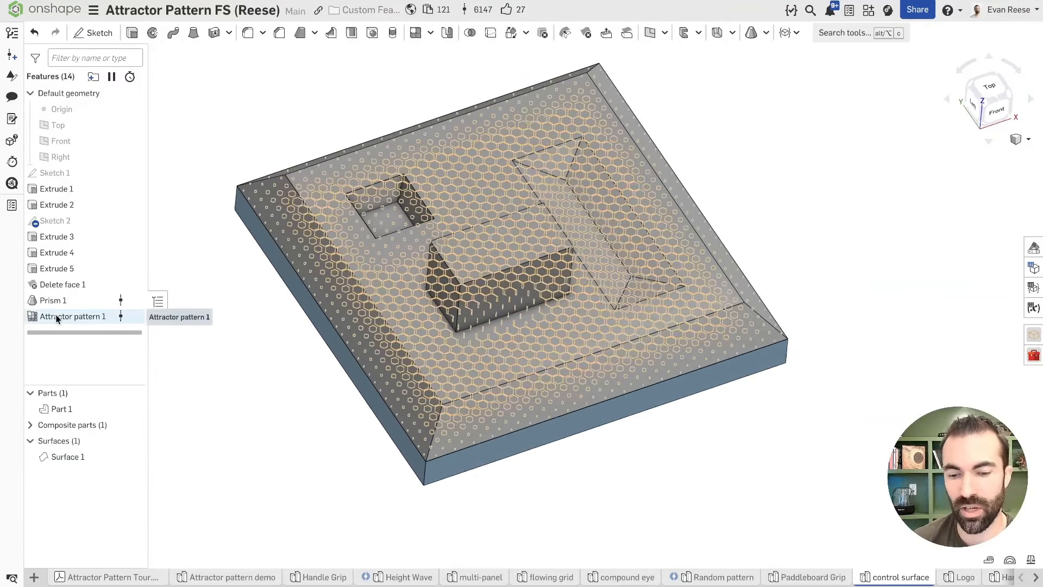
pyautogui.click(178, 156)
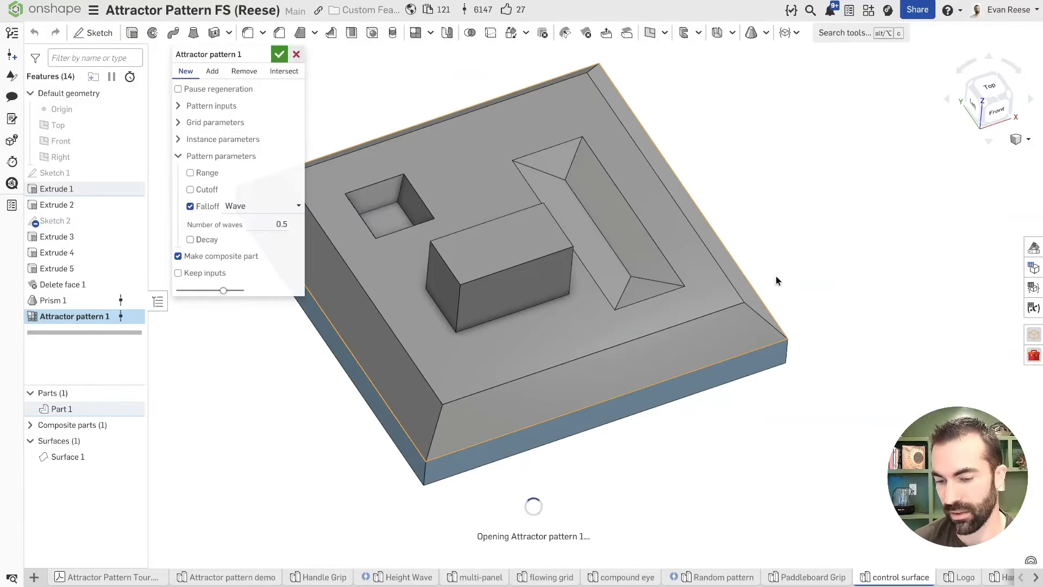
pyautogui.moveTo(448, 252)
pyautogui.mouseDown(button='right')
pyautogui.moveTo(472, 230)
pyautogui.moveTo(467, 211)
pyautogui.moveTo(567, 243)
pyautogui.moveTo(481, 182)
pyautogui.moveTo(398, 270)
pyautogui.moveTo(454, 252)
pyautogui.mouseUp(button='right')
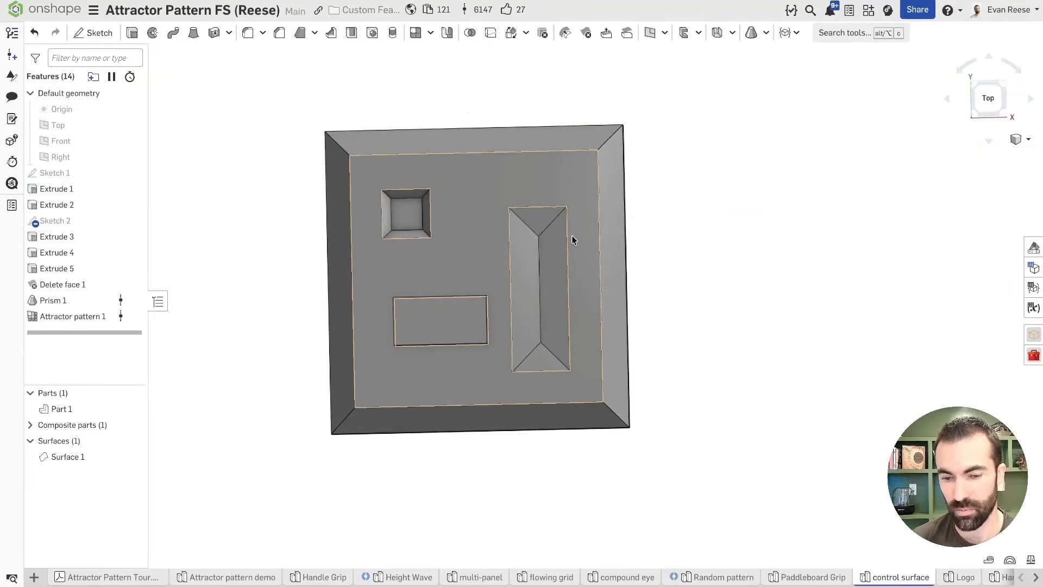
# - Reopen Attractor pattern 1 and examine its grid parameters and pattern inputs, including Surface 1 as the attractor
pyautogui.click(63, 316)
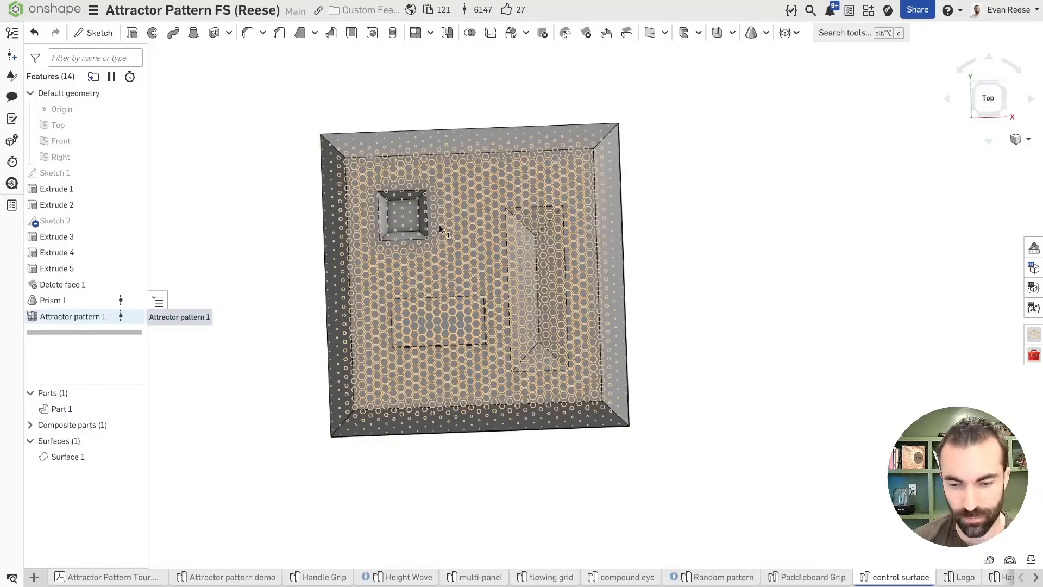
pyautogui.click(178, 156)
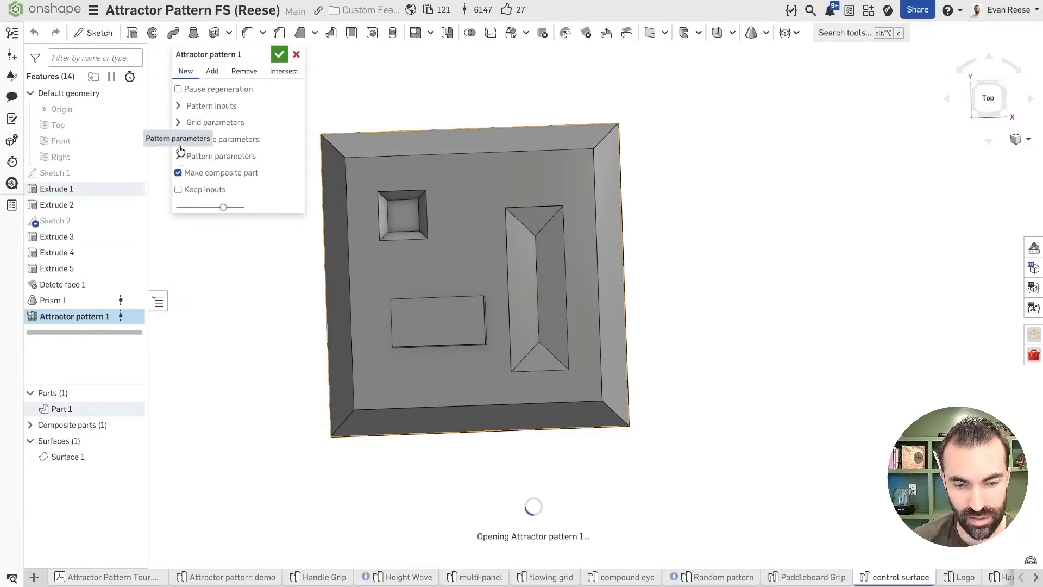
pyautogui.click(178, 124)
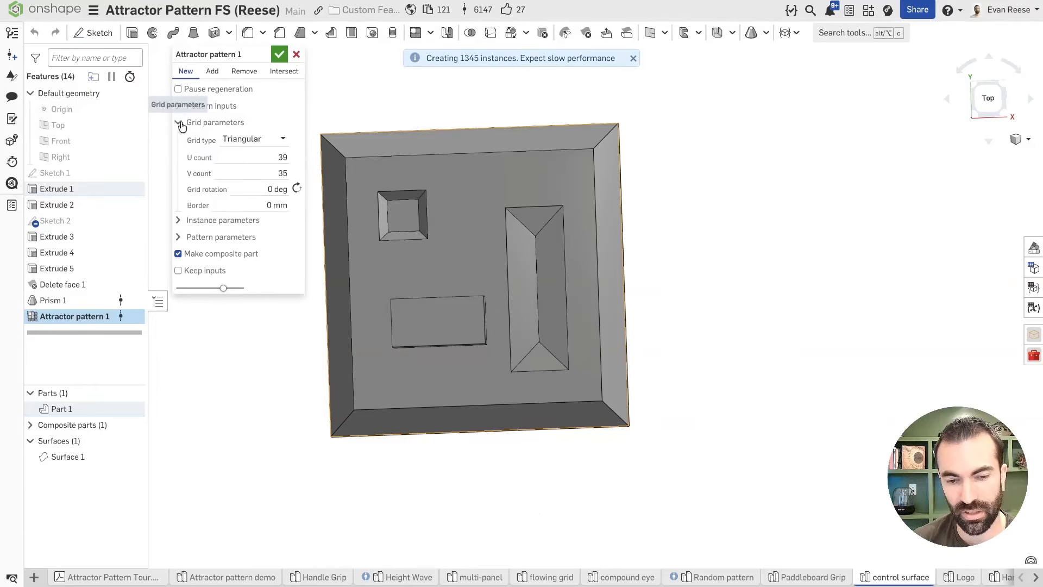
pyautogui.click(179, 124)
pyautogui.click(178, 105)
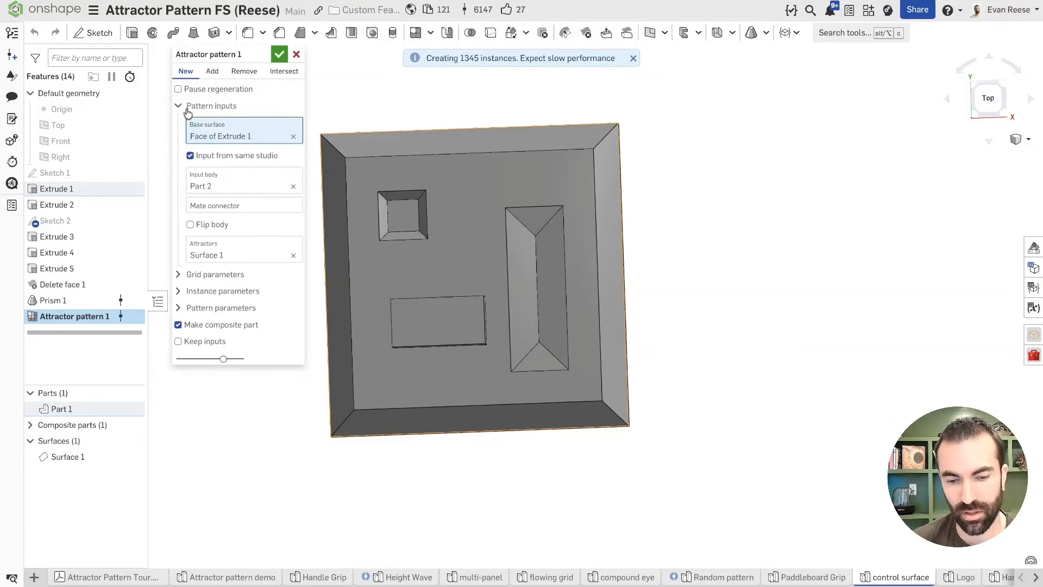
pyautogui.click(245, 250)
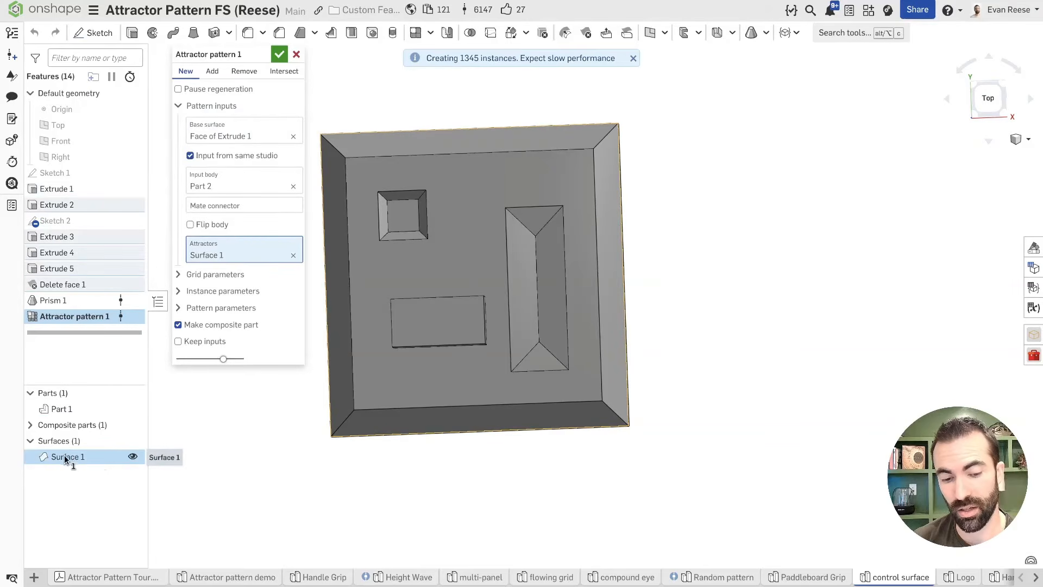
# - Try the flat face of Extrude 2 as the attractor in place of Surface 1, with Part 1 and Part 2 hidden
pyautogui.click(292, 256)
pyautogui.click(475, 214)
pyautogui.click(478, 247)
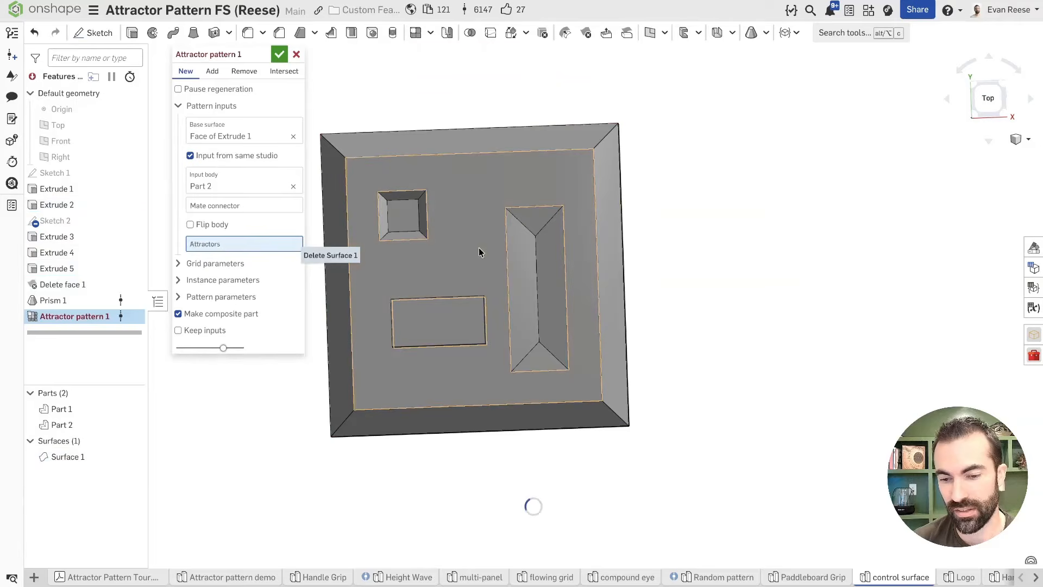
pyautogui.moveTo(444, 221)
pyautogui.mouseDown(button='right')
pyautogui.moveTo(476, 216)
pyautogui.moveTo(460, 230)
pyautogui.mouseUp(button='right')
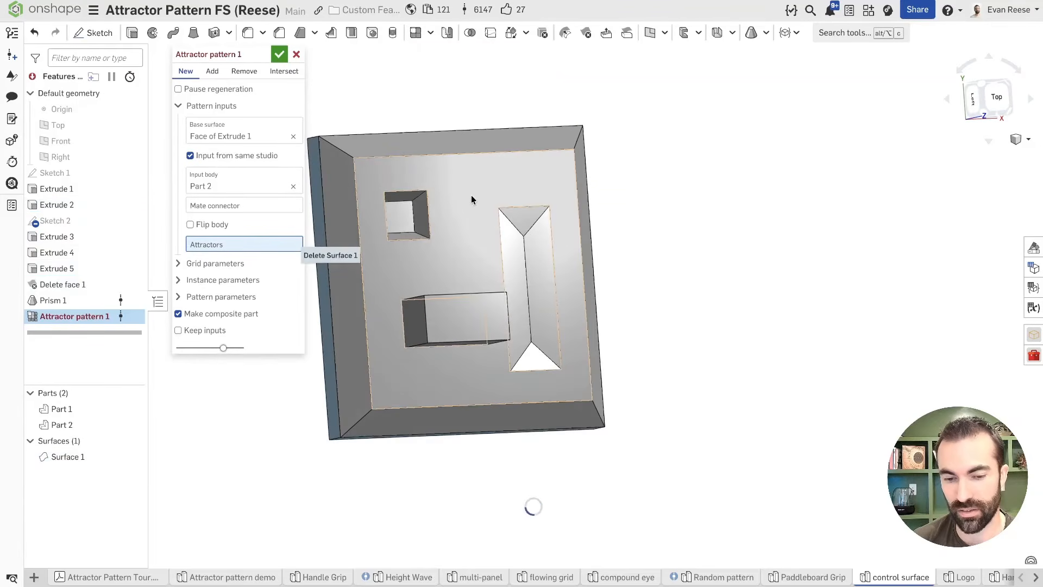
pyautogui.click(478, 165)
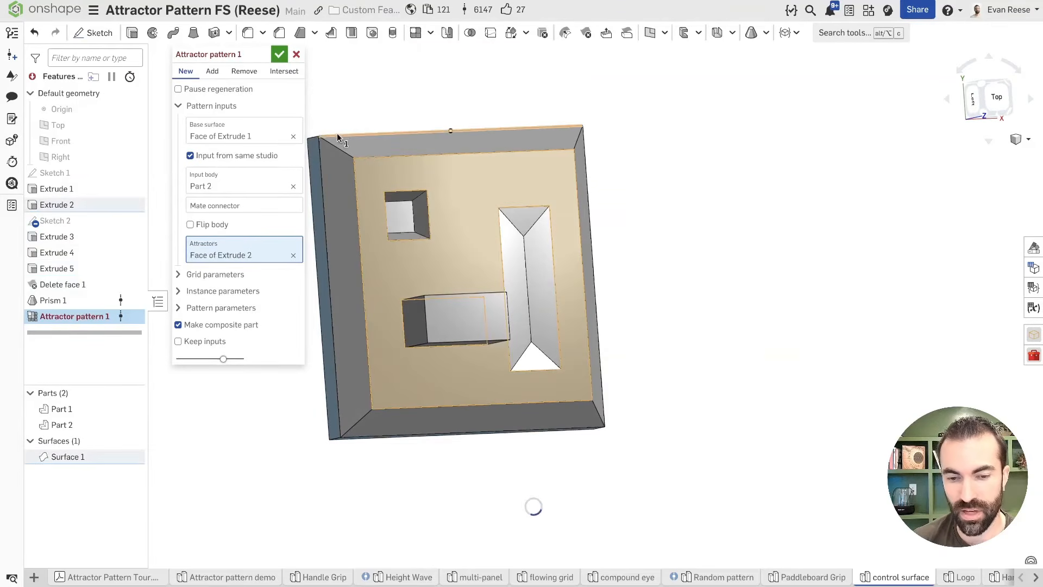
pyautogui.click(132, 408)
pyautogui.click(132, 425)
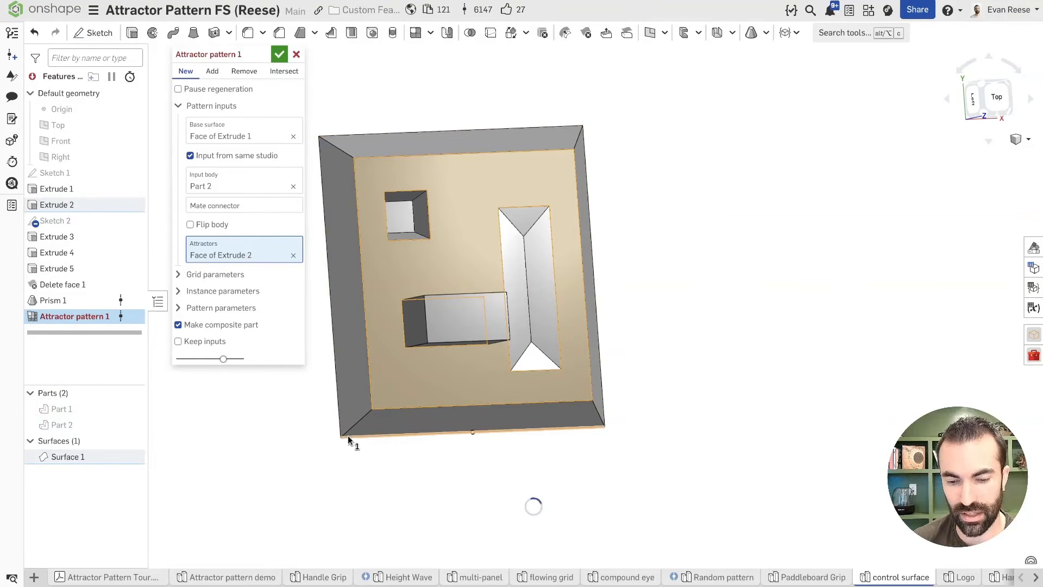
# - Put Surface 1 back as the attractor in place of the Extrude 2 face, and discard the edit of Attractor pattern 1
pyautogui.click(294, 255)
pyautogui.click(55, 459)
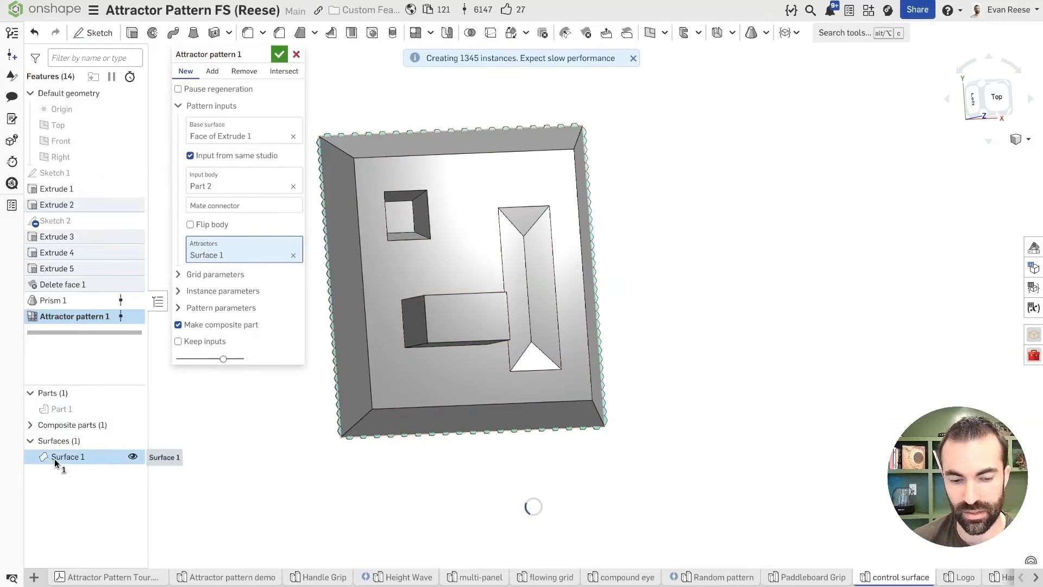
pyautogui.click(296, 54)
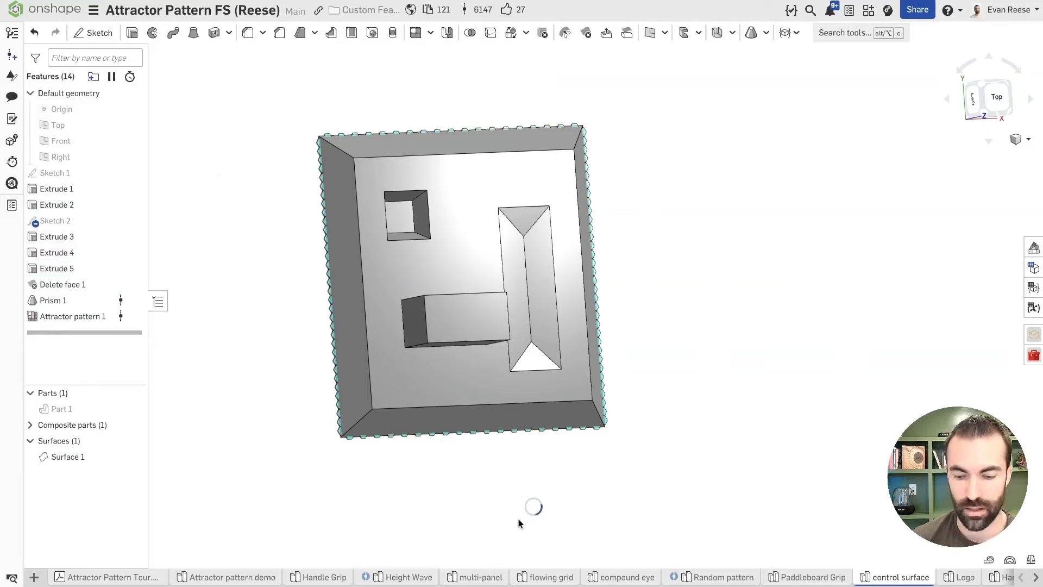
# - Open the Logo example and examine the attractor bodies and range settings of its Attractor pattern 1
pyautogui.click(961, 577)
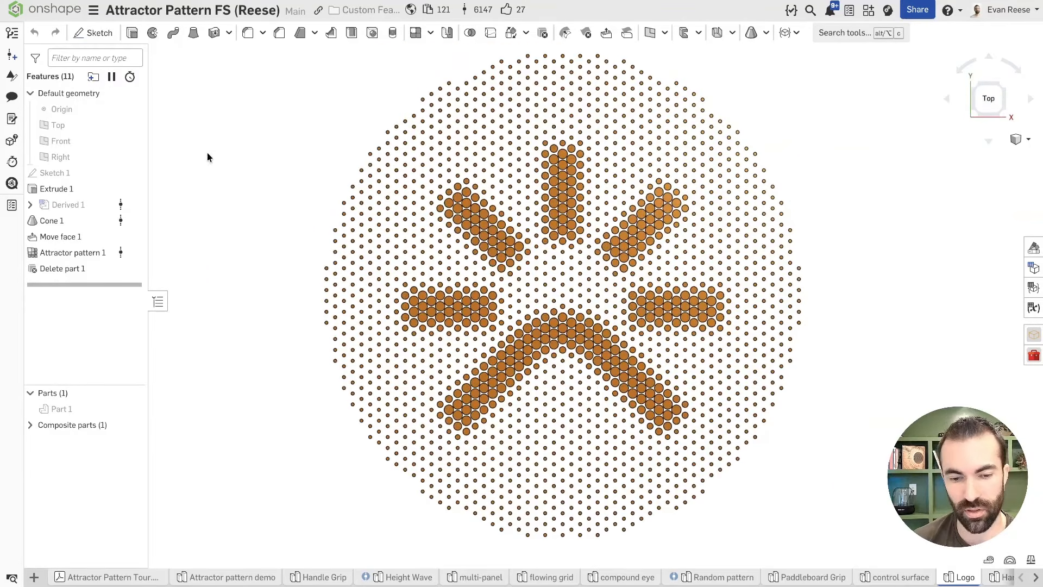
pyautogui.doubleClick(70, 253)
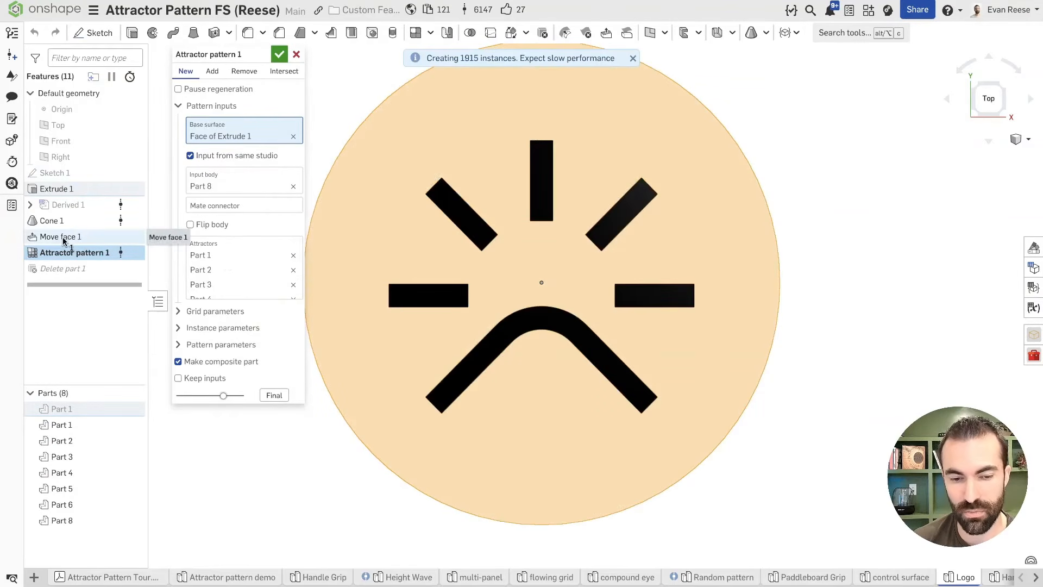
pyautogui.moveTo(445, 317); pyautogui.dragTo(447, 285, button='right')
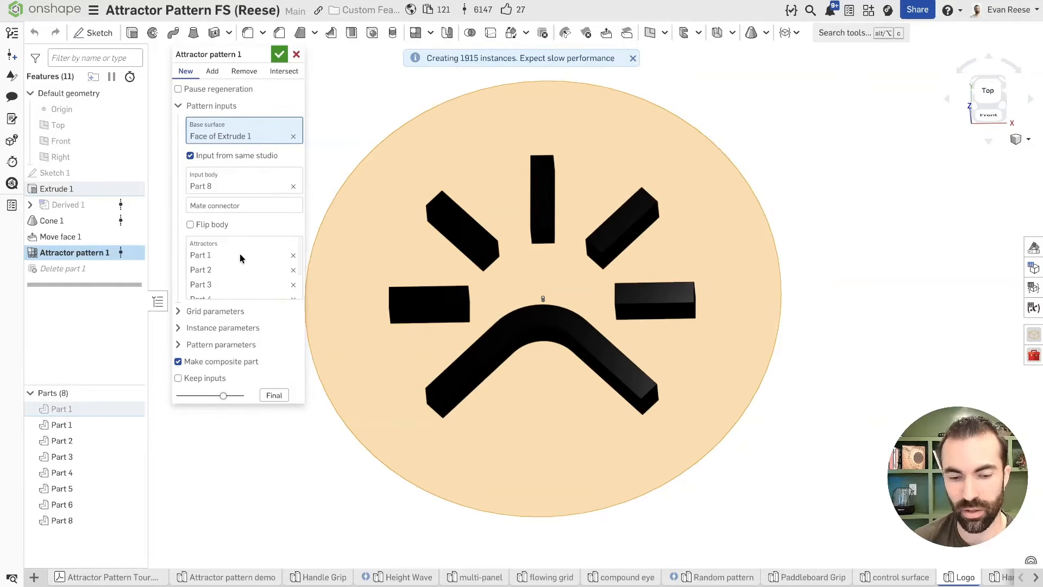
pyautogui.click(206, 344)
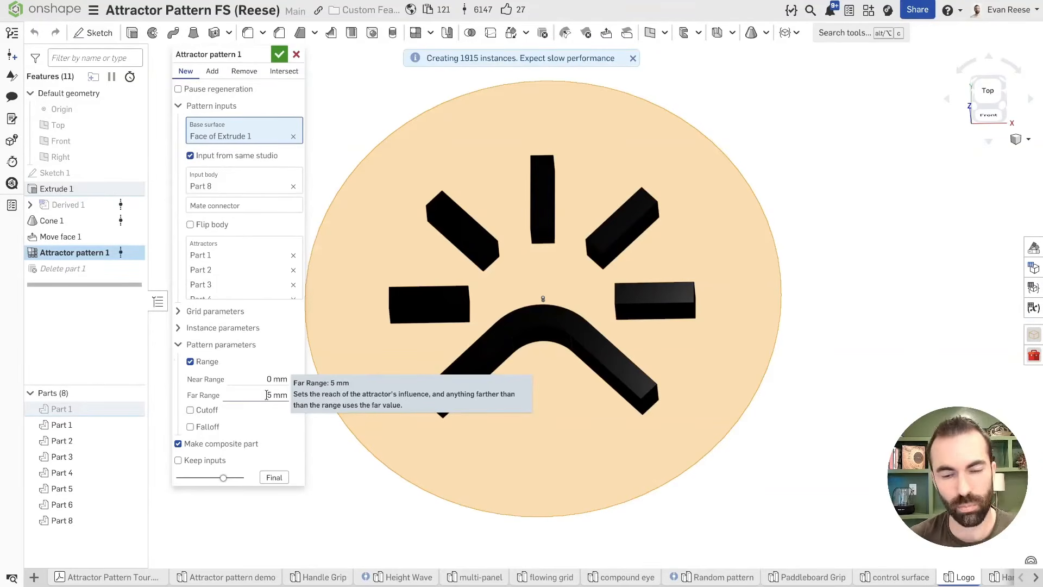
pyautogui.click(178, 344)
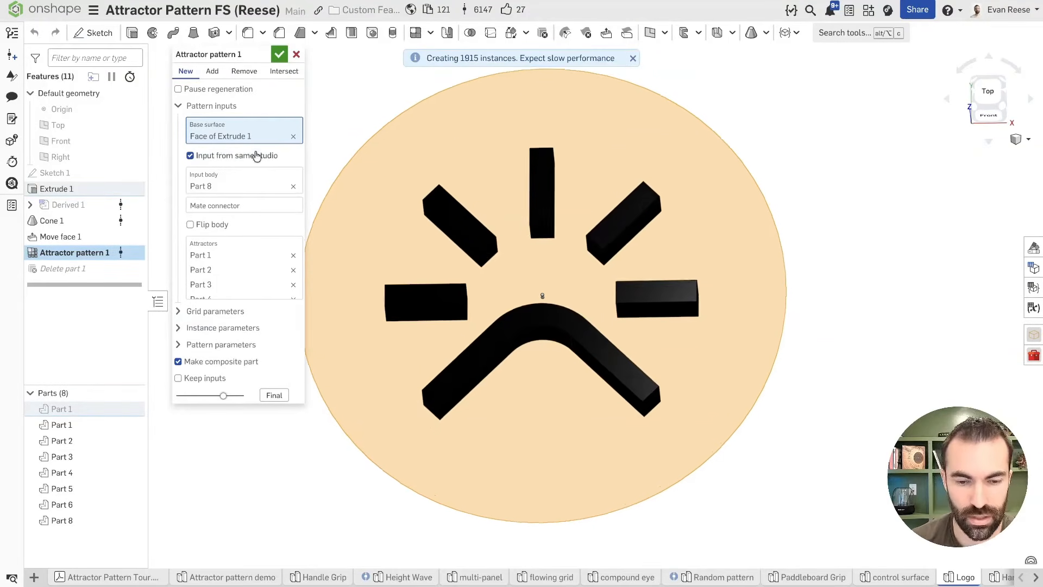
# - Pause regeneration of the logo's Attractor pattern 1, preview its points on the disc, and turn both options off again
pyautogui.scroll(-3, 458, 150)
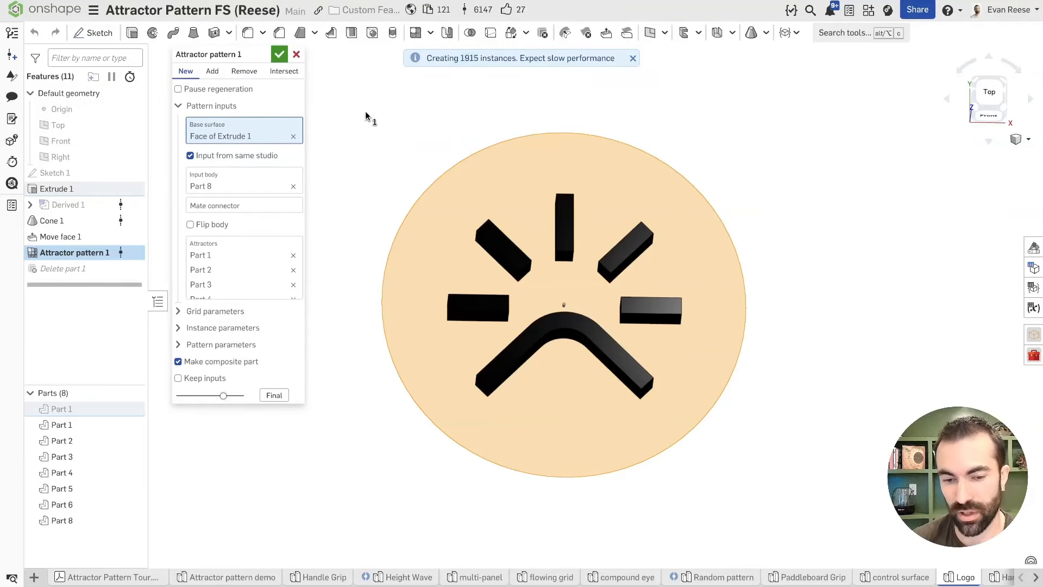
pyautogui.scroll(1, 428, 152)
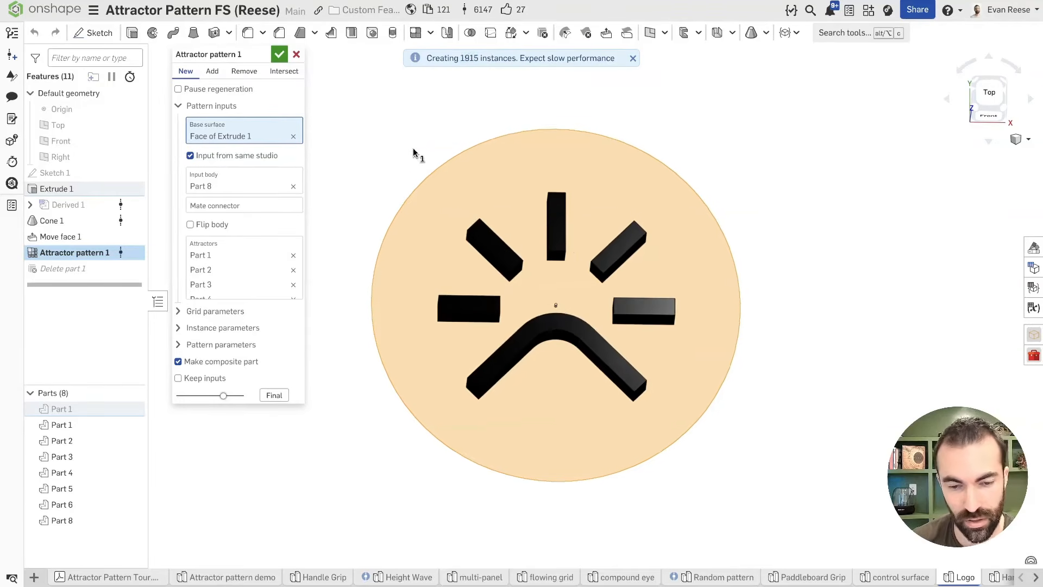
pyautogui.moveTo(457, 143); pyautogui.dragTo(455, 143, button='middle')
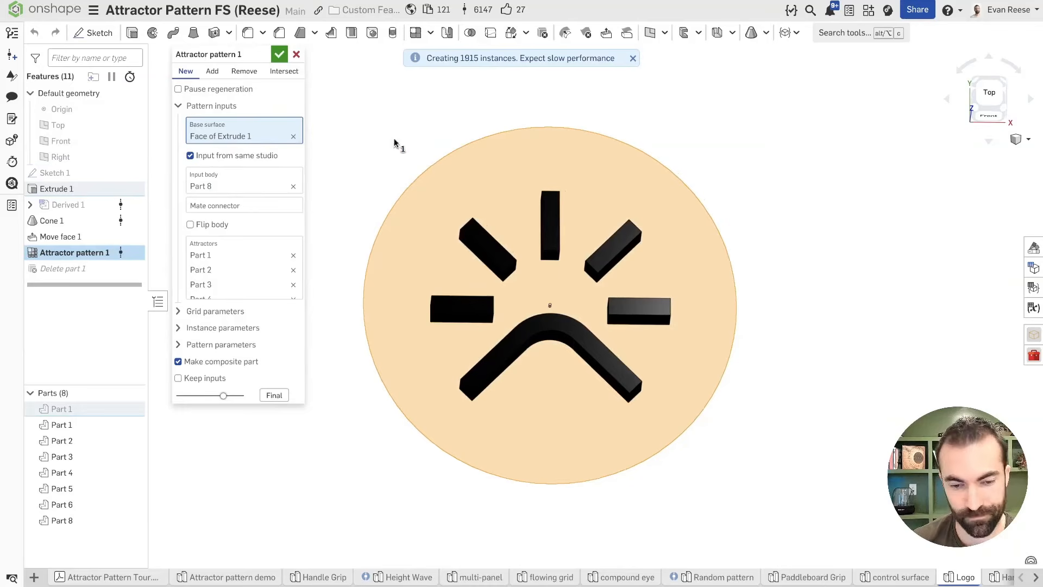
pyautogui.click(183, 107)
pyautogui.click(178, 89)
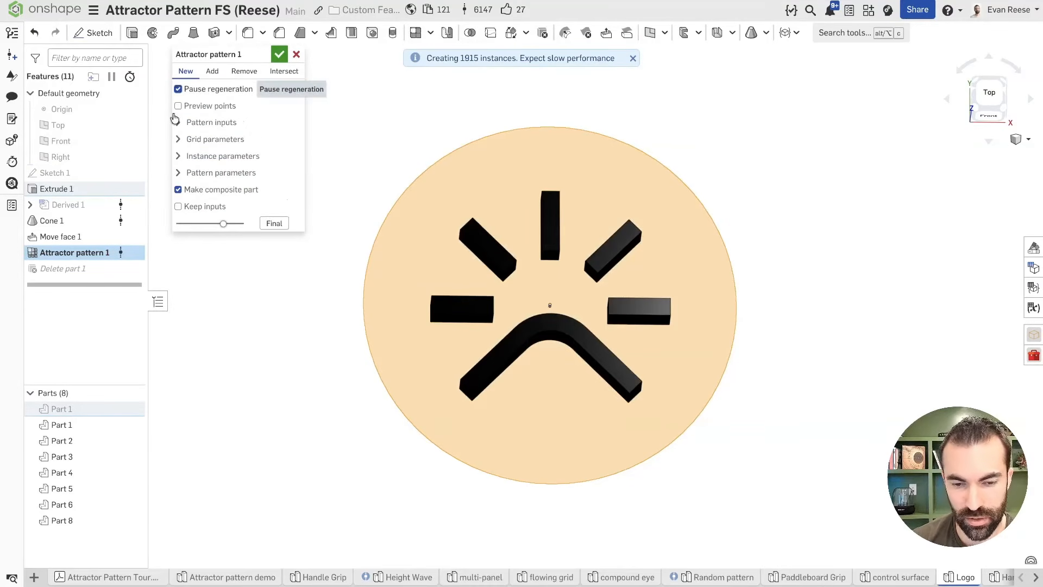
pyautogui.click(185, 105)
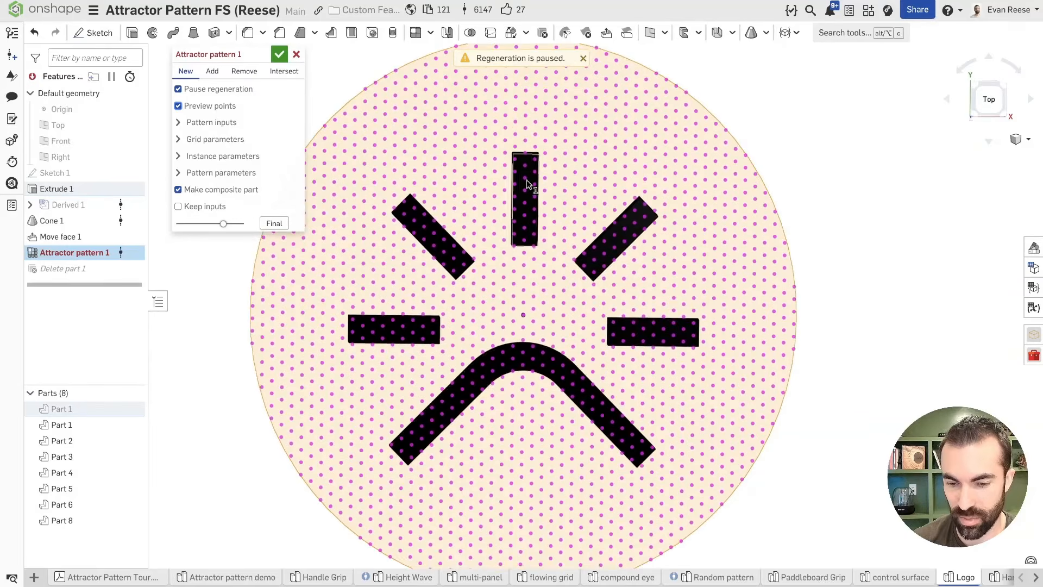
pyautogui.click(178, 106)
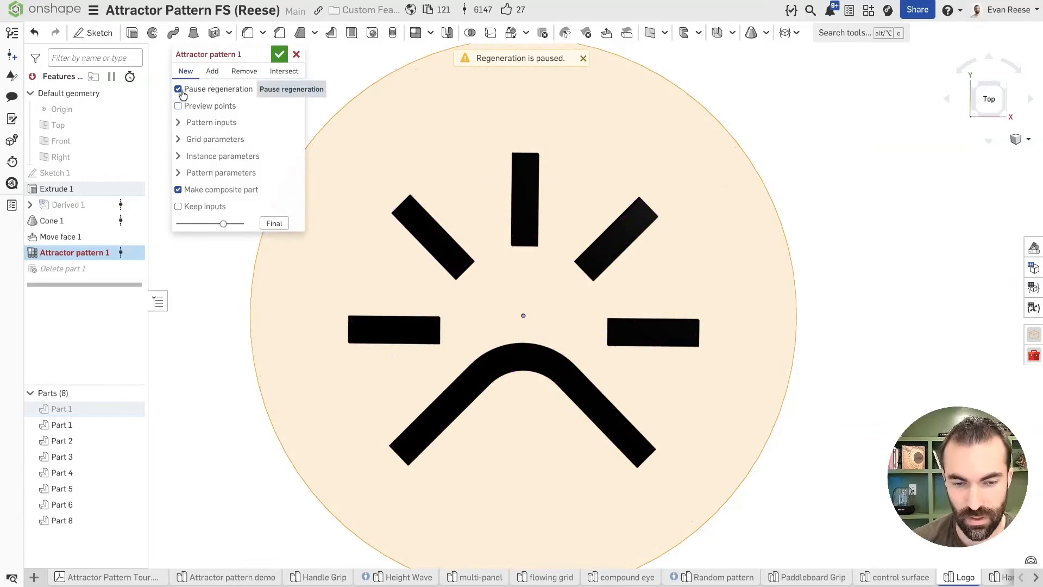
pyautogui.click(178, 89)
# - Examine the scale settings in the logo pattern's instance parameters and the range settings in its pattern parameters
pyautogui.click(179, 140)
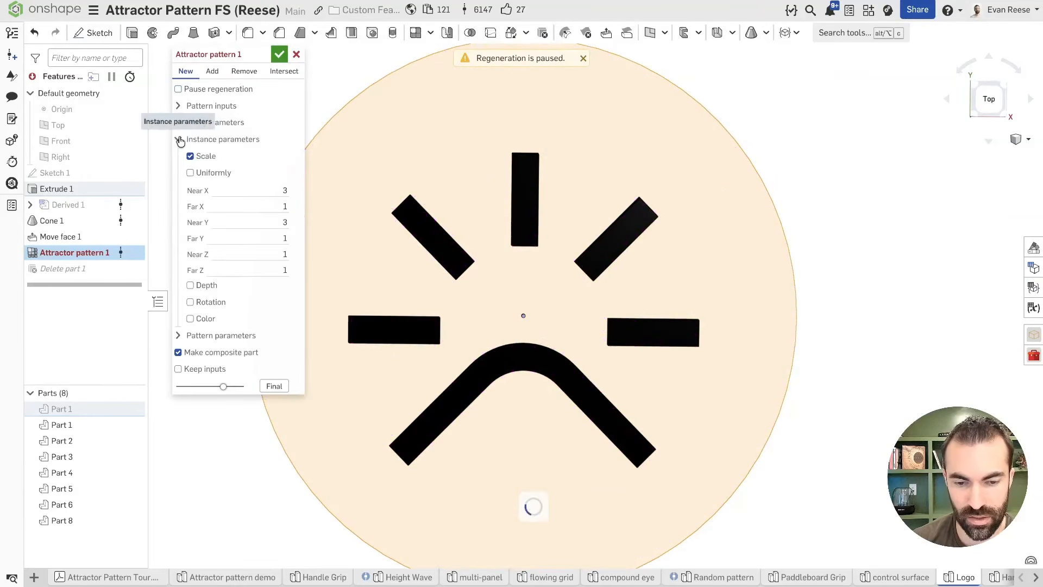
pyautogui.click(193, 156)
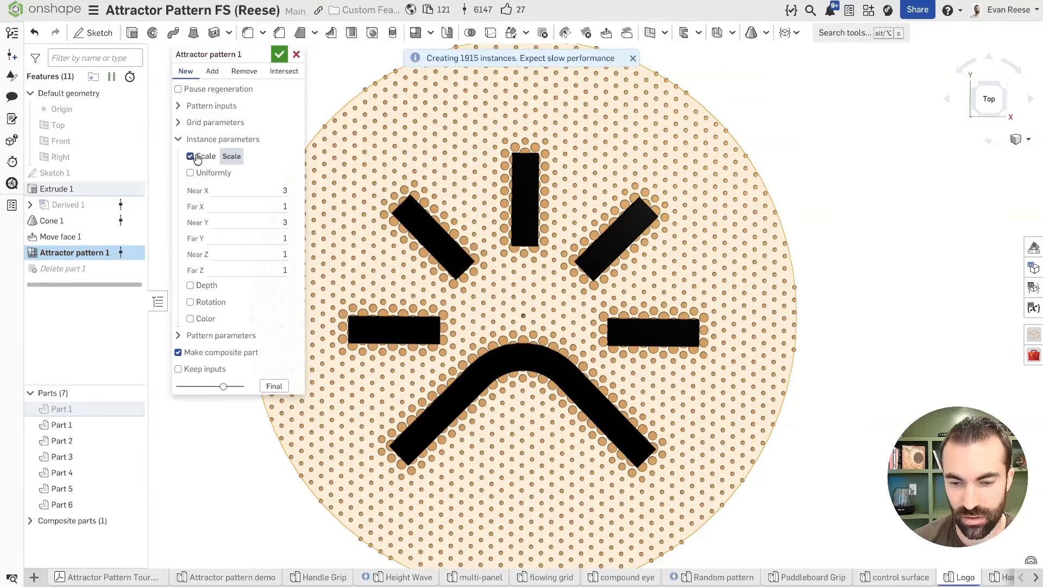
pyautogui.click(182, 140)
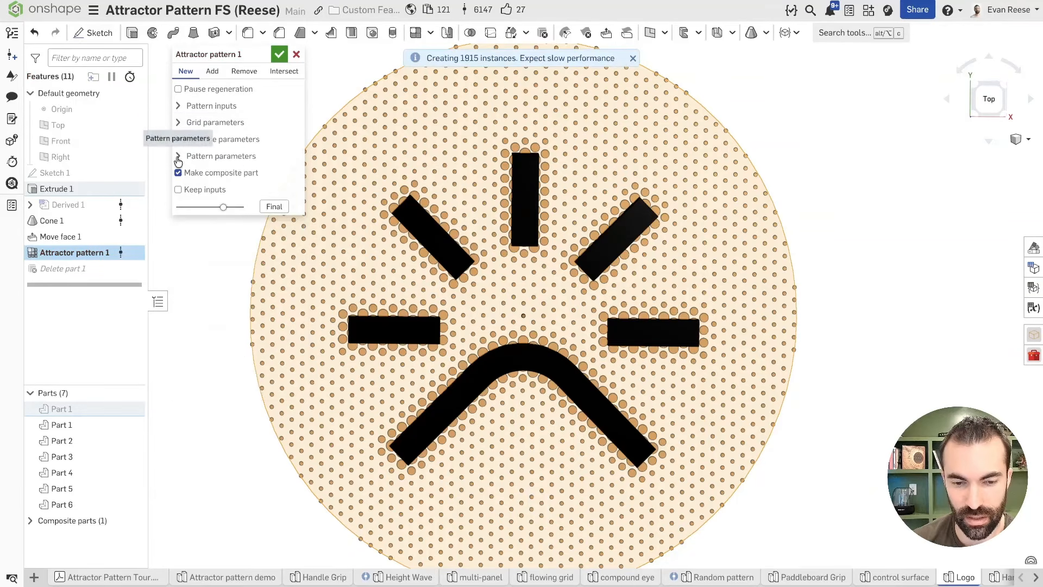
pyautogui.click(195, 156)
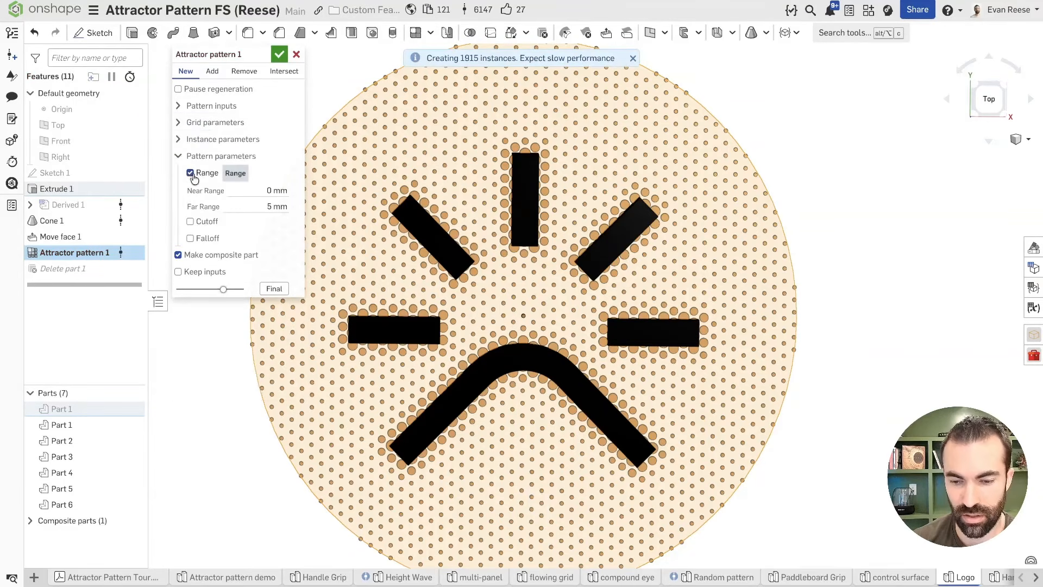
# - Turn off the Range option of the logo's Attractor pattern 1 and hide the six black attractor bodies
pyautogui.press('f')
pyautogui.click(190, 172)
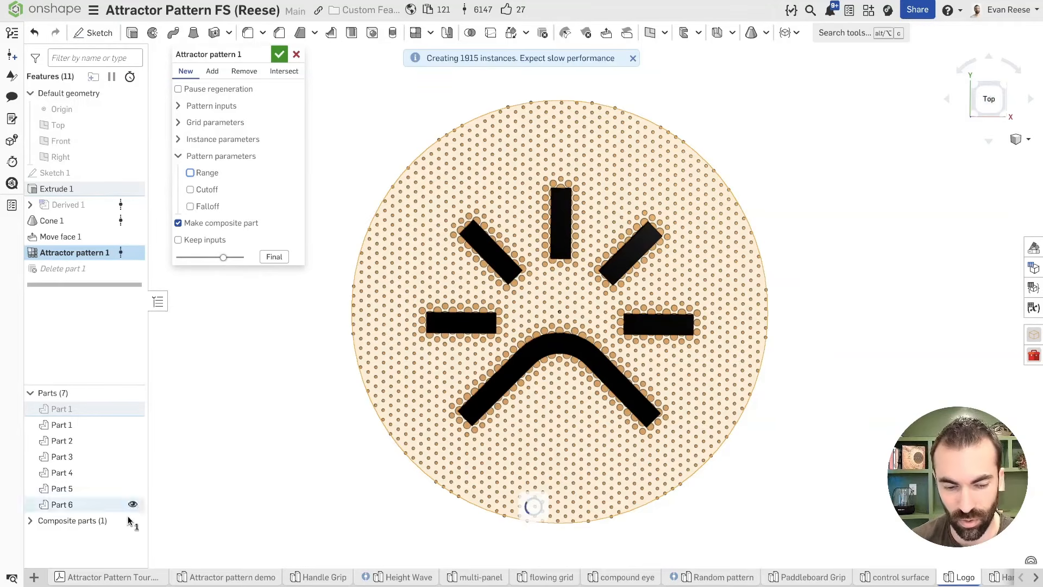
pyautogui.click(132, 488)
pyautogui.click(132, 472)
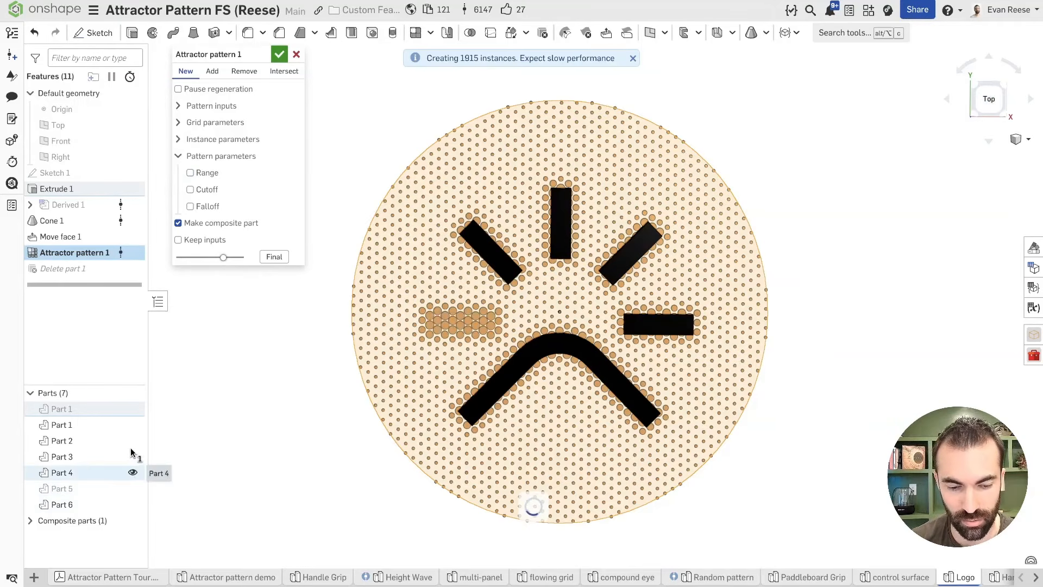
pyautogui.click(133, 457)
pyautogui.click(133, 440)
pyautogui.click(132, 424)
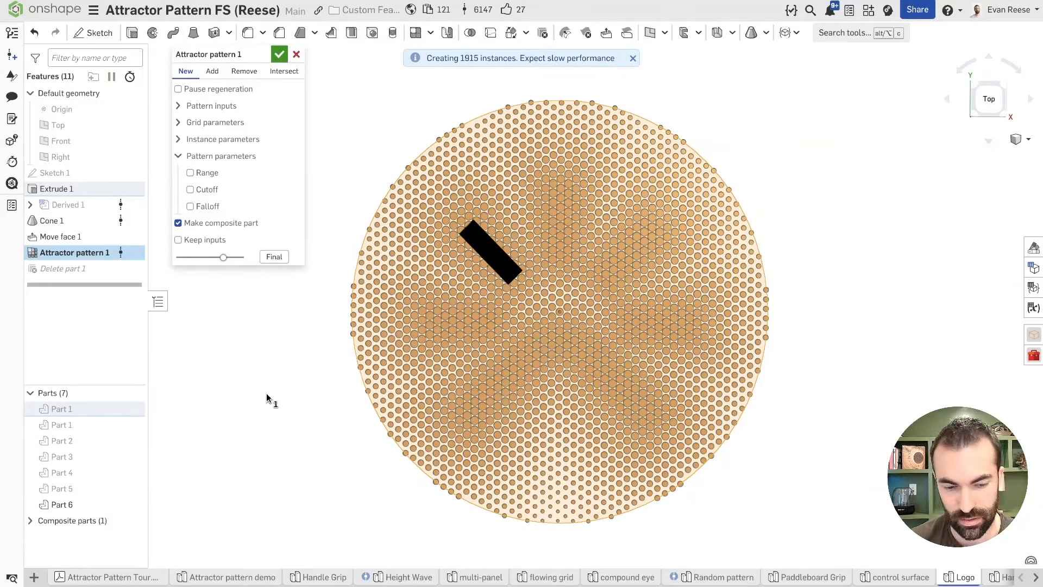
pyautogui.click(133, 504)
pyautogui.press('n')
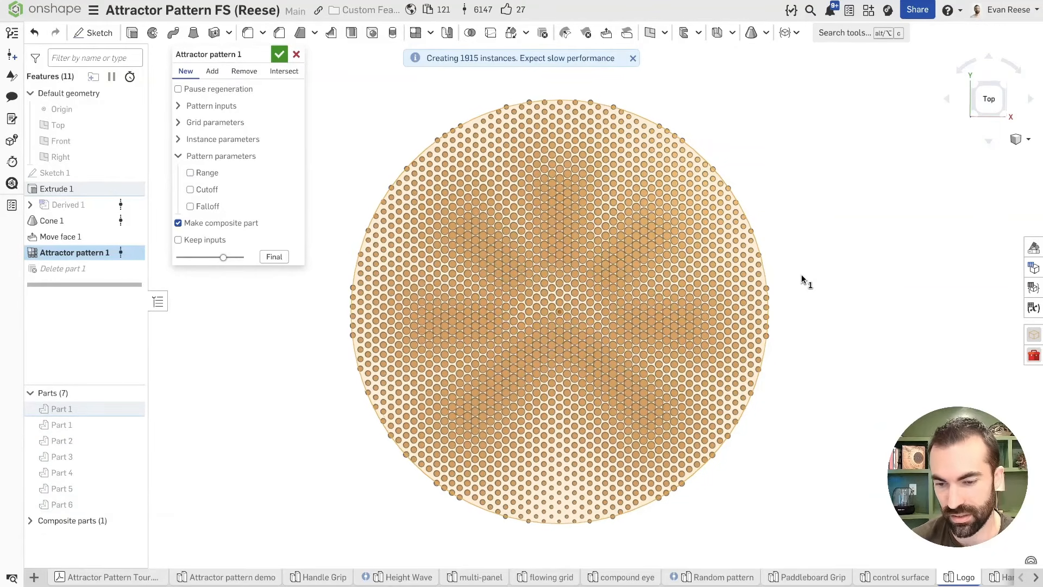
# - Turn the Range option back on for the logo pattern and accept the feature edit
pyautogui.press('f')
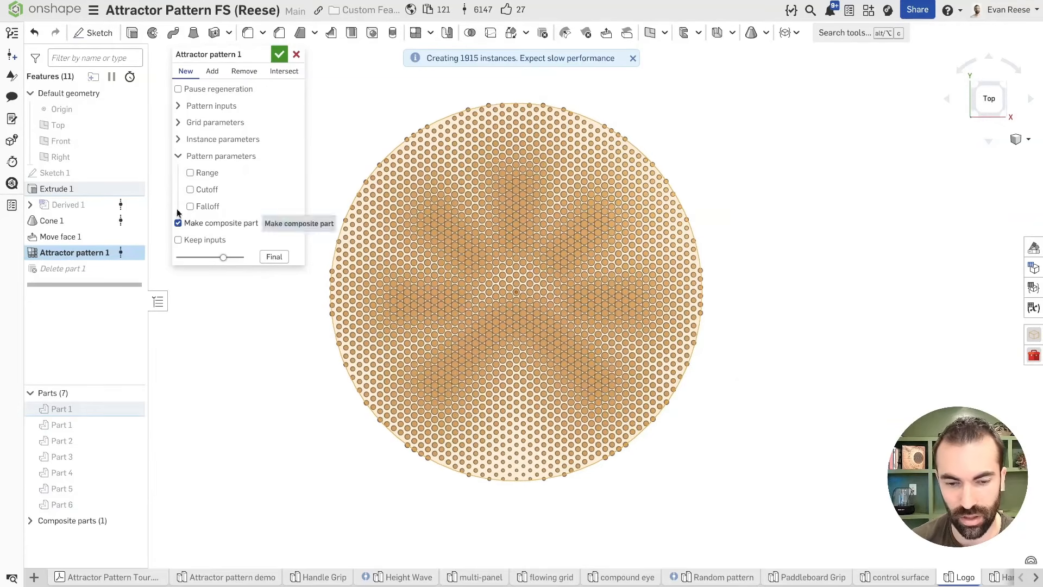
pyautogui.click(190, 173)
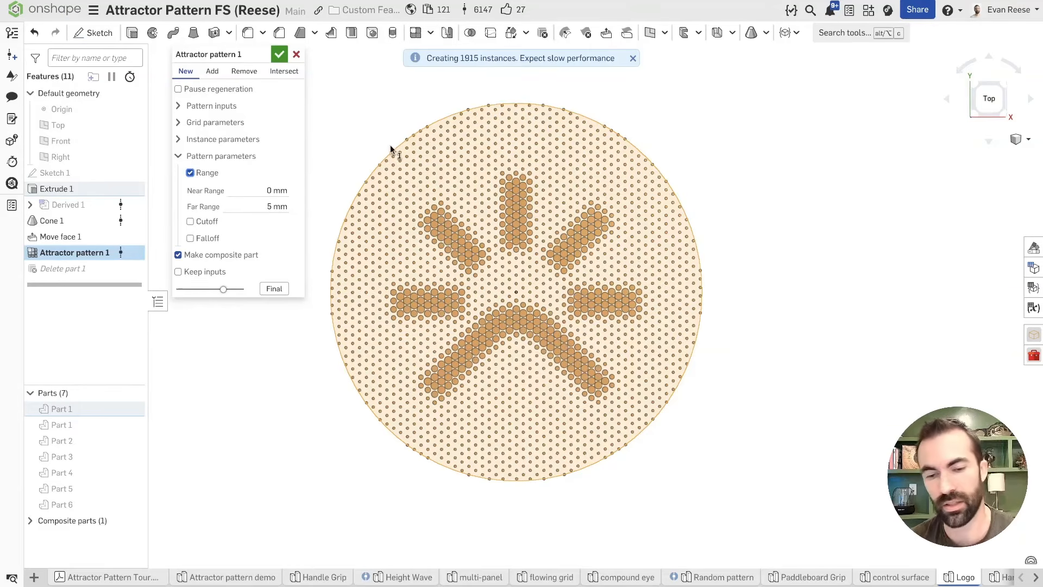
pyautogui.click(279, 54)
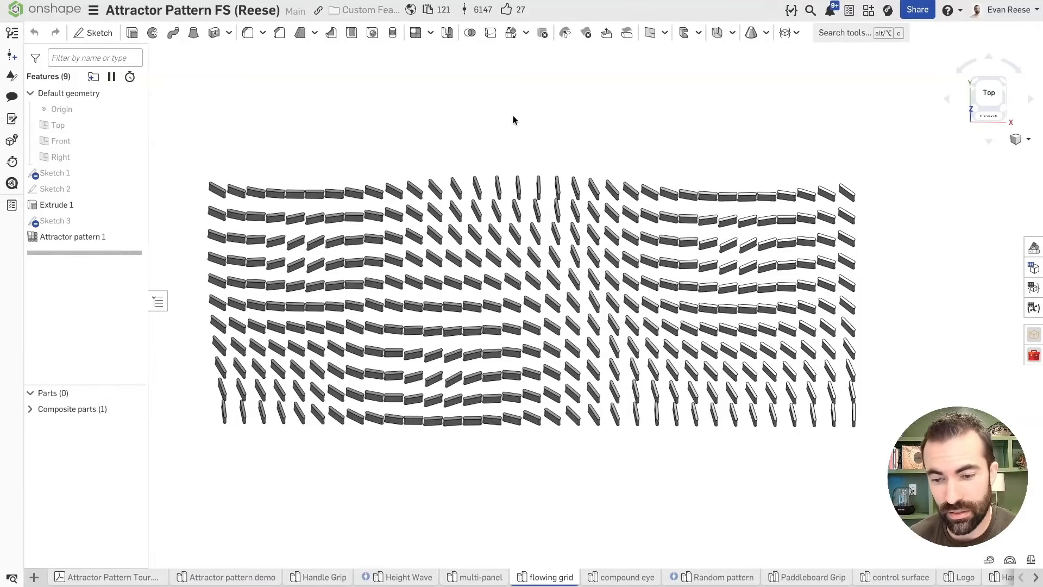
# - Open the flowing grid's Attractor pattern 1 for editing and examine the rotation settings in its instance parameters
pyautogui.moveTo(514, 118); pyautogui.dragTo(515, 119, button='right')
pyautogui.moveTo(515, 117); pyautogui.dragTo(526, 123, button='right')
pyautogui.moveTo(548, 226); pyautogui.dragTo(551, 237, button='right')
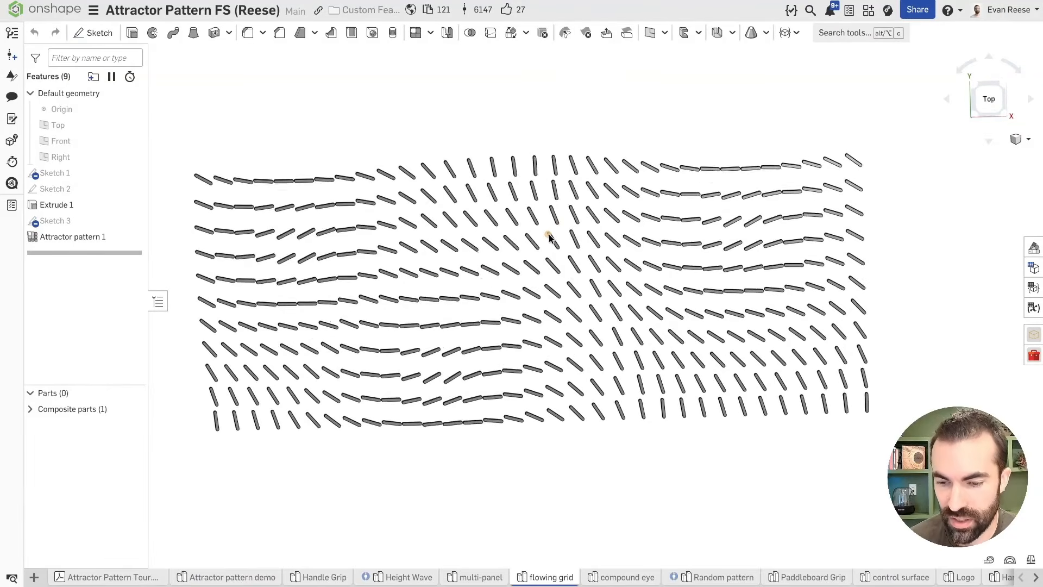
pyautogui.scroll(-4, 551, 237)
pyautogui.doubleClick(48, 239)
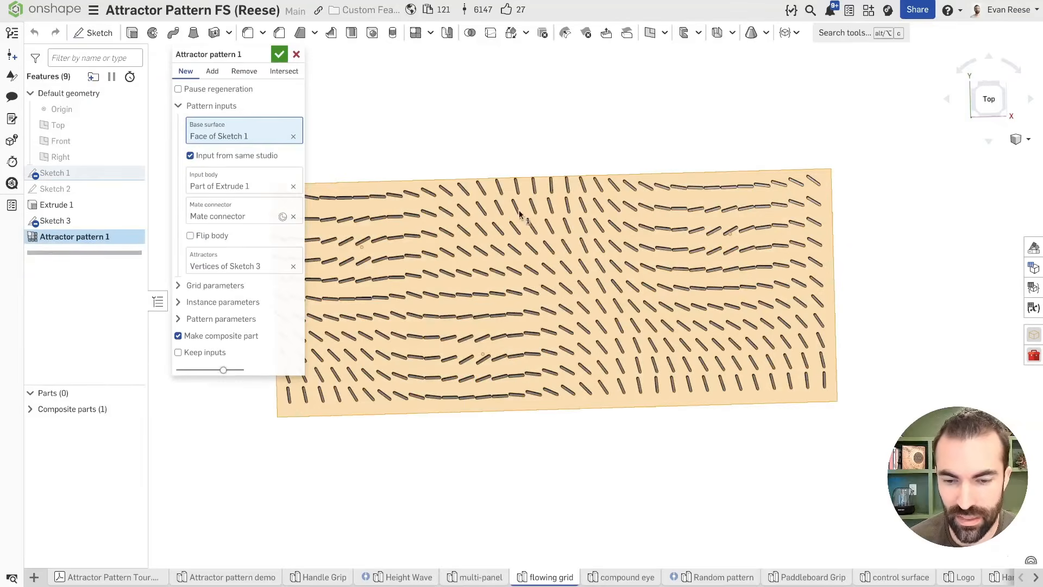
pyautogui.scroll(-2, 583, 208)
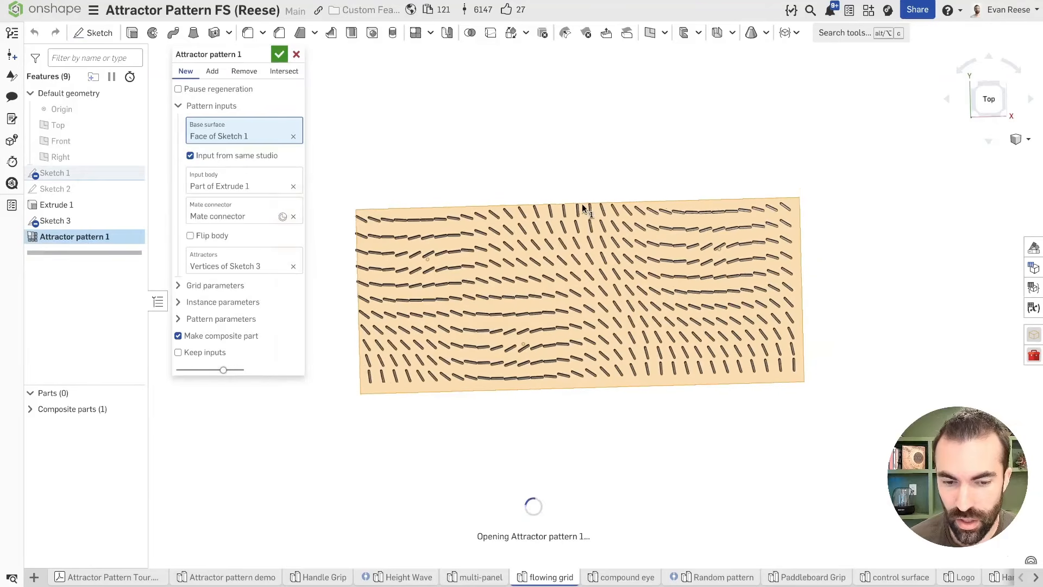
pyautogui.click(178, 105)
pyautogui.click(177, 140)
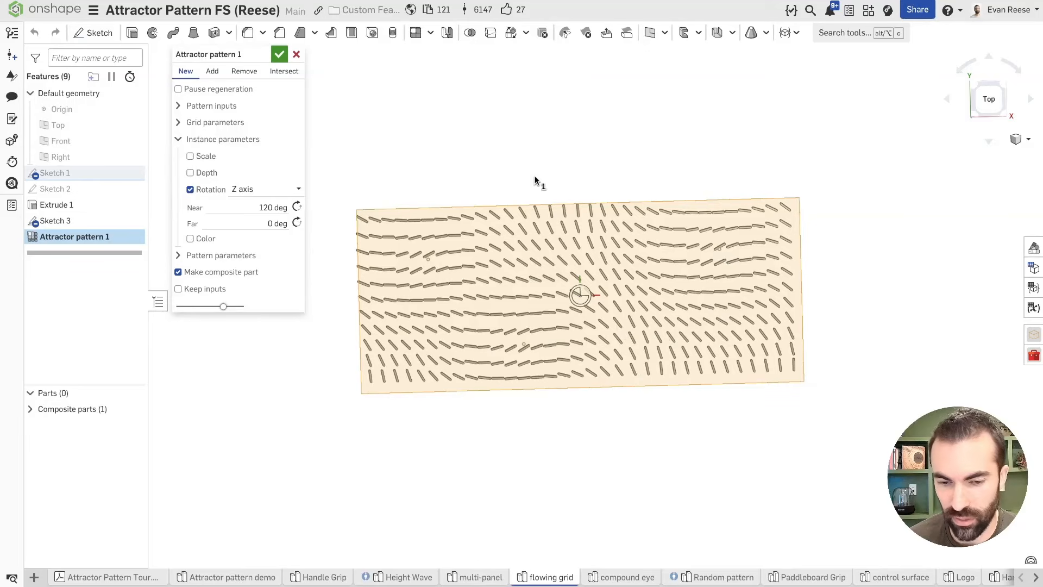
# - Turn on the Wave falloff in the flowing grid's pattern parameters and set the number of waves to 50000
pyautogui.click(178, 139)
pyautogui.click(178, 156)
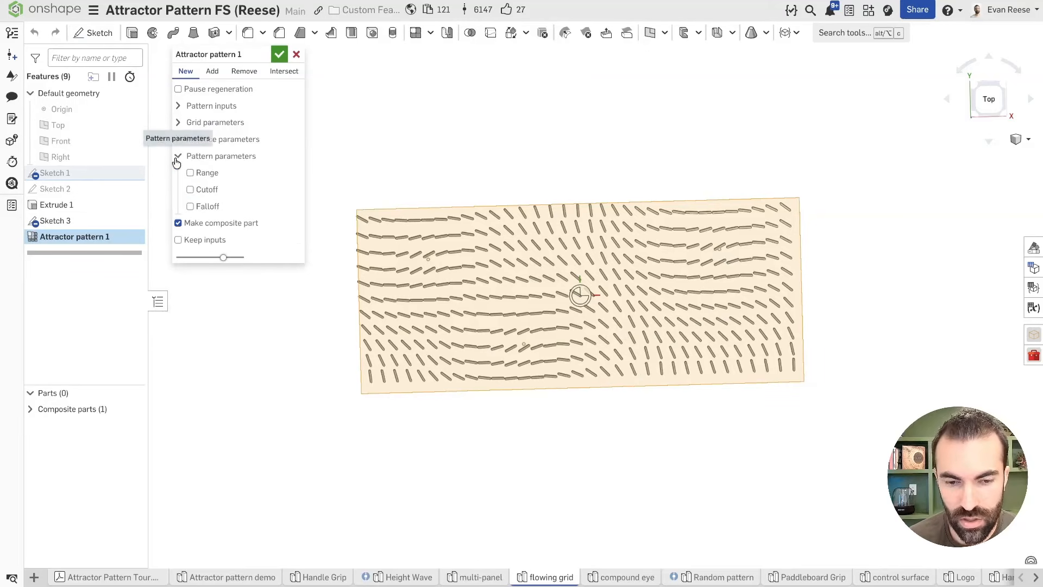
pyautogui.click(191, 207)
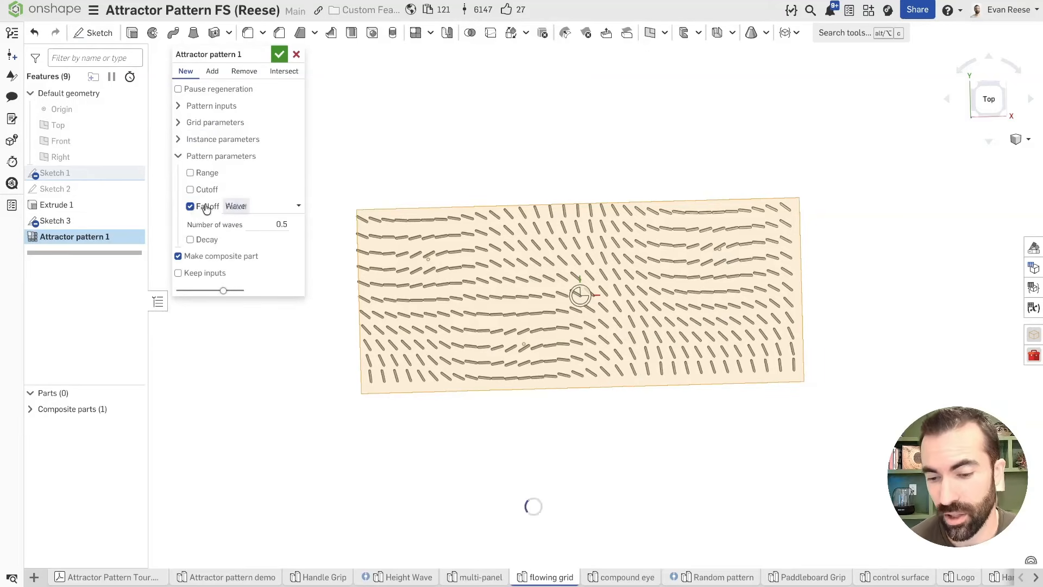
pyautogui.click(254, 225)
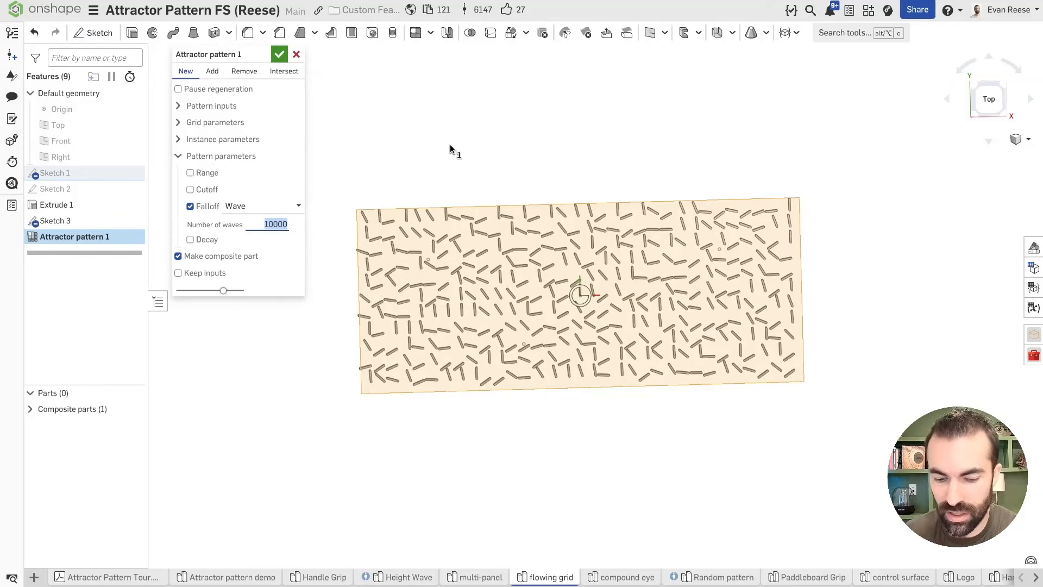
pyautogui.write('50')
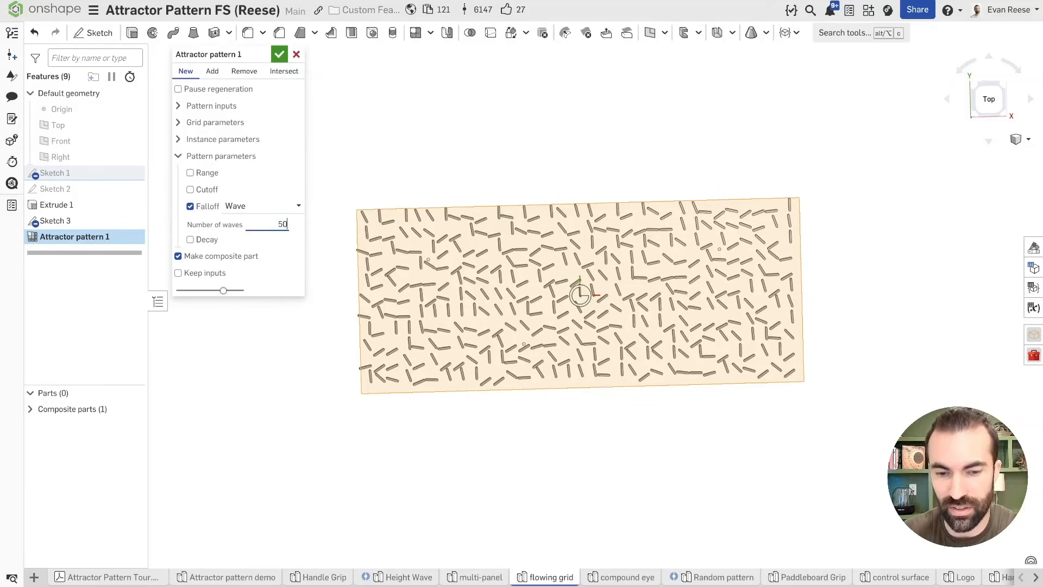
pyautogui.press('Return')
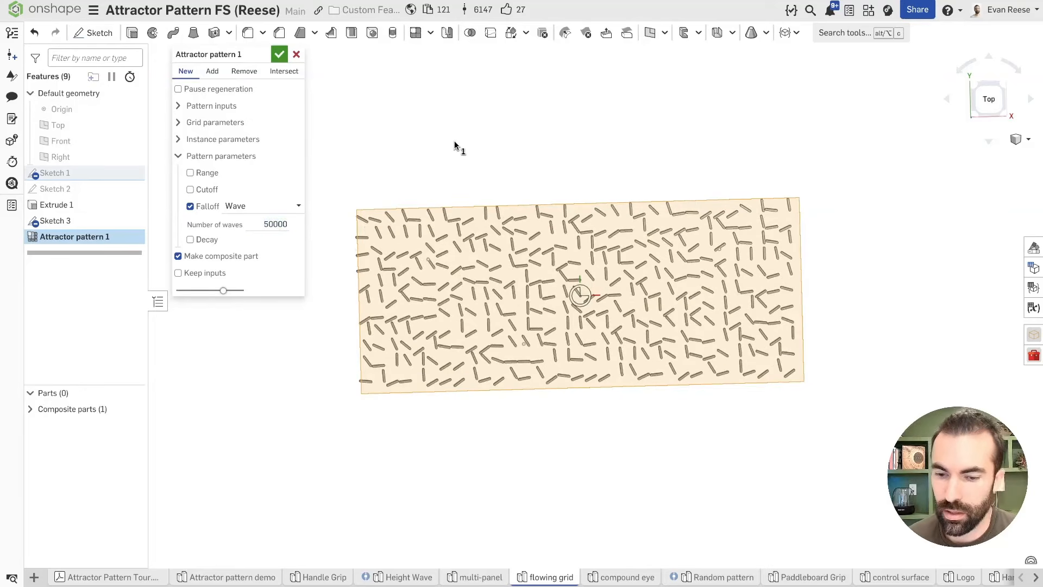
# - Replace the Sketch 3 vertices with a short edge of the Sketch 1 rectangle as the attractor, and view the pattern from the top
pyautogui.scroll(5, 456, 146)
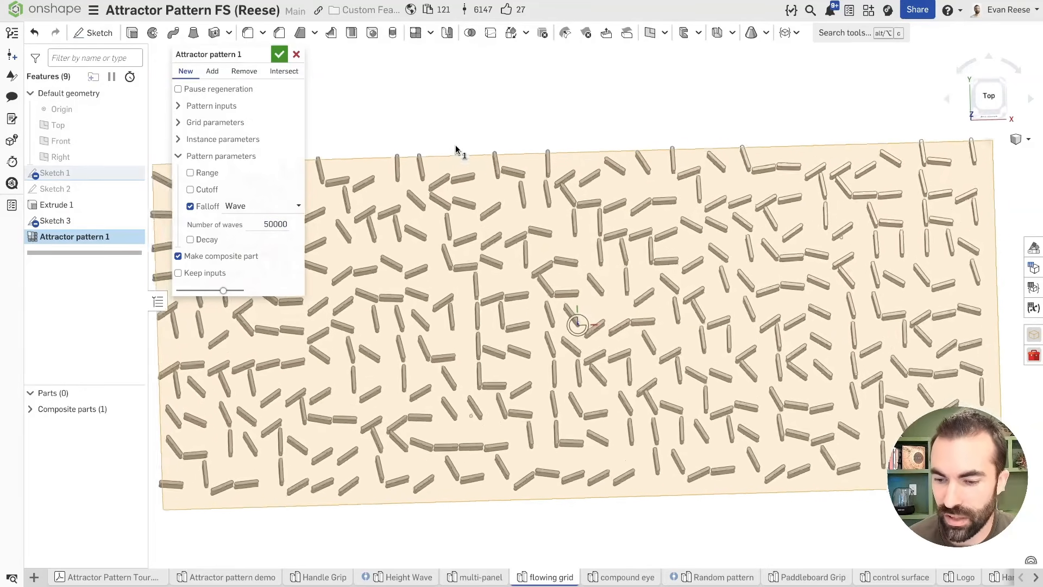
pyautogui.moveTo(470, 158); pyautogui.dragTo(624, 419, button='right')
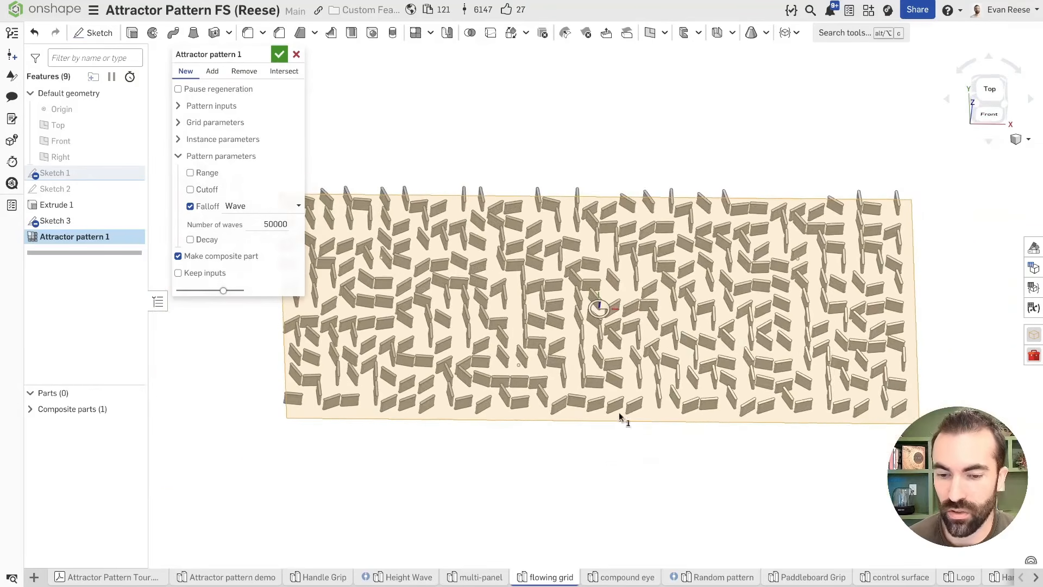
pyautogui.moveTo(538, 296); pyautogui.dragTo(512, 322, button='right')
pyautogui.scroll(-2, 511, 324)
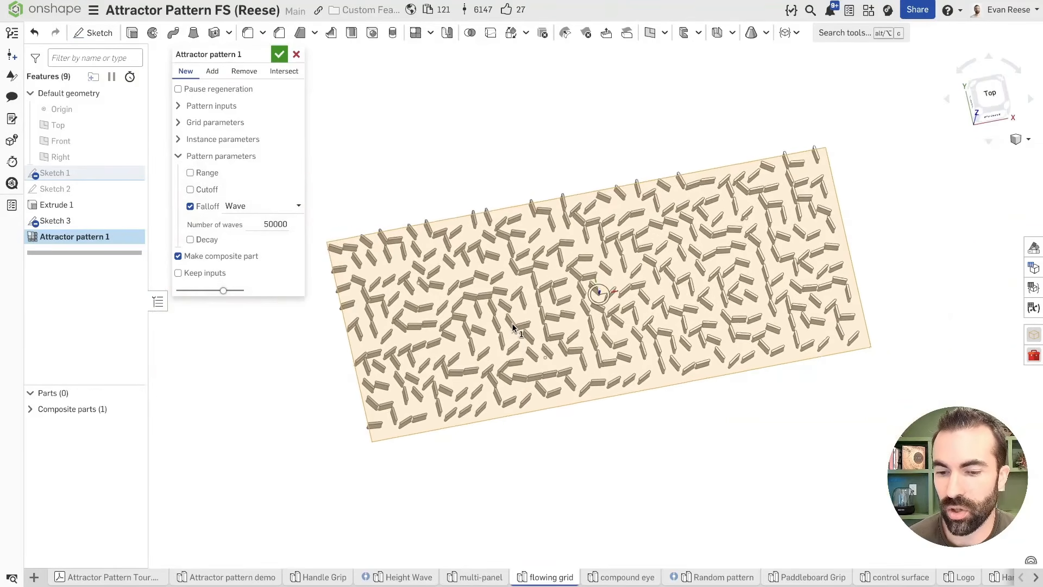
pyautogui.moveTo(484, 288); pyautogui.dragTo(451, 281, button='right')
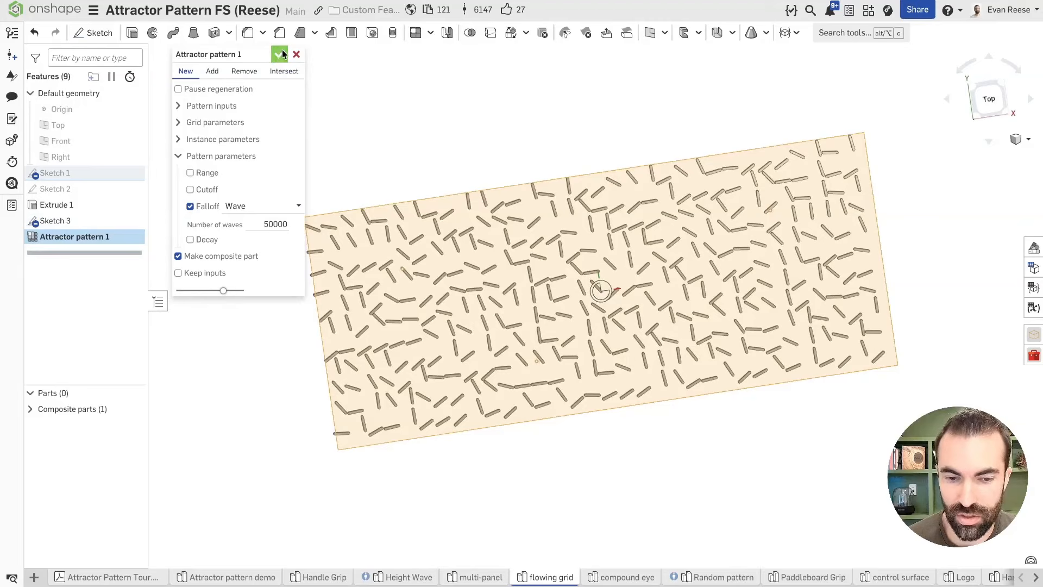
pyautogui.click(180, 111)
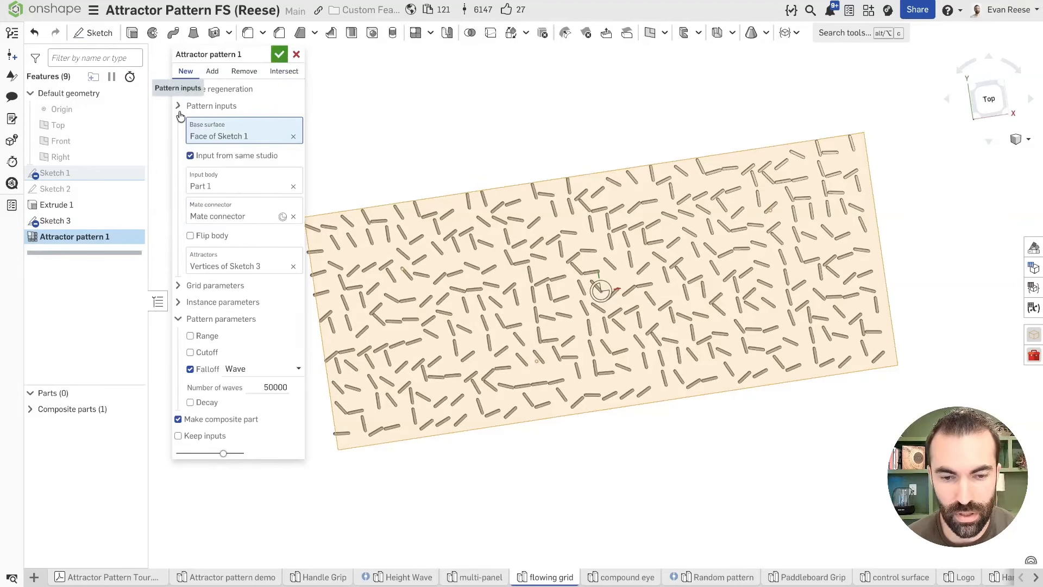
pyautogui.click(293, 265)
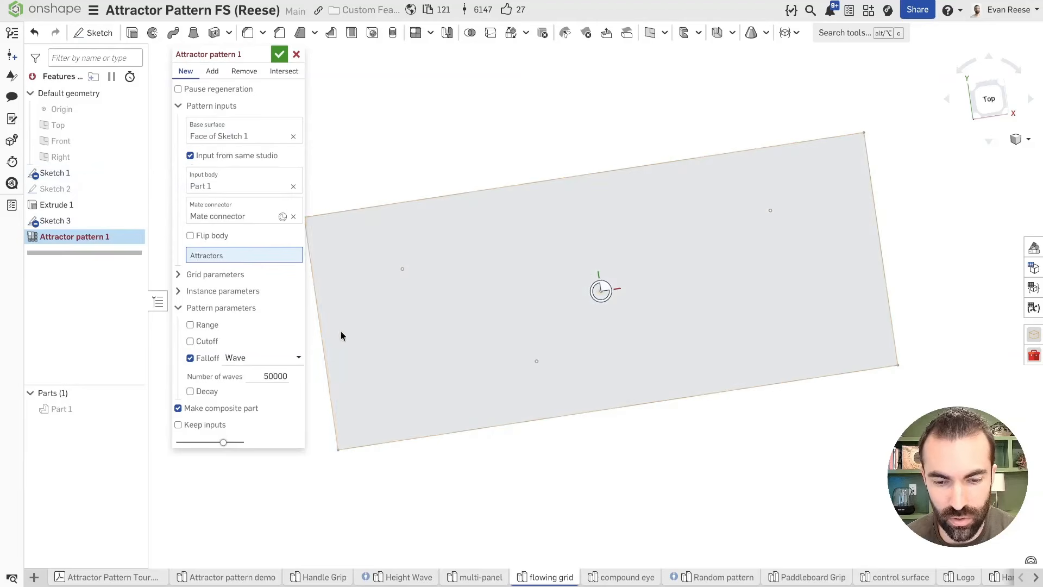
pyautogui.click(324, 358)
pyautogui.click(988, 99)
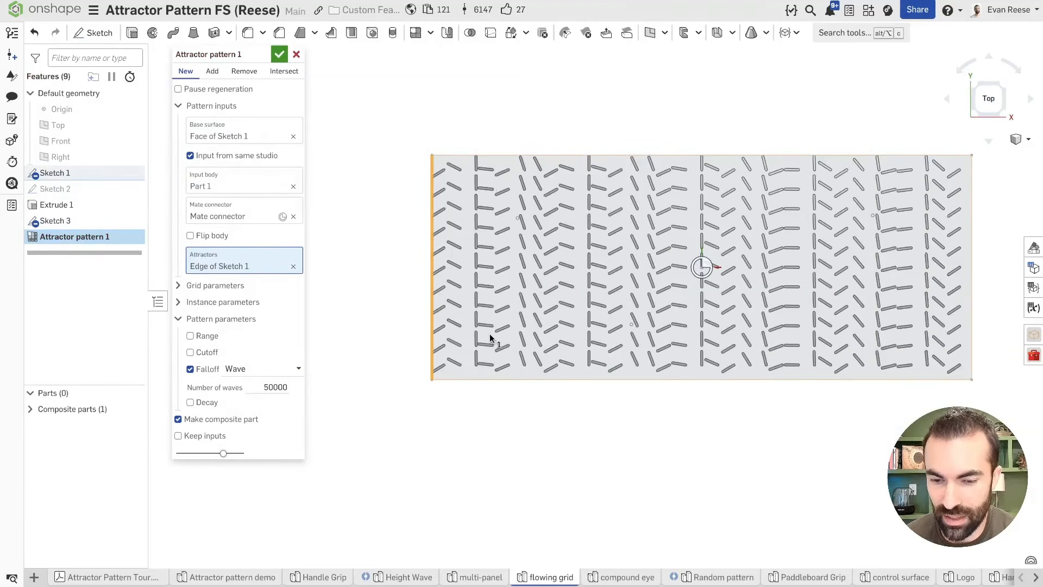
# - Replace the Sketch 1 edge with the Sketch 3 point nearest the rectangle's upper-left corner as the attractor
pyautogui.moveTo(453, 334); pyautogui.dragTo(449, 281, button='right')
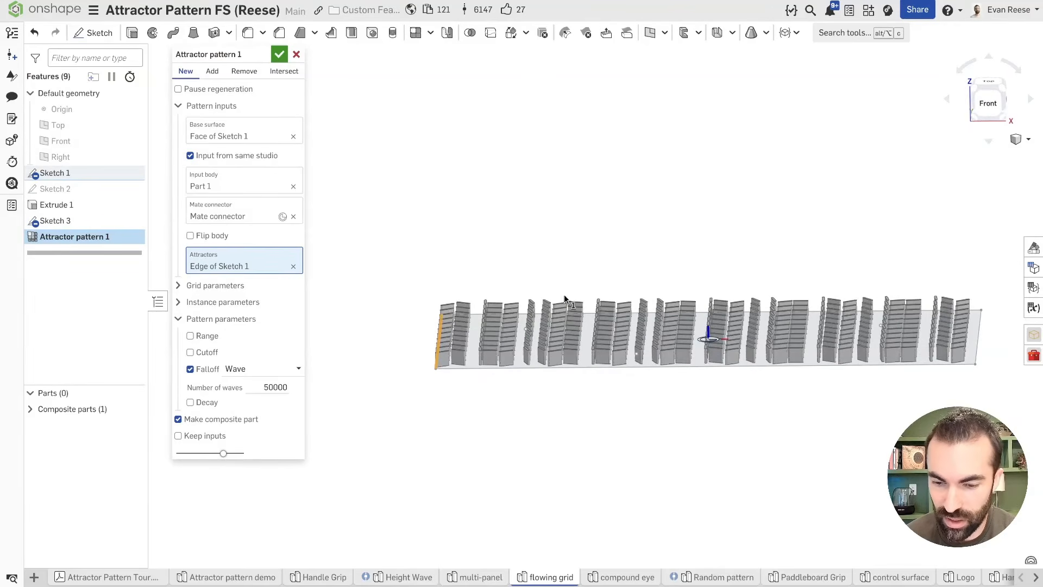
pyautogui.moveTo(599, 264); pyautogui.dragTo(617, 303, button='right')
pyautogui.click(294, 265)
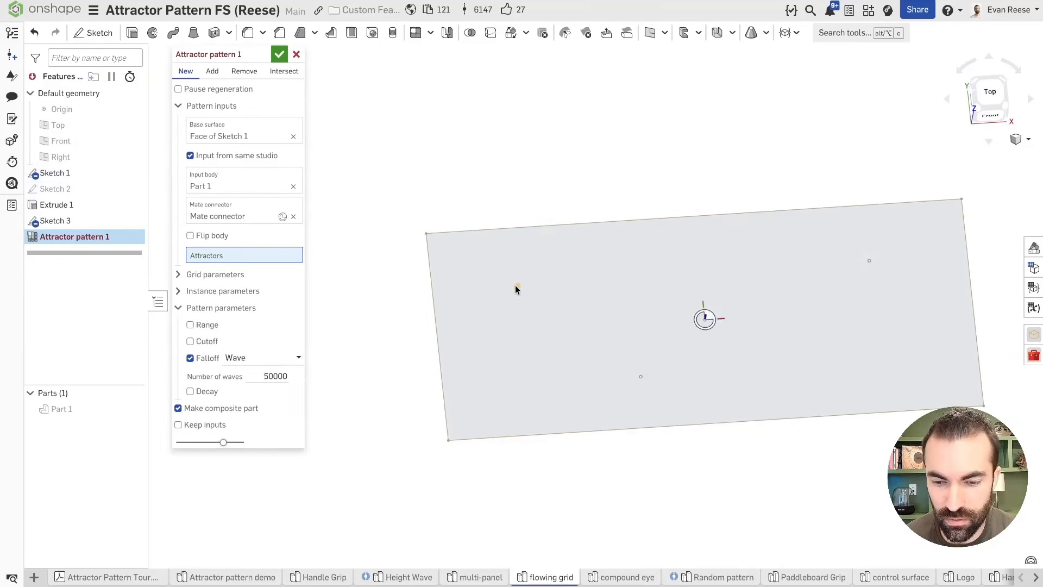
pyautogui.click(517, 287)
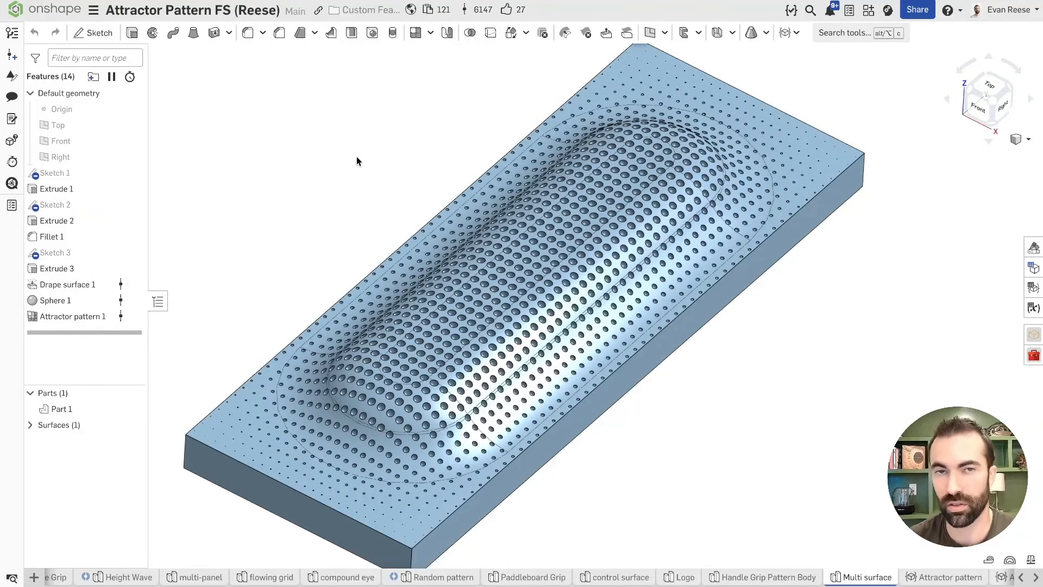
# - Show the Multi surface part in isometric view and roll its feature history back to just after Sphere 1
pyautogui.moveTo(357, 157); pyautogui.dragTo(354, 167, button='right')
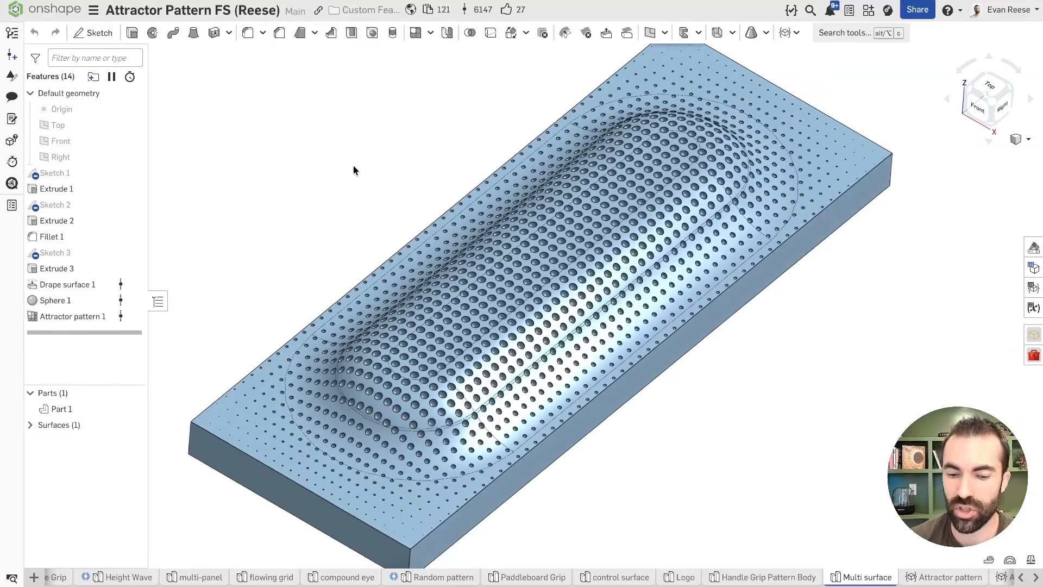
pyautogui.hotkey('shift', '7')
pyautogui.rightClick(70, 300)
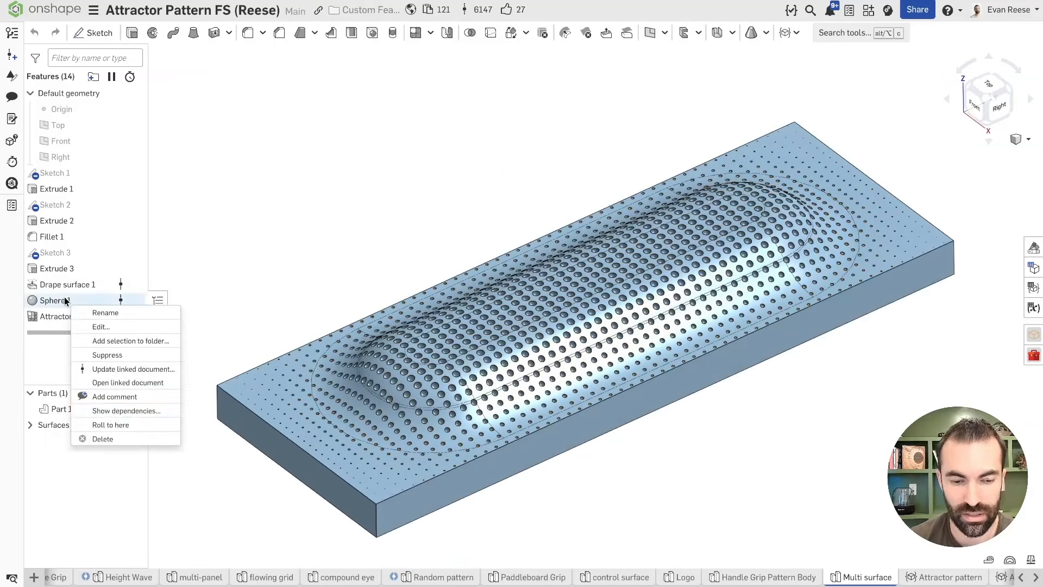
pyautogui.click(109, 424)
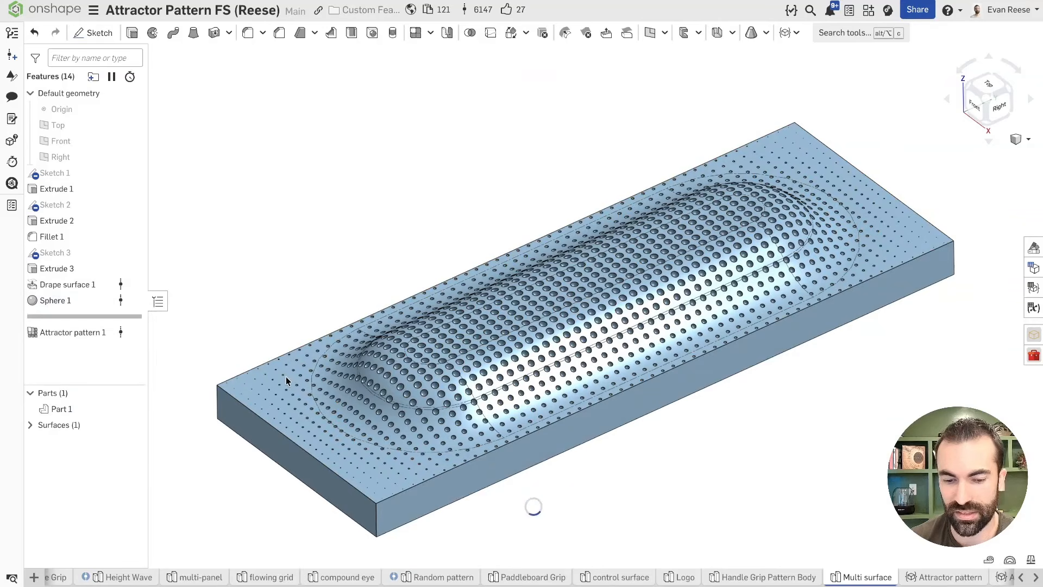
pyautogui.scroll(5, 426, 393)
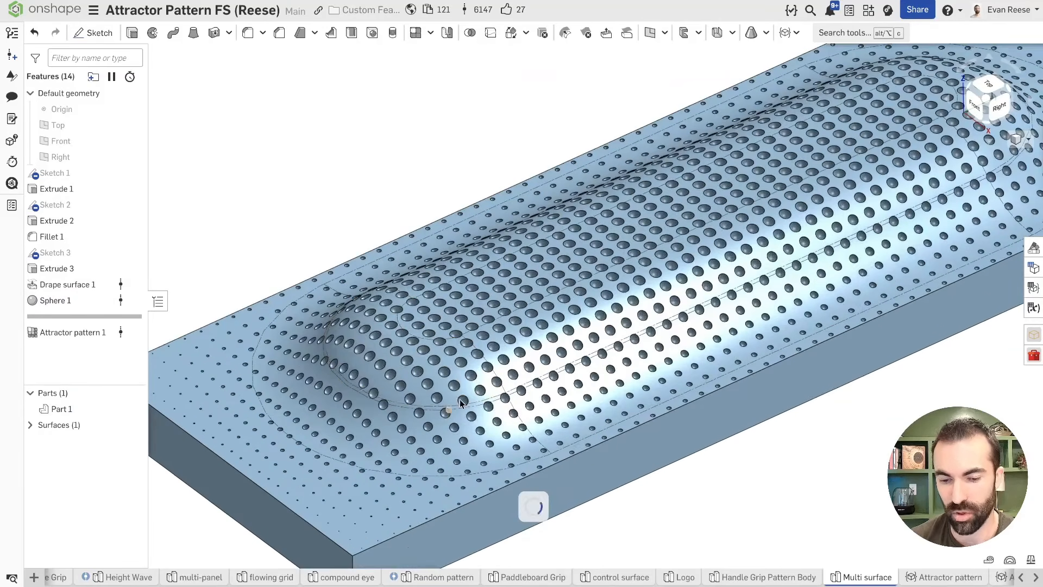
pyautogui.scroll(-5, 426, 398)
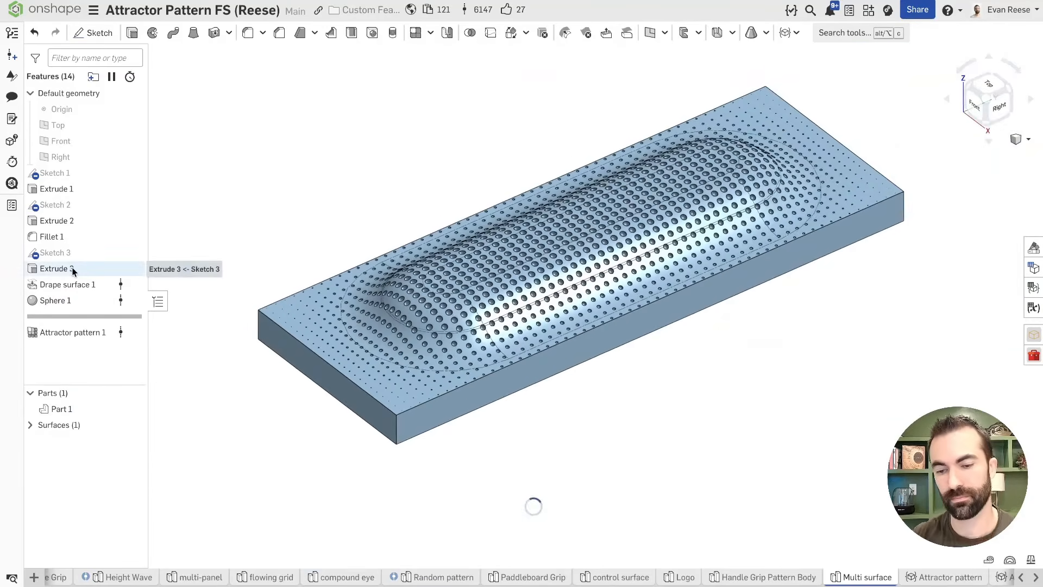
# - Select several of the part's flat, blended and domed top faces to examine the multi-face base, and clear the selection
pyautogui.scroll(1, 370, 375)
pyautogui.click(370, 375)
pyautogui.click(356, 412)
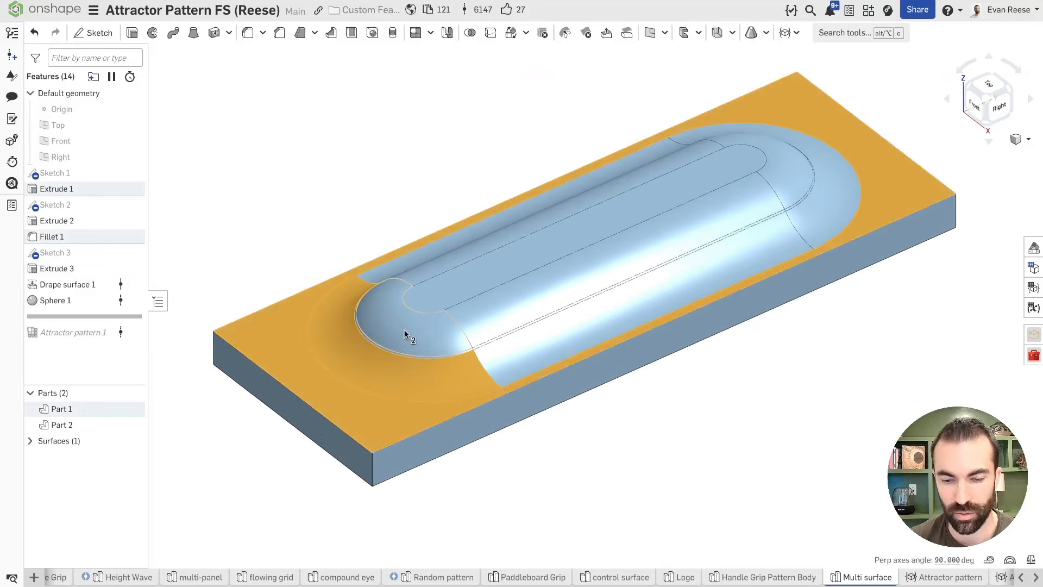
pyautogui.click(404, 333)
pyautogui.click(454, 287)
pyautogui.click(493, 317)
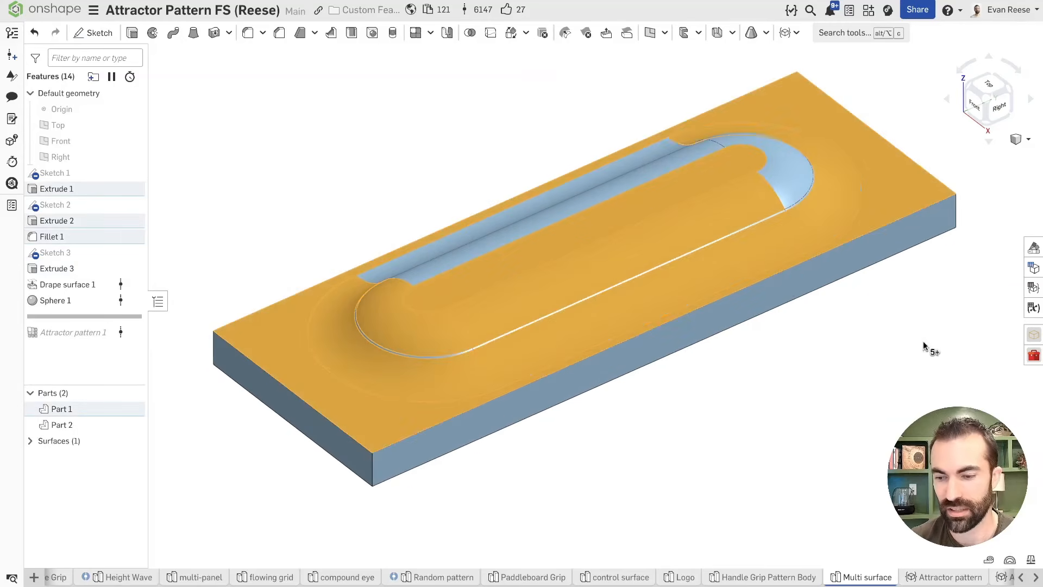
pyautogui.click(493, 116)
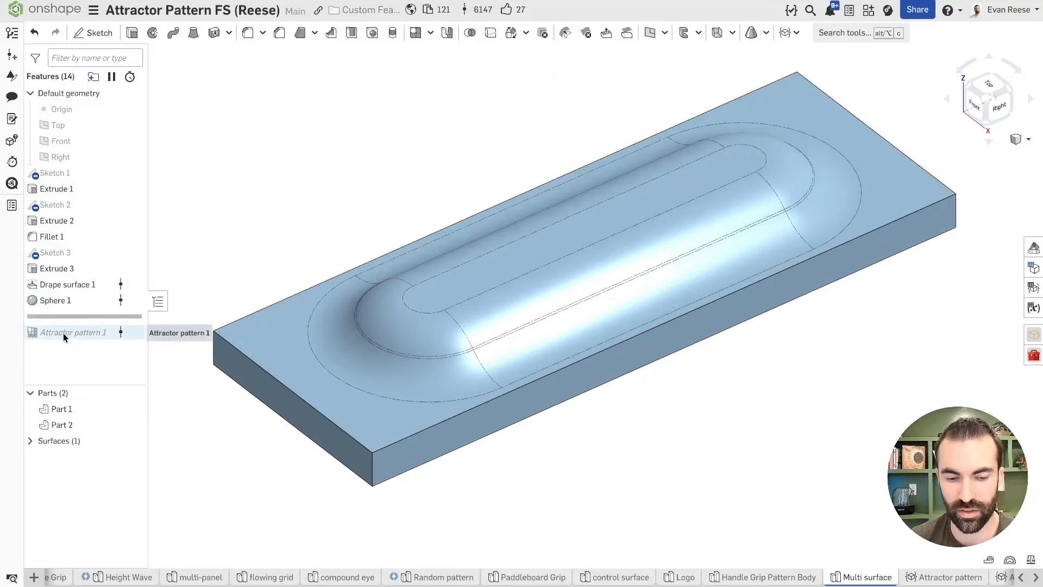
pyautogui.scroll(-2, 320, 207)
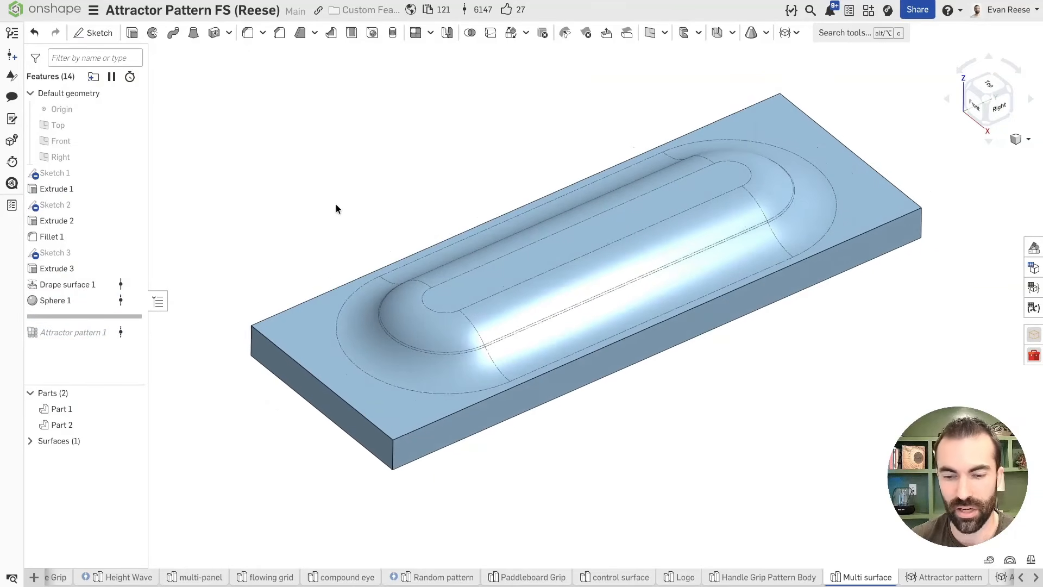
# - Roll the Multi surface feature history back to just after Extrude 3
pyautogui.scroll(-1, 335, 206)
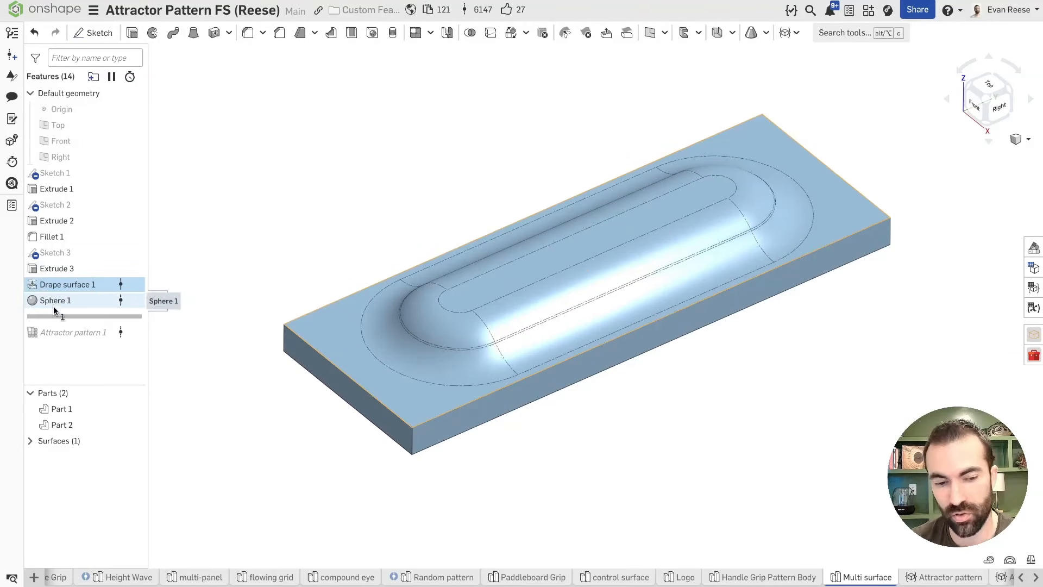
pyautogui.rightClick(54, 269)
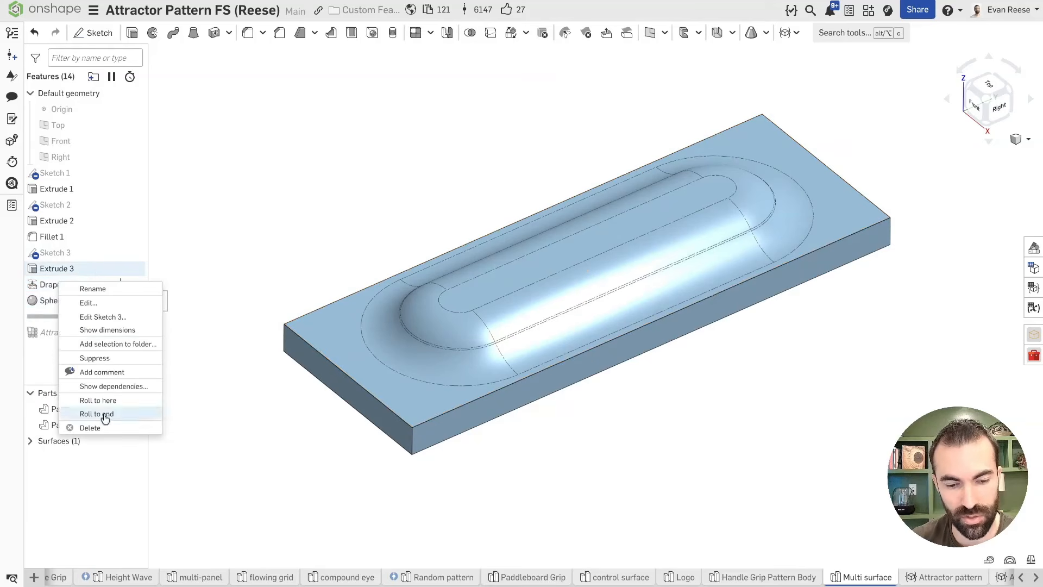
pyautogui.click(105, 417)
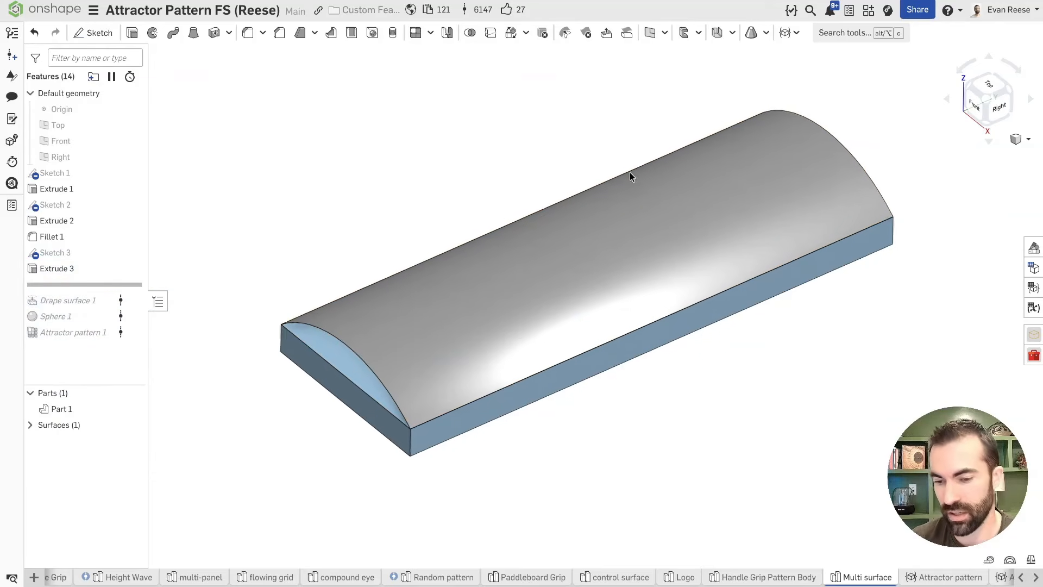
# - Examine the arched Extrude 3 surface above the raised block, including its profile in the front view
pyautogui.moveTo(629, 174); pyautogui.dragTo(443, 183, button='right')
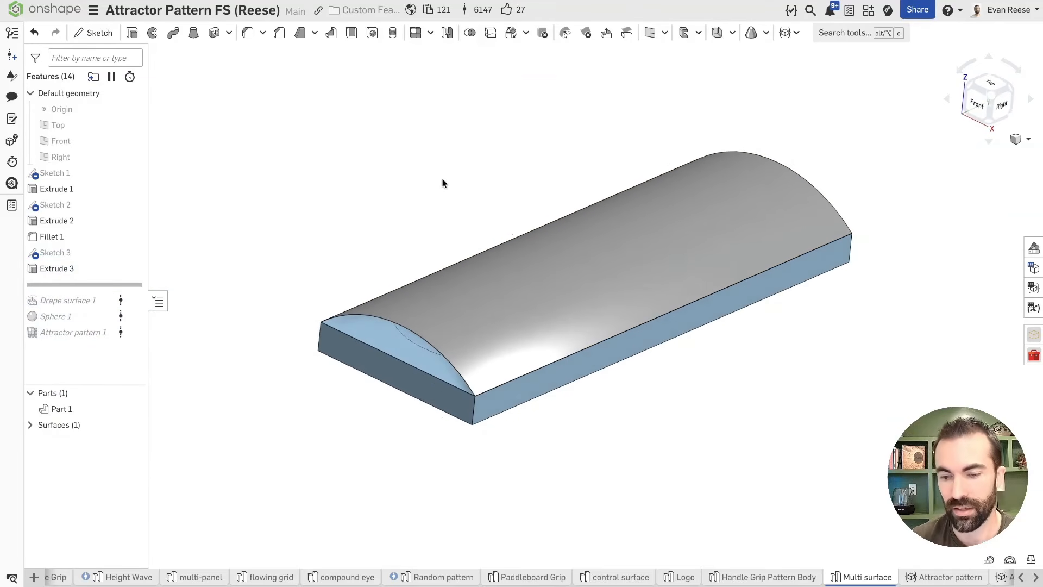
pyautogui.click(590, 248)
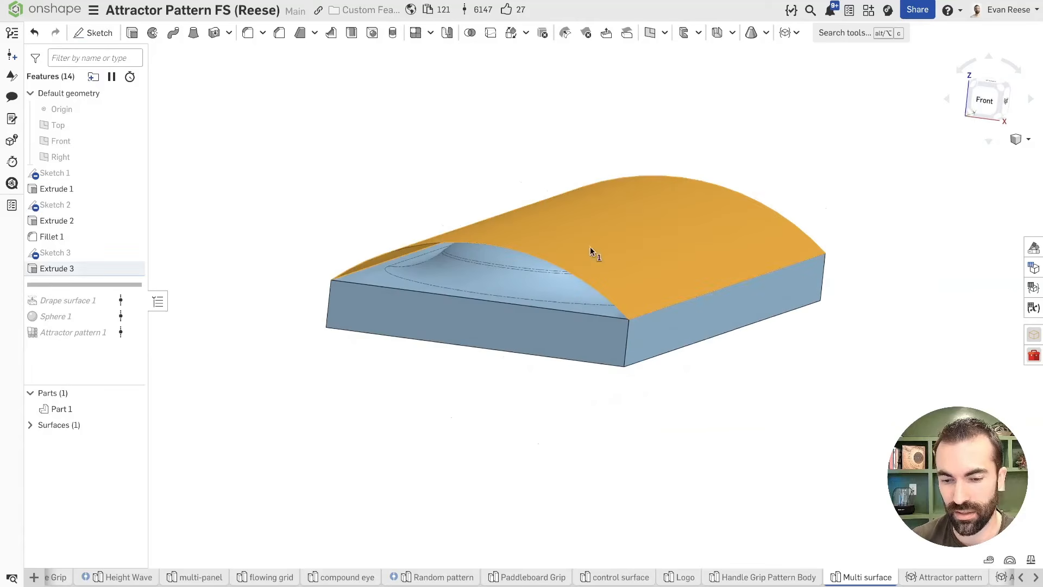
pyautogui.click(986, 101)
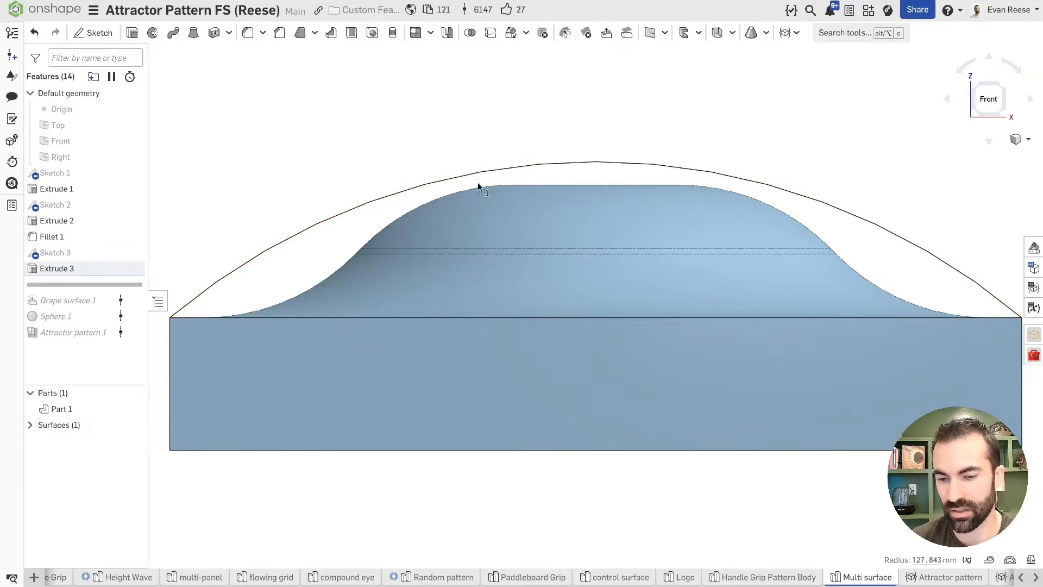
pyautogui.scroll(-3, 933, 302)
pyautogui.moveTo(934, 302); pyautogui.dragTo(726, 305, button='middle')
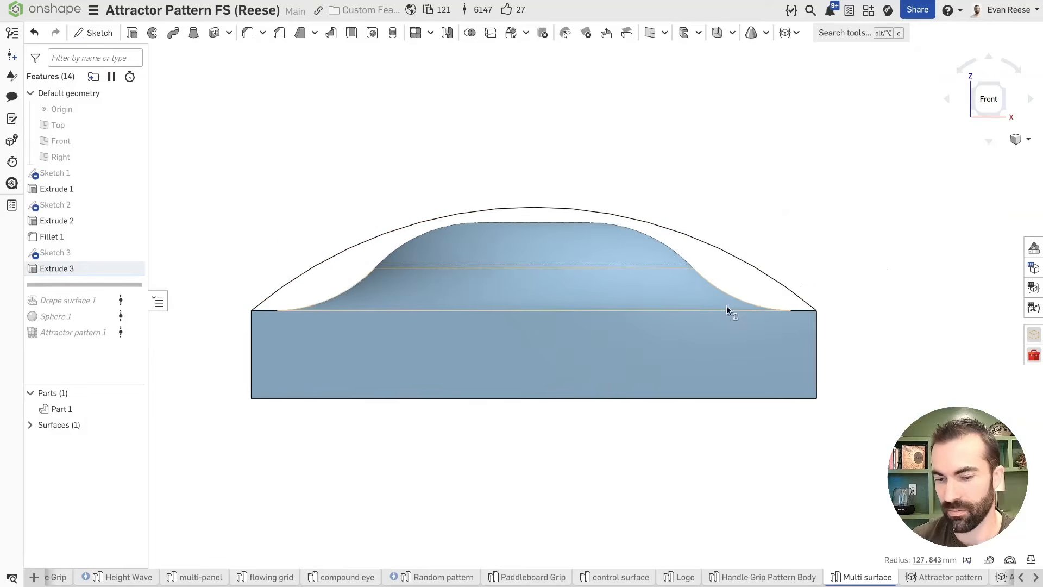
pyautogui.scroll(-4, 713, 305)
pyautogui.moveTo(706, 306); pyautogui.dragTo(680, 321, button='right')
pyautogui.moveTo(680, 321); pyautogui.dragTo(642, 325, button='middle')
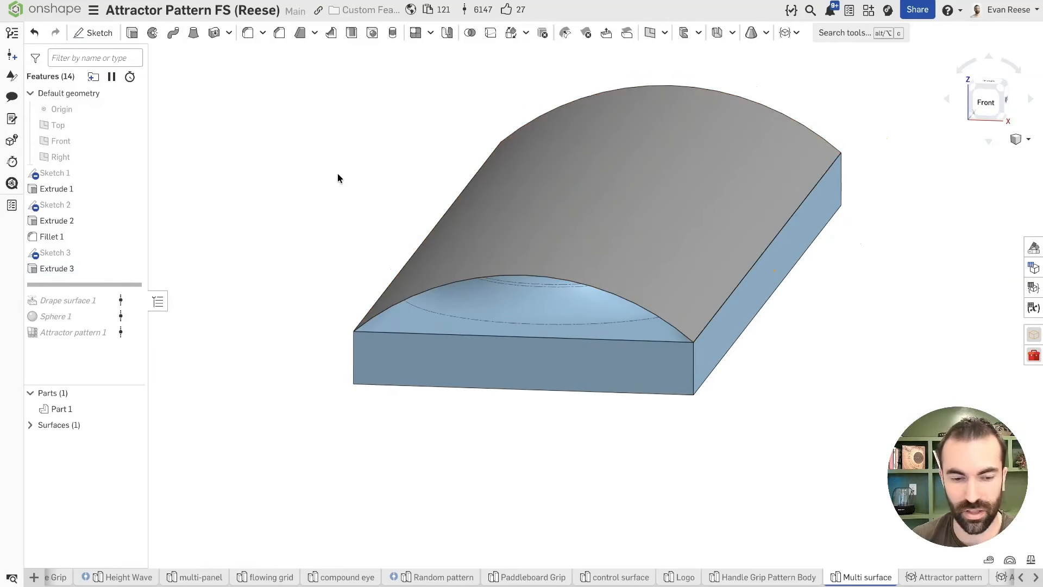
# - Roll the history forward past Drape surface 1 and open that feature for editing
pyautogui.rightClick(87, 300)
pyautogui.moveTo(70, 284); pyautogui.dragTo(68, 298)
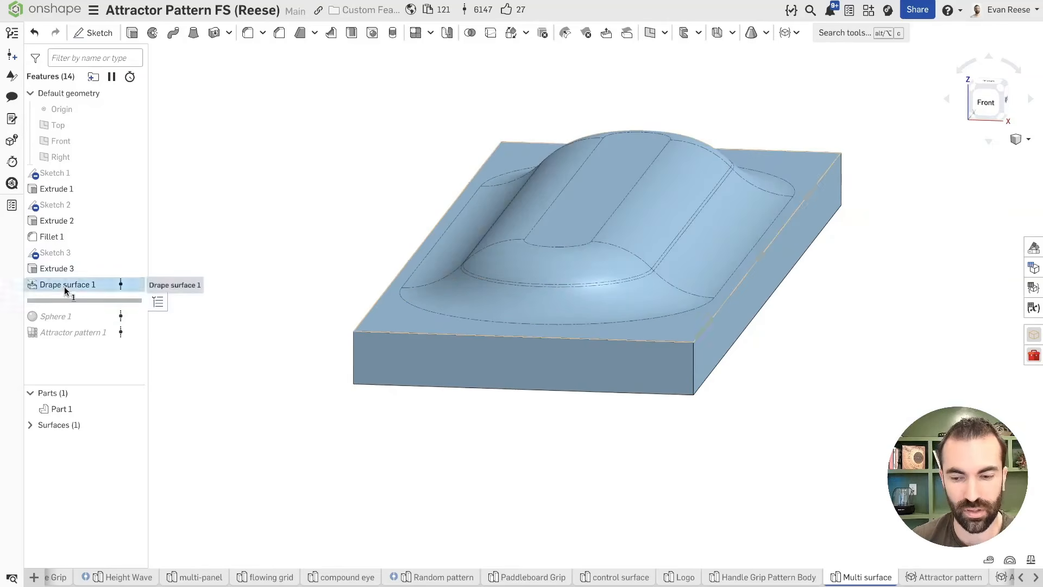
pyautogui.doubleClick(70, 284)
pyautogui.press('f')
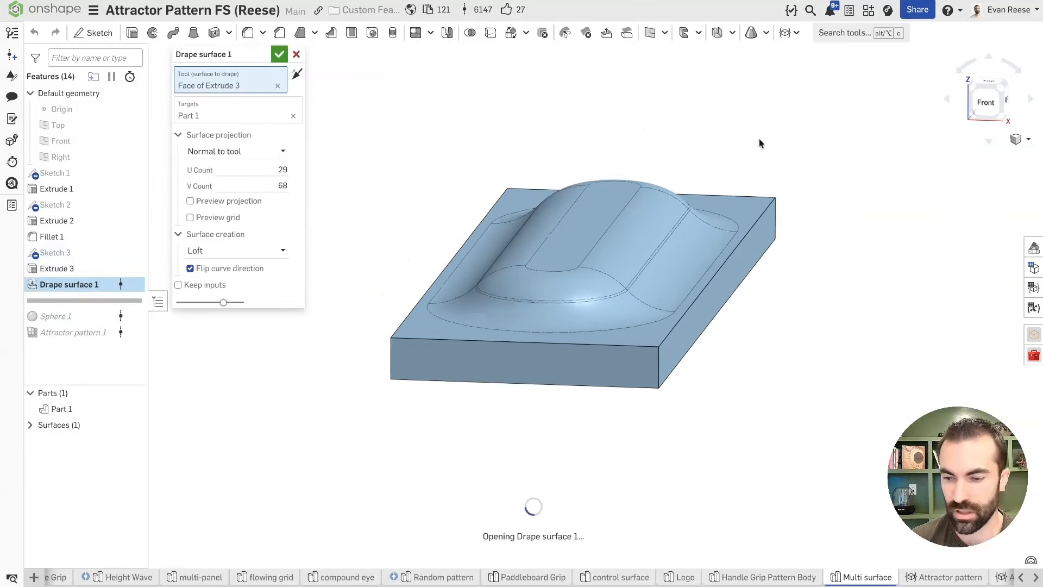
# - Preview the projection grid of Drape surface 1 over the part, and turn the grid preview off again
pyautogui.click(217, 217)
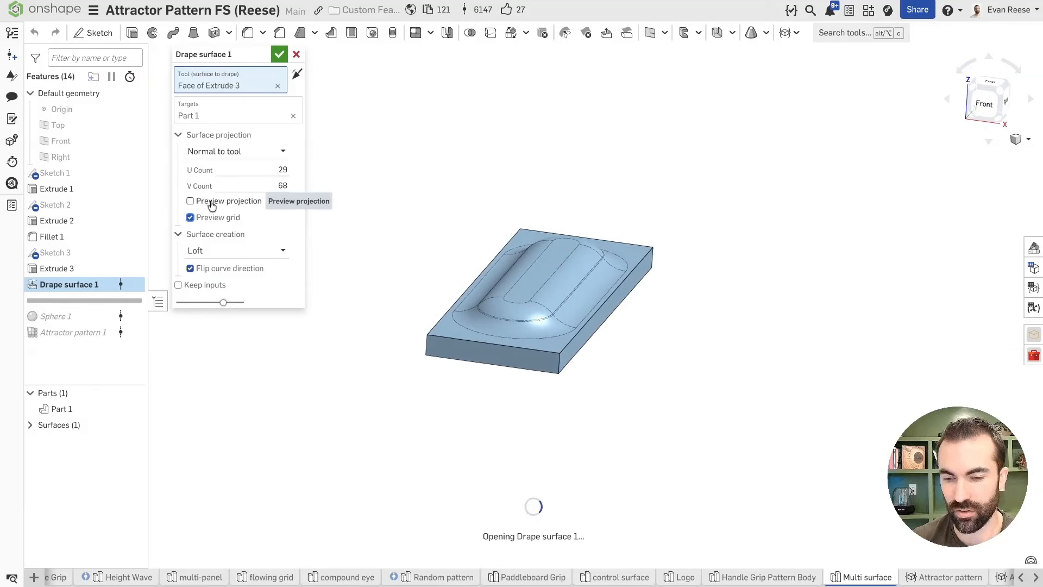
pyautogui.moveTo(429, 284); pyautogui.dragTo(426, 301, button='right')
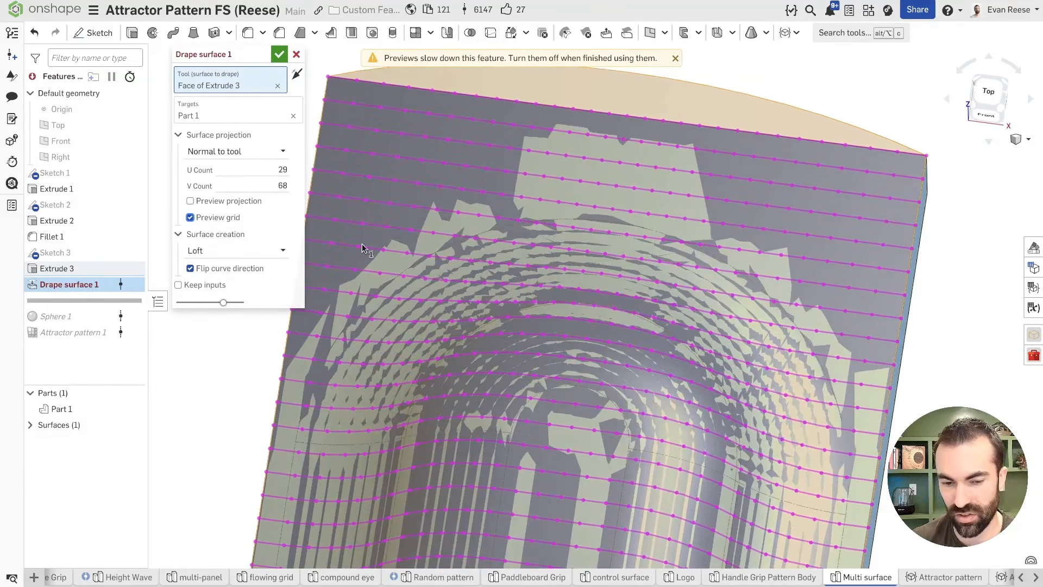
pyautogui.click(206, 221)
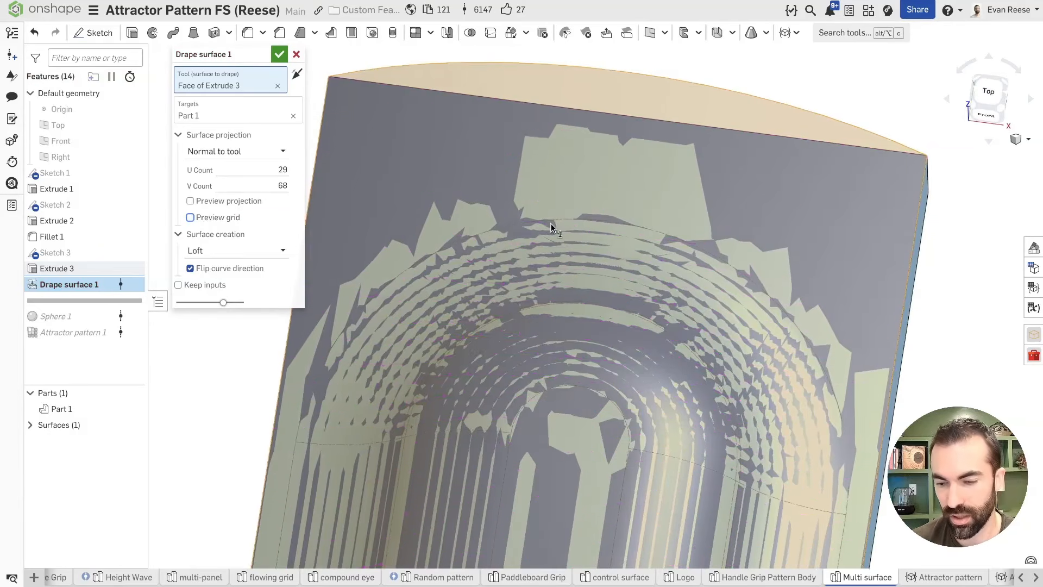
pyautogui.scroll(-5, 550, 222)
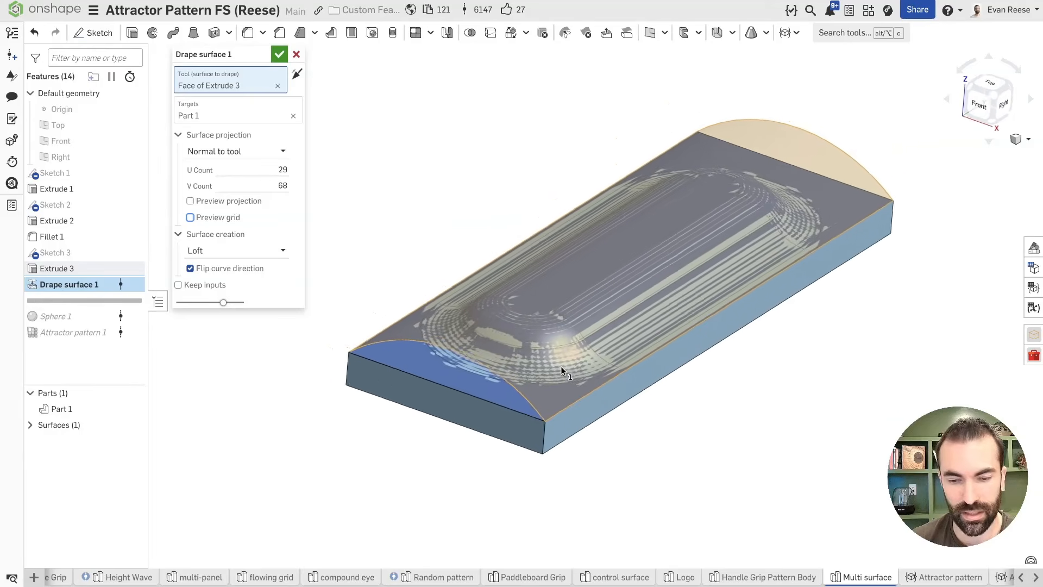
pyautogui.click(465, 231)
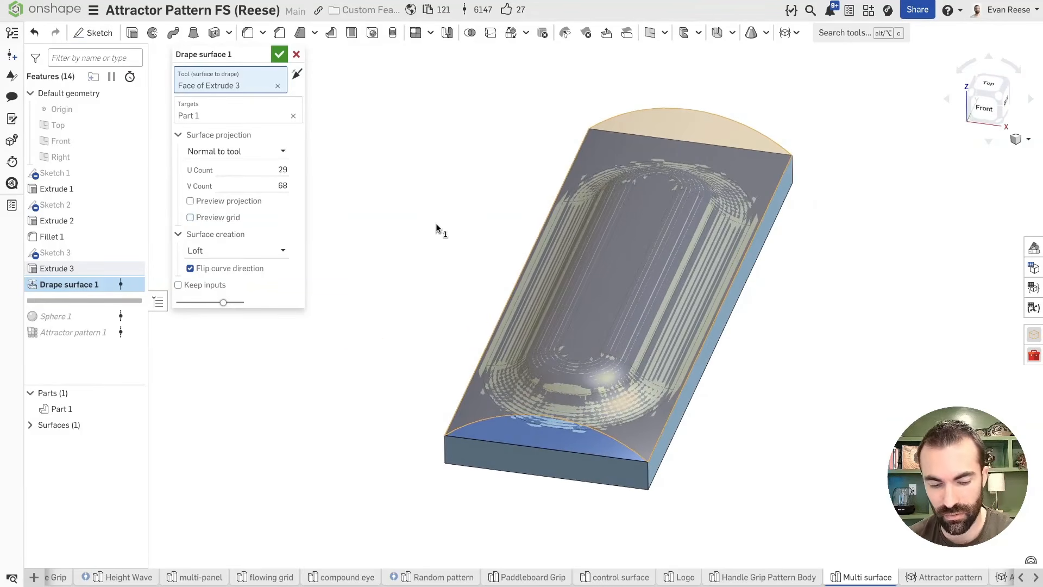
# - Analyze the draped surface's U and V curves with the curvature combs reduced to minimum size, viewed from the top
pyautogui.hotkey('shift', 'c')
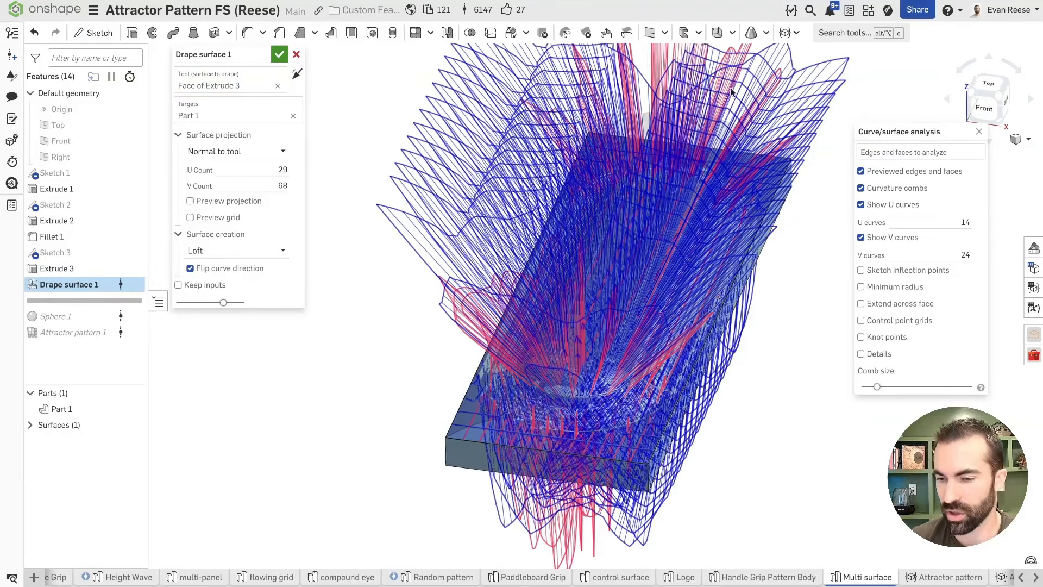
pyautogui.scroll(-3, 554, 299)
pyautogui.moveTo(615, 181)
pyautogui.mouseDown(button='right')
pyautogui.moveTo(625, 180)
pyautogui.moveTo(603, 211)
pyautogui.moveTo(614, 258)
pyautogui.mouseUp(button='right')
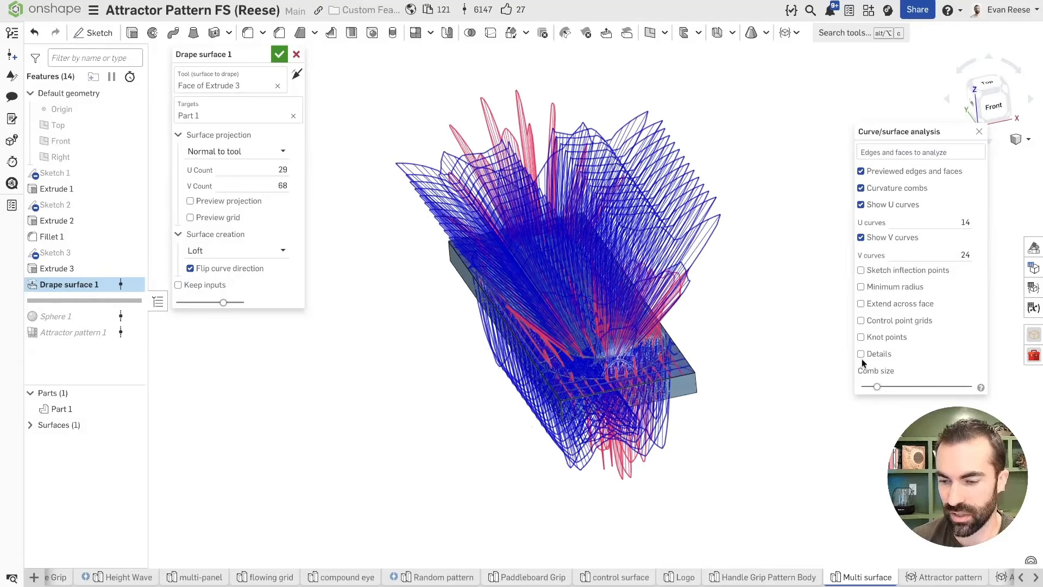
pyautogui.moveTo(880, 390); pyautogui.dragTo(862, 390)
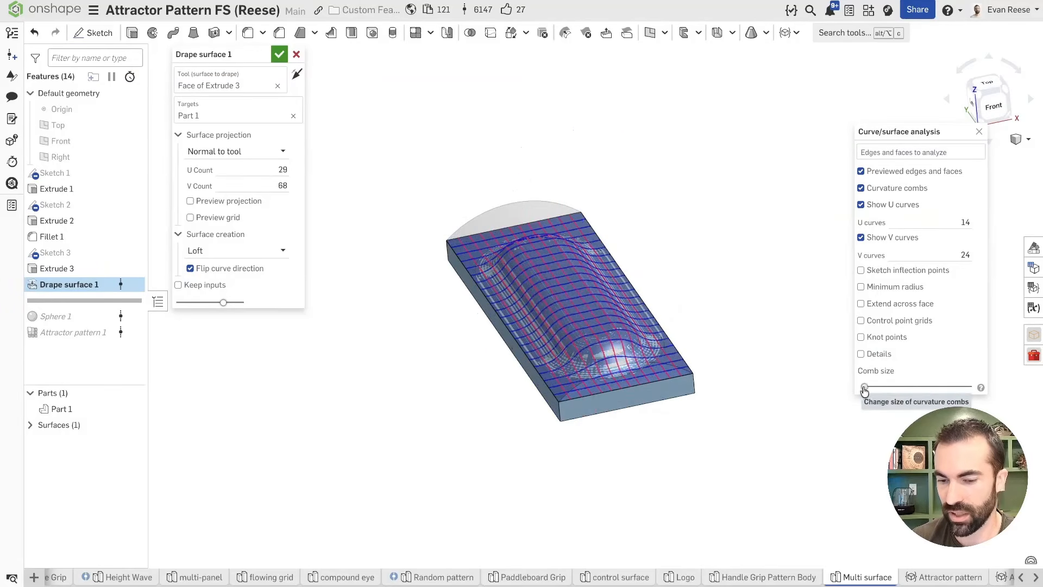
pyautogui.hotkey('shift', '5')
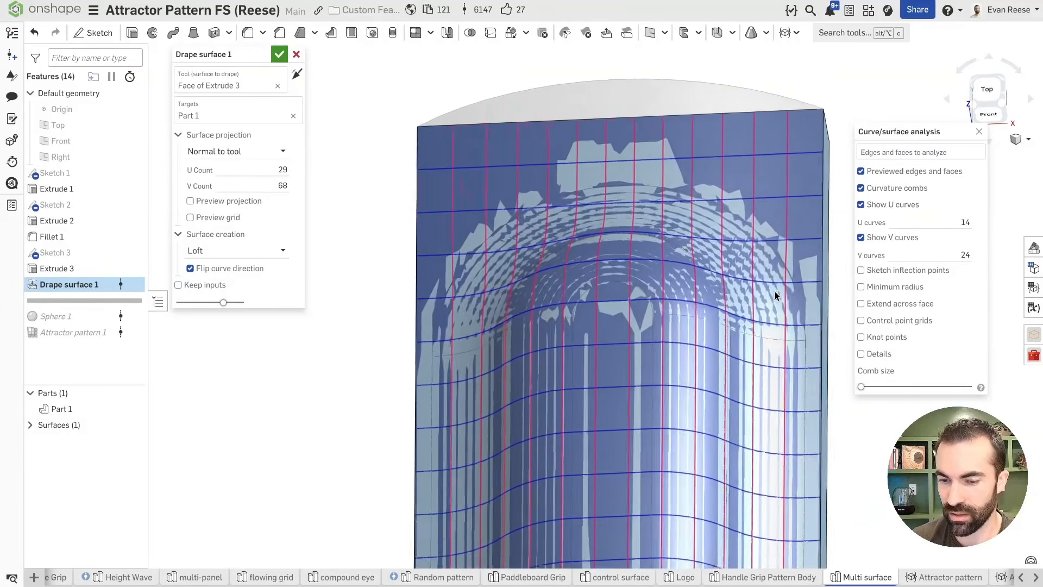
pyautogui.click(989, 100)
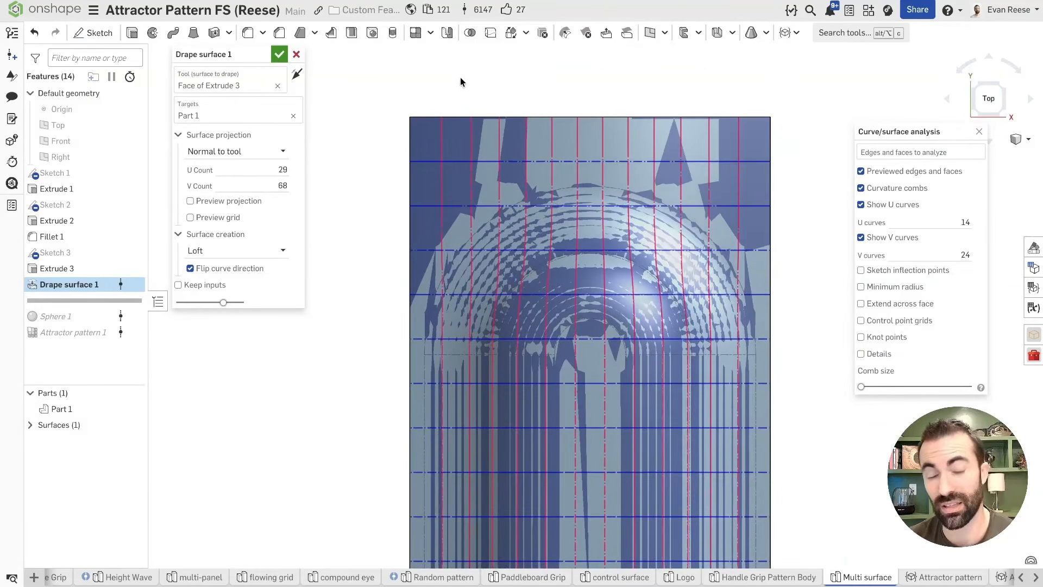
# - Try Constrained surface as the drape's surface creation method, then restore Loft and accept the feature
pyautogui.click(277, 257)
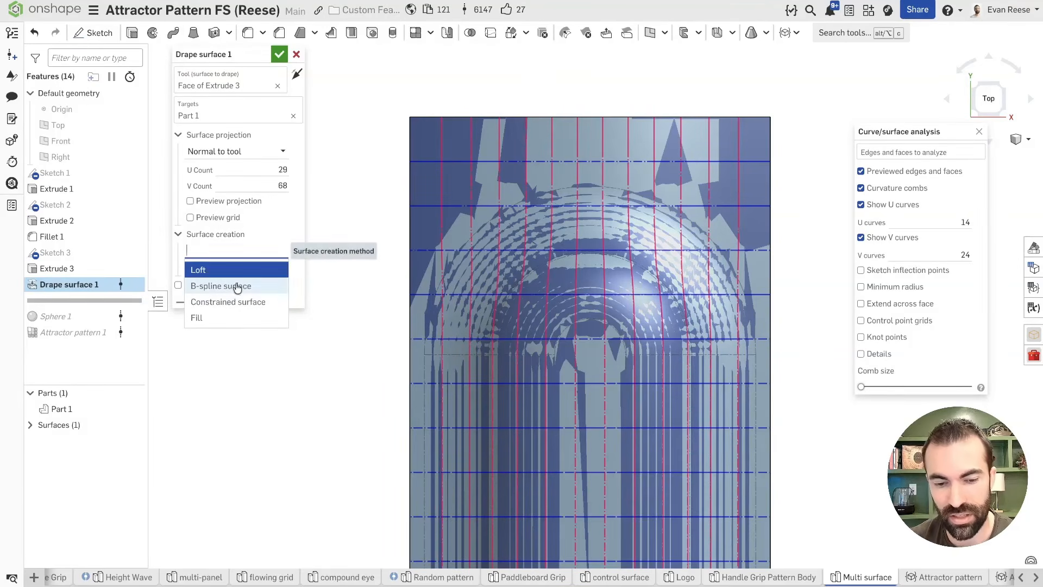
pyautogui.click(223, 303)
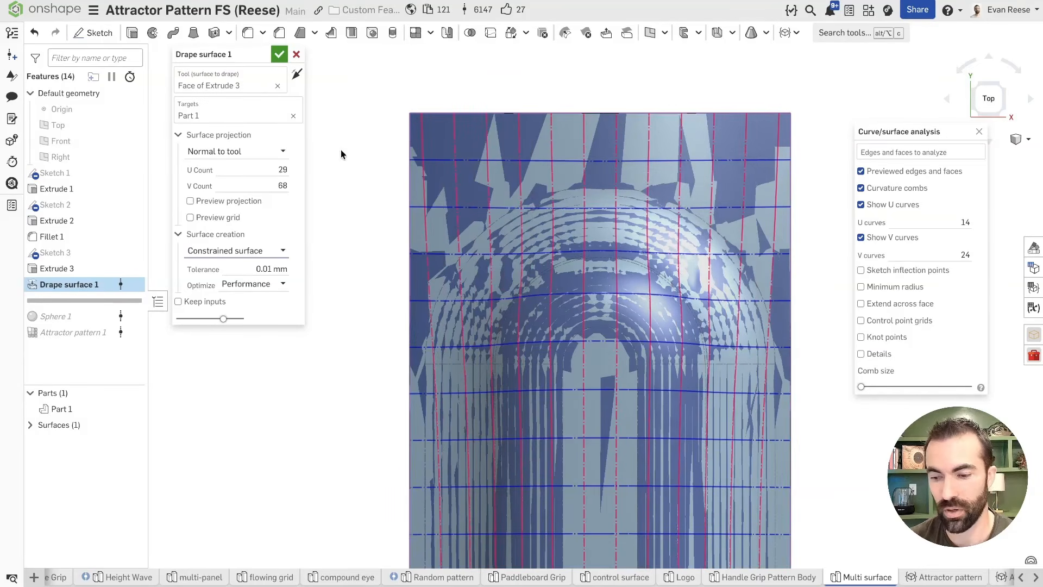
pyautogui.click(213, 253)
pyautogui.click(206, 269)
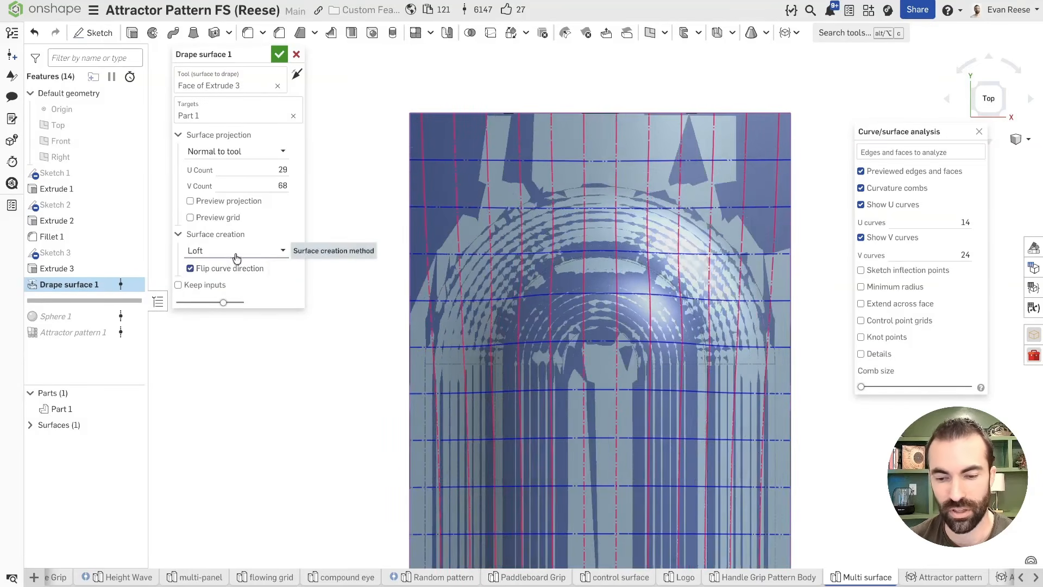
pyautogui.click(235, 267)
pyautogui.click(279, 54)
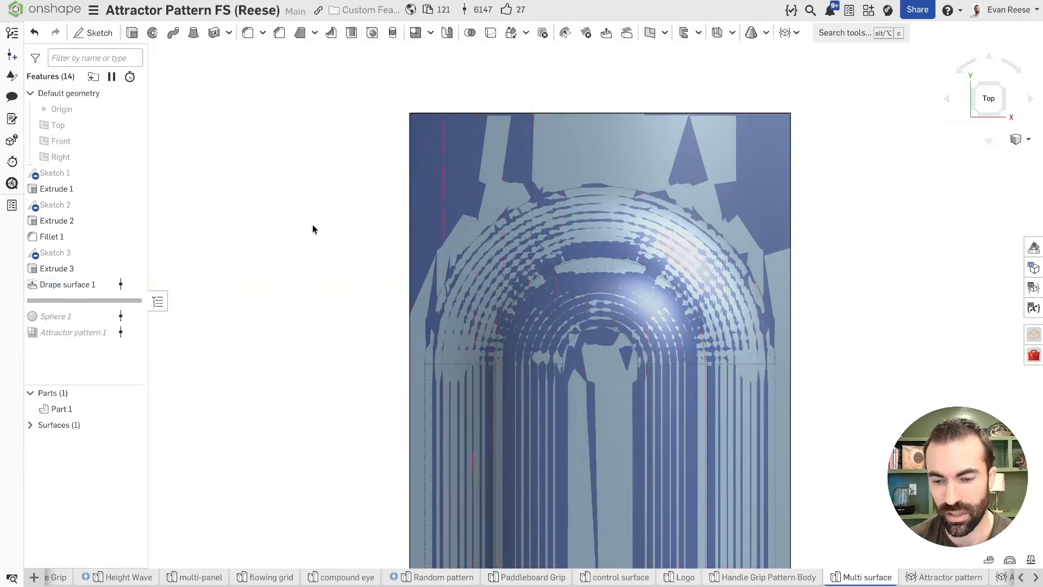
# - Show the part in isometric view and roll the feature history to the end
pyautogui.scroll(-2, 315, 228)
pyautogui.hotkey('shift', '7')
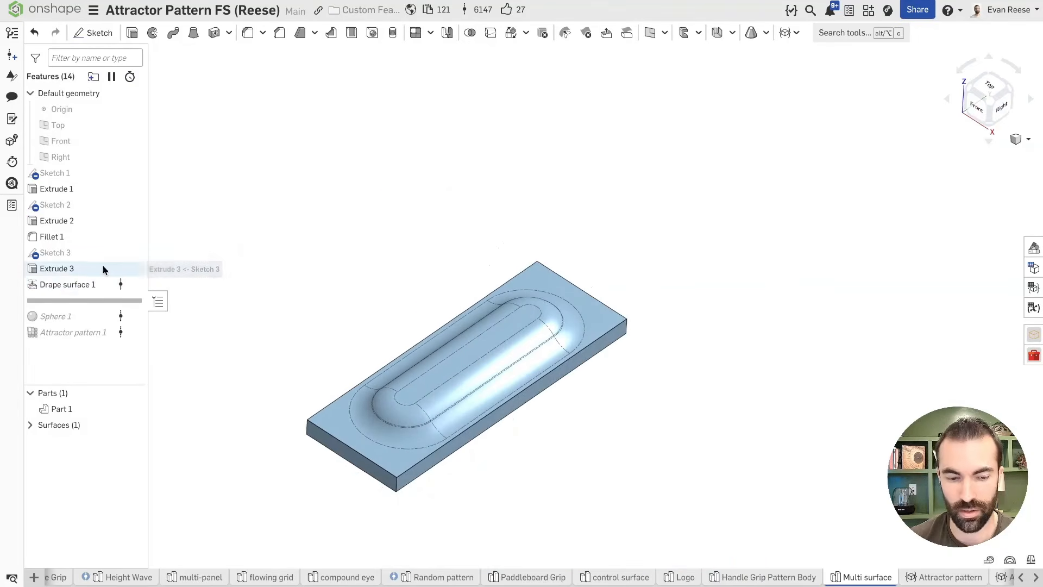
pyautogui.rightClick(106, 269)
pyautogui.click(139, 405)
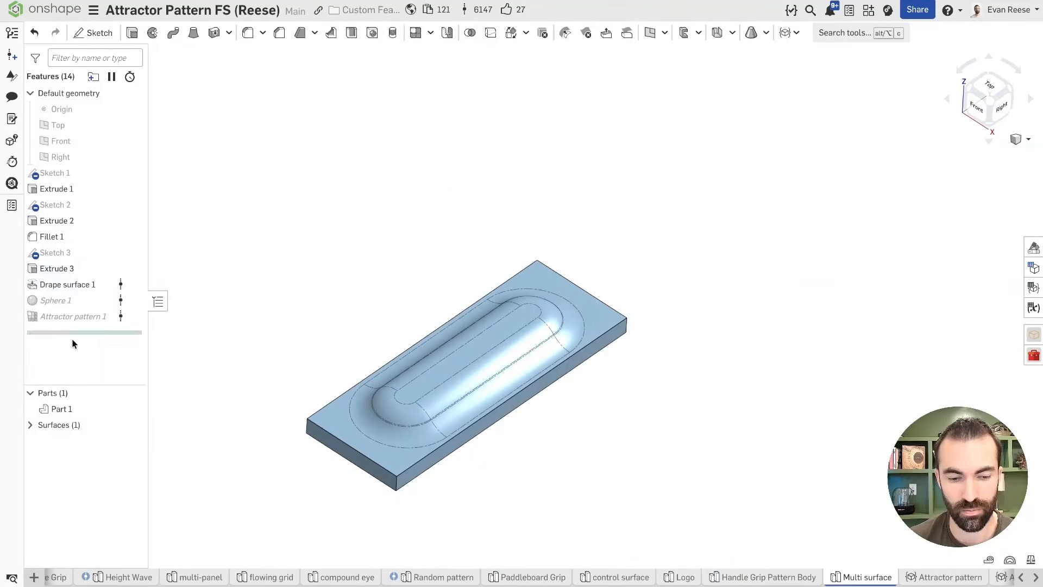
# - Expand the surfaces list, select the hidden Surface 1 to identify the draped surface, and clear the selection
pyautogui.click(30, 425)
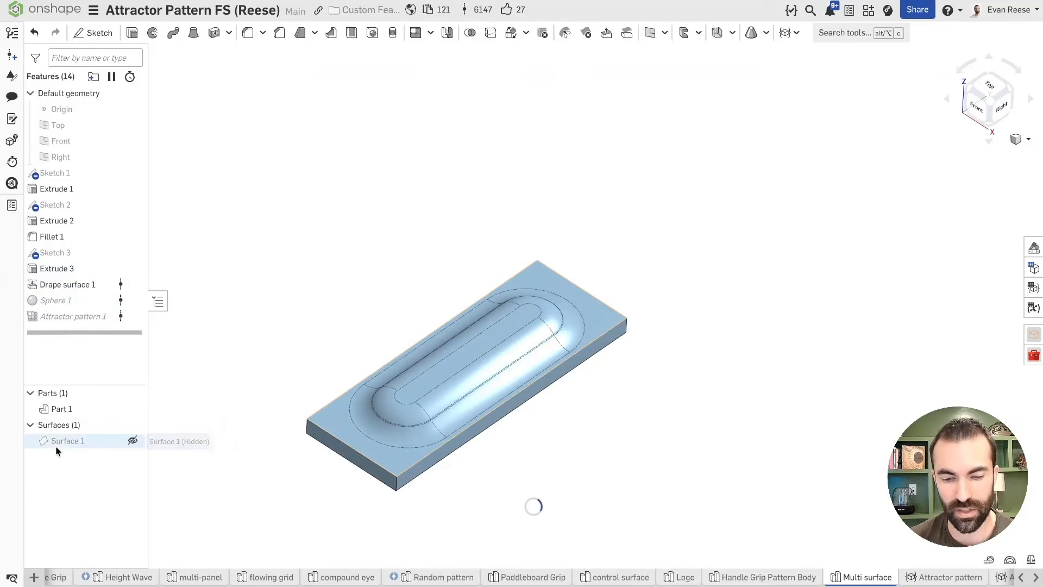
pyautogui.click(57, 444)
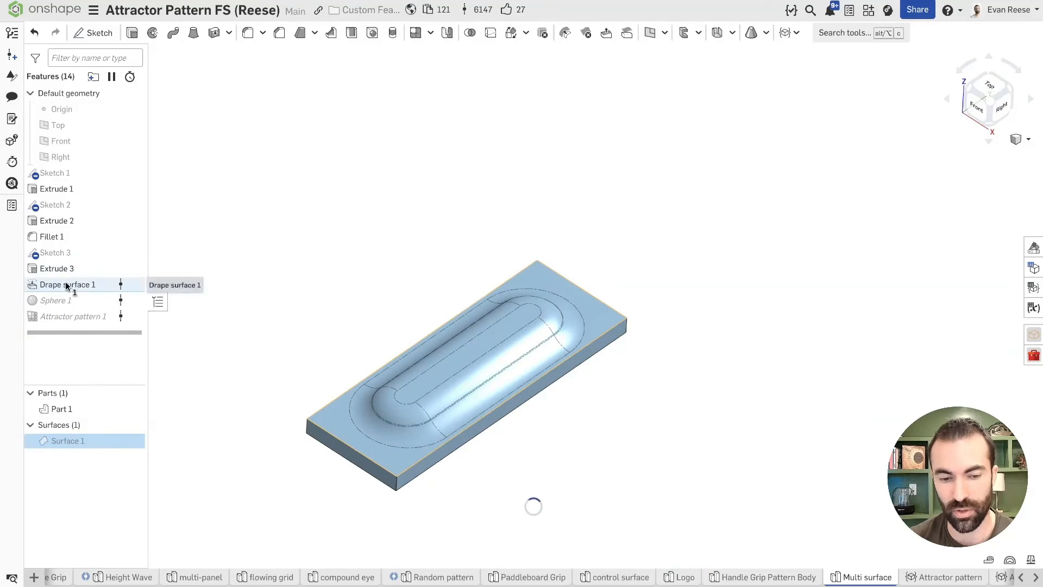
pyautogui.click(331, 255)
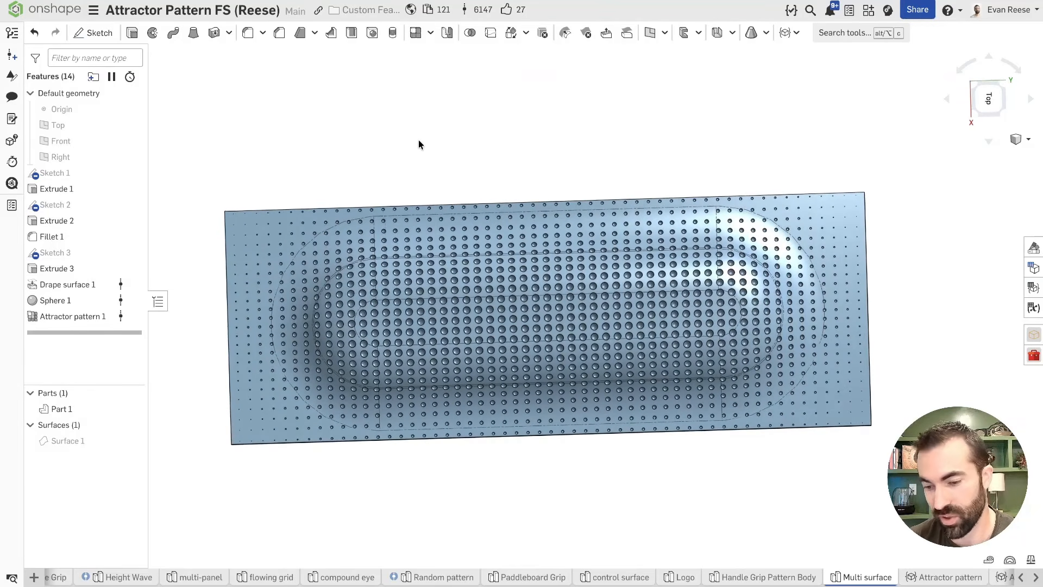
# - Inspect the finished dimple pattern across the flat, blended and domed faces in isometric and near-top views
pyautogui.hotkey('shift', '7')
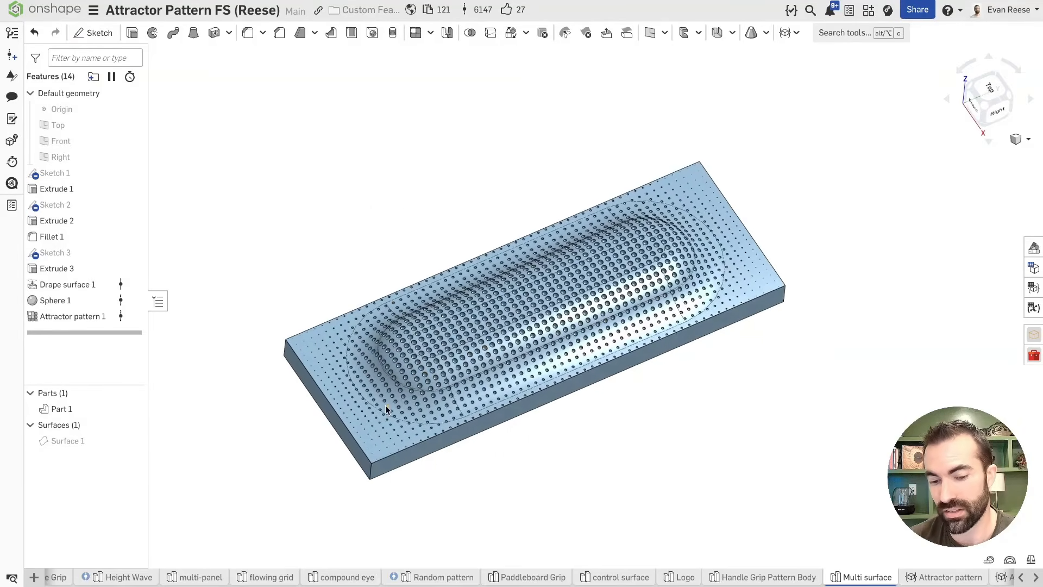
pyautogui.moveTo(386, 405); pyautogui.dragTo(389, 386, button='right')
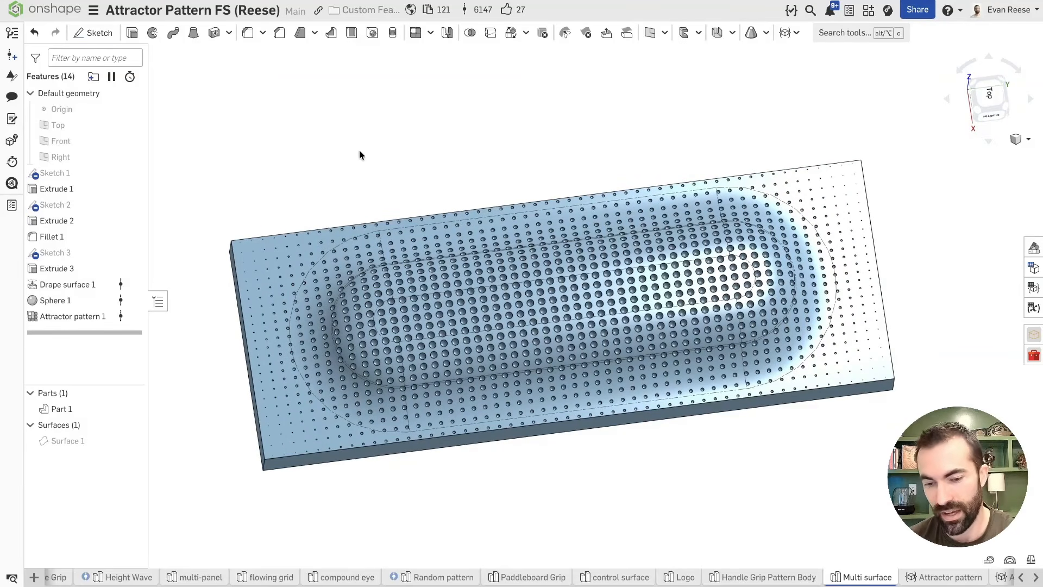
pyautogui.click(47, 322)
pyautogui.click(338, 129)
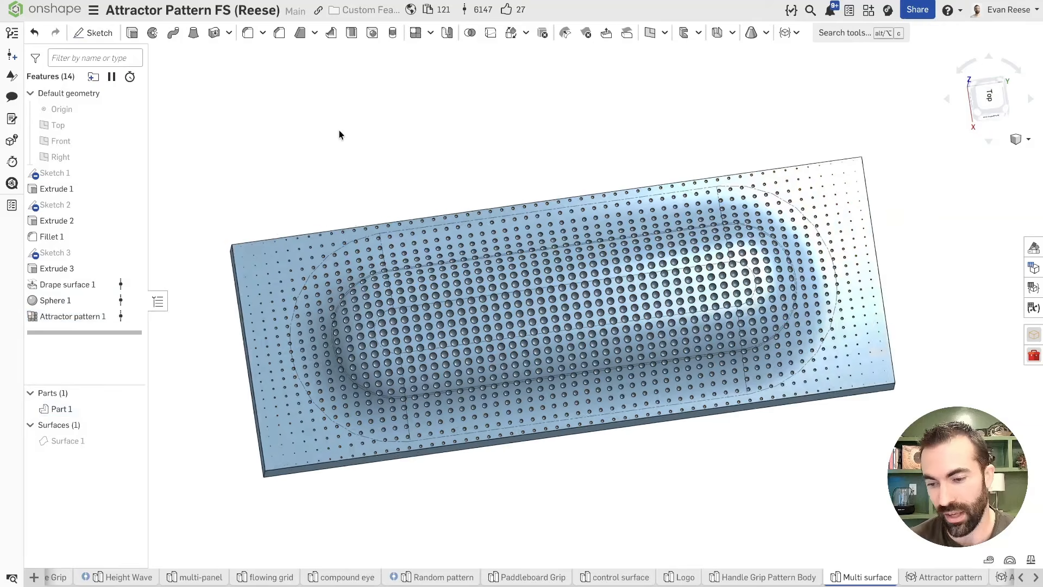